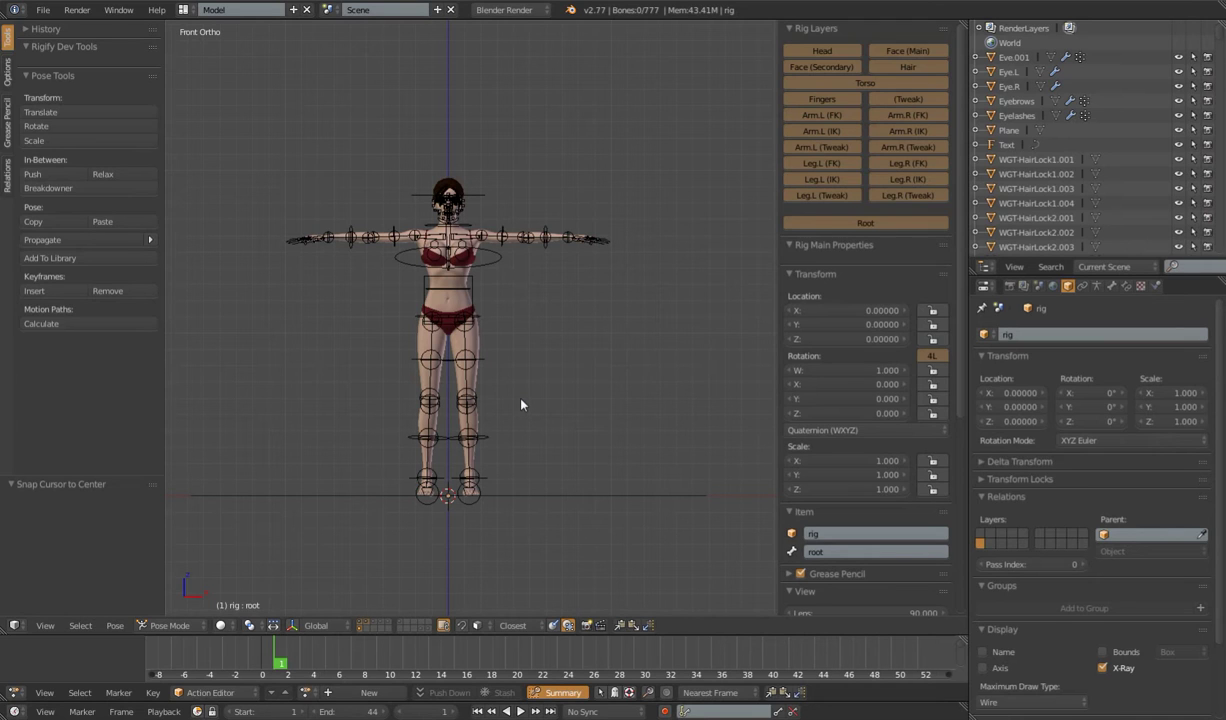
Select the rig's chest control and examine the character rig from the front
right_click(499, 267)
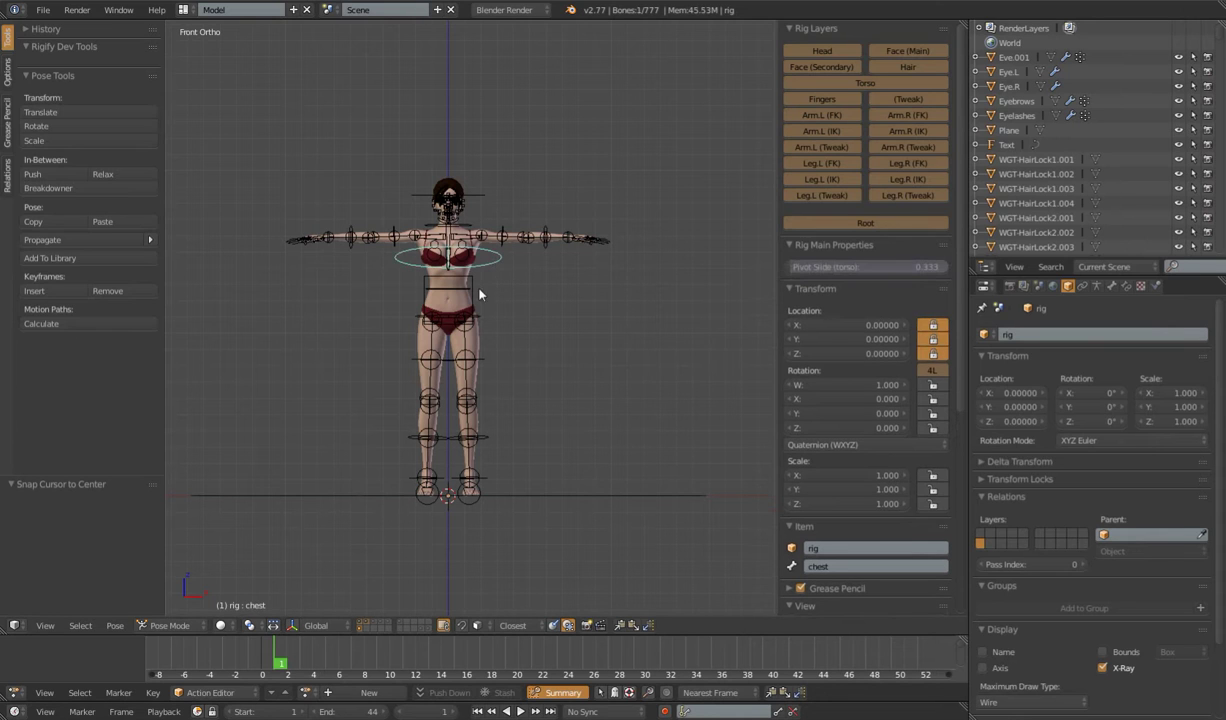
middle_click_drag(530, 315, 534, 356, "shift")
scroll(547, 389, "up", 4)
scroll(547, 389, "down", 4)
middle_click_drag(545, 400, 562, 425)
key("KP_4")
key("KP_1")
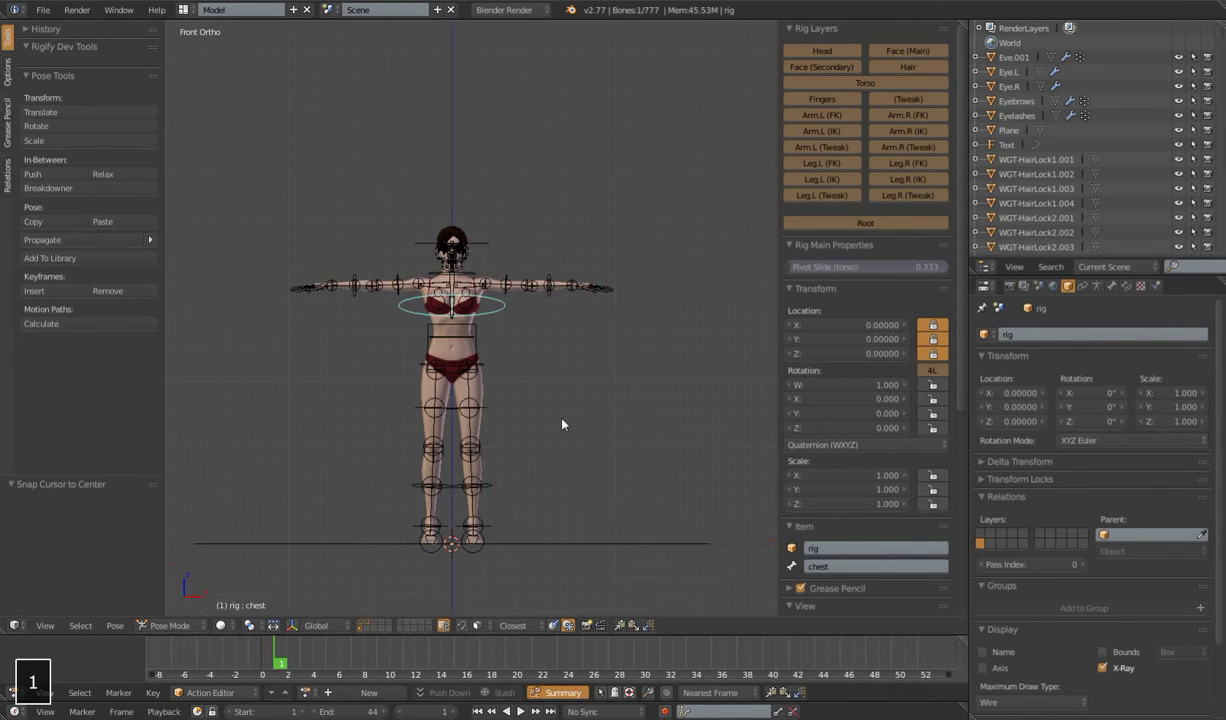
Show only the last scene layer and inspect its thigh, knee target, chest and elbow widget objects
left_click(429, 630)
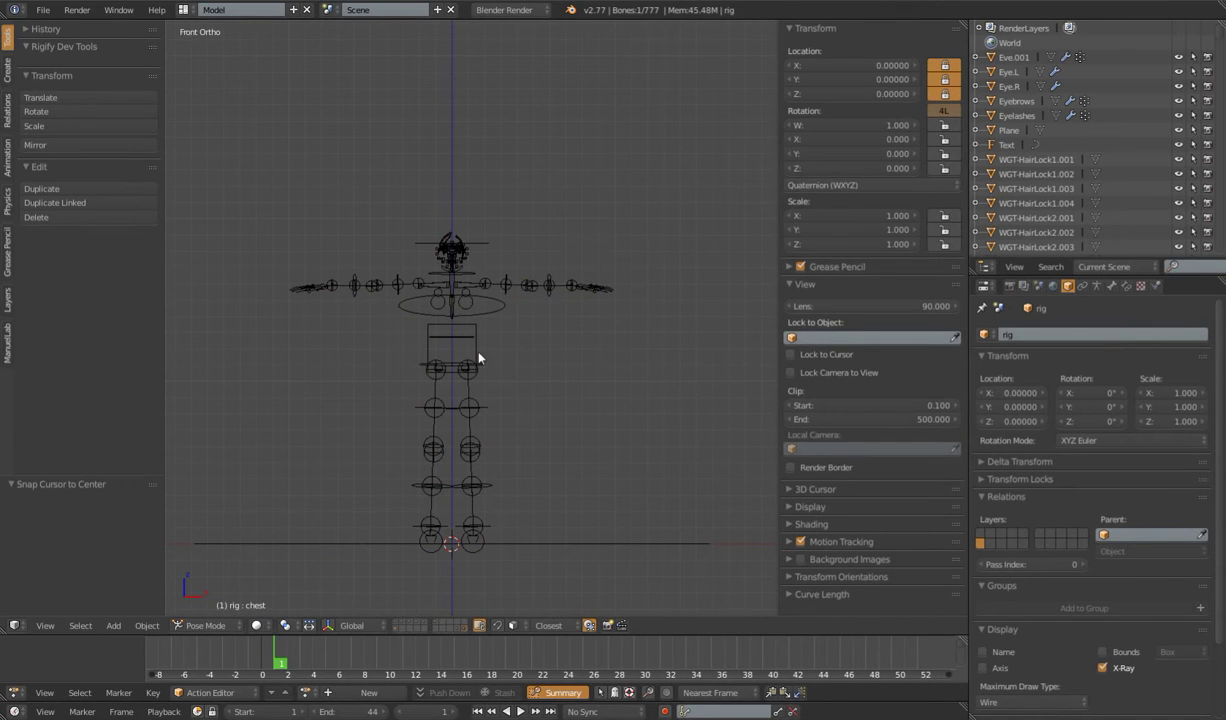
right_click(478, 352)
right_click(476, 384)
right_click(475, 410)
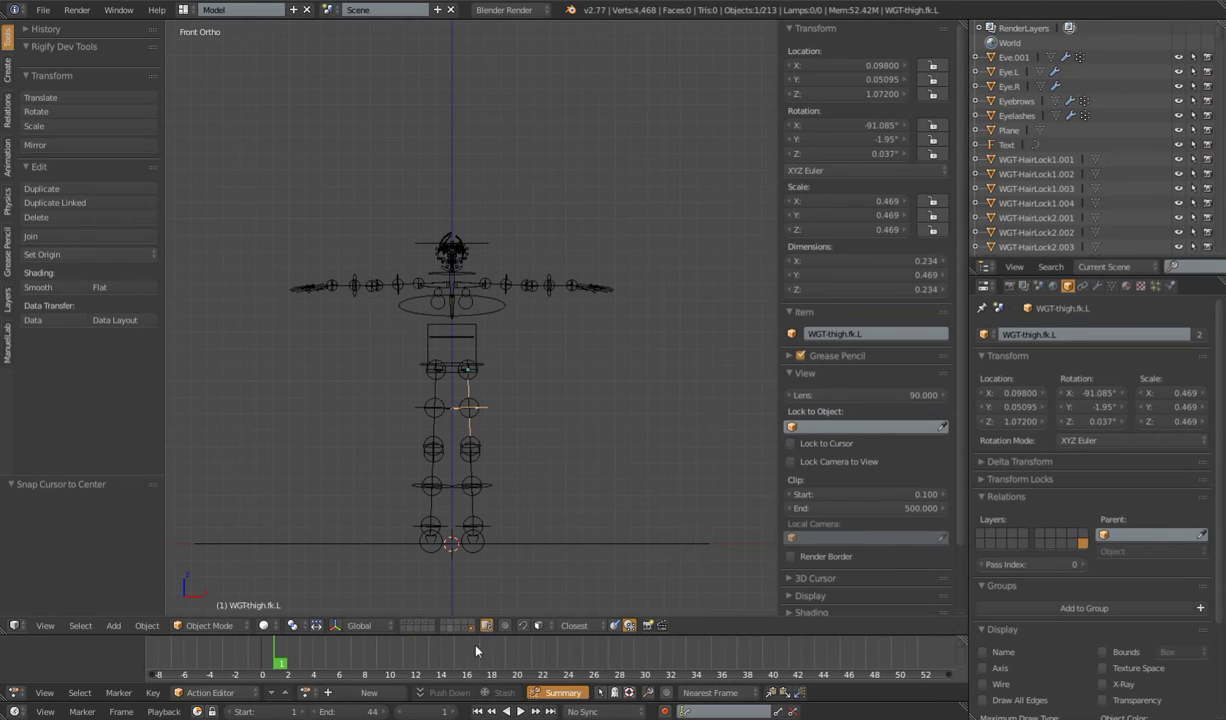
right_click(471, 452)
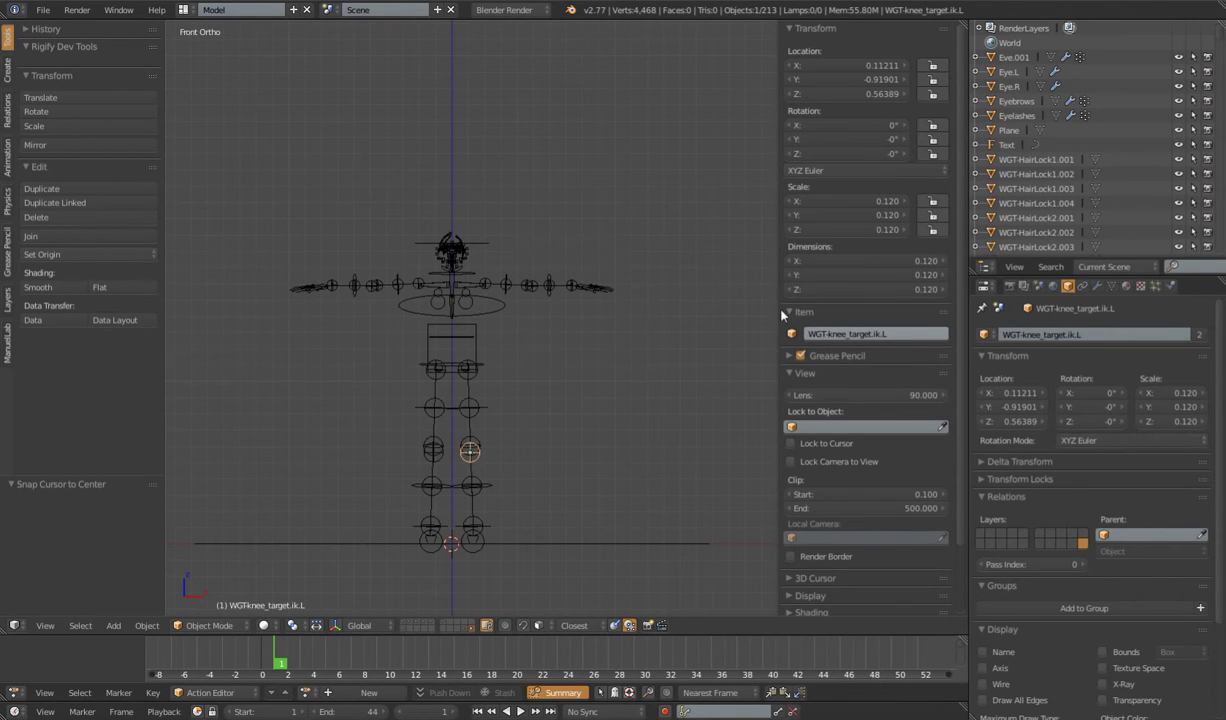
right_click(471, 344)
right_click(471, 311)
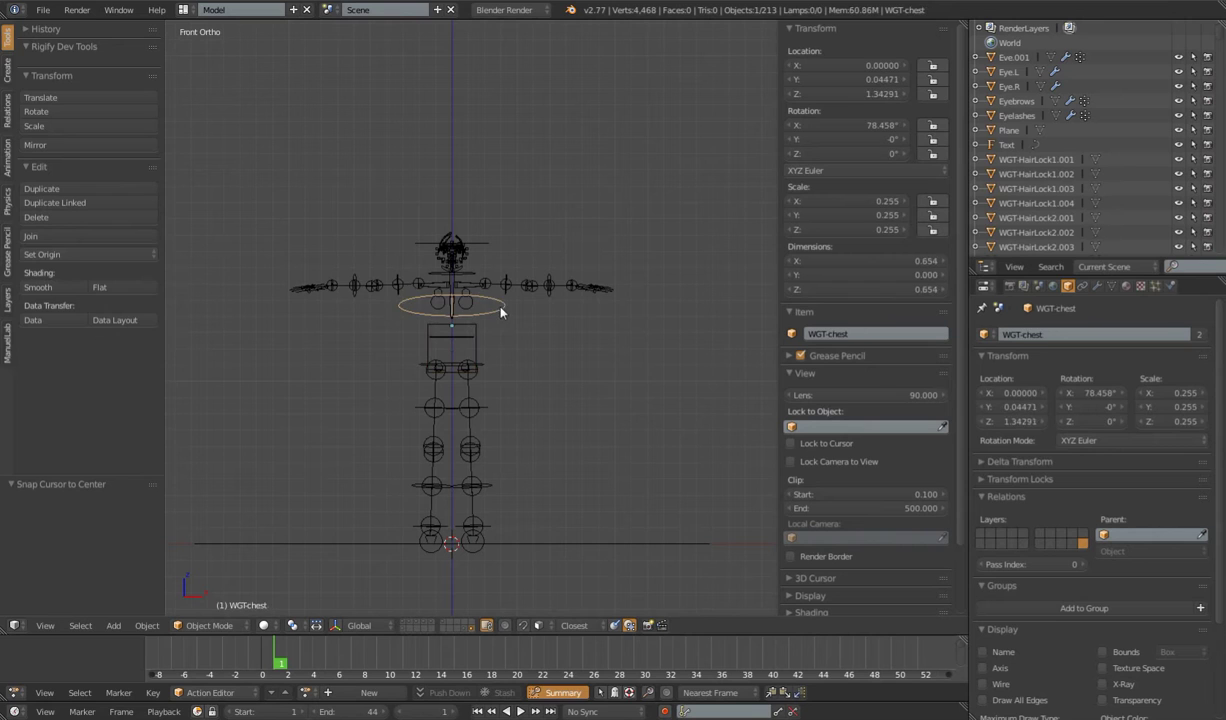
right_click(525, 285)
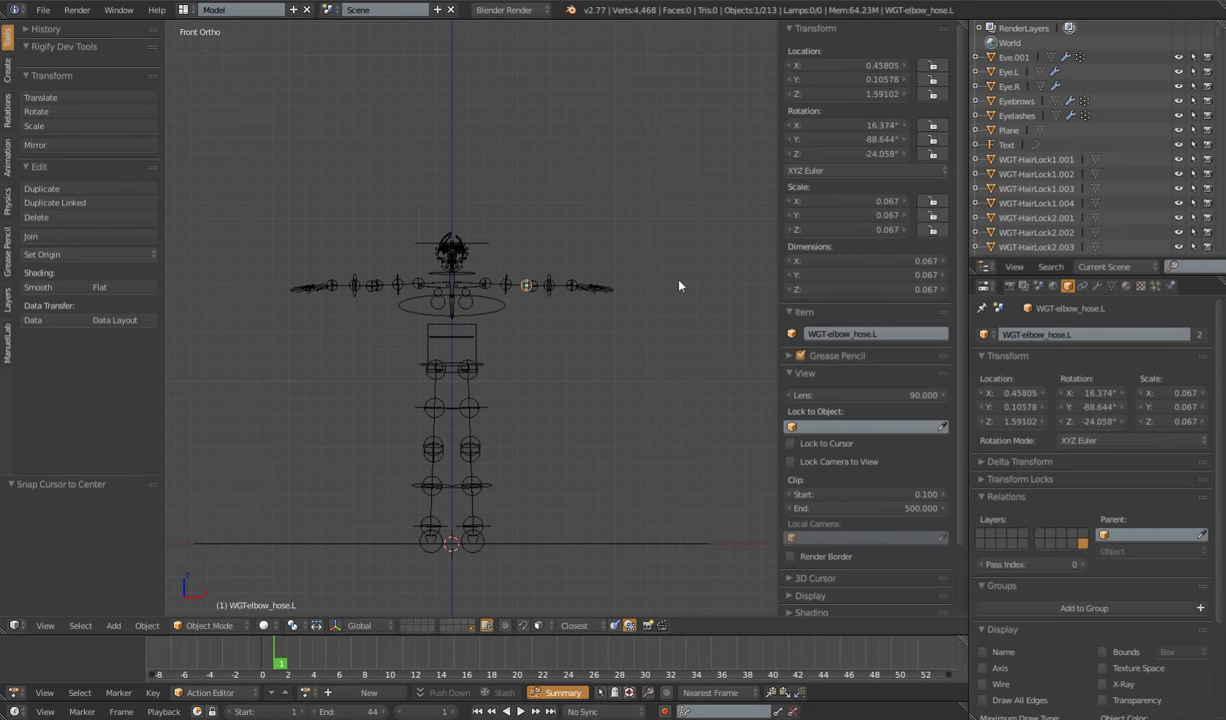
Look through the long list of WGT objects in the scene outline
scroll(650, 287, "down", 2)
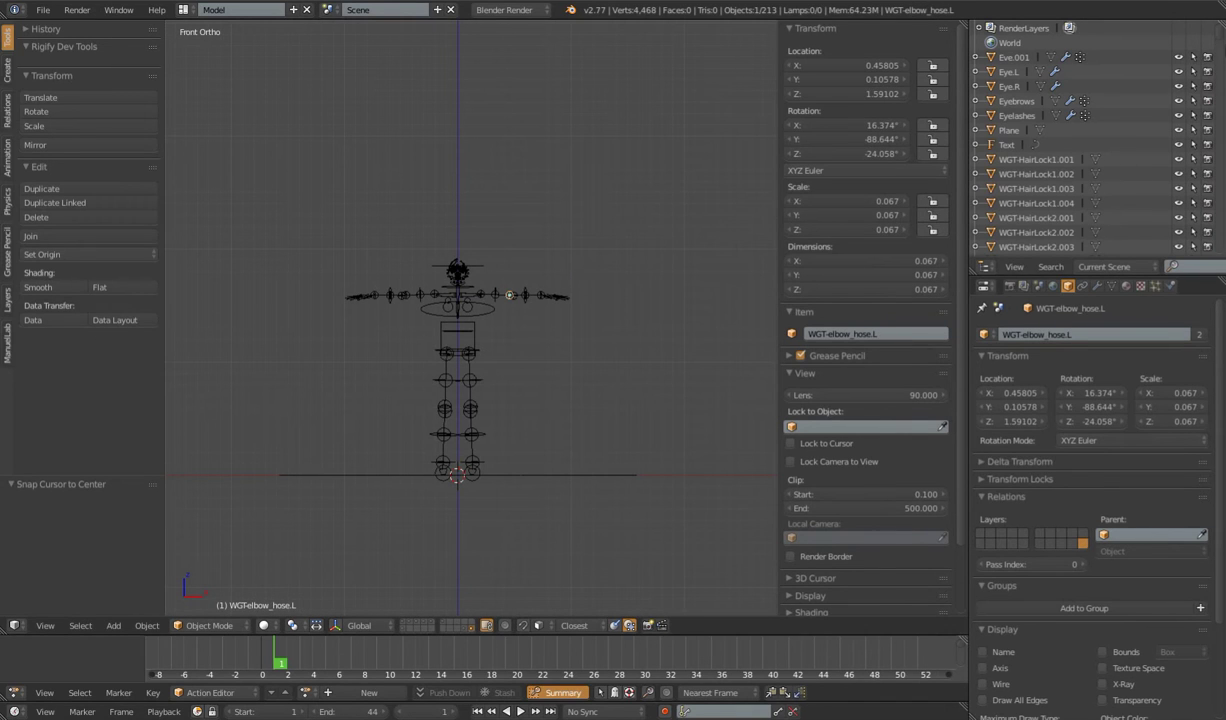
scroll(1218, 143, "down", 15)
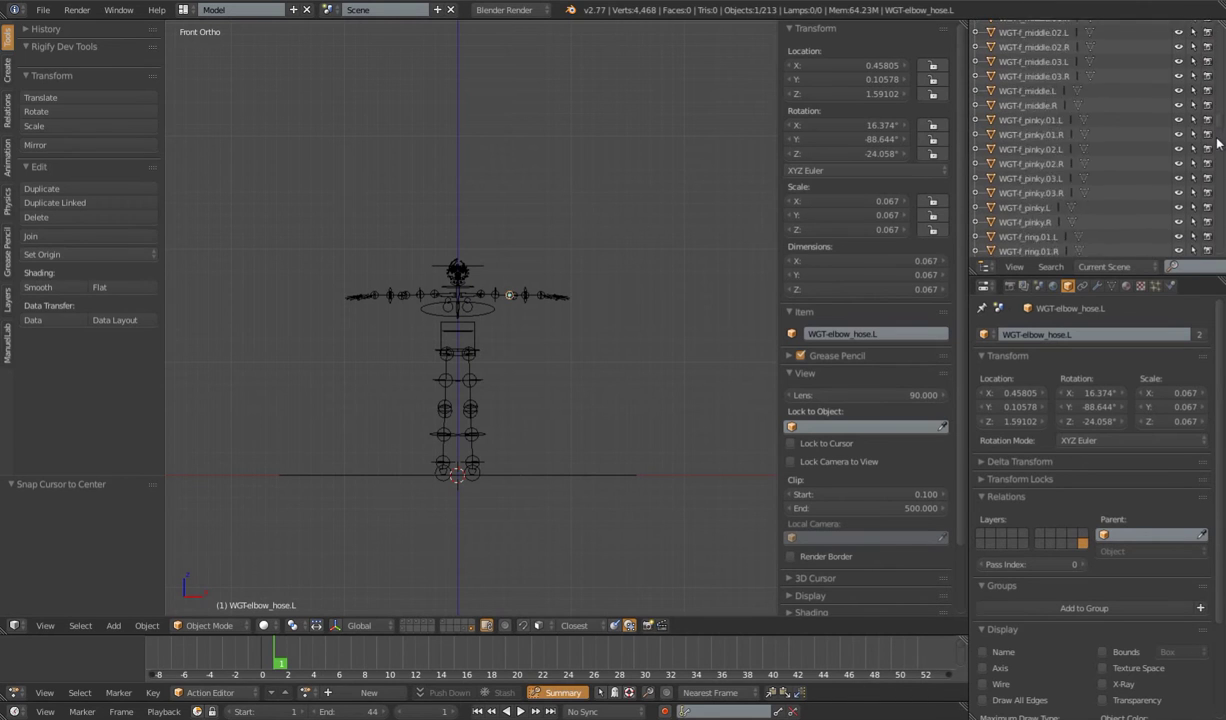
scroll(1218, 143, "down", 8)
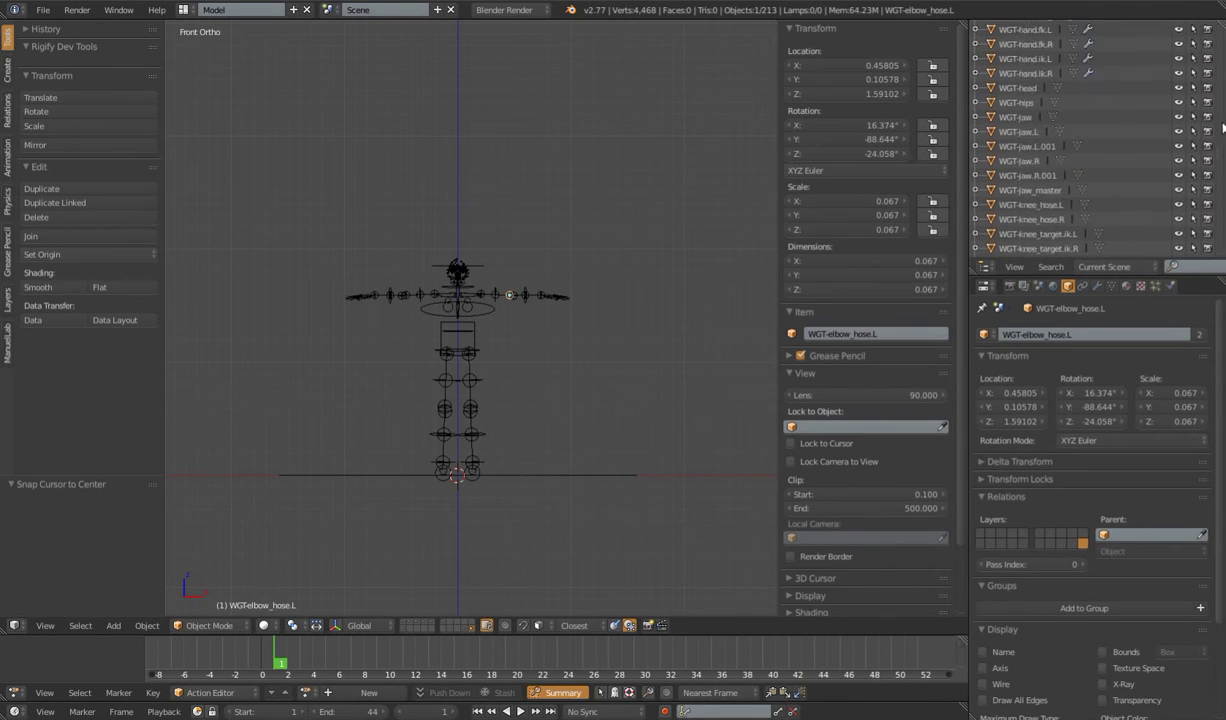
scroll(1218, 130, "up", 20)
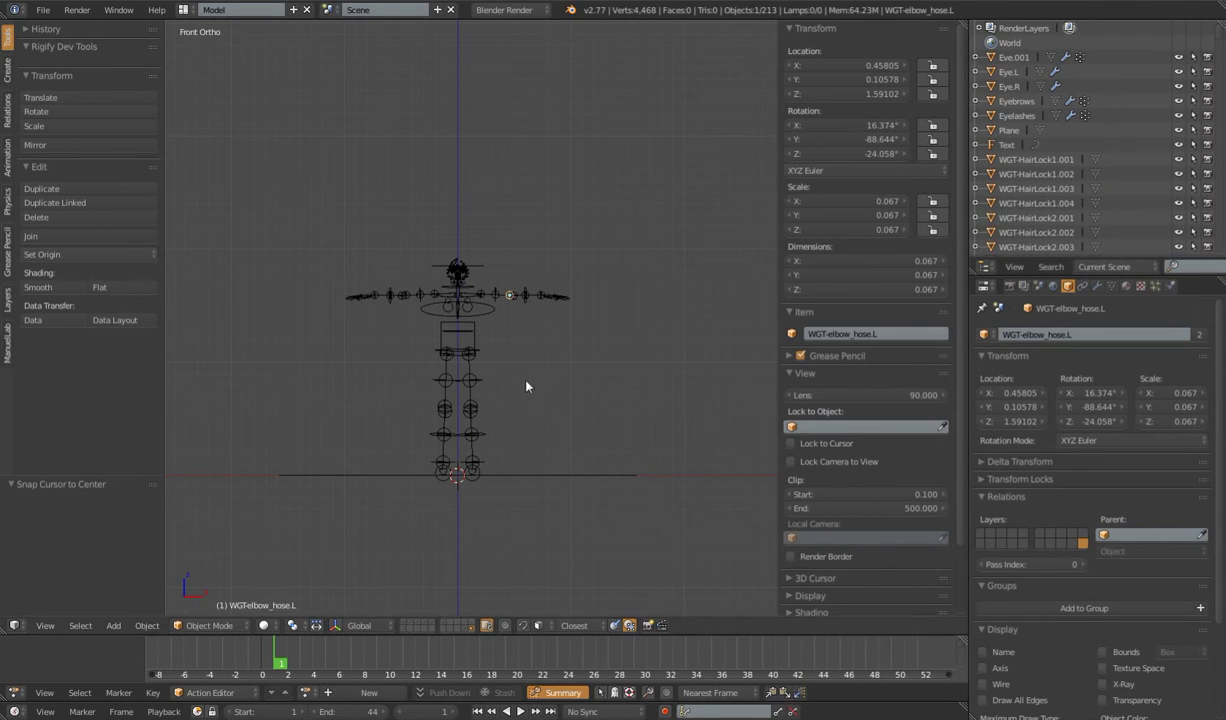
Select all widget objects on the layer and examine them from the front, side and an angled view
key("a")
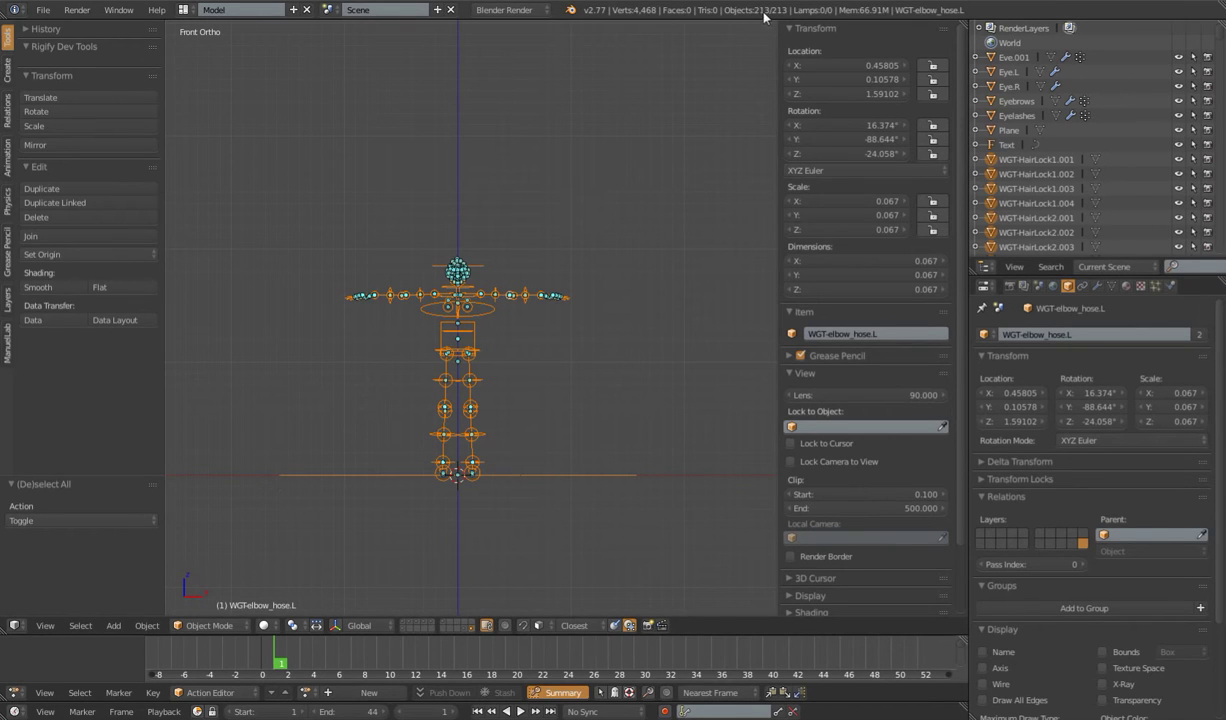
key("shift+c")
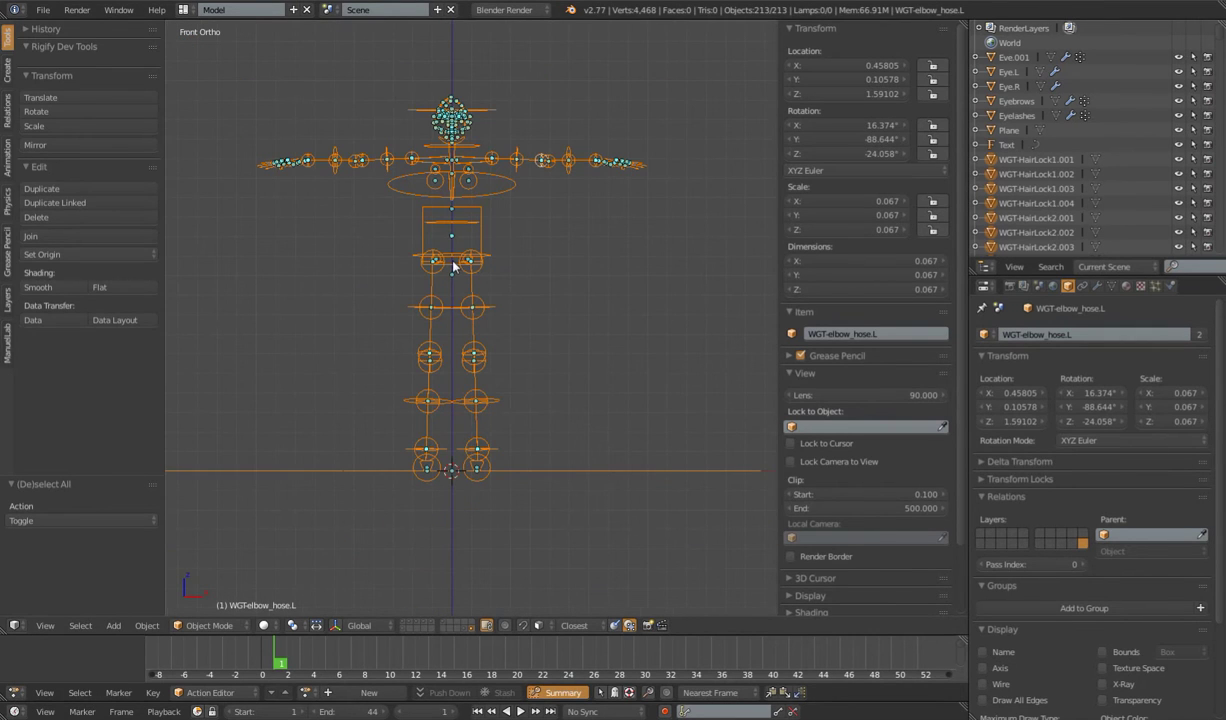
scroll(536, 330, "down", 3)
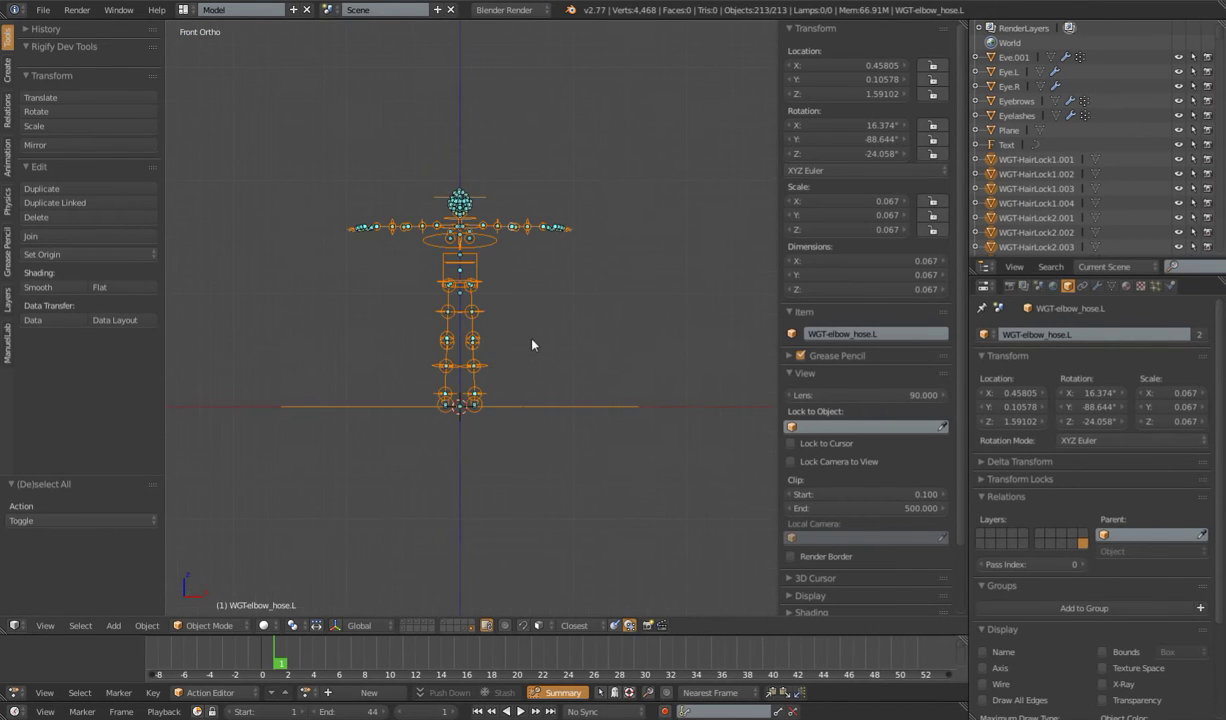
middle_click_drag(536, 342, 536, 383)
scroll(508, 362, "up", 3)
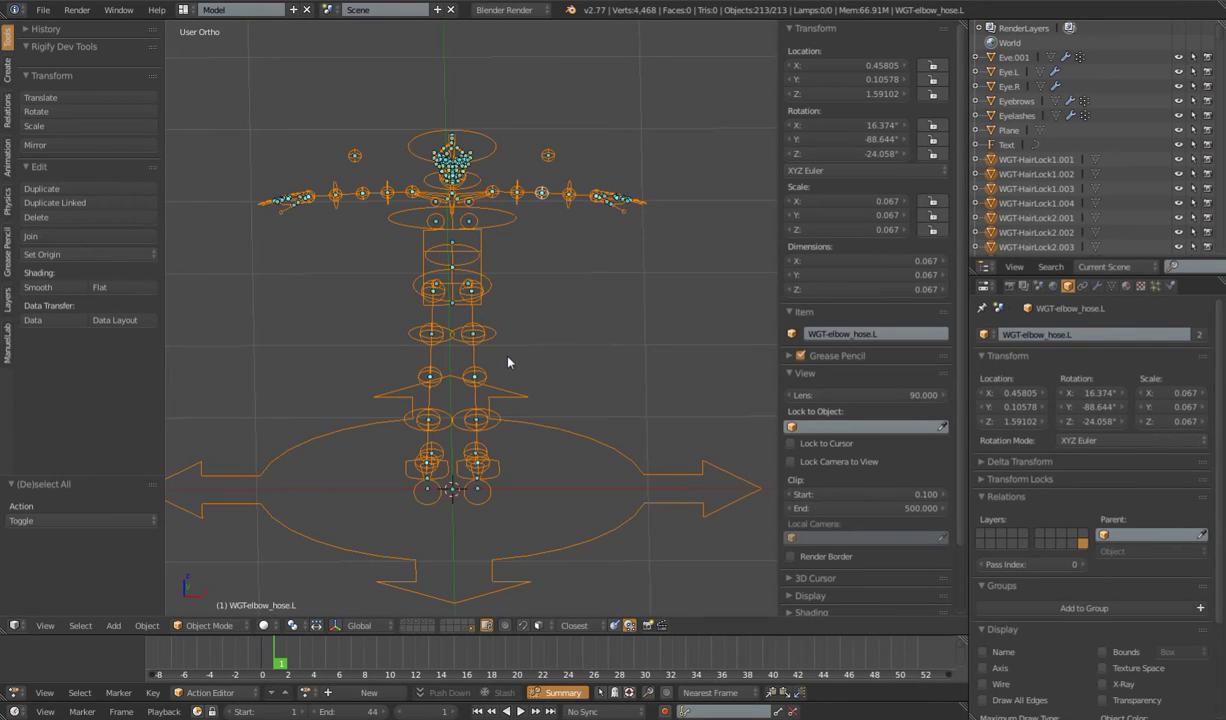
key("KP_1")
key("KP_3")
key("KP_1")
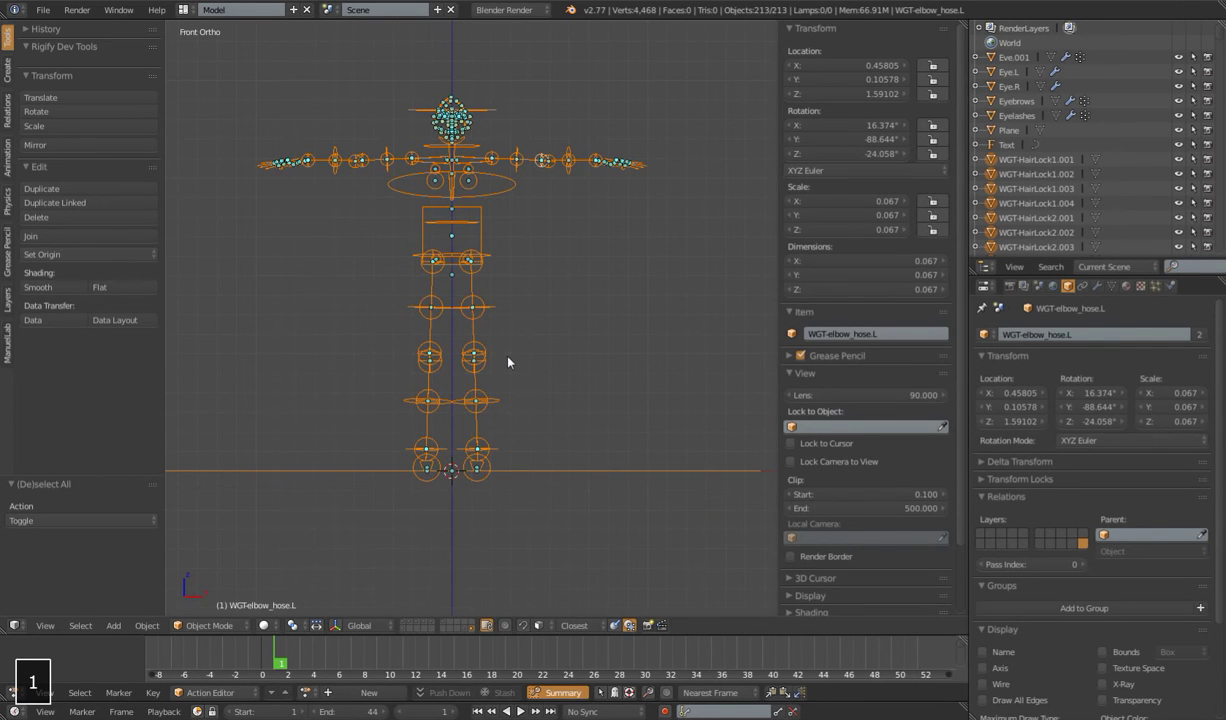
Snap the 3D cursor to the scene center and add a Plain Axes empty there
key("shift+s")
left_click(476, 441)
key("shift+a")
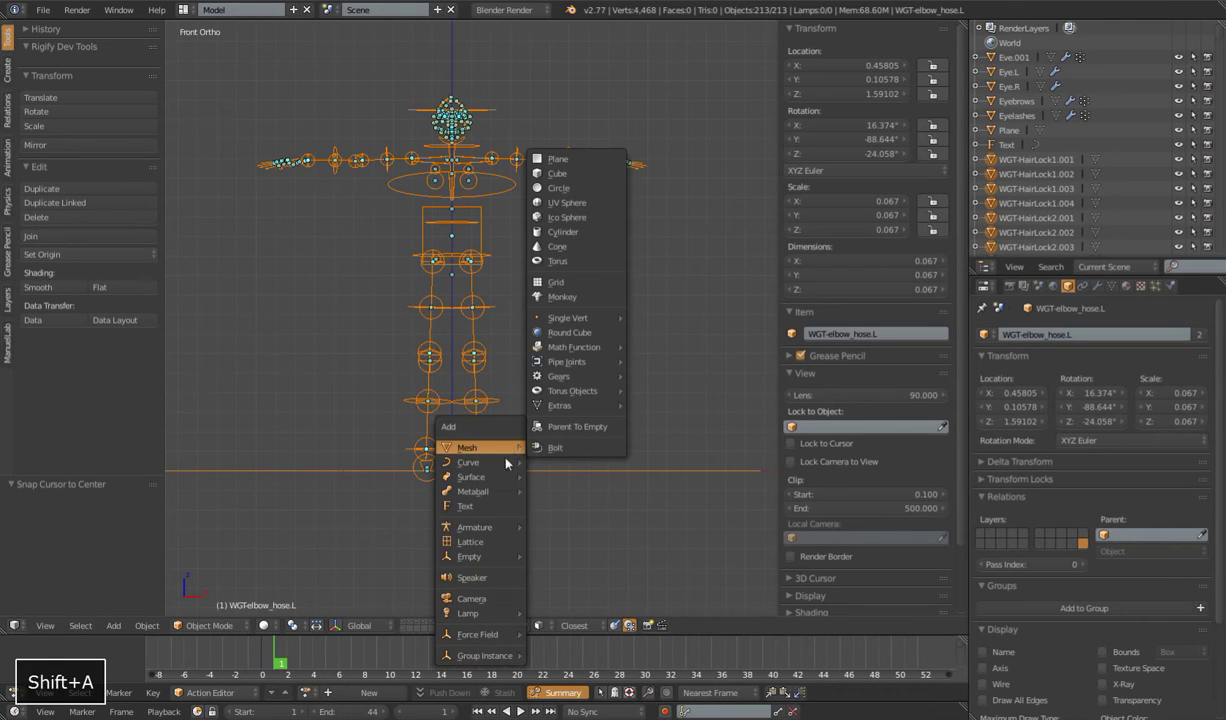
mouse_move(490, 563)
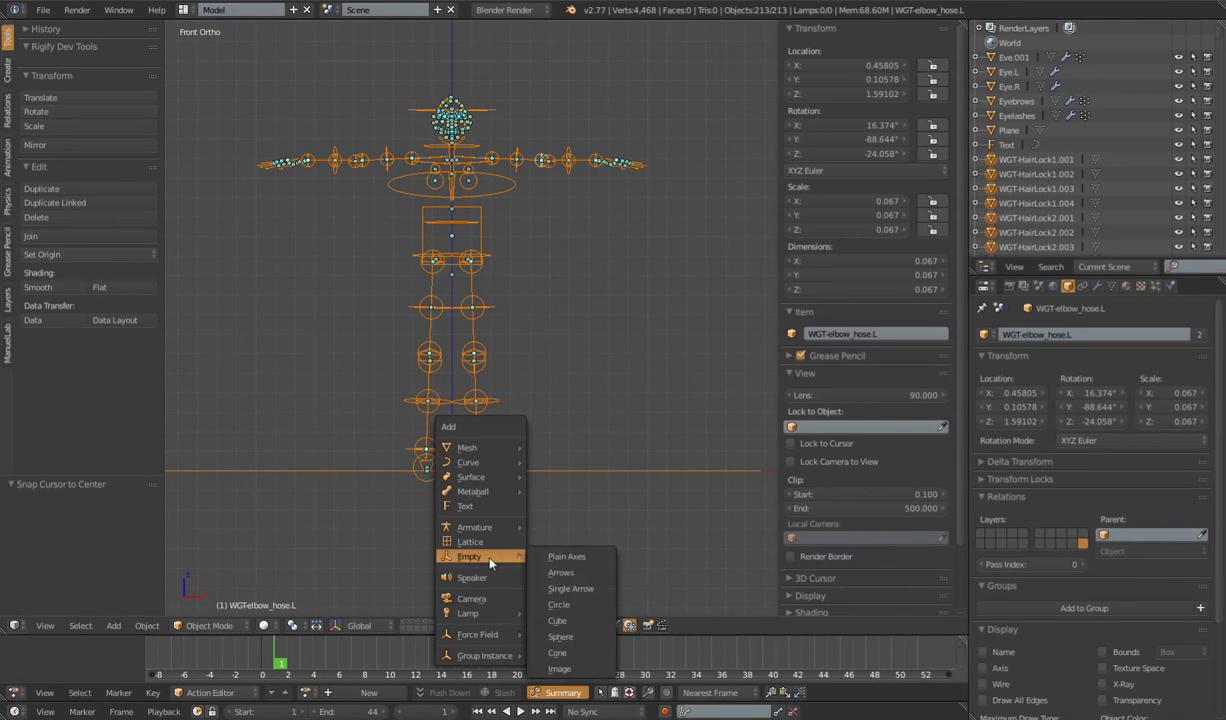
left_click(550, 557)
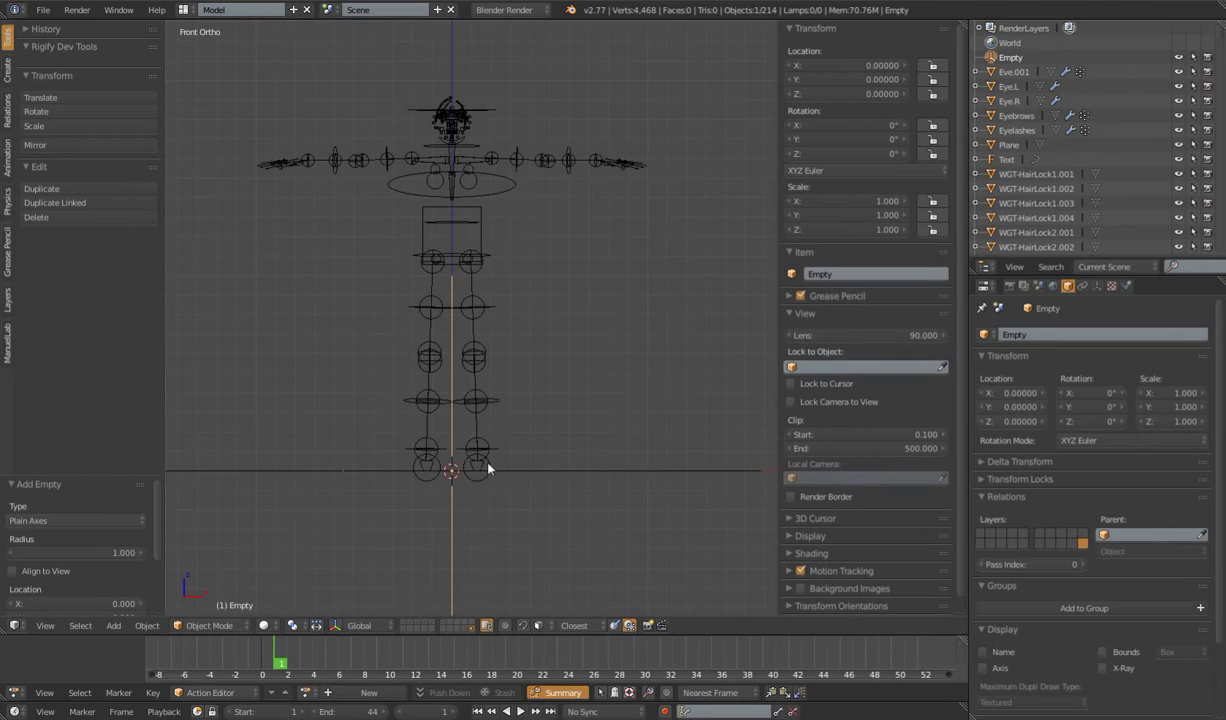
Rename the new empty as WGT-OC
left_click(842, 275)
type("WGT-")
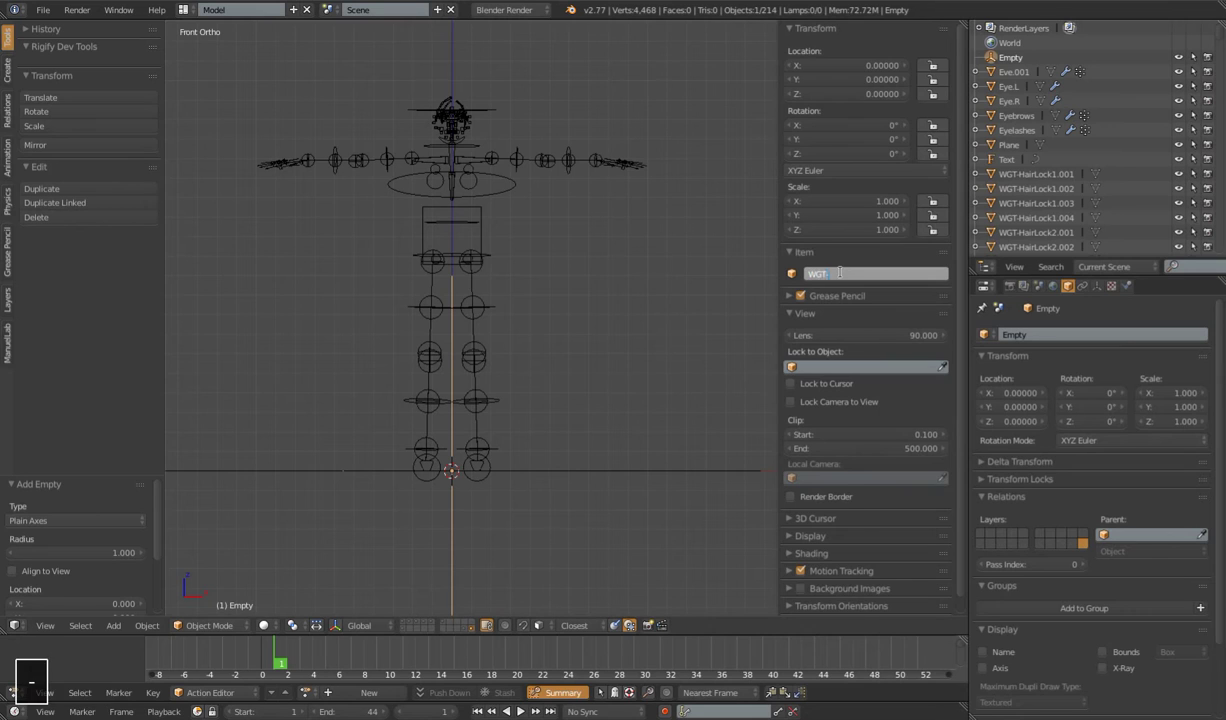
type("OC")
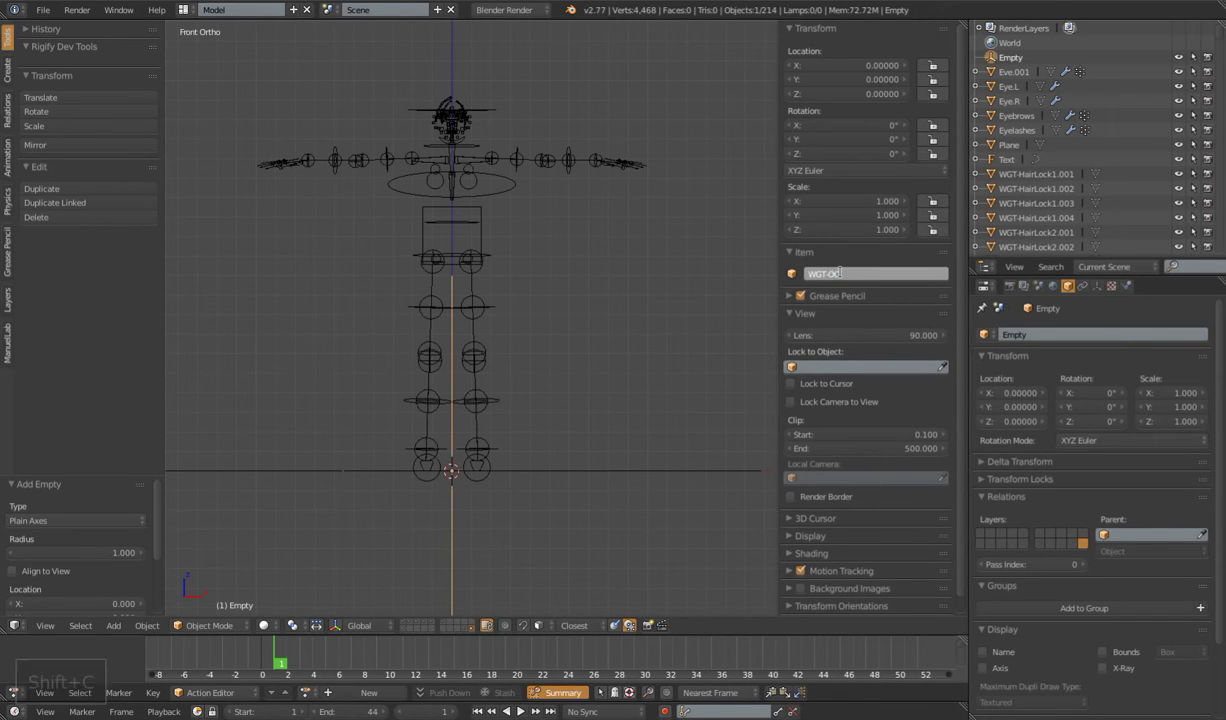
key("Return")
Select all widget objects with the WGT-OC empty active and parent them to it with the Object option
key("a")
key("a")
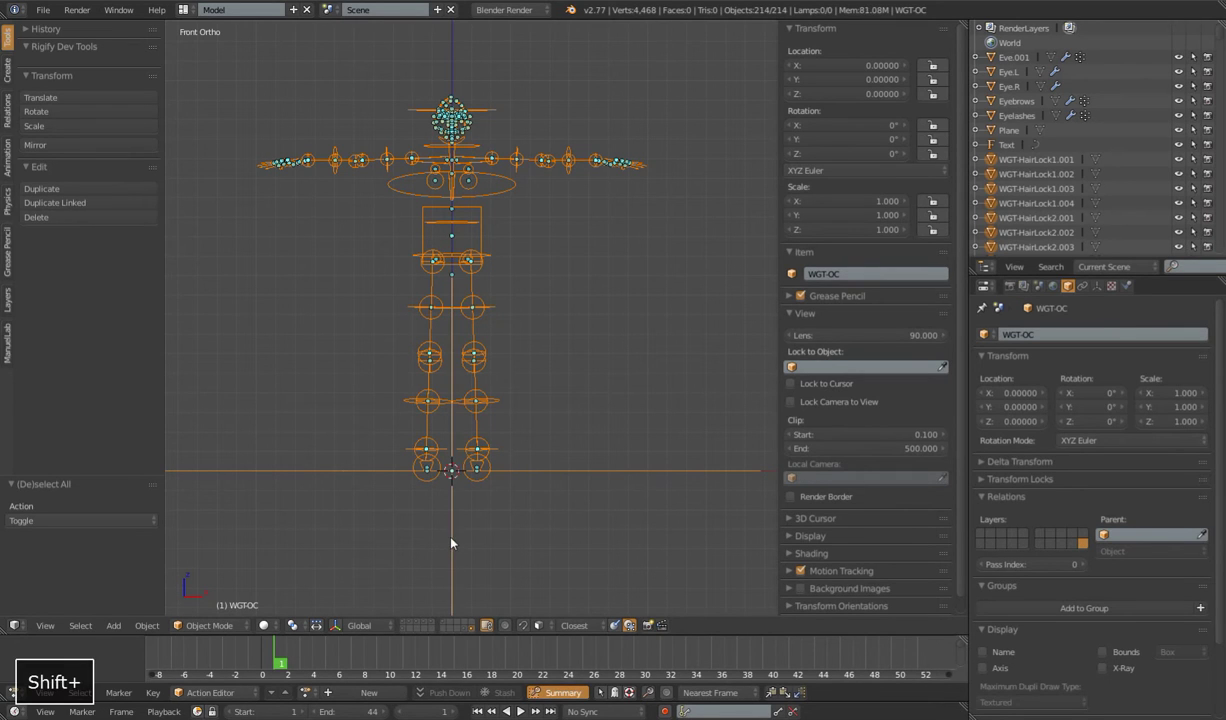
middle_click_drag(501, 509, 446, 531)
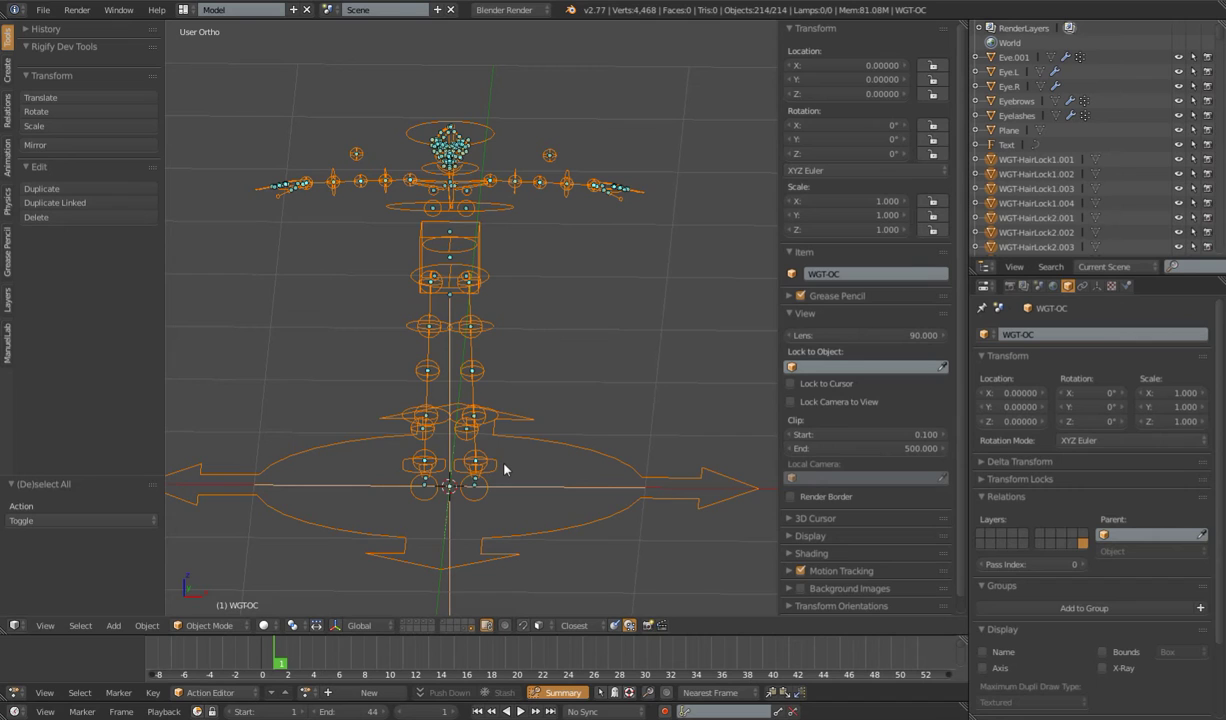
key("ctrl+p")
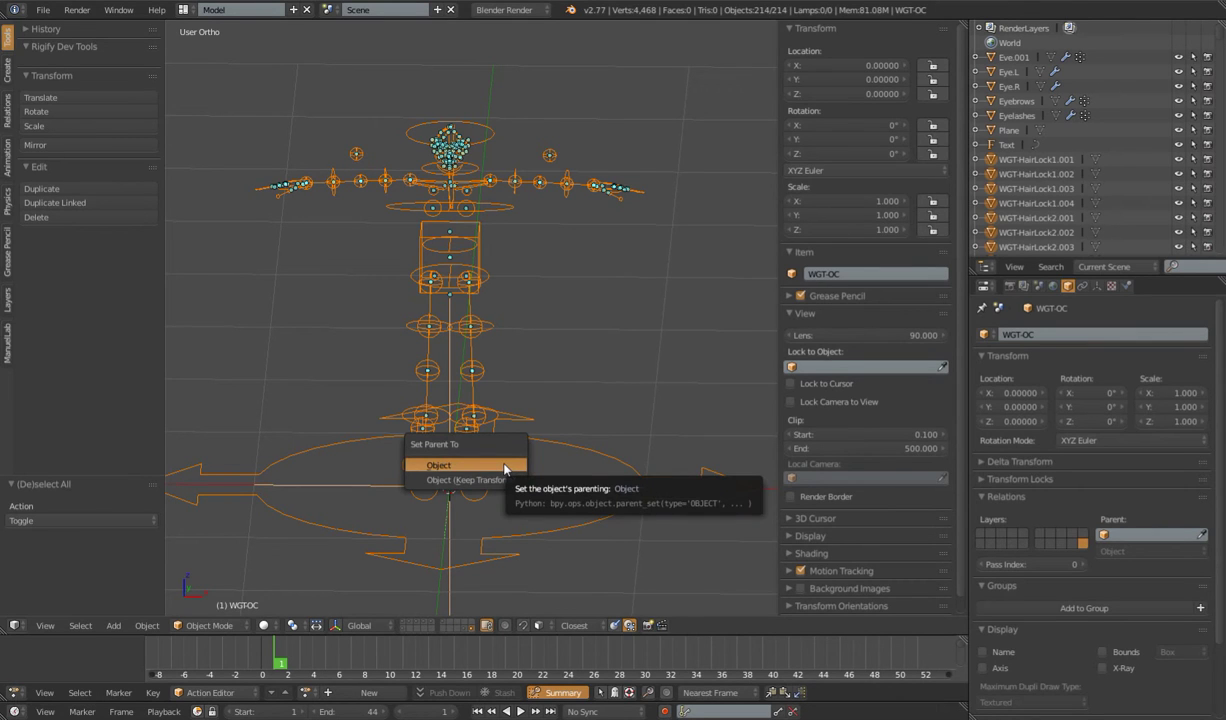
left_click(440, 465)
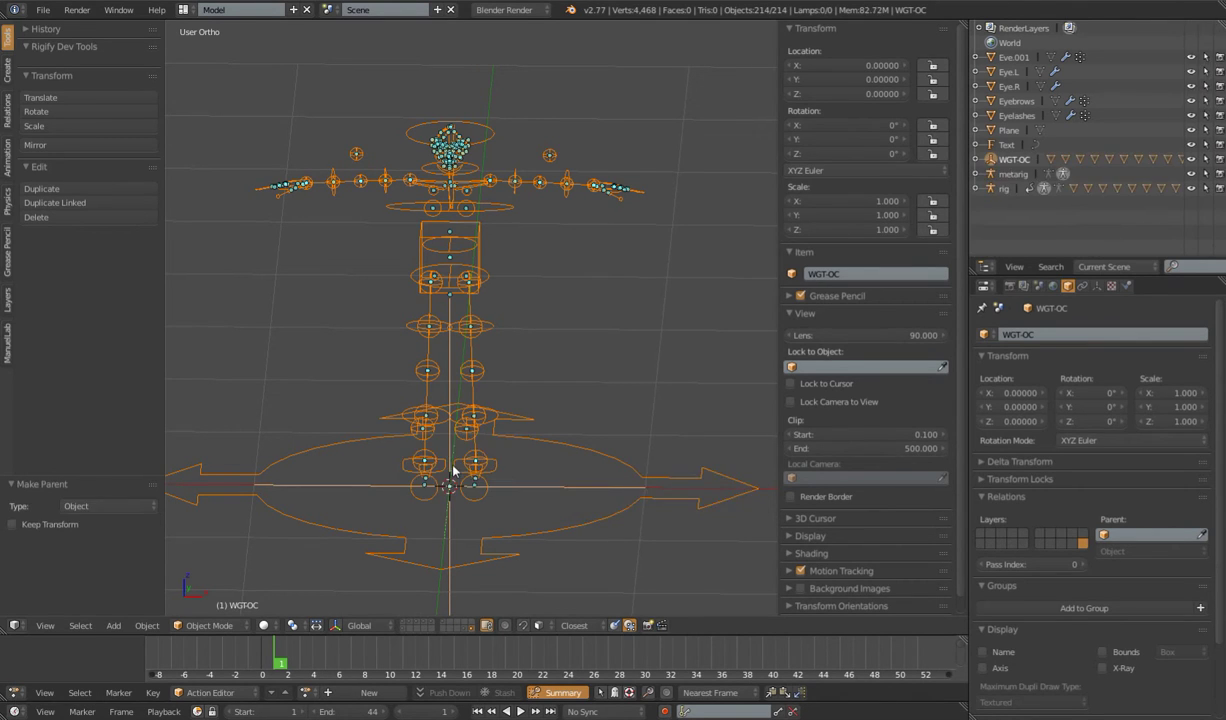
Check the hair lock widgets nested under WGT-OC in the scene outline, leaving the hierarchy collapsed
left_click(977, 160)
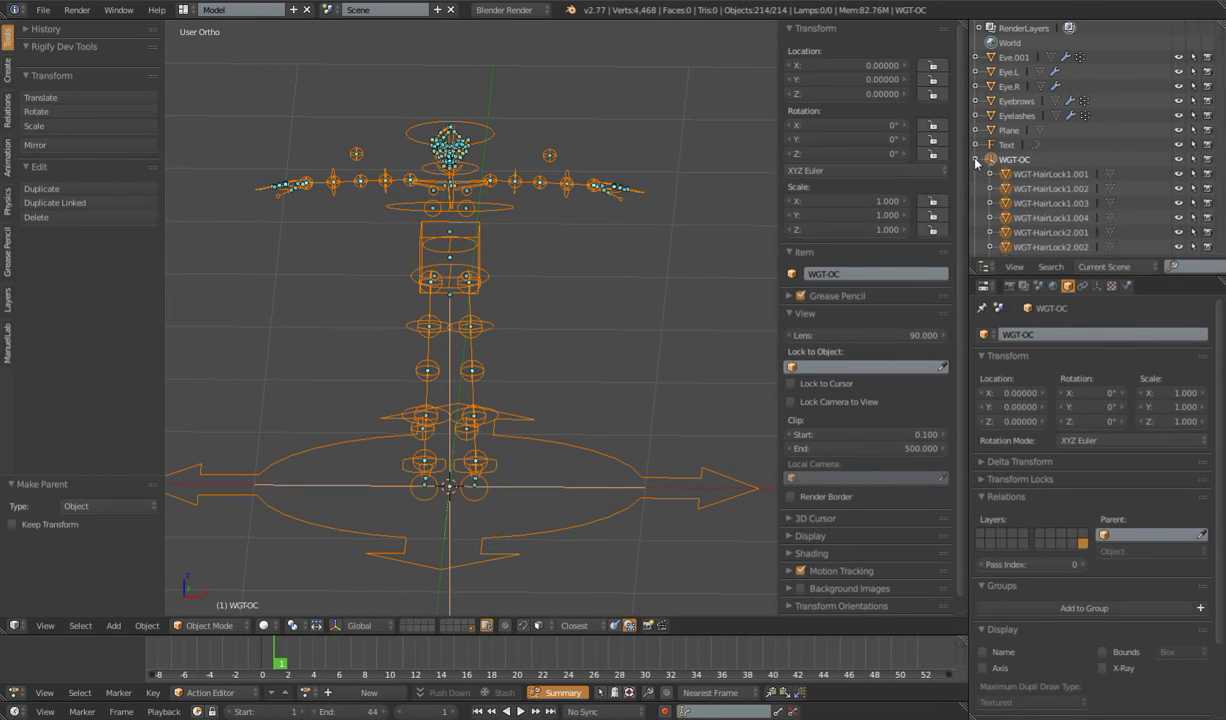
left_click(1020, 189)
left_click(1038, 205)
left_click(1038, 218)
left_click(976, 160)
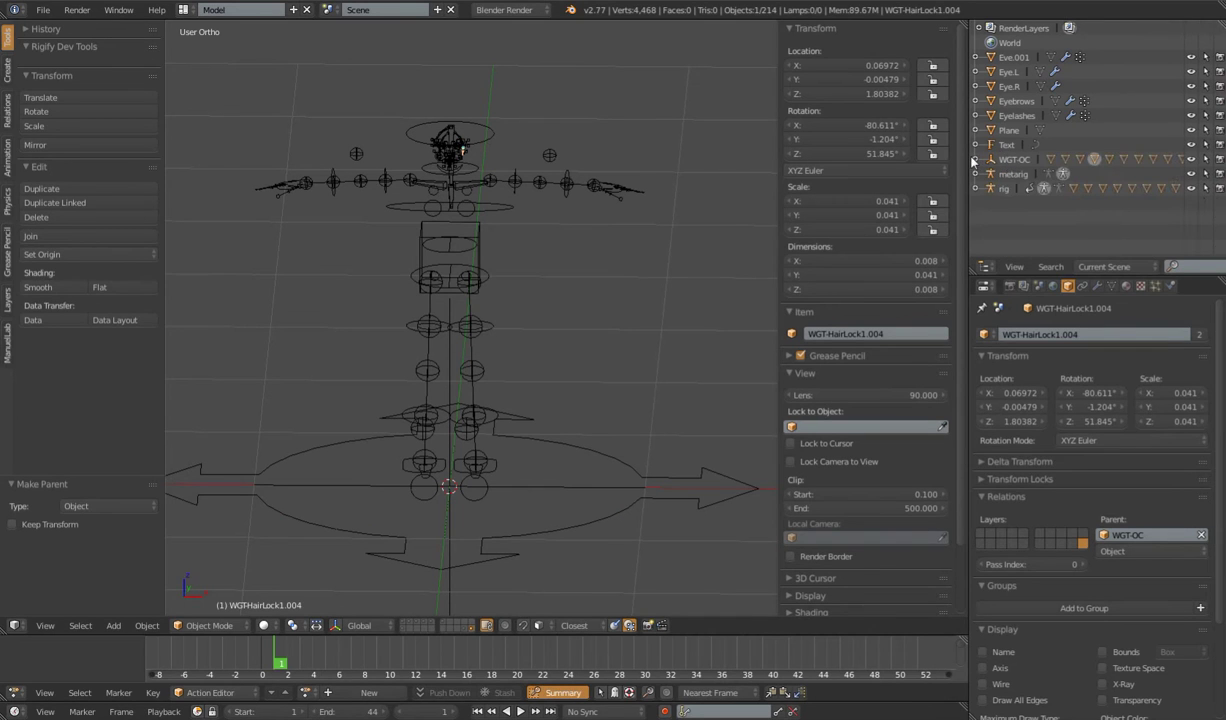
left_click(977, 160)
left_click(977, 160)
key("KP_1")
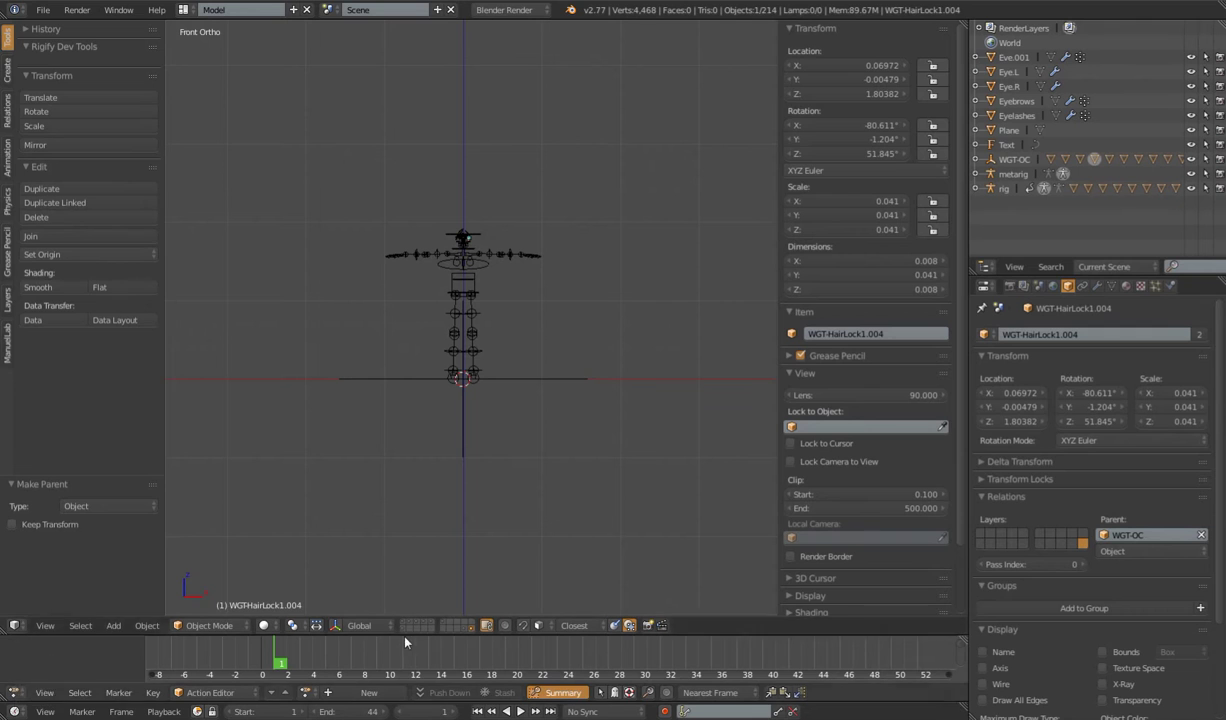
Show the character's scene layers again and select the rig in Pose Mode
left_click(414, 623, "shift")
left_click(414, 623, "shift")
scroll(495, 375, "up", 10)
right_click(510, 278)
key("ctrl+Tab")
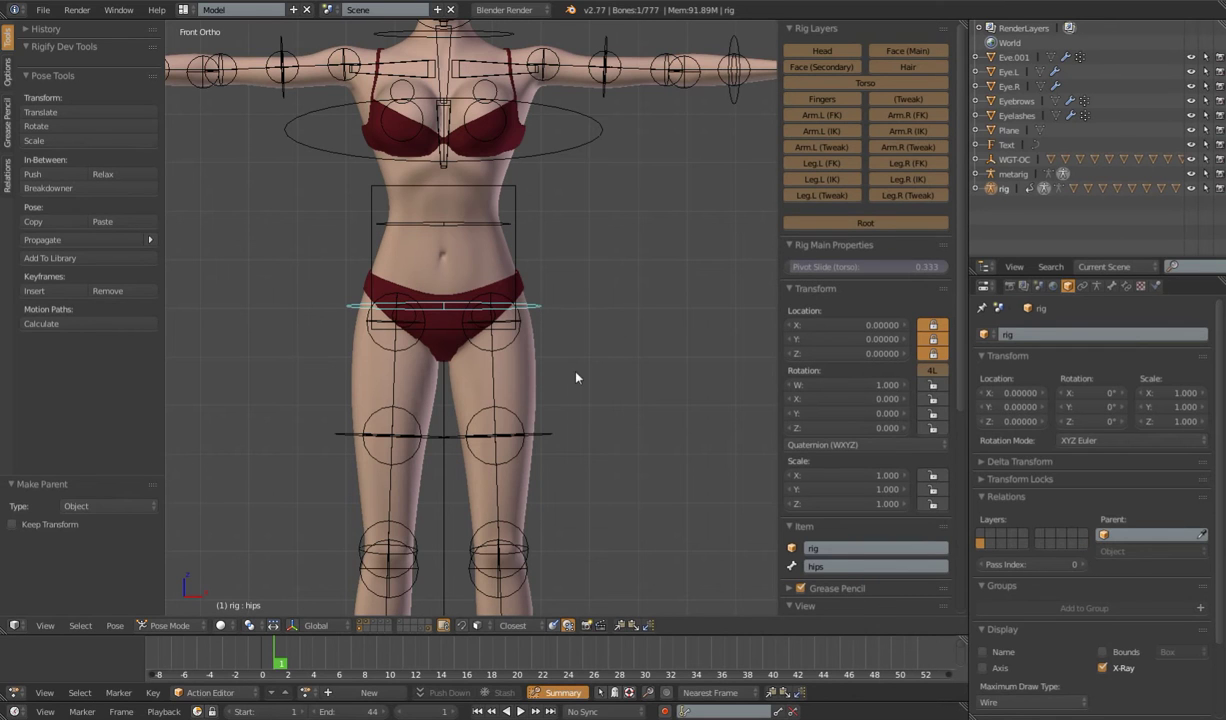
Inspect the rig's chest control and the face controls around the cheeks, nose and lips
right_click(536, 142)
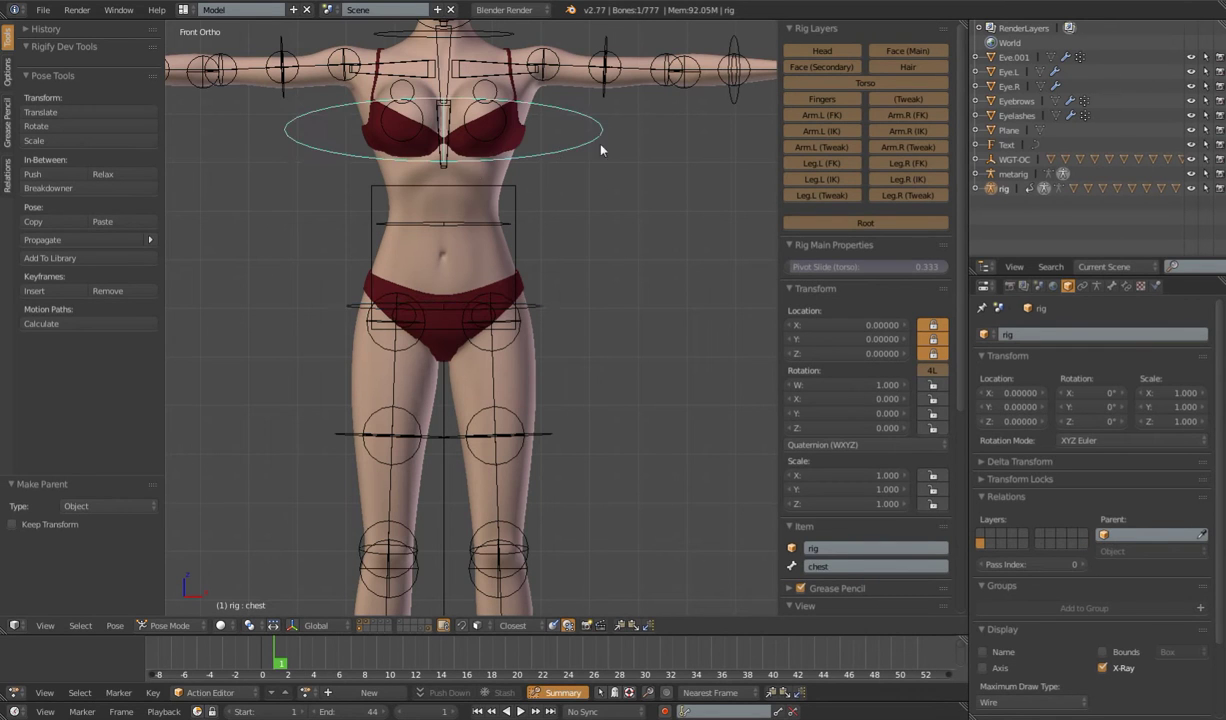
scroll(555, 290, "down", 10)
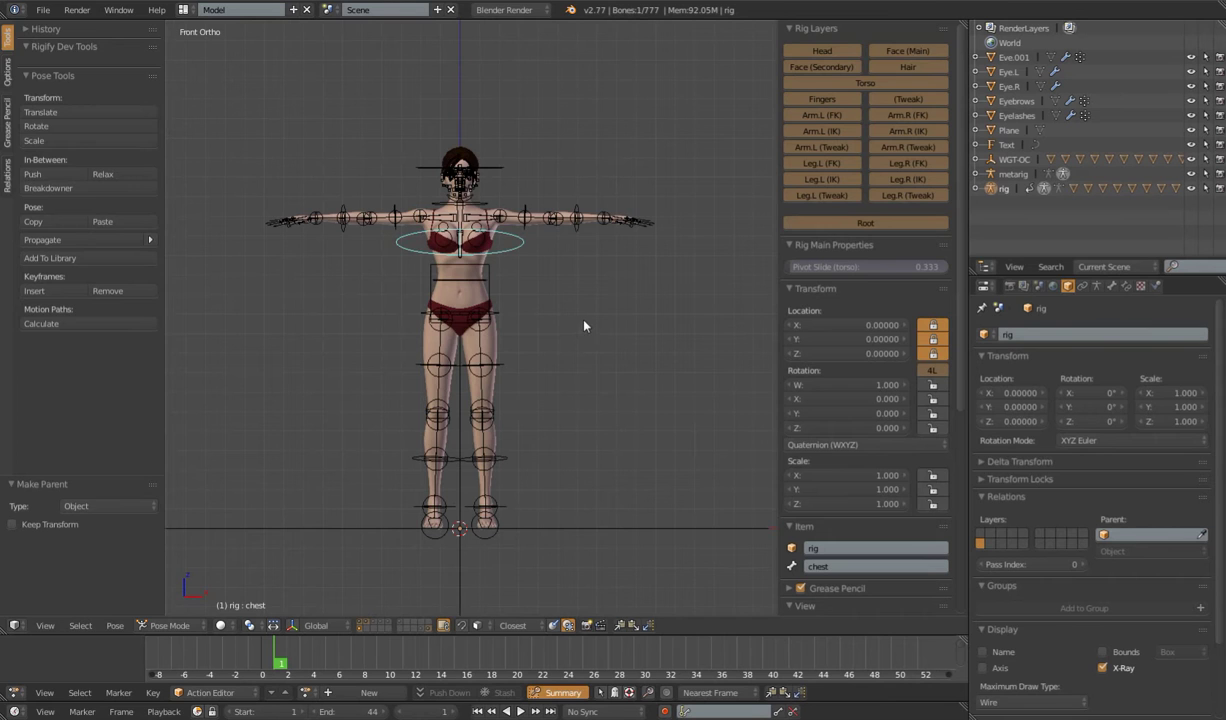
middle_click_drag(535, 206, 541, 358, "shift")
scroll(541, 358, "up", 9)
scroll(540, 358, "up", 4)
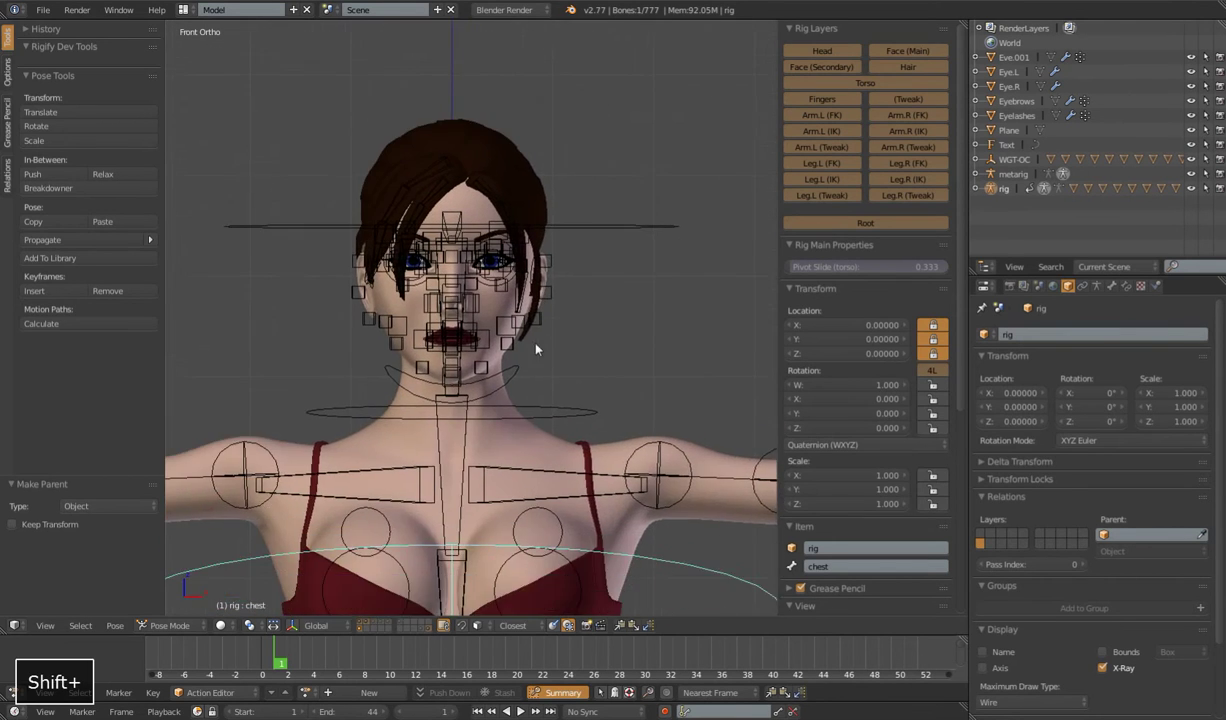
right_click(522, 322)
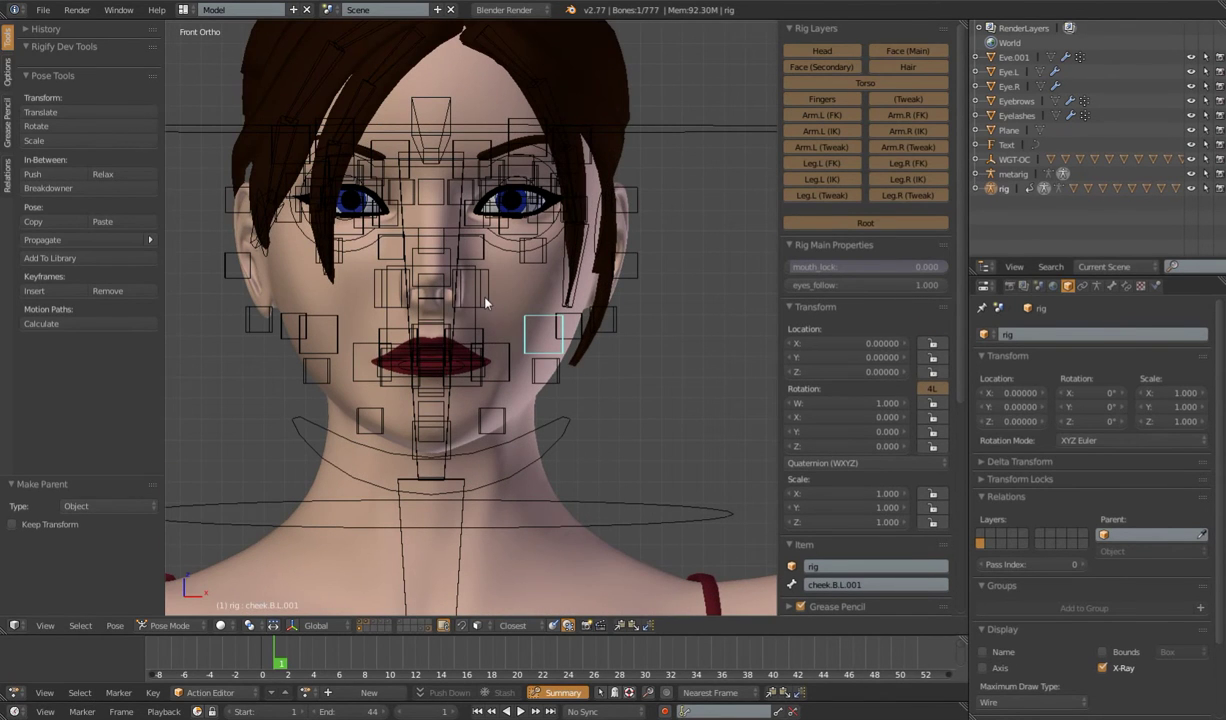
right_click(490, 290)
right_click(534, 255)
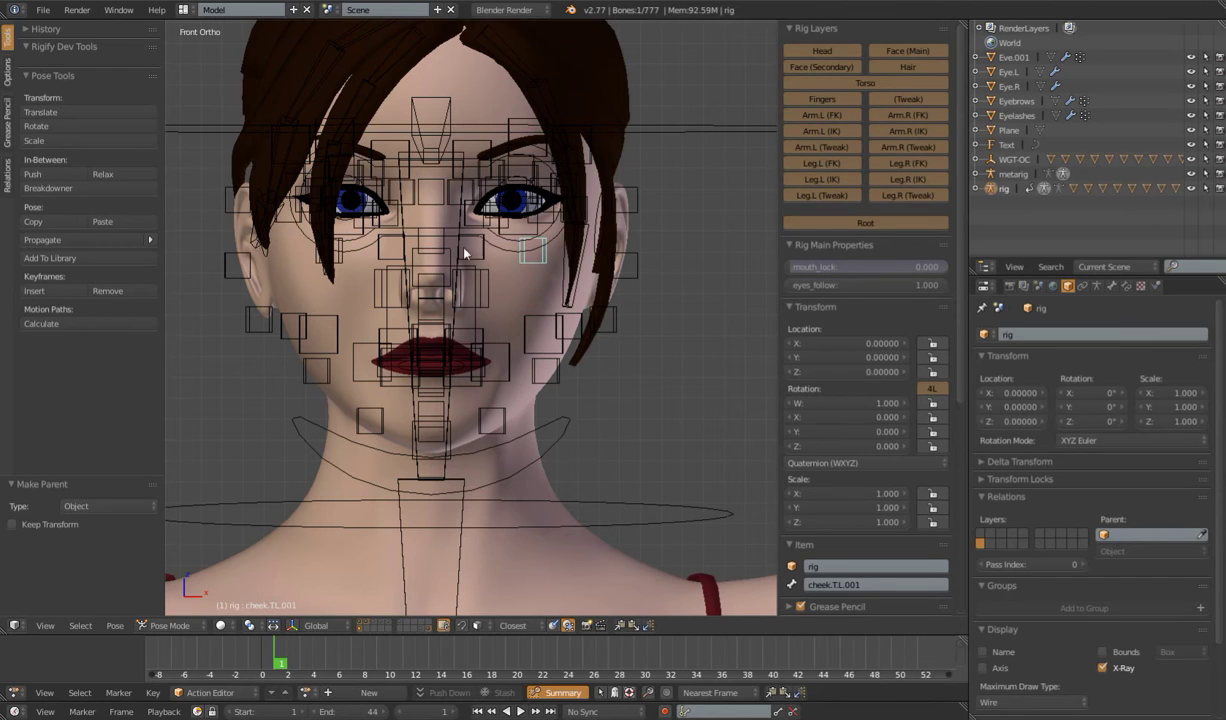
right_click(558, 338)
right_click(514, 362)
right_click(507, 374)
scroll(508, 361, "down", 4)
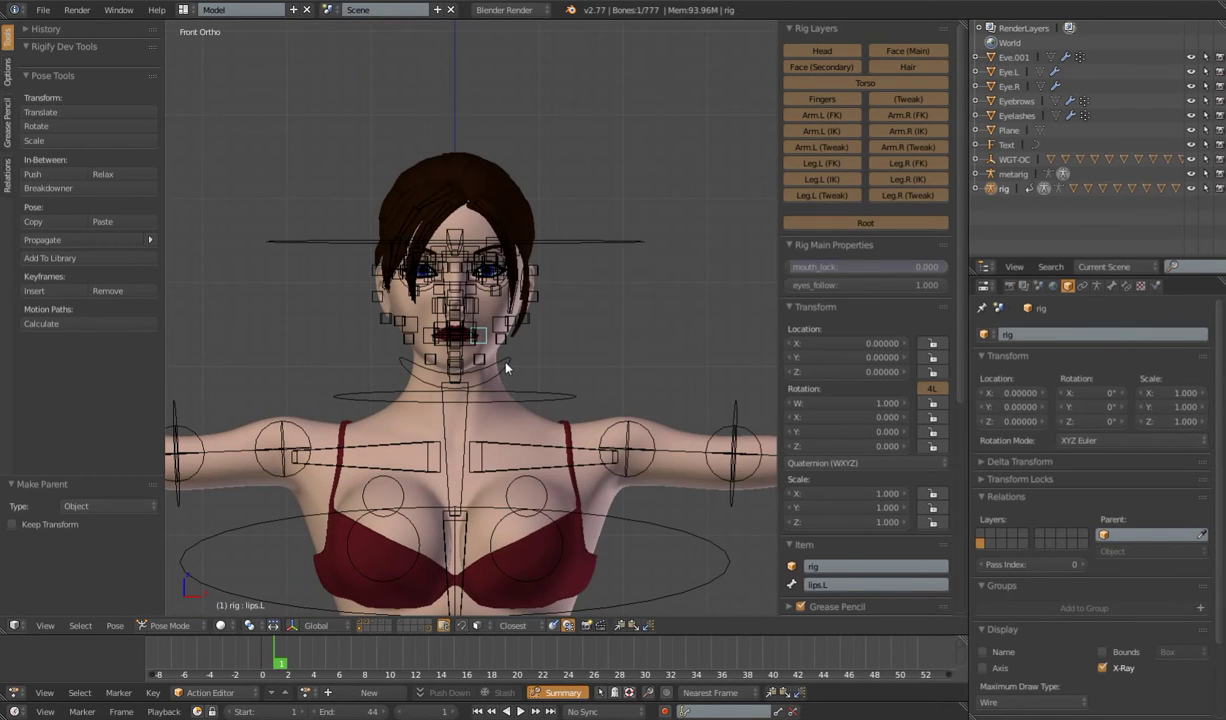
Examine the rig's mouth and face controls up close, followed by the full-body control layout from the front and side
middle_click_drag(484, 346, 456, 383)
key("KP_1")
scroll(456, 383, "up", 2)
scroll(481, 349, "up", 3)
scroll(482, 350, "up", 2)
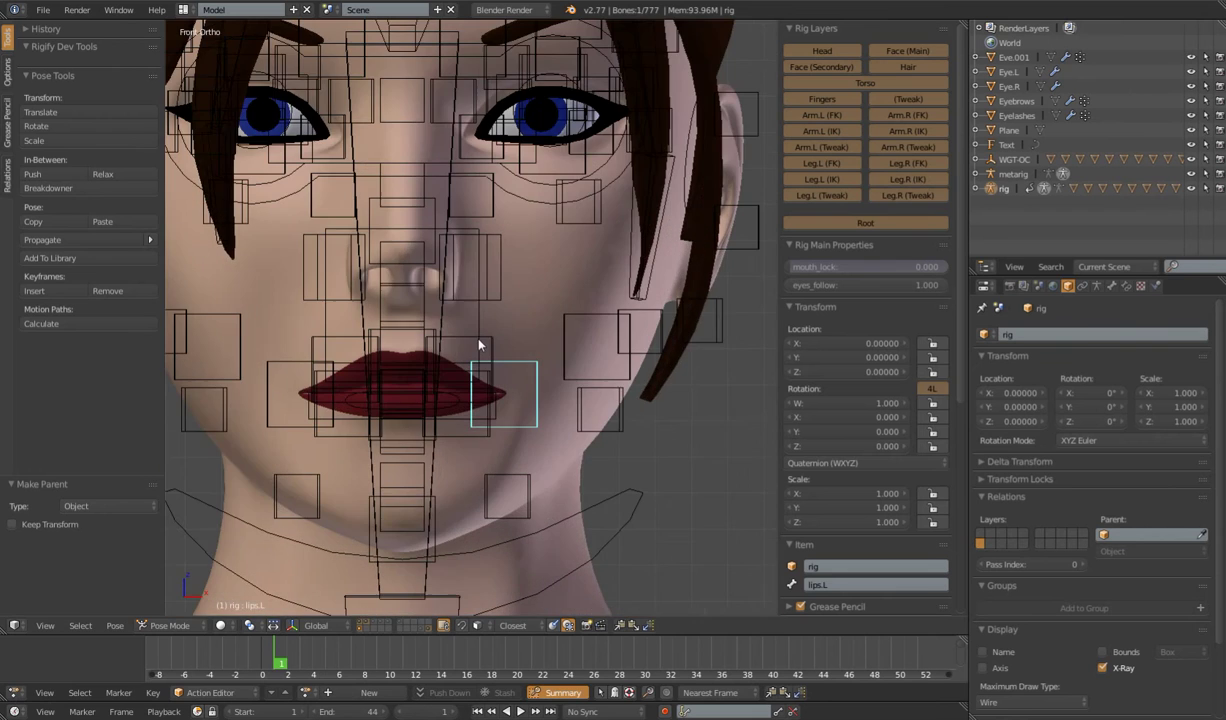
scroll(454, 368, "down", 7)
middle_click_drag(535, 479, 525, 365, "shift")
key("KP_1")
key("KP_3")
key("KP_1")
middle_click_drag(524, 372, 522, 342, "shift")
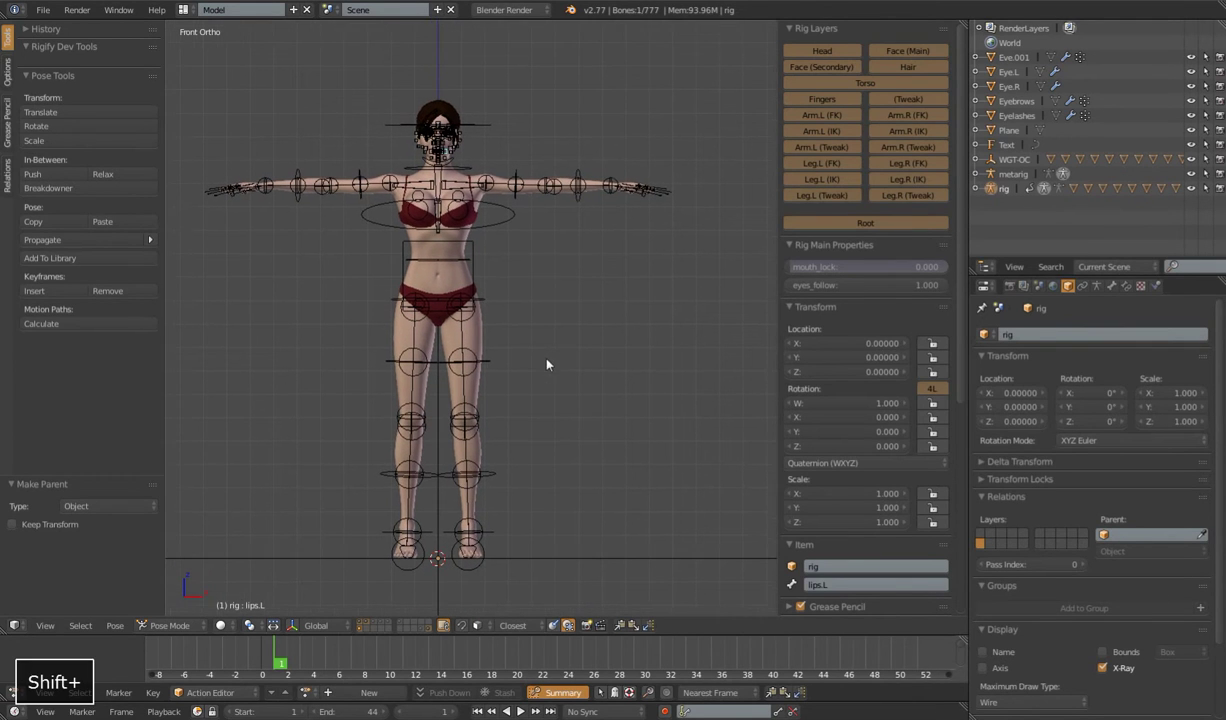
Isolate the widget layer, select the WGT-chest widget, and show the character's layers alongside it
left_click(428, 626)
scroll(482, 301, "up", 3)
scroll(534, 268, "up", 4, "shift")
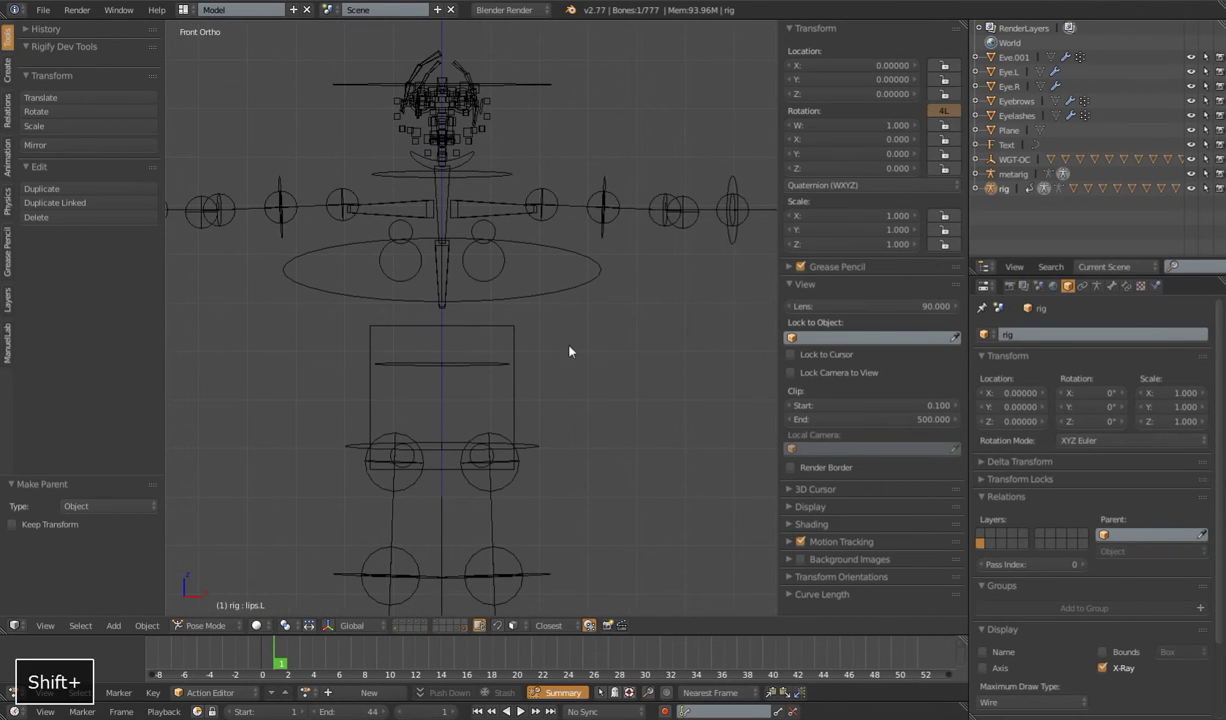
right_click(572, 258)
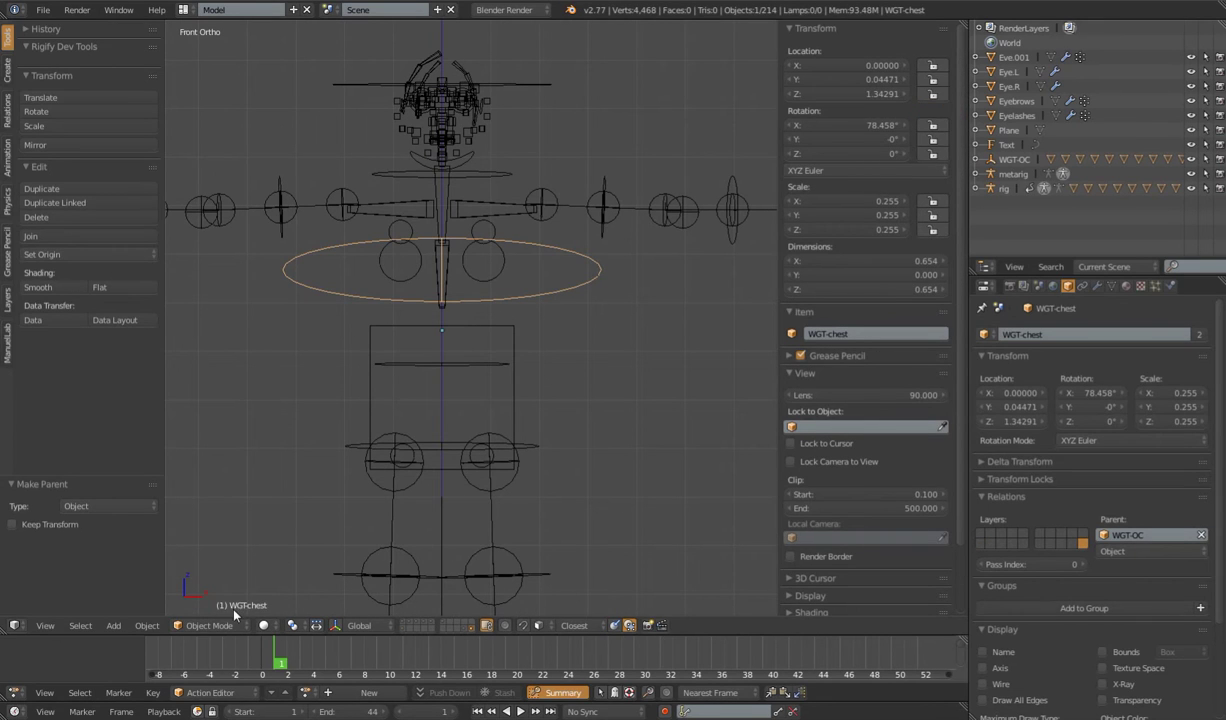
left_click(409, 627, "shift")
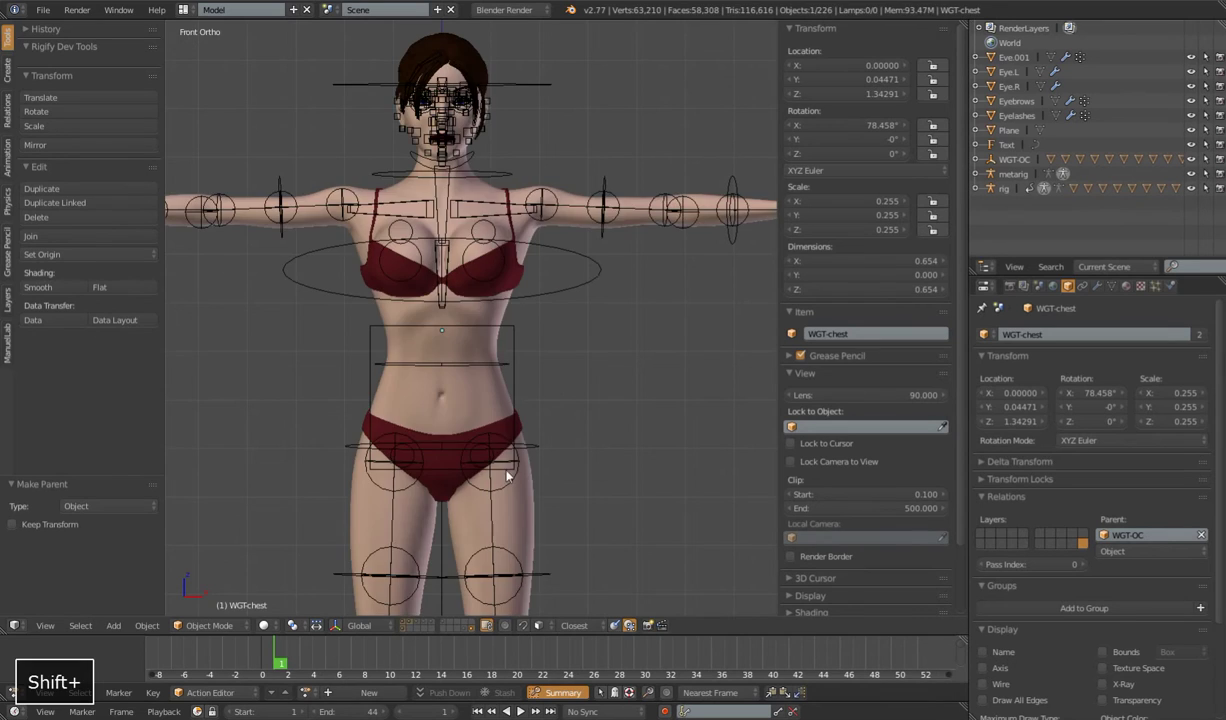
scroll(545, 408, "down", 1)
scroll(547, 410, "up", 5)
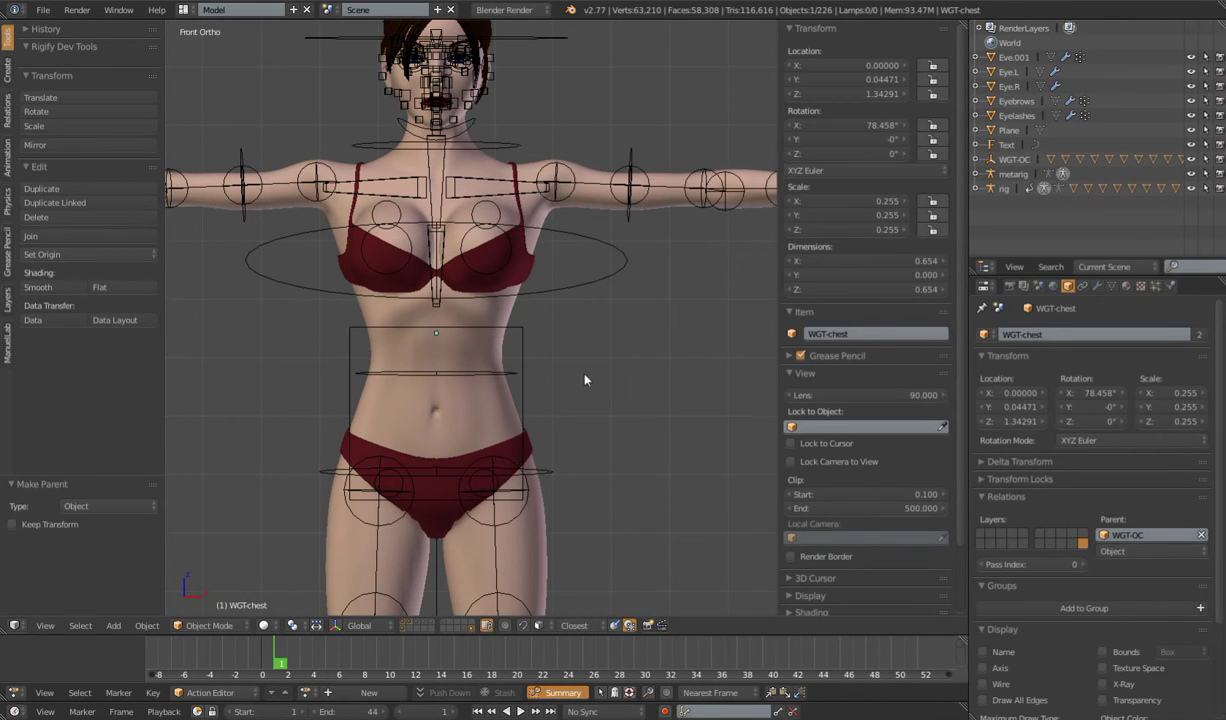
In Edit Mode, rotate the whole WGT-chest mesh about 10.6° around the global X axis in side view to level it
key("Tab")
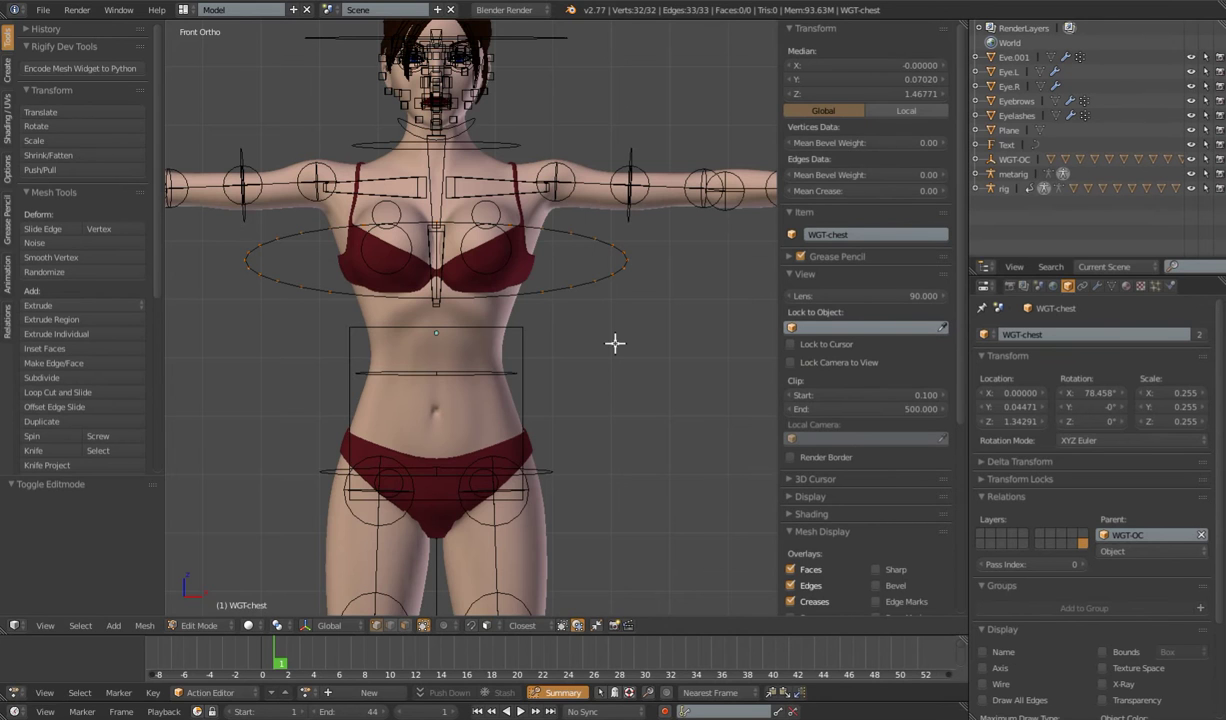
key("KP_3")
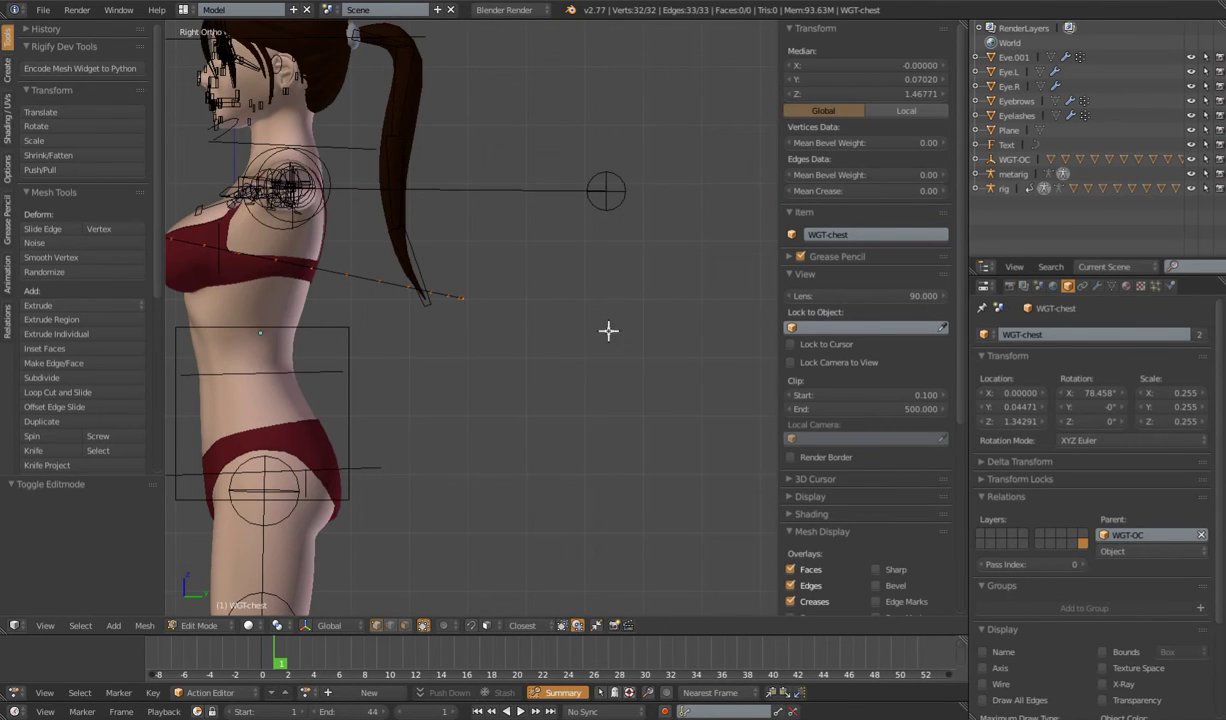
scroll(615, 343, "down", 5)
middle_click_drag(520, 375, 591, 383, "shift")
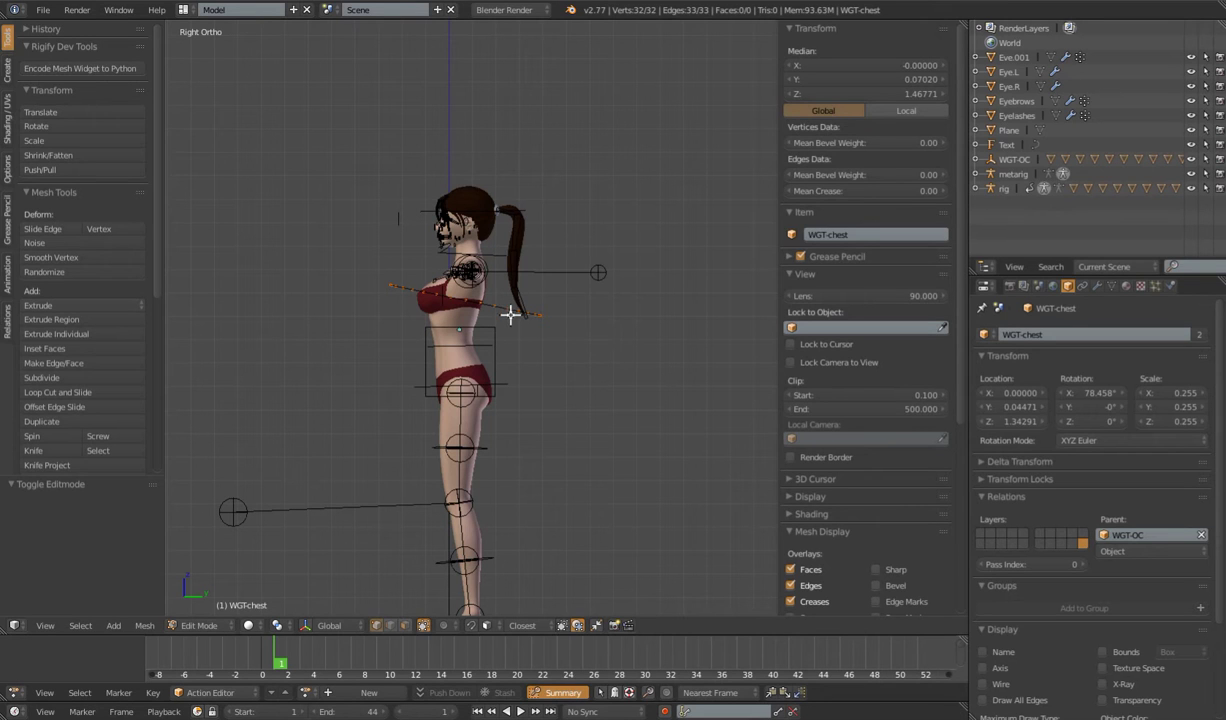
key("a")
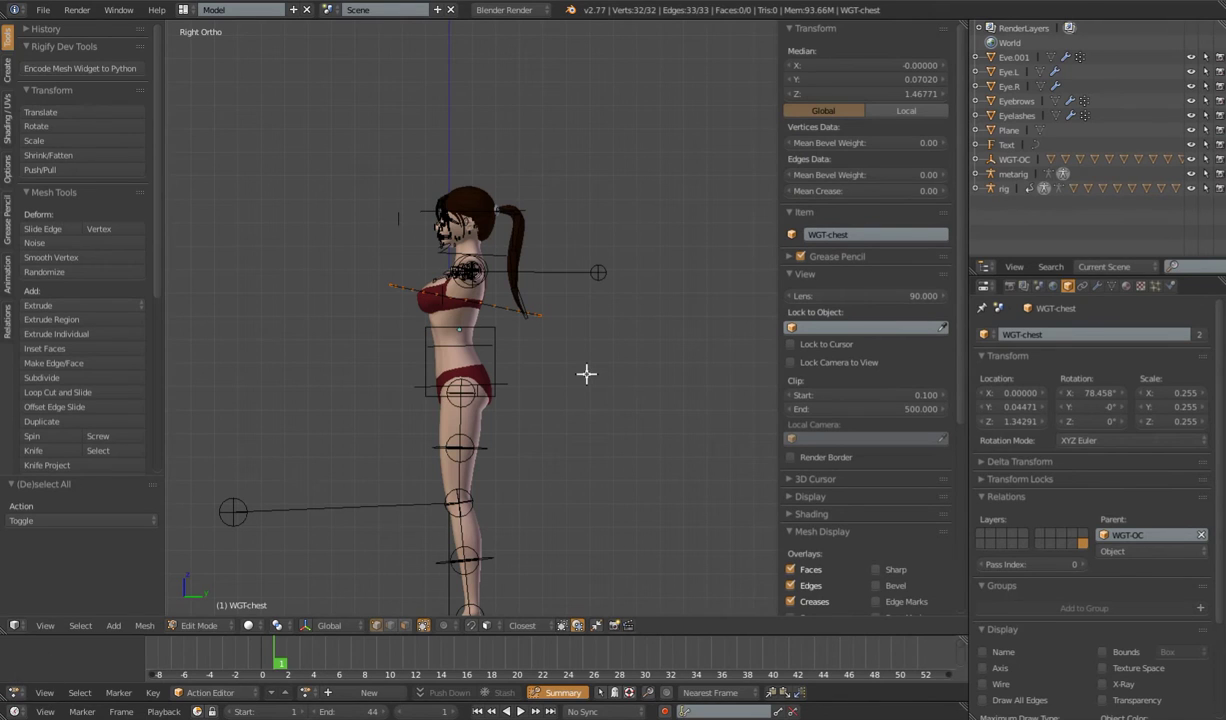
key("r")
key("x")
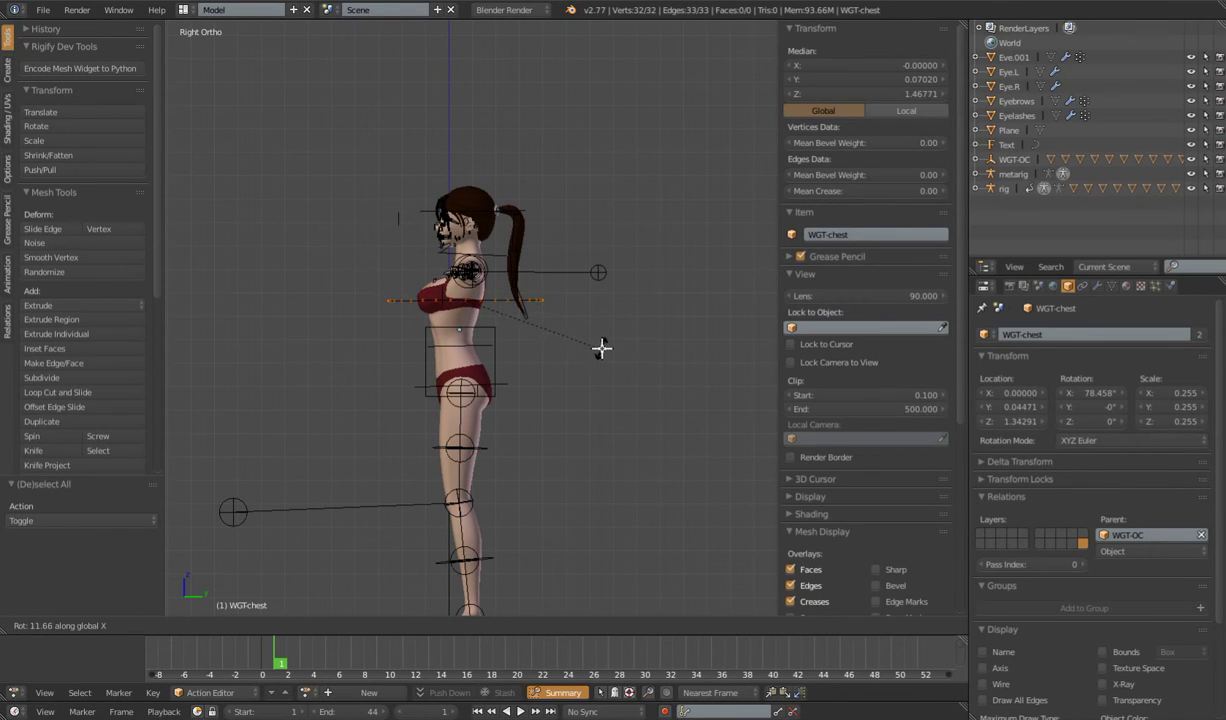
left_click(600, 350)
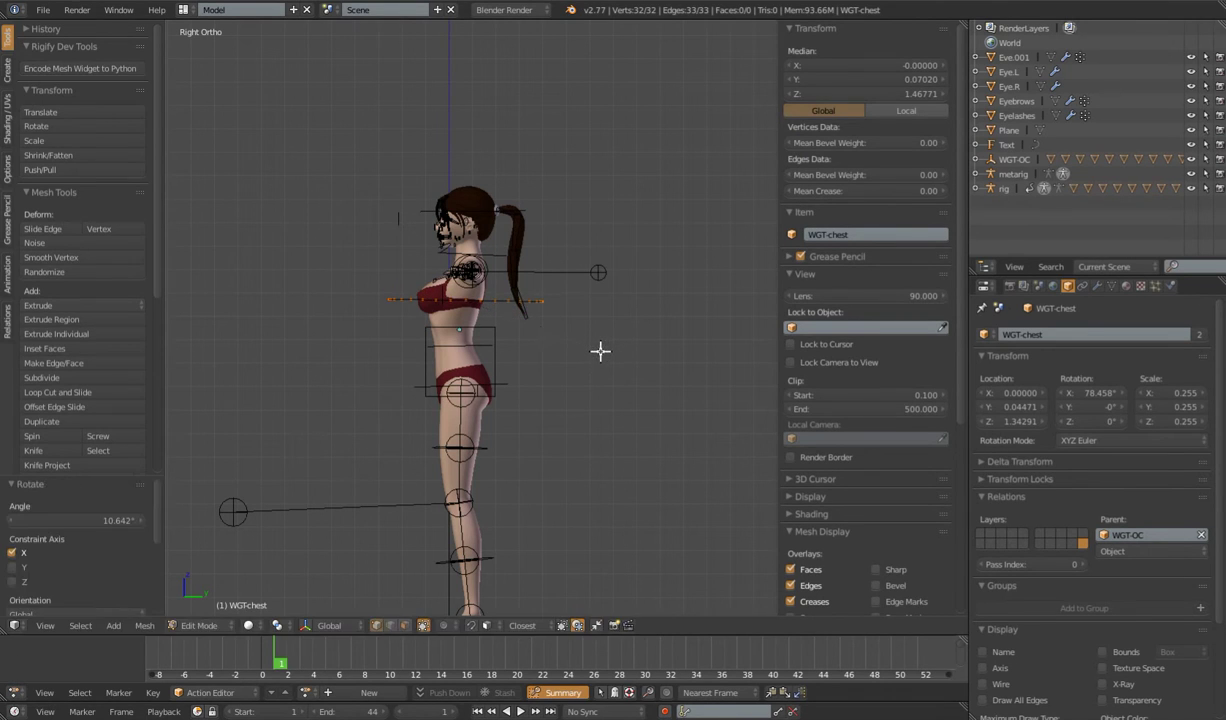
Flatten the WGT-chest ring by scaling its vertices to 0 along the Z axis
key("s")
key("z")
key("0")
key("Return")
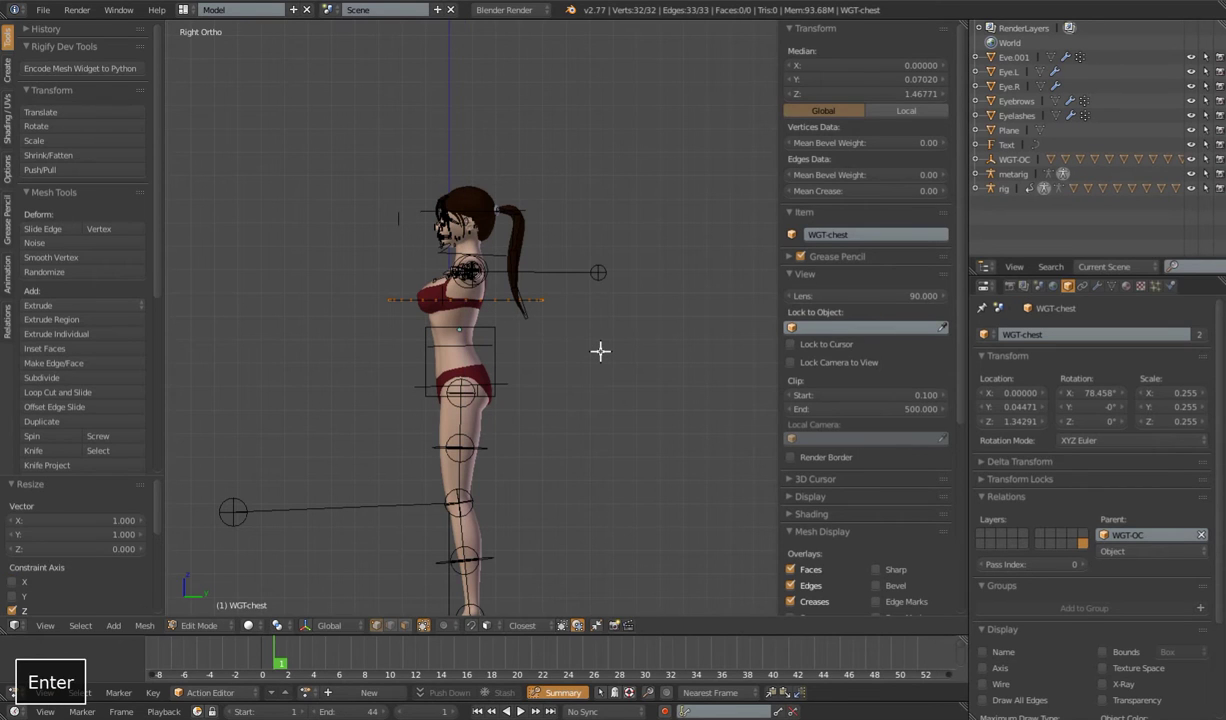
Scale the WGT-chest ring uniformly to about 0.69 in front view and return to Object Mode
key("KP_1")
key("s")
left_click(597, 352)
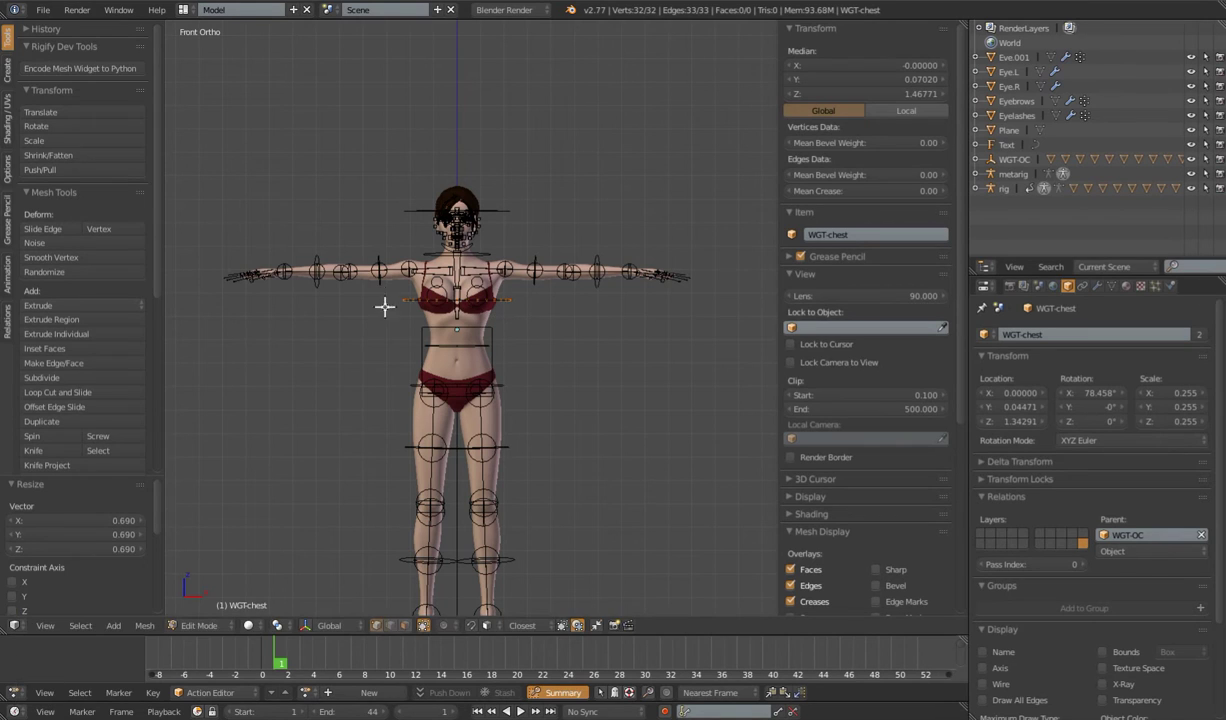
key("Tab")
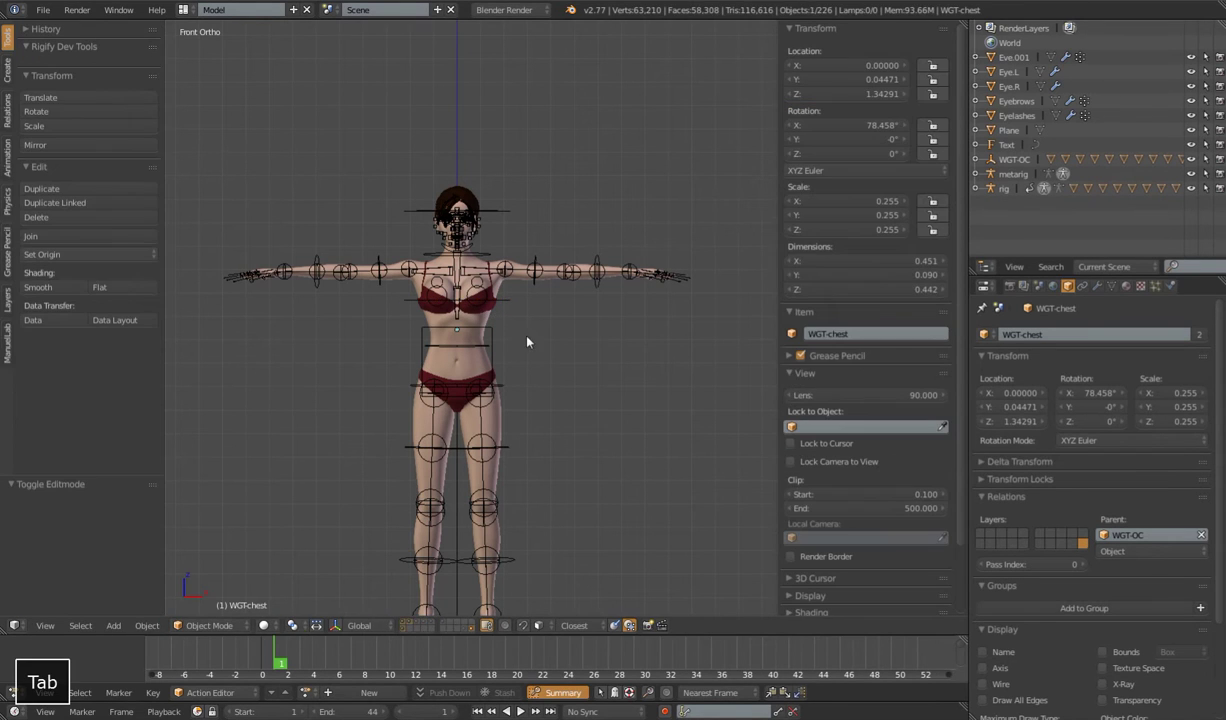
Show only the character's layers, select the rig's chest control in Pose Mode, and check its reshaped ring from front and side
left_click(403, 627)
left_click(404, 627, "shift")
left_click(404, 627, "shift")
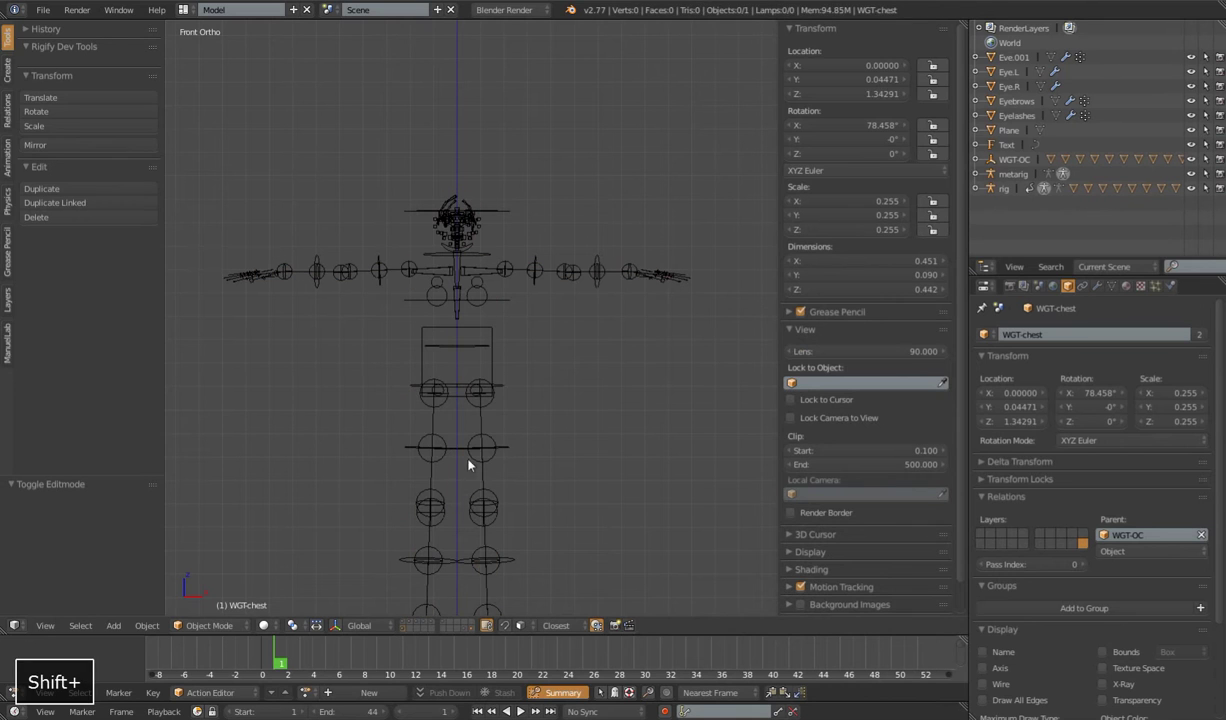
left_click(405, 628, "shift")
left_click(404, 626, "shift")
right_click(505, 300)
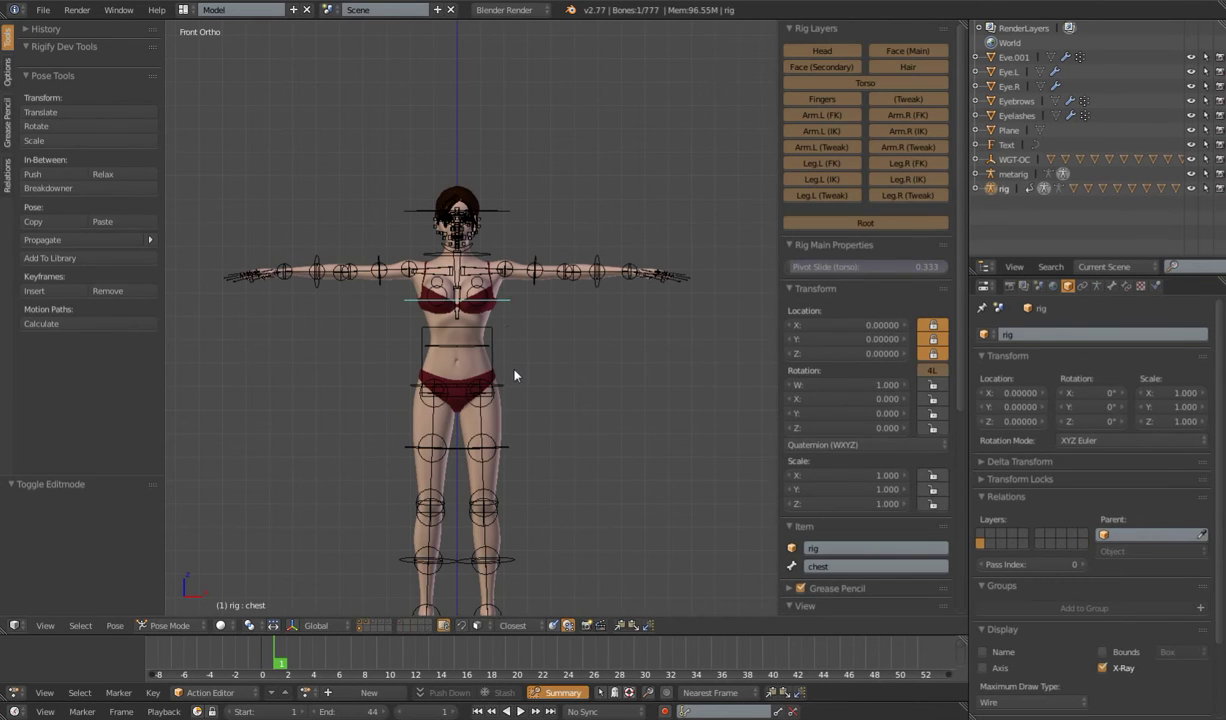
scroll(514, 375, "up", 4)
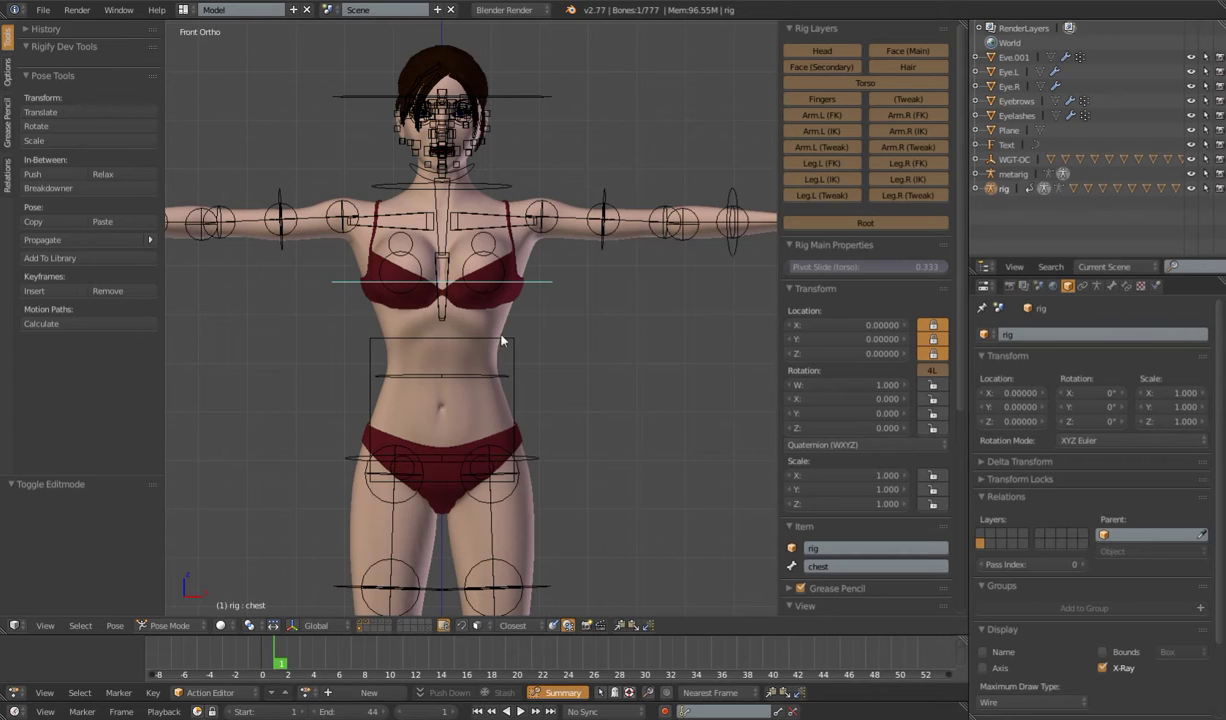
scroll(565, 383, "down", 4)
middle_click_drag(565, 383, 422, 348)
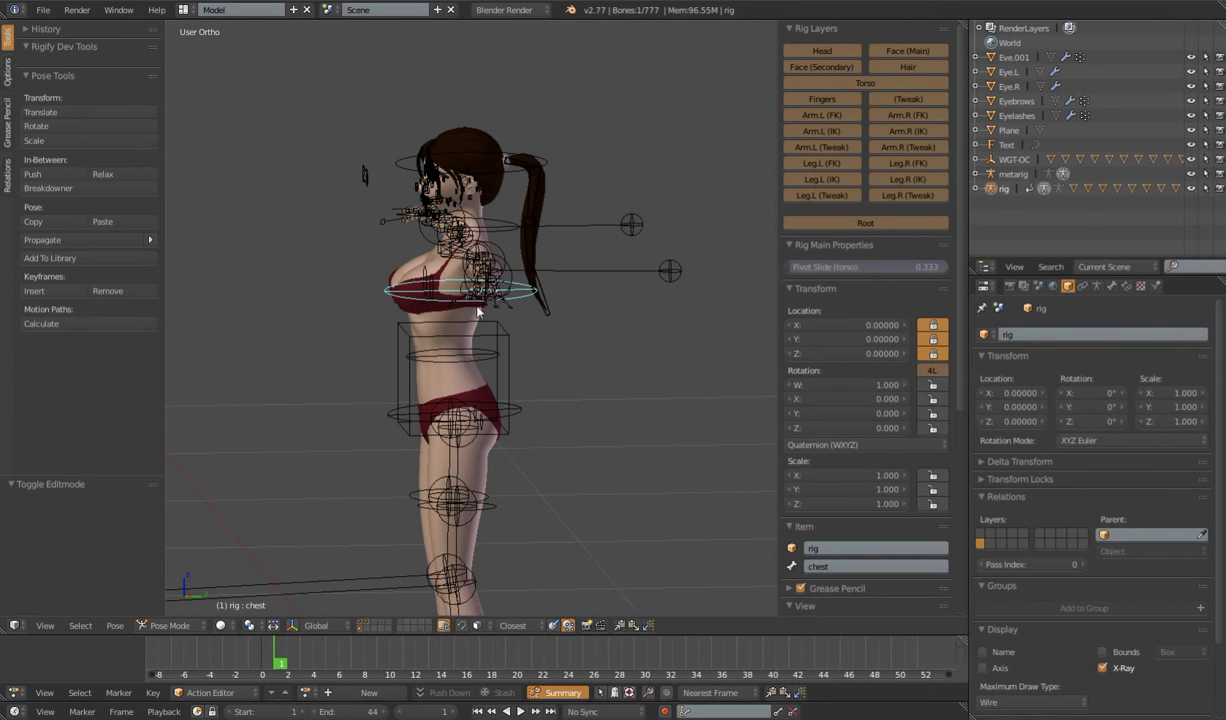
key("KP_3")
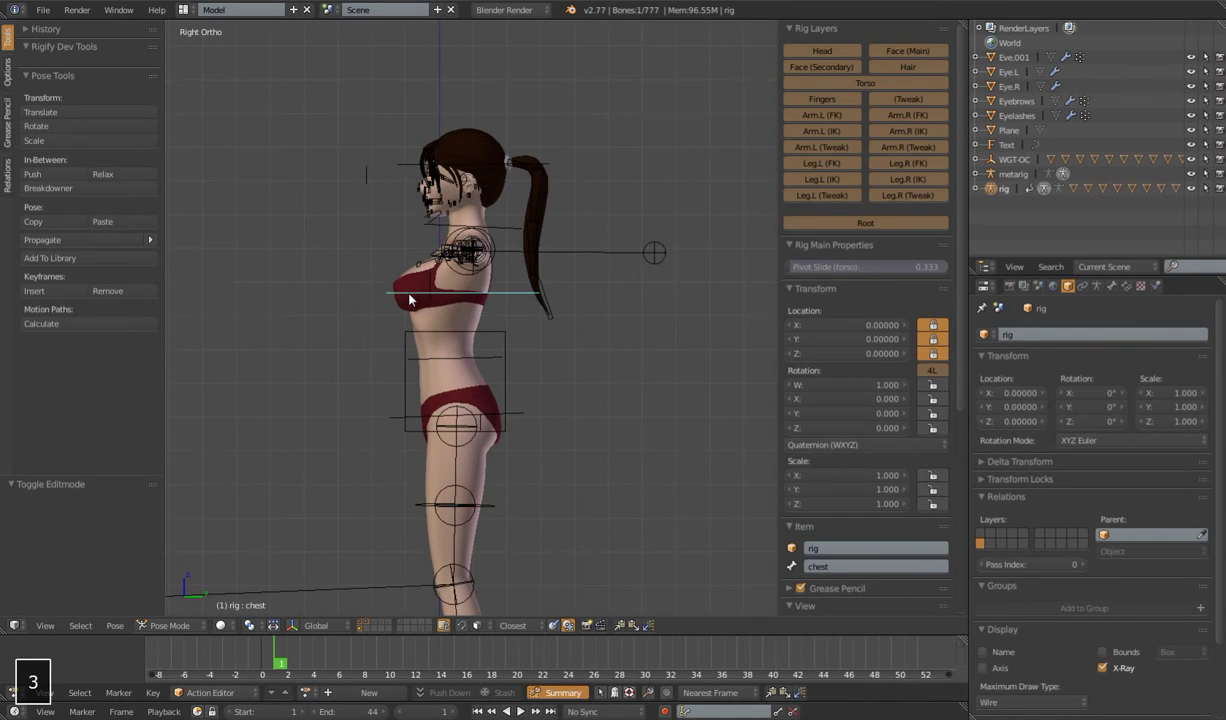
Reselect the WGT-chest widget on the widget layer and show the character's layers together with it
left_click(428, 629)
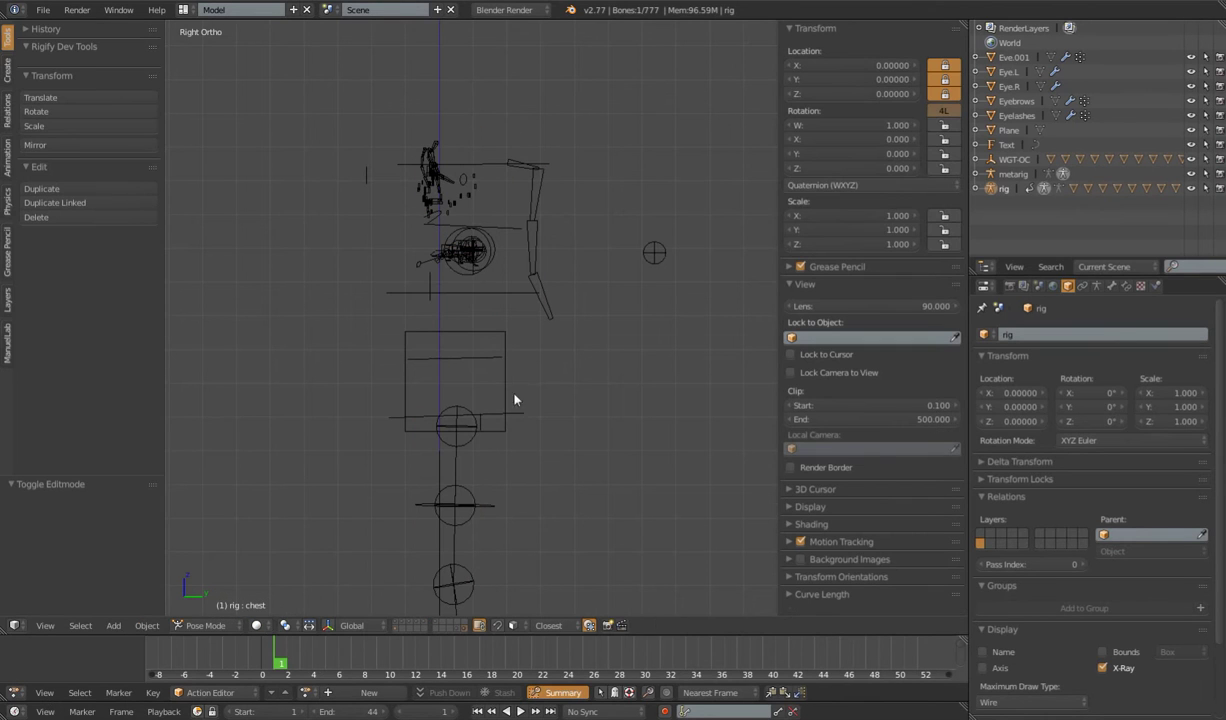
right_click(508, 293)
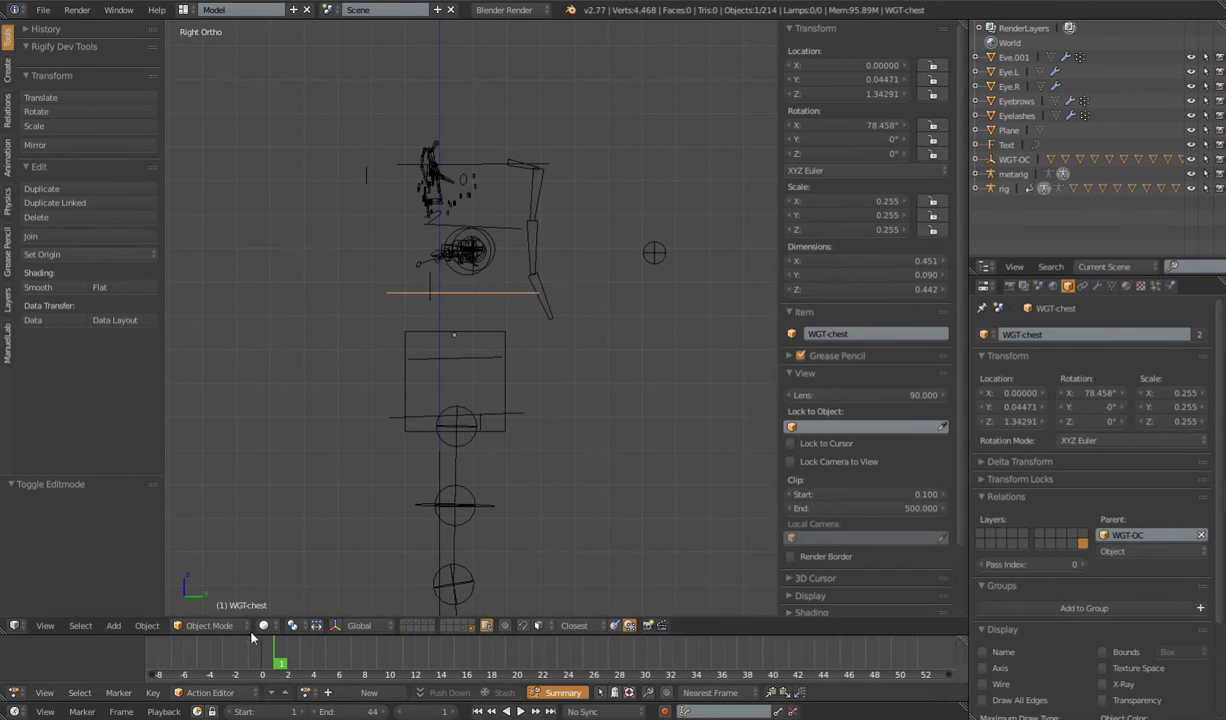
left_click(403, 624, "shift")
key("a")
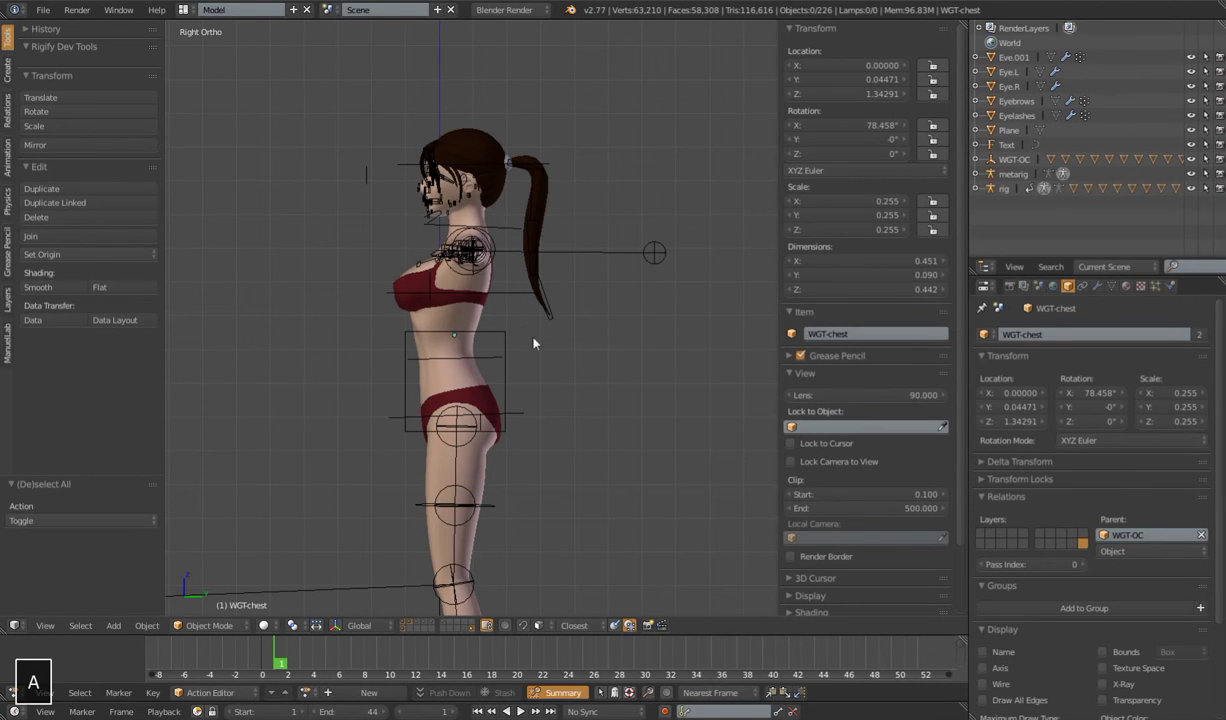
key("y")
left_click(472, 626)
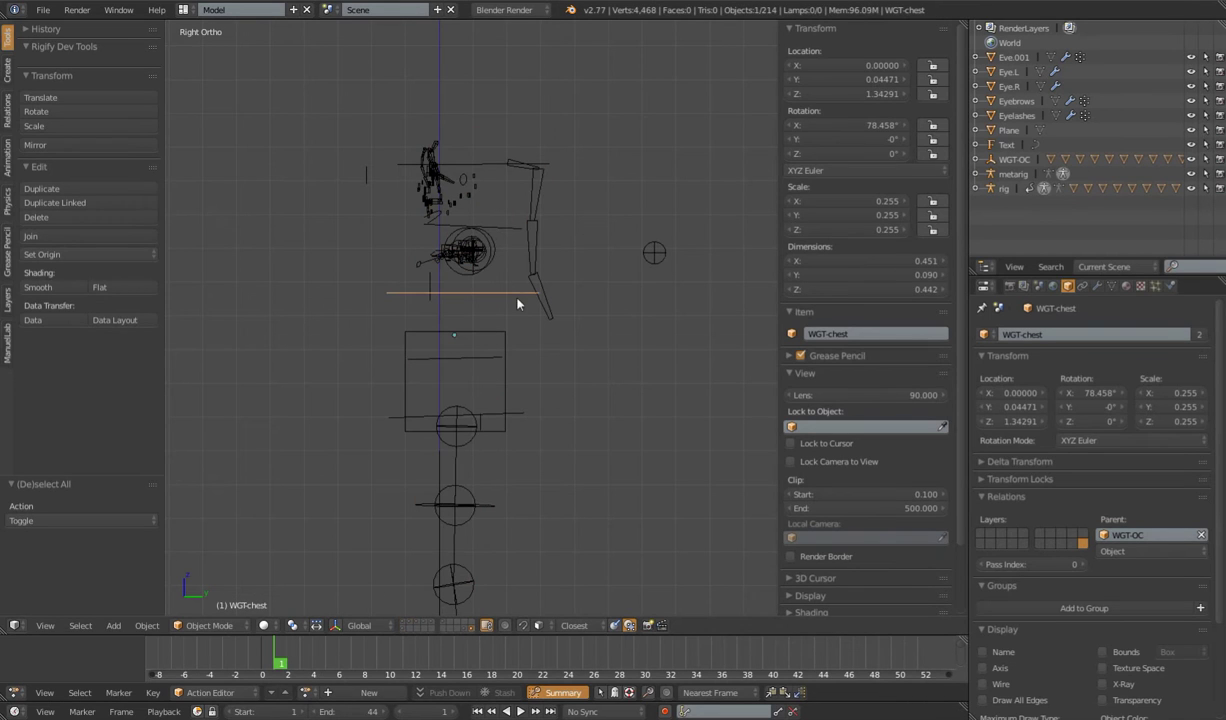
left_click(407, 626, "shift")
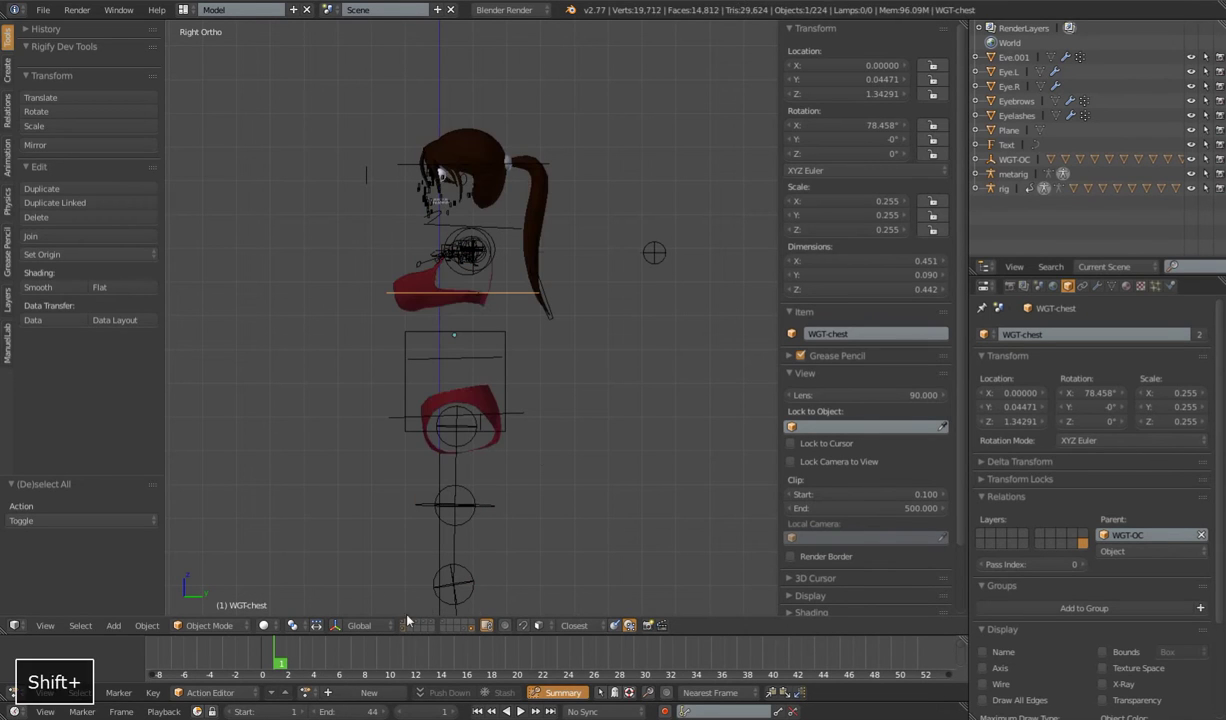
In Edit Mode, move the WGT-chest ring about -0.058 along the Y axis to center it around the torso
key("Tab")
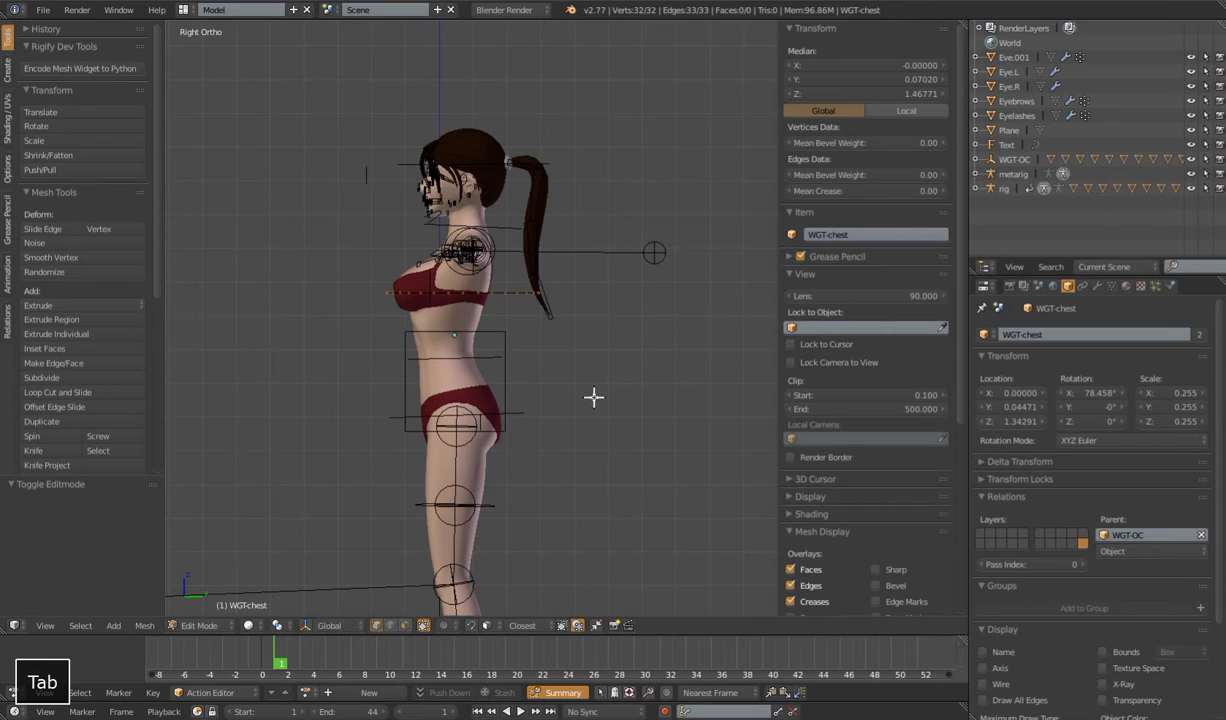
key("g")
key("y")
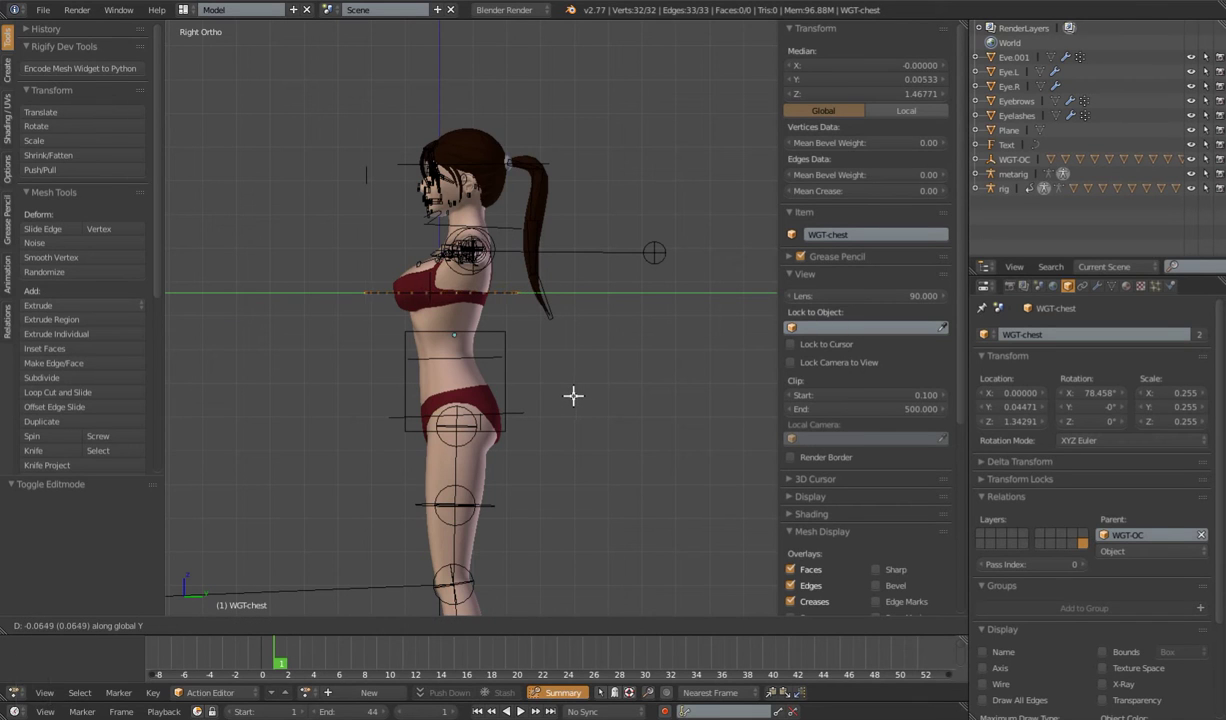
left_click(573, 395)
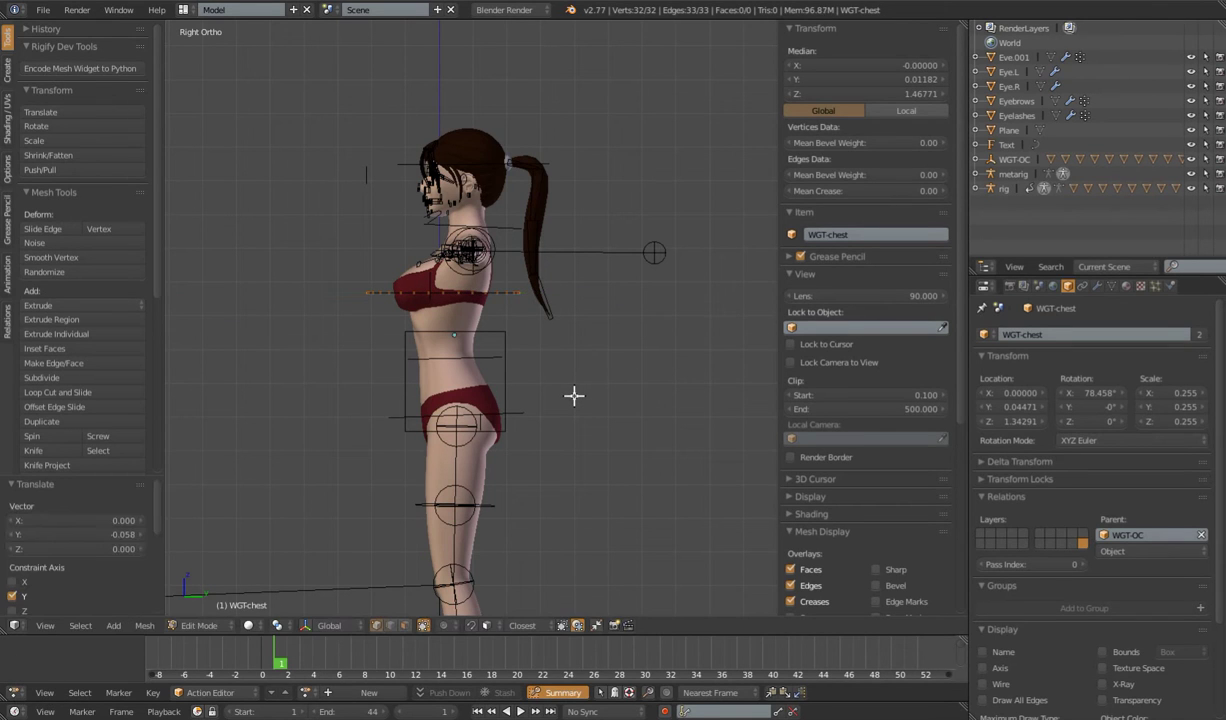
Flatten the WGT-chest ring again with a Z scale of 0 and leave Edit Mode
key("s")
key("z")
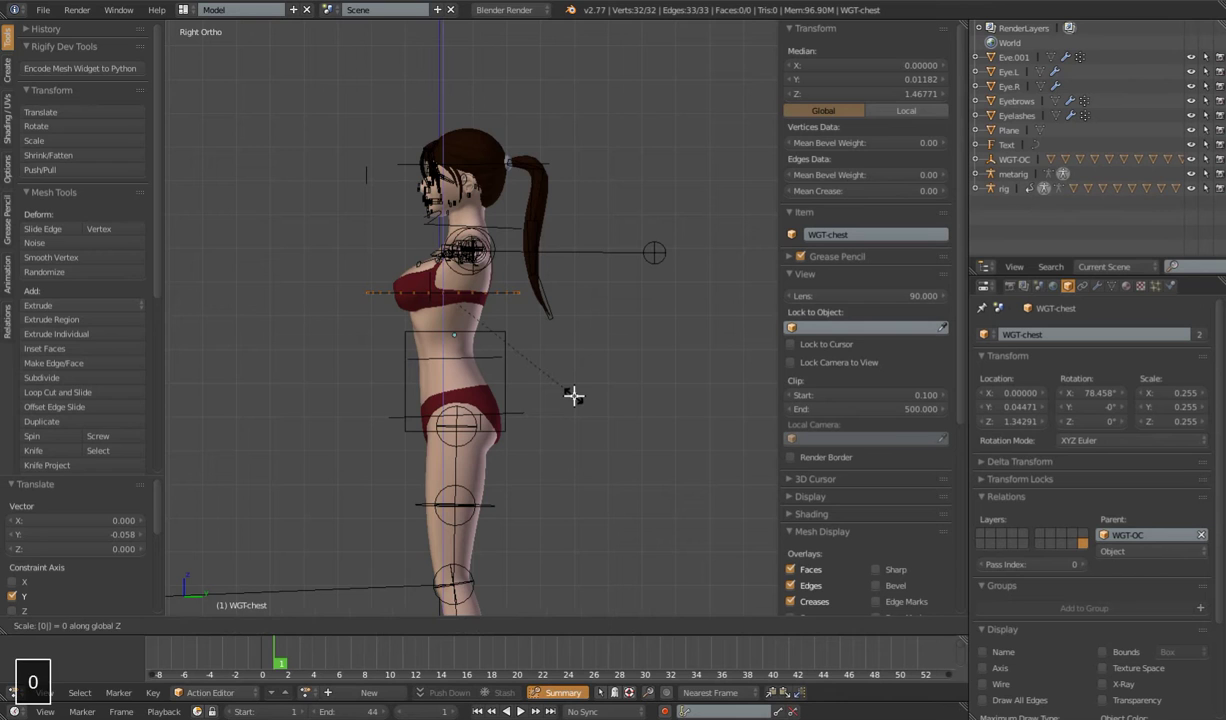
key("0")
key("Return")
key("Tab")
Hide the widget layer, select the rig's chest control, and test its rotation in front view, cancelling the rotation
middle_click_drag(452, 382, 597, 361)
scroll(496, 376, "up", 3)
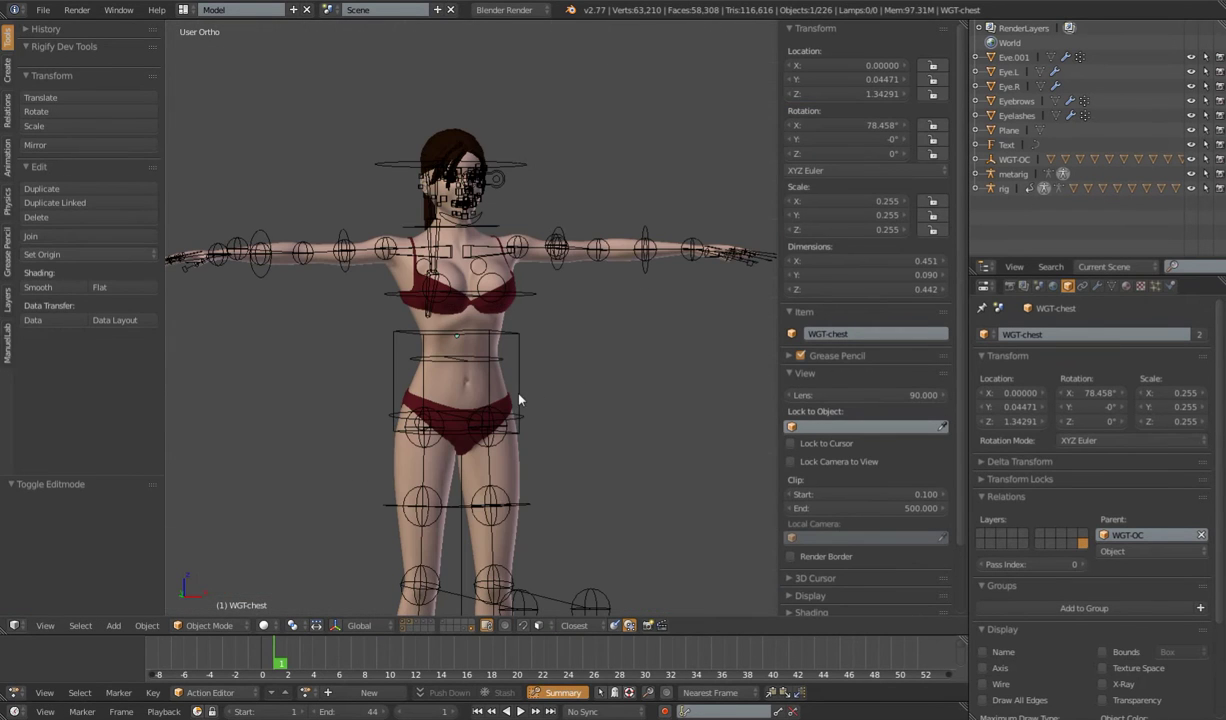
left_click(471, 629, "shift")
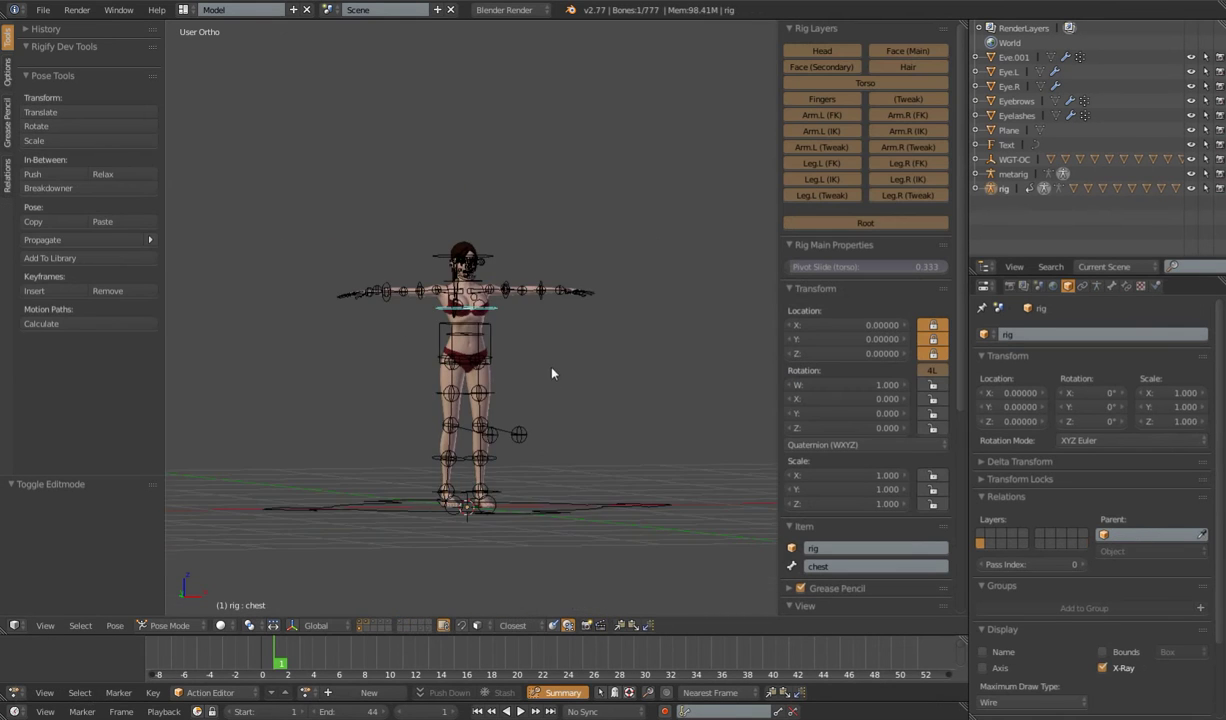
middle_click_drag(550, 370, 503, 384)
scroll(496, 376, "up", 4)
key("KP_1")
key("r")
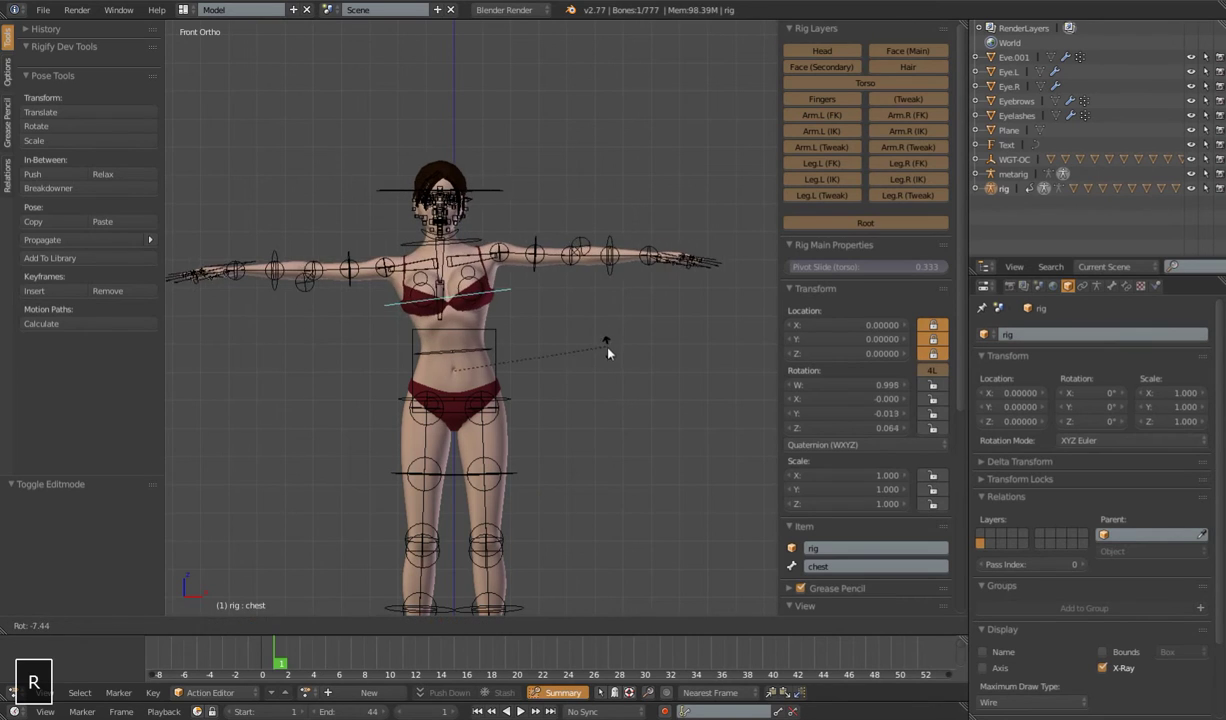
right_click(605, 349)
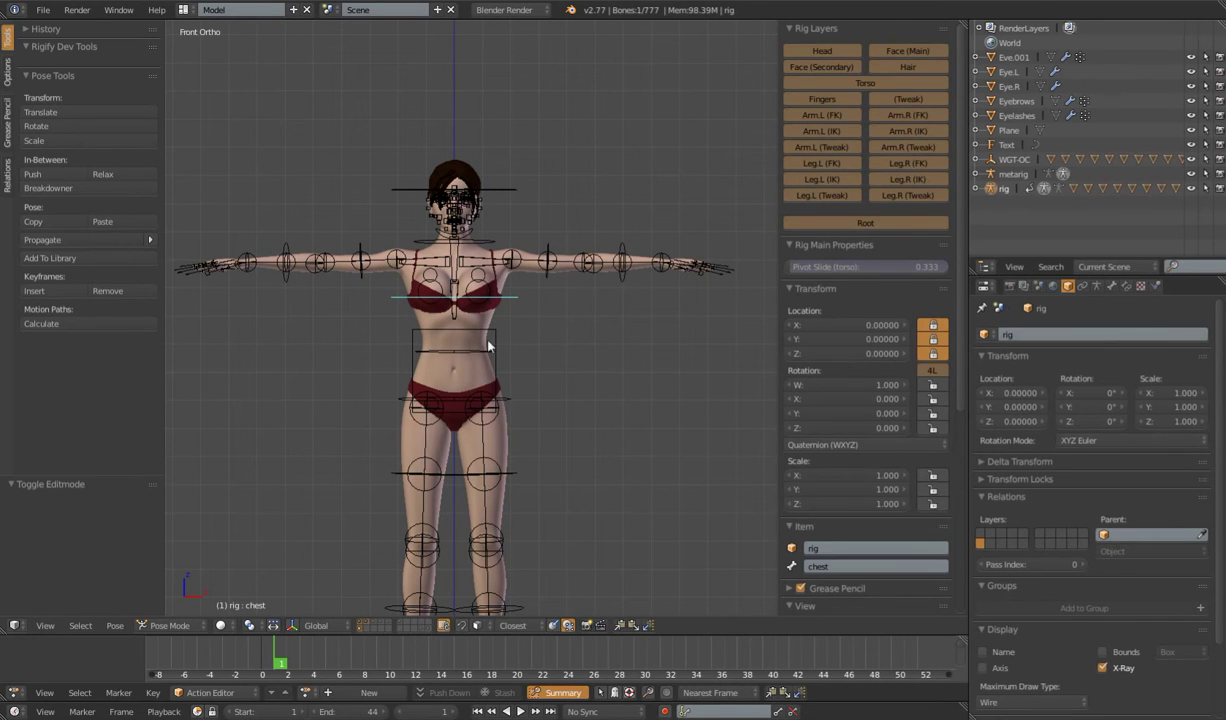
Select the WGT-hips widget on the widget layer and show the character's layers together with it
left_click(429, 628)
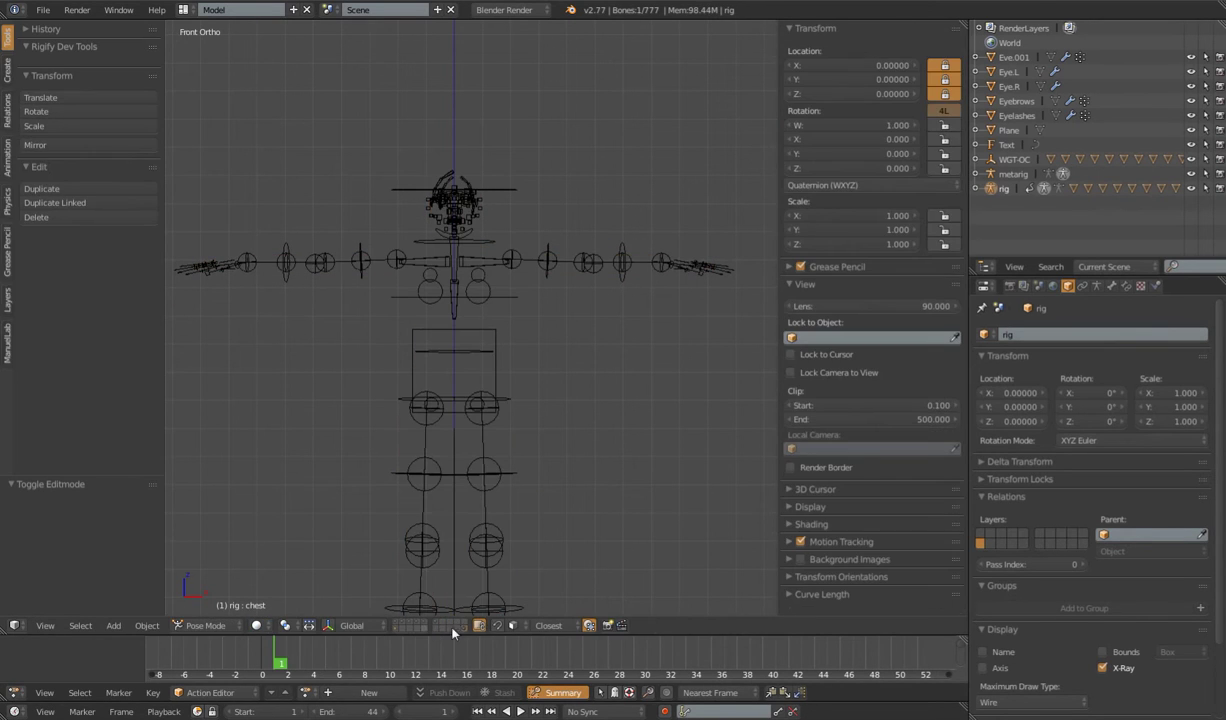
right_click(505, 404)
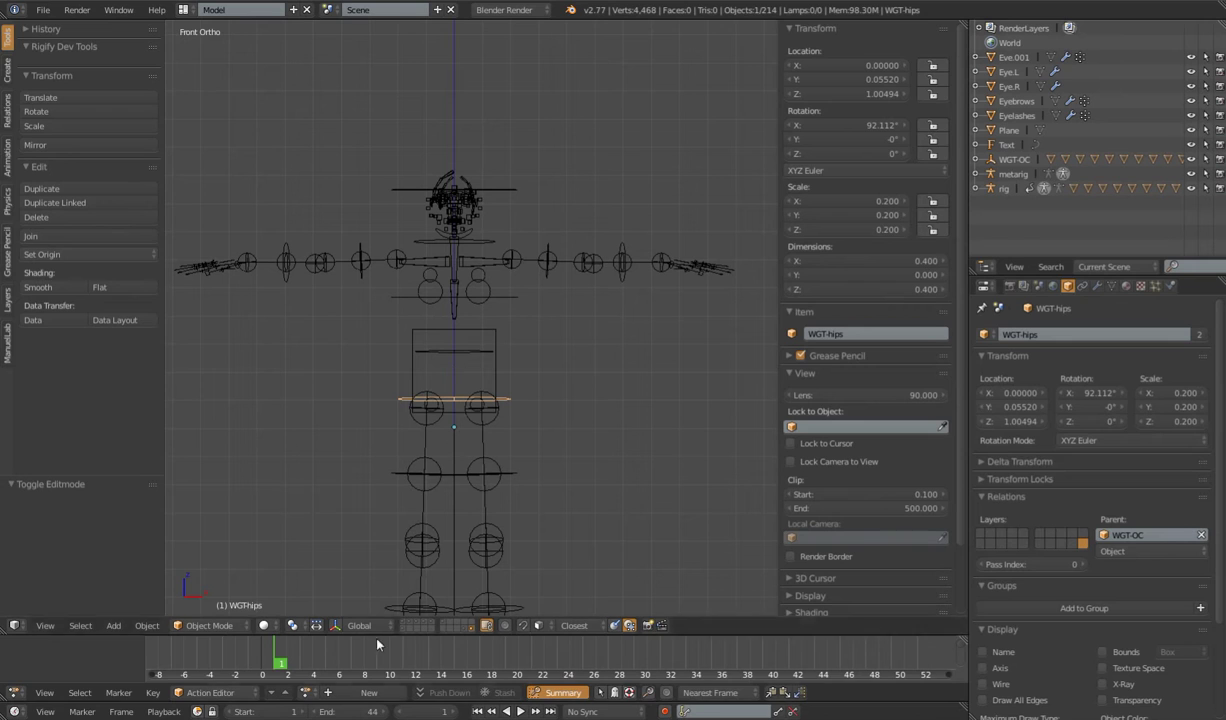
left_click(408, 623, "shift")
left_click(403, 629, "shift")
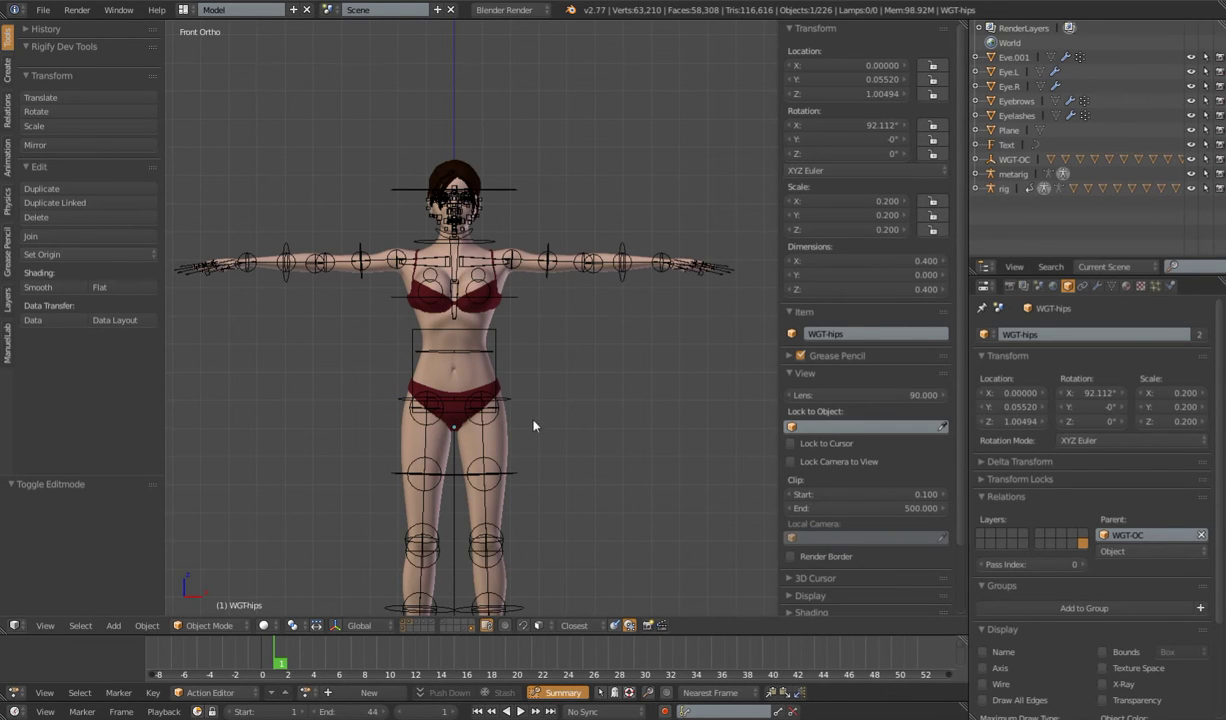
In Edit Mode, widen the WGT-hips ring along the X axis by a factor of about 1.296
key("Tab")
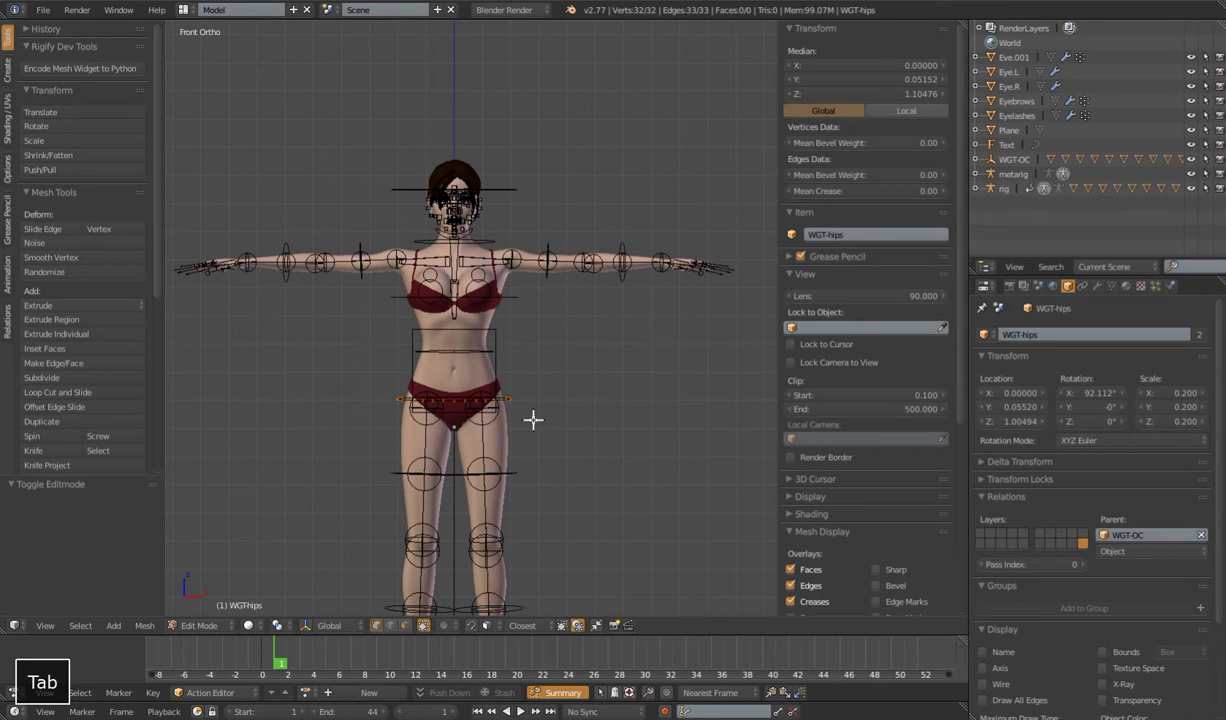
key("a")
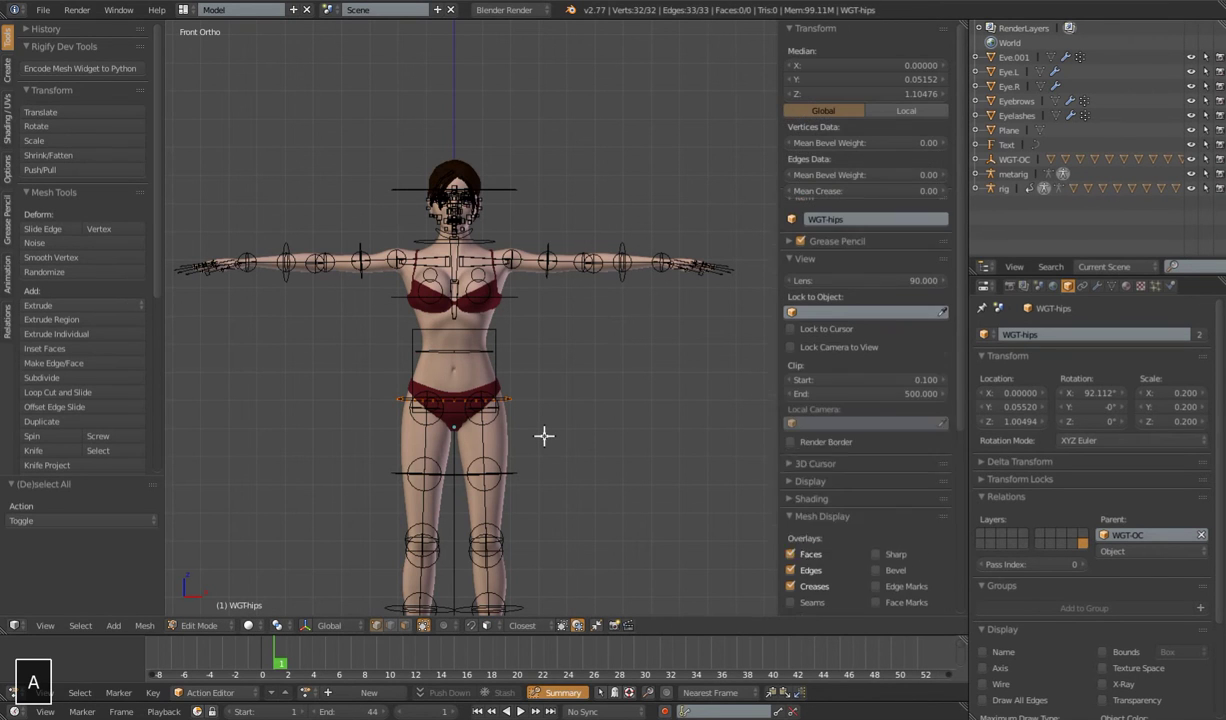
key("s")
key("x")
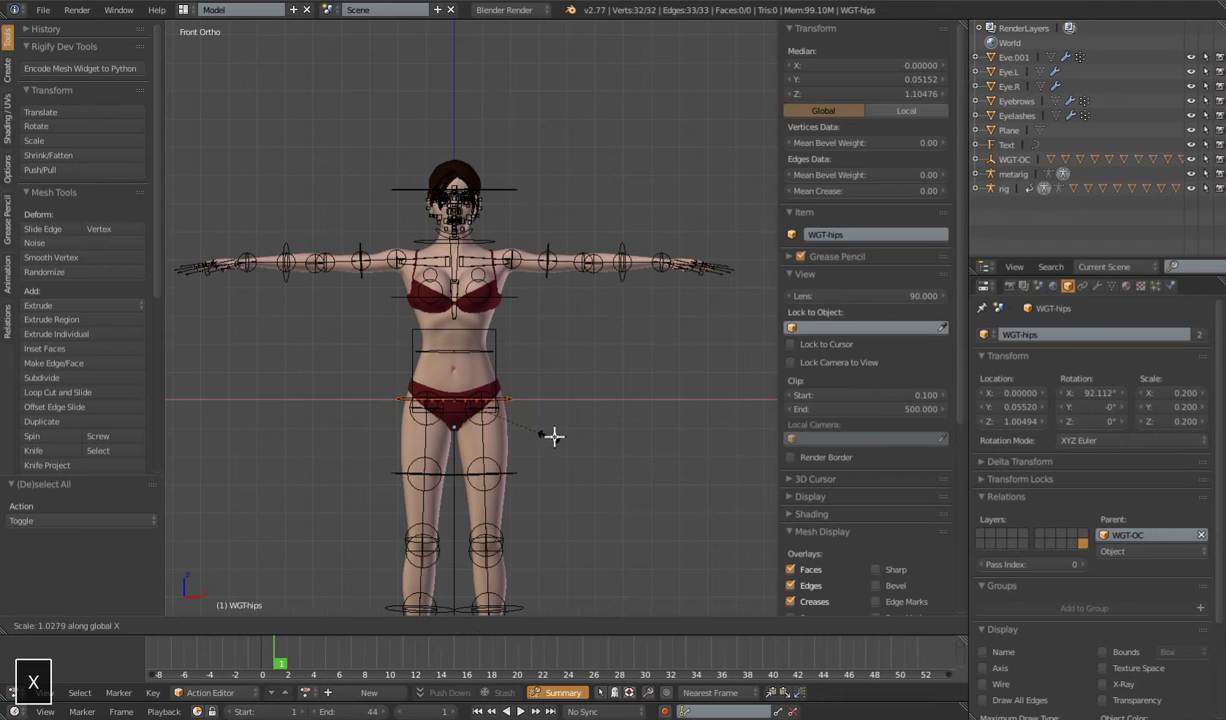
left_click(573, 439)
key("KP_1")
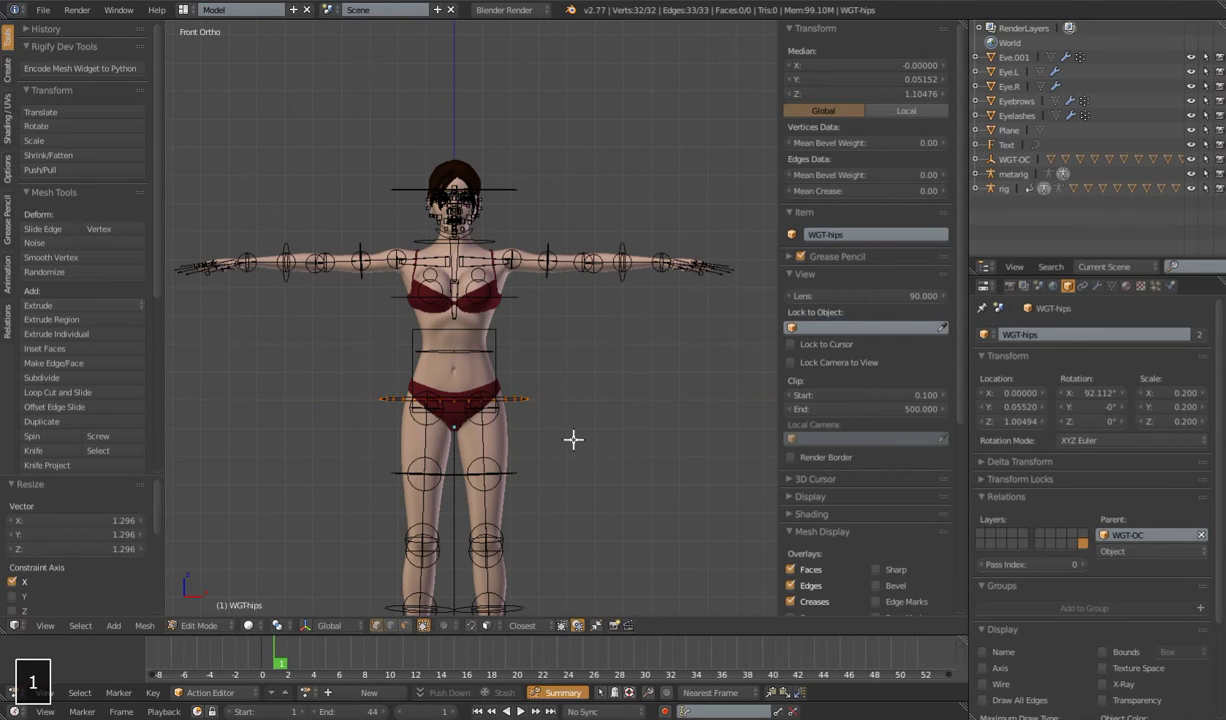
From the side view, flatten the WGT-hips ring with a Z scale of 0 and leave Edit Mode
key("KP_3")
key("s")
key("z")
key("0")
key("Return")
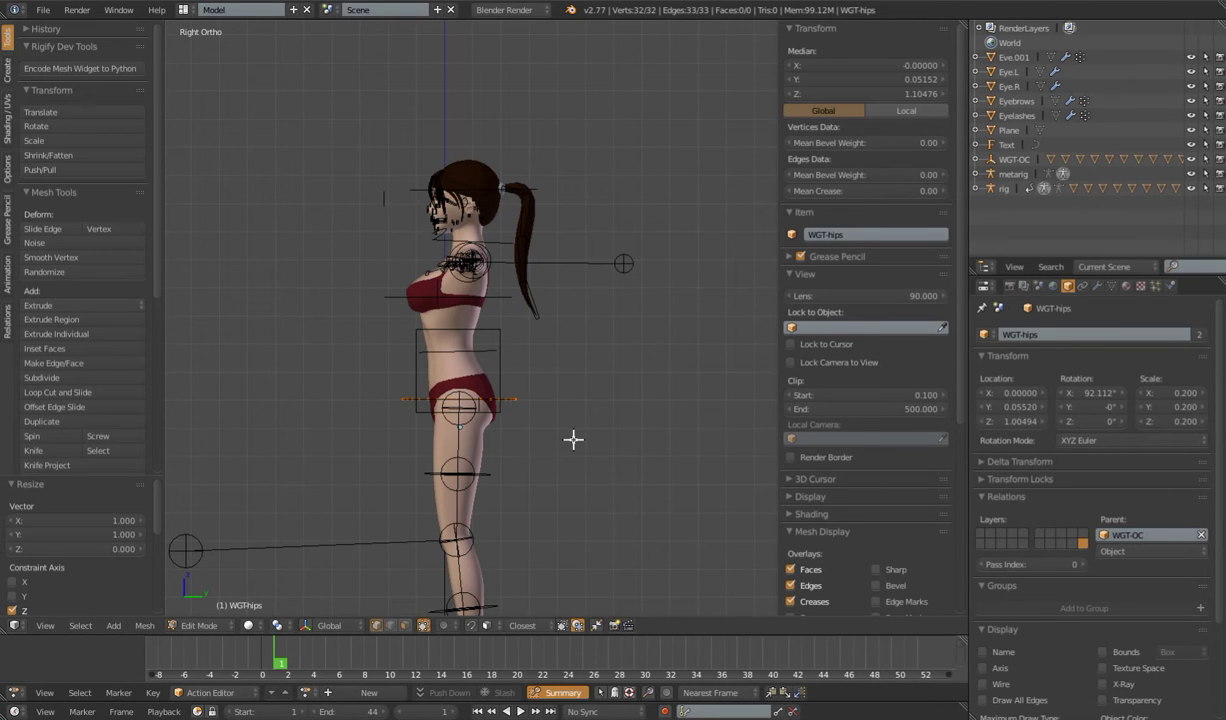
key("Tab")
Select the rig's hips control and check its reshaped ring around the body from an angle and from the front
middle_click_drag(509, 424, 541, 482)
right_click(511, 398)
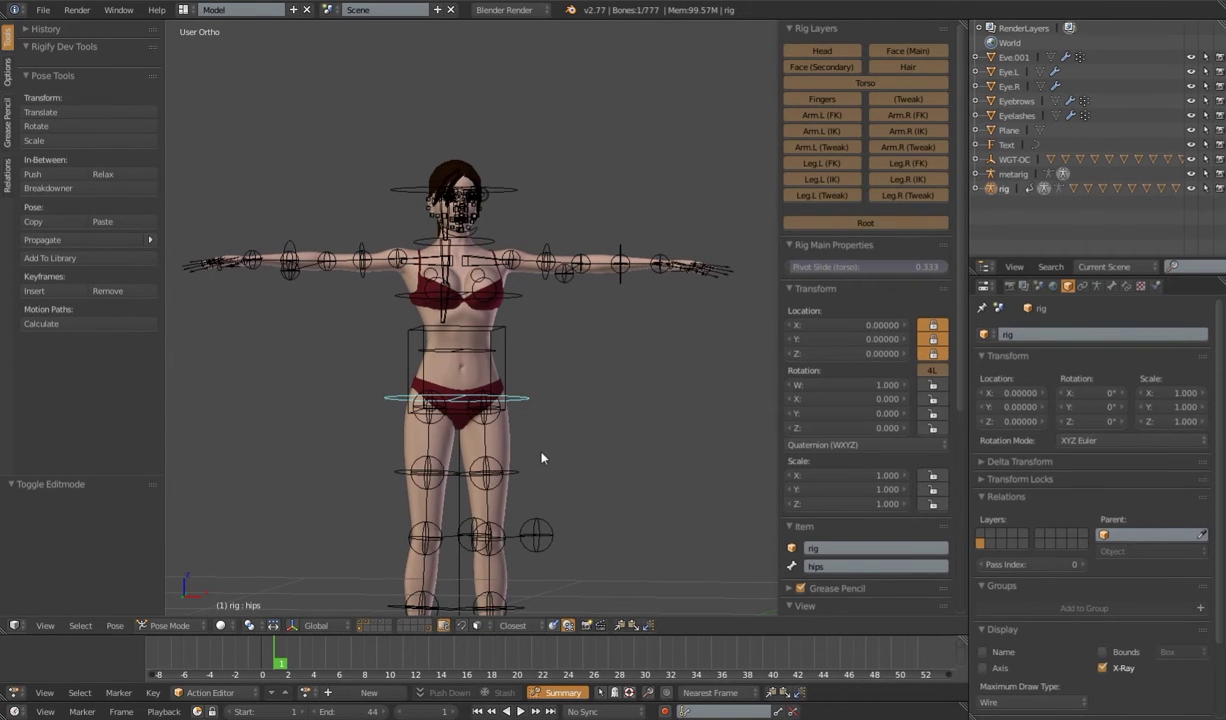
key("KP_1")
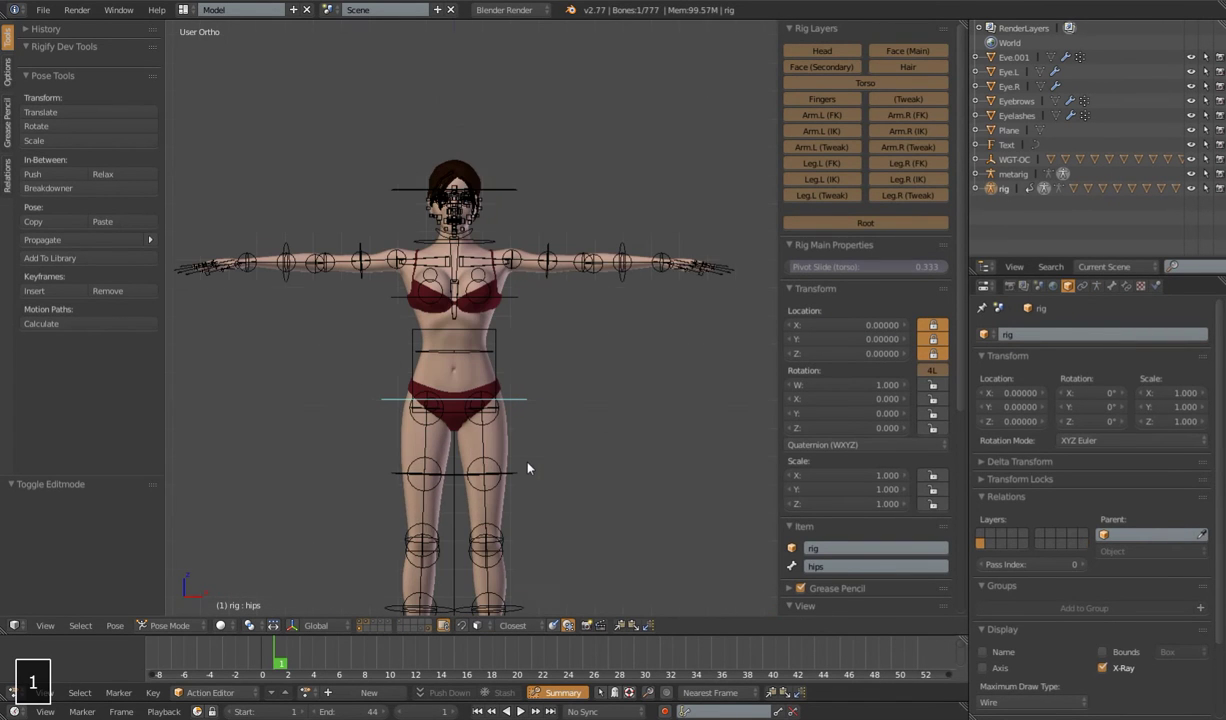
Show only the widget layer and examine the WGT-shoulder.L and WGT-shoulder.R widgets by selecting each one
left_click(429, 630)
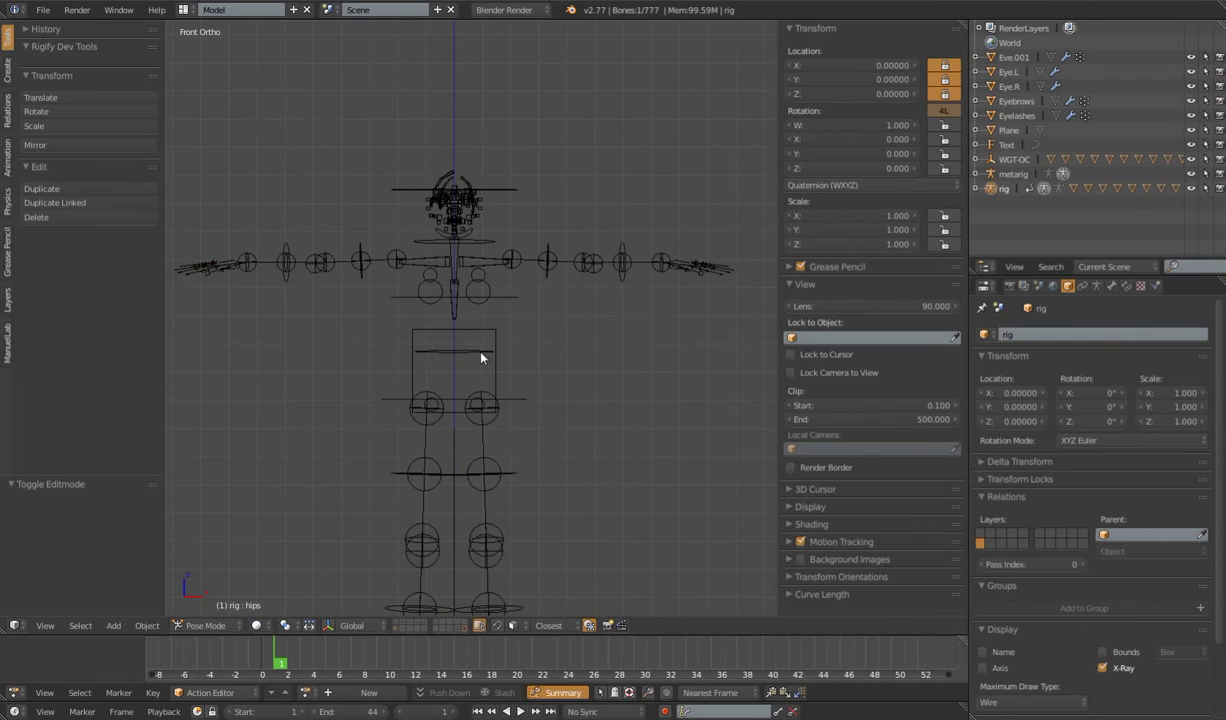
middle_click_drag(514, 373, 506, 471, "shift")
scroll(492, 450, "down", 4)
scroll(490, 463, "up", 3)
scroll(506, 465, "up", 4)
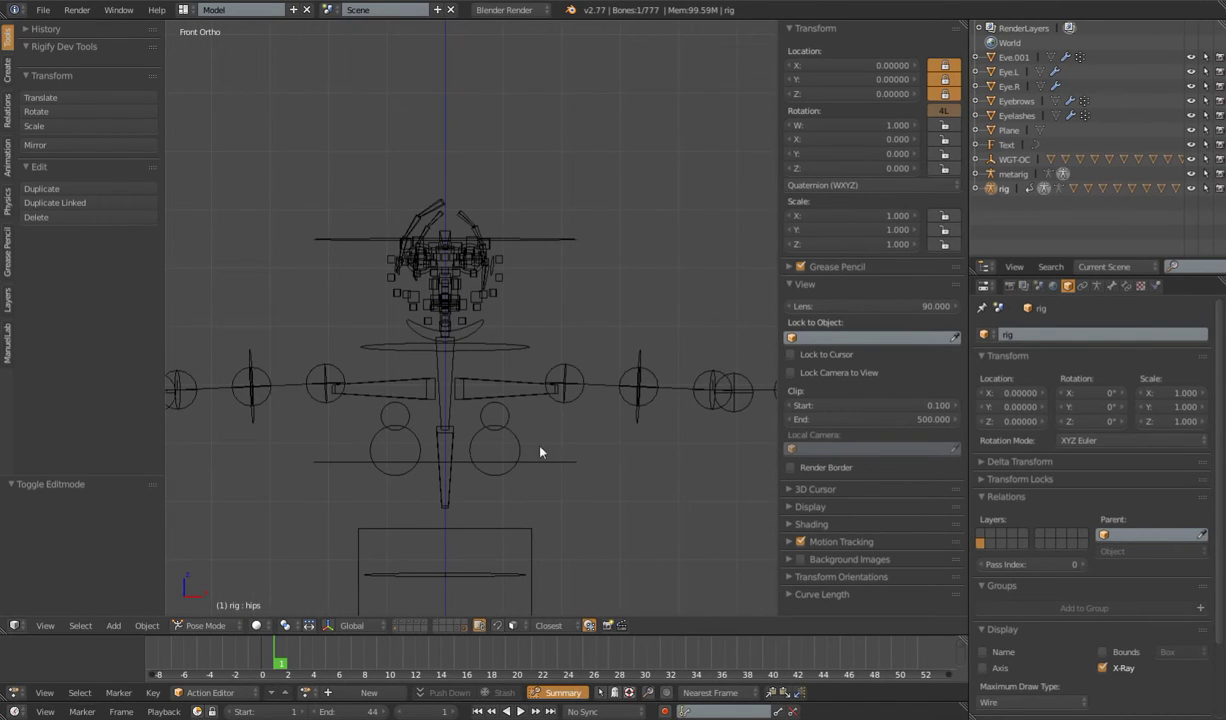
right_click(473, 395)
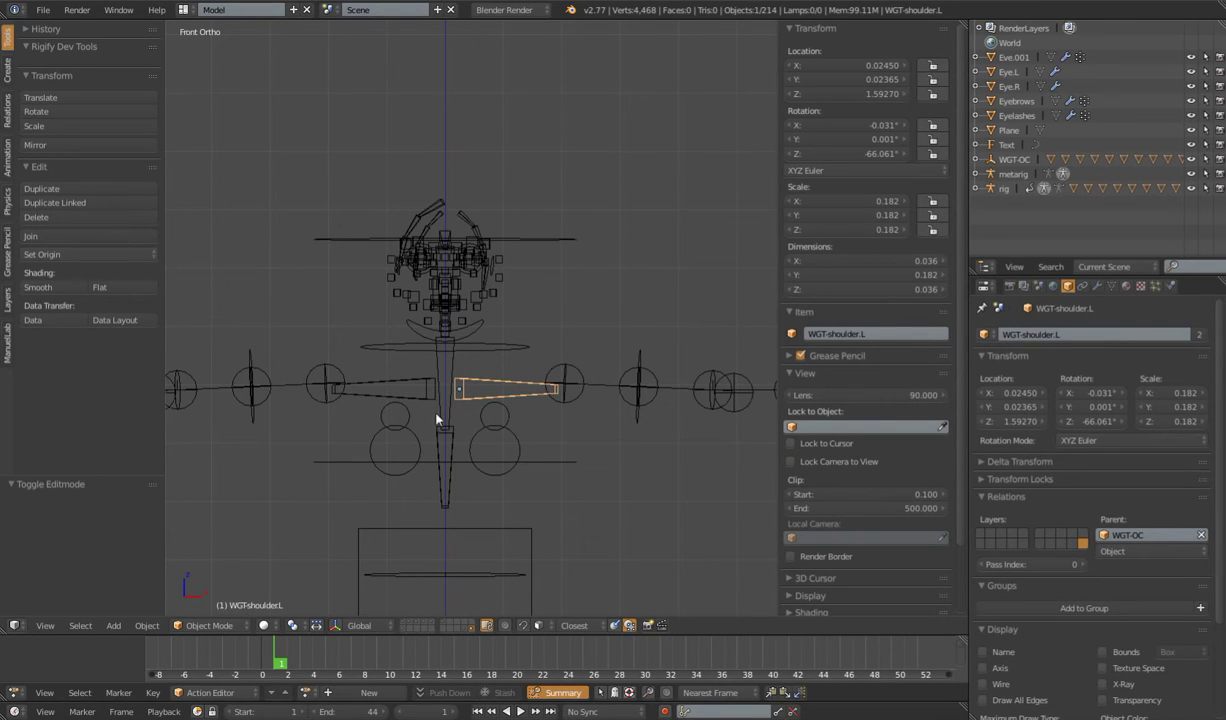
right_click(402, 389)
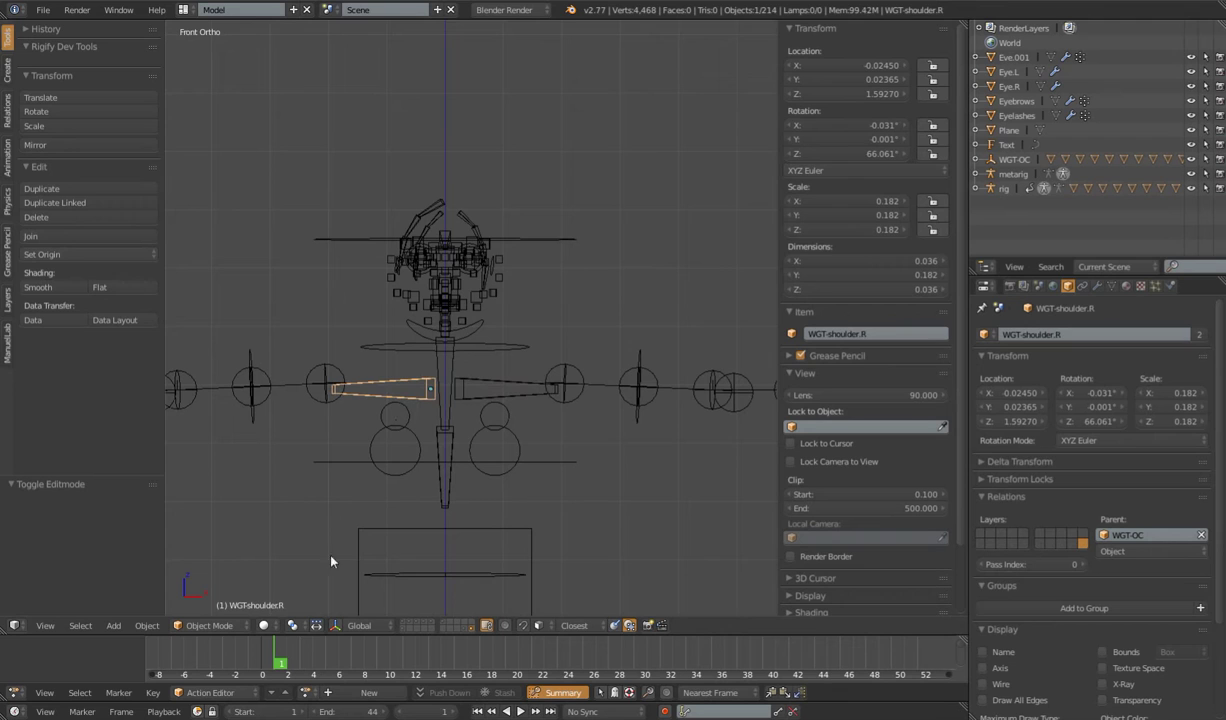
scroll(420, 428, "down", 5)
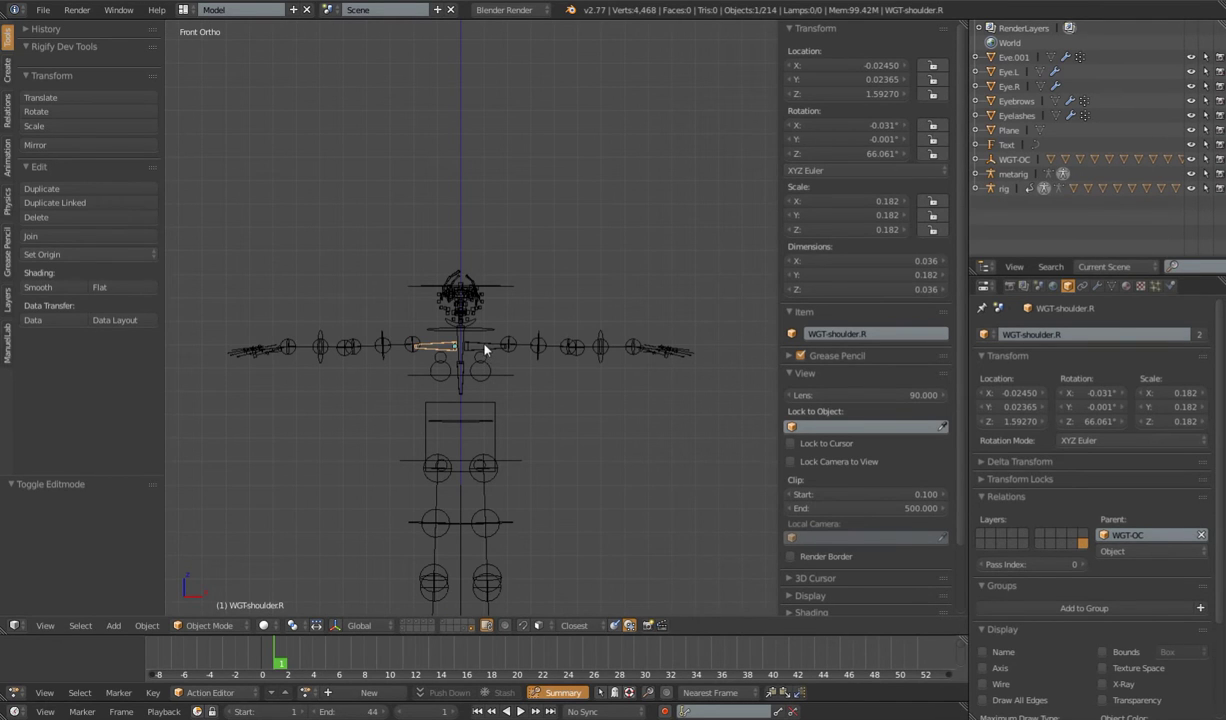
right_click(484, 348)
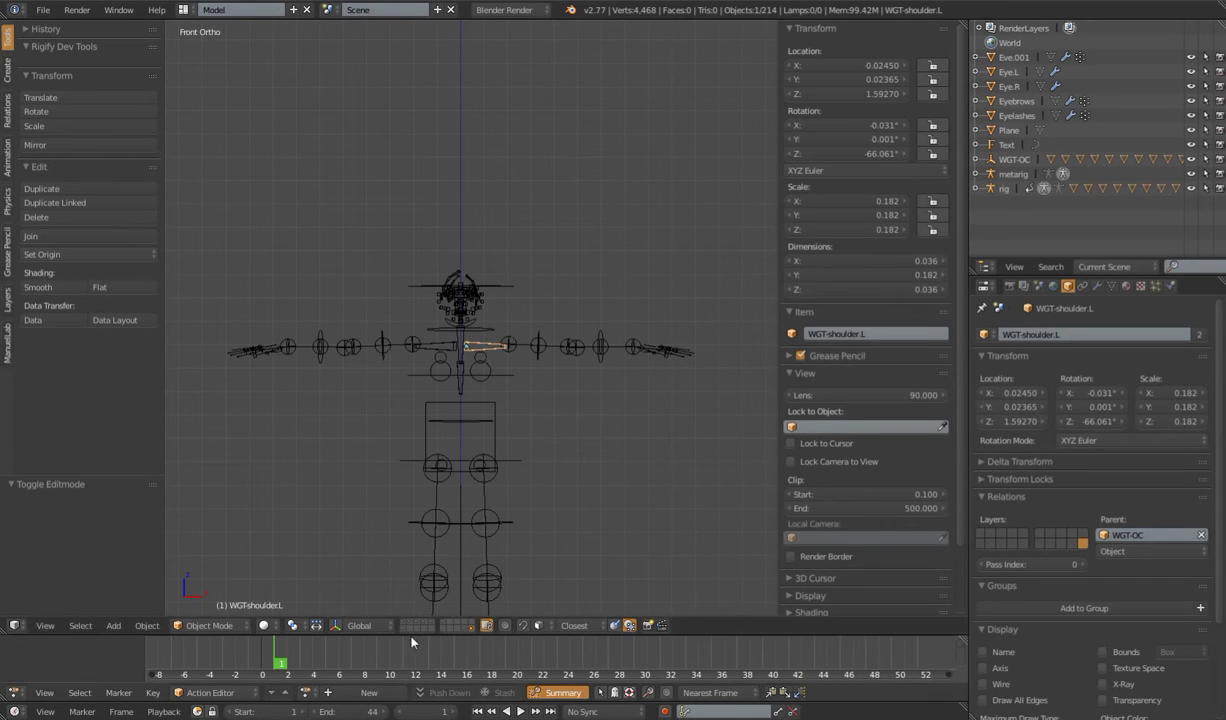
Show the character's layers and select the rig's shoulder.L control for a close look
left_click(409, 622, "shift")
left_click(403, 623, "shift")
mouse_move(528, 398)
middle_mouse_down("shift")
mouse_move(530, 465)
mouse_move(514, 384)
middle_mouse_up("shift")
scroll(530, 460, "up", 4)
middle_click_drag(529, 486, 519, 443, "shift")
right_click(484, 371)
scroll(519, 443, "up", 1)
scroll(519, 443, "up", 3)
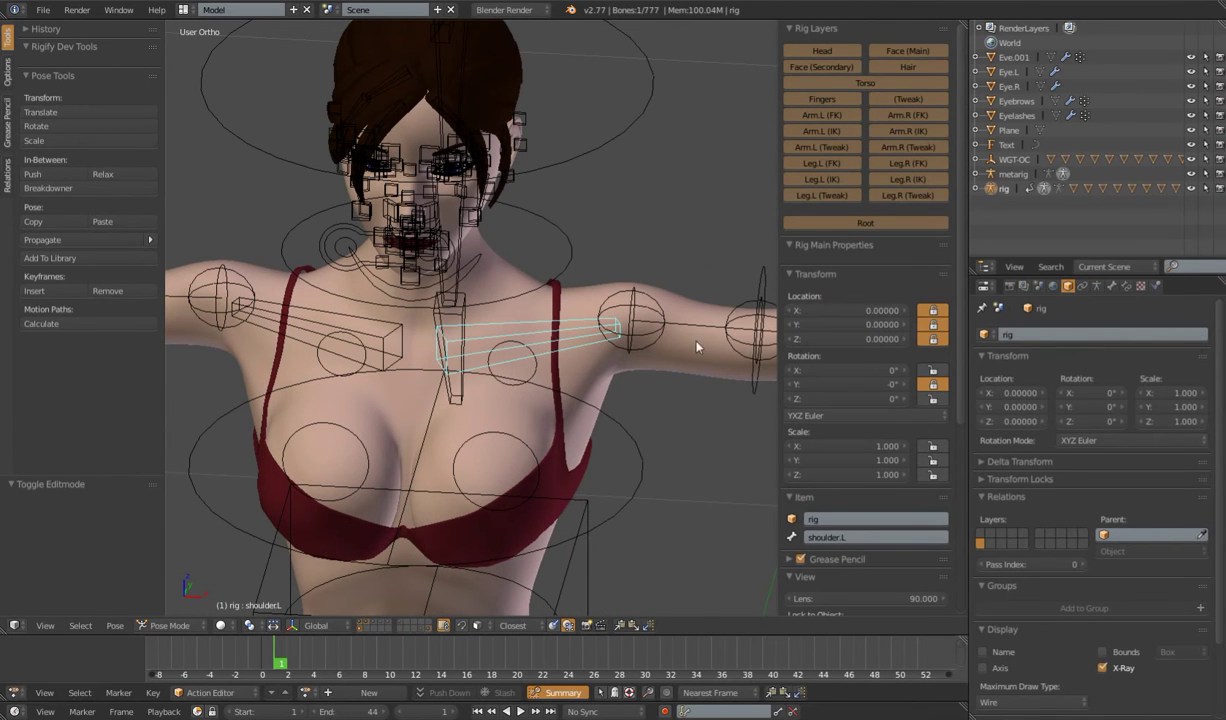
Temporarily turn off the armature's X-Ray display to inspect the shoulder.L control against the body, cancel a test move, and turn X-Ray back on
left_click(1097, 286)
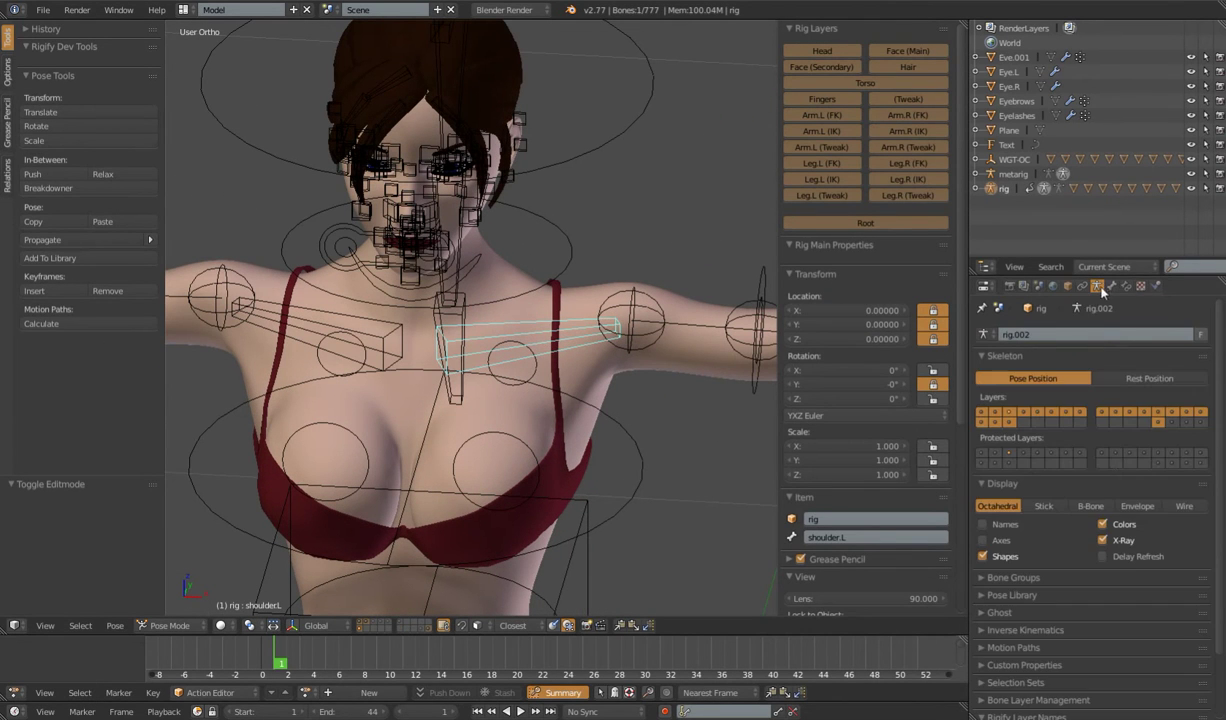
left_click(1102, 540)
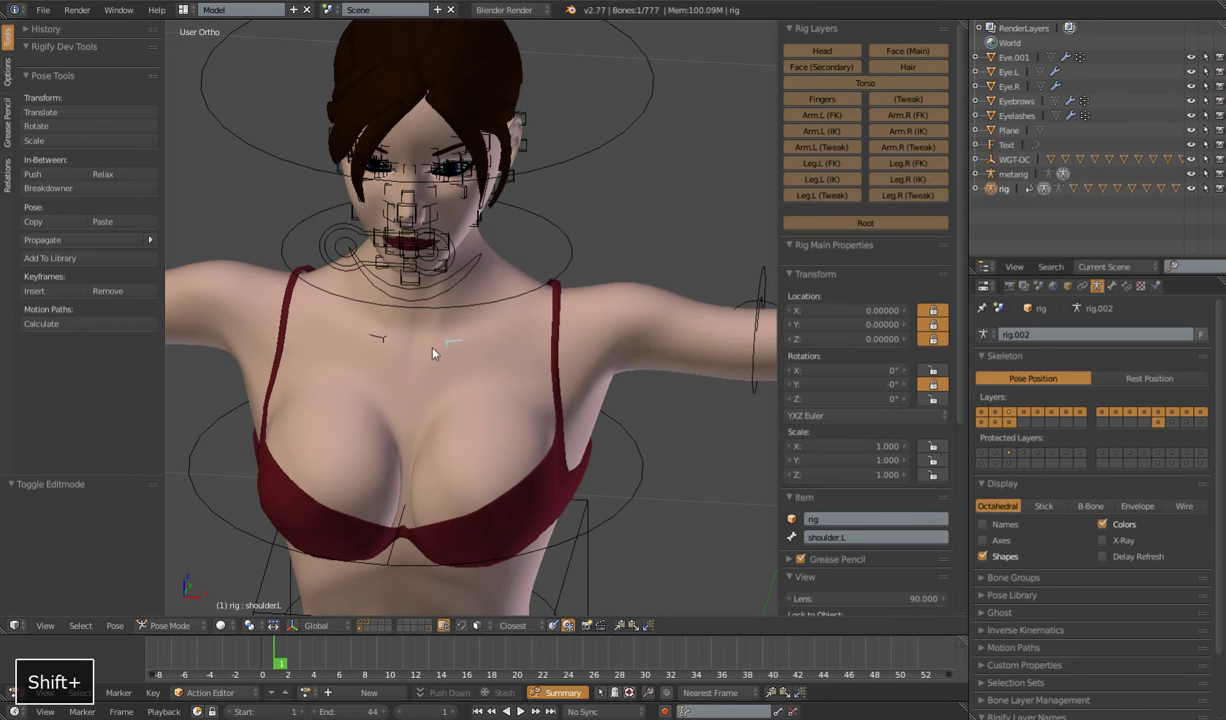
middle_click_drag(468, 351, 403, 323)
scroll(594, 380, "down", 3)
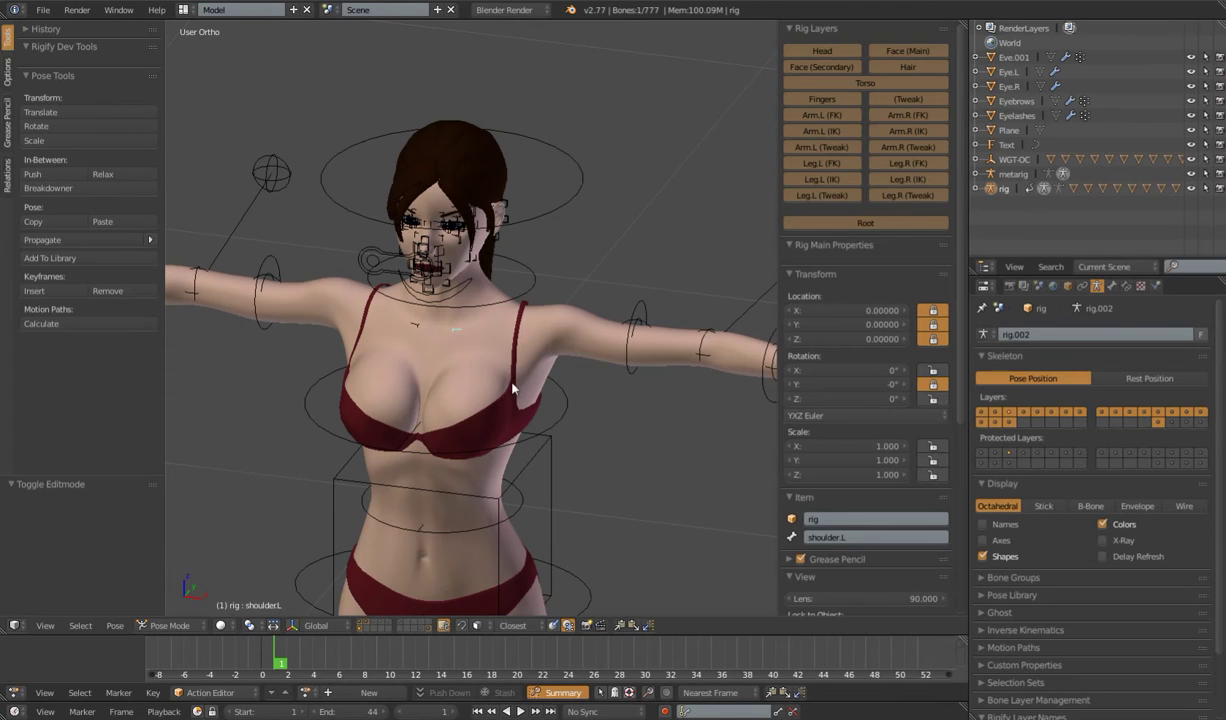
key("g")
right_click(554, 368)
middle_click_drag(523, 374, 616, 357)
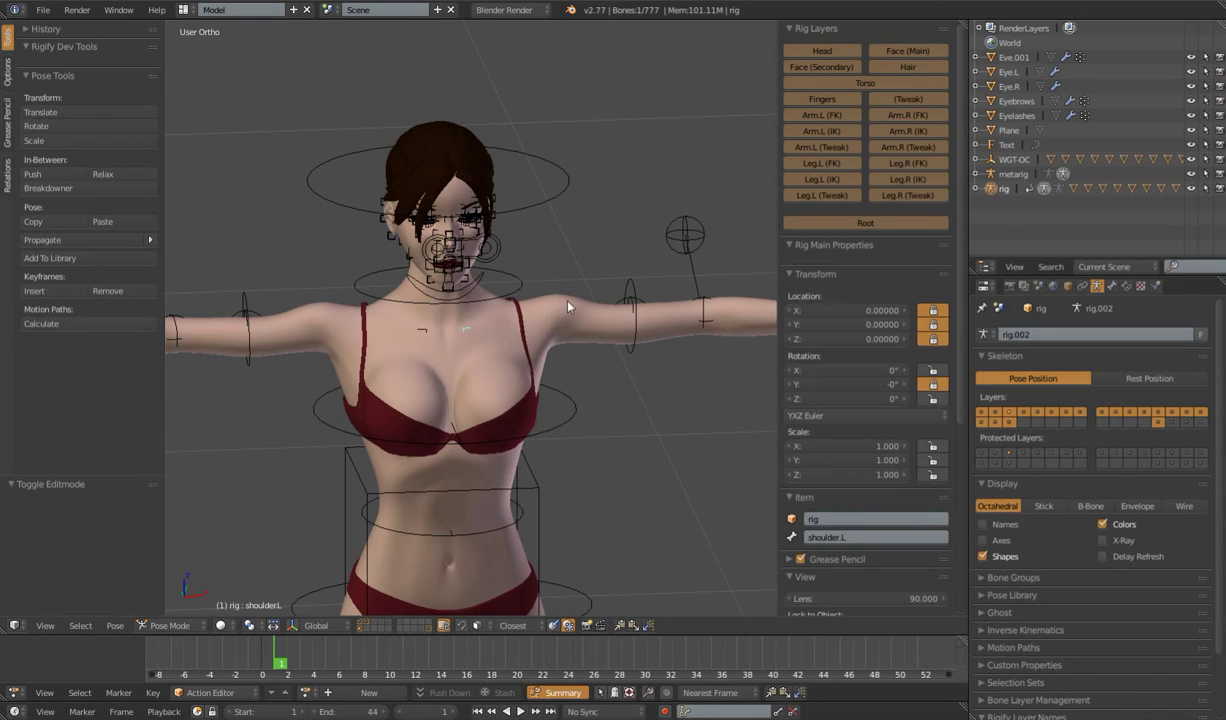
left_click(1101, 543)
key("shift+c")
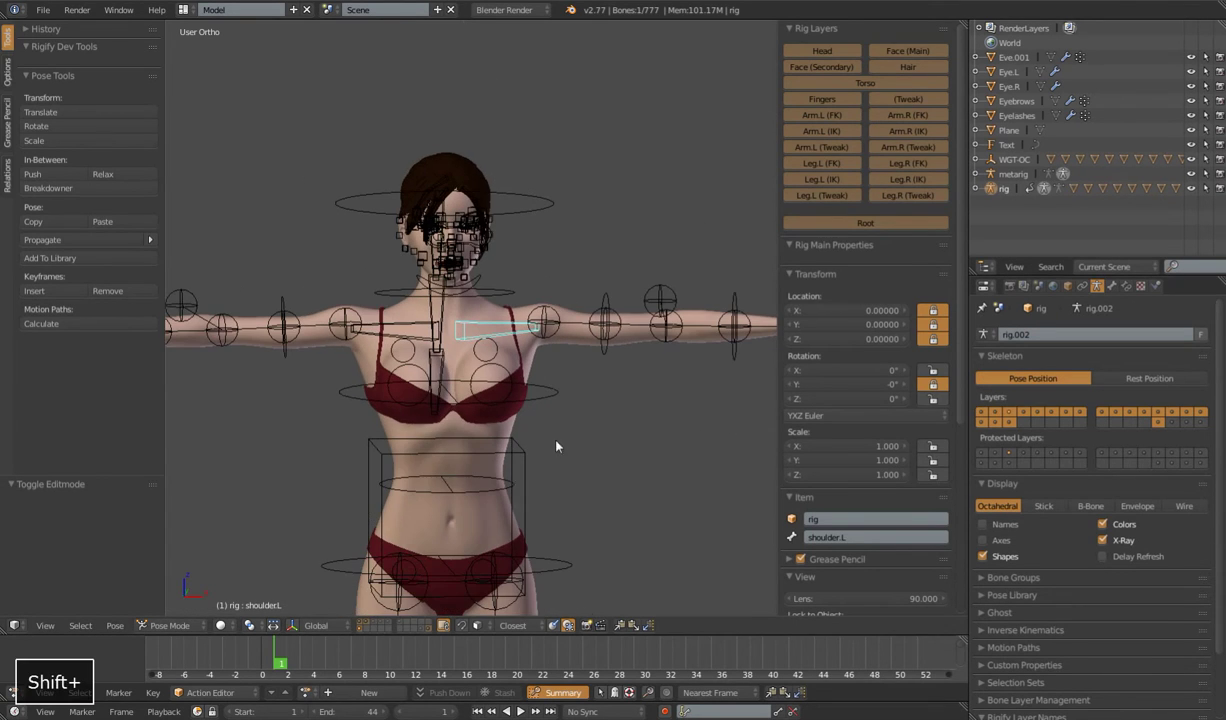
Duplicate the WGT-shoulder.L widget in place, move the copy to layer 10, and show only that layer
left_click(428, 629)
right_click(511, 326)
key("KP_1")
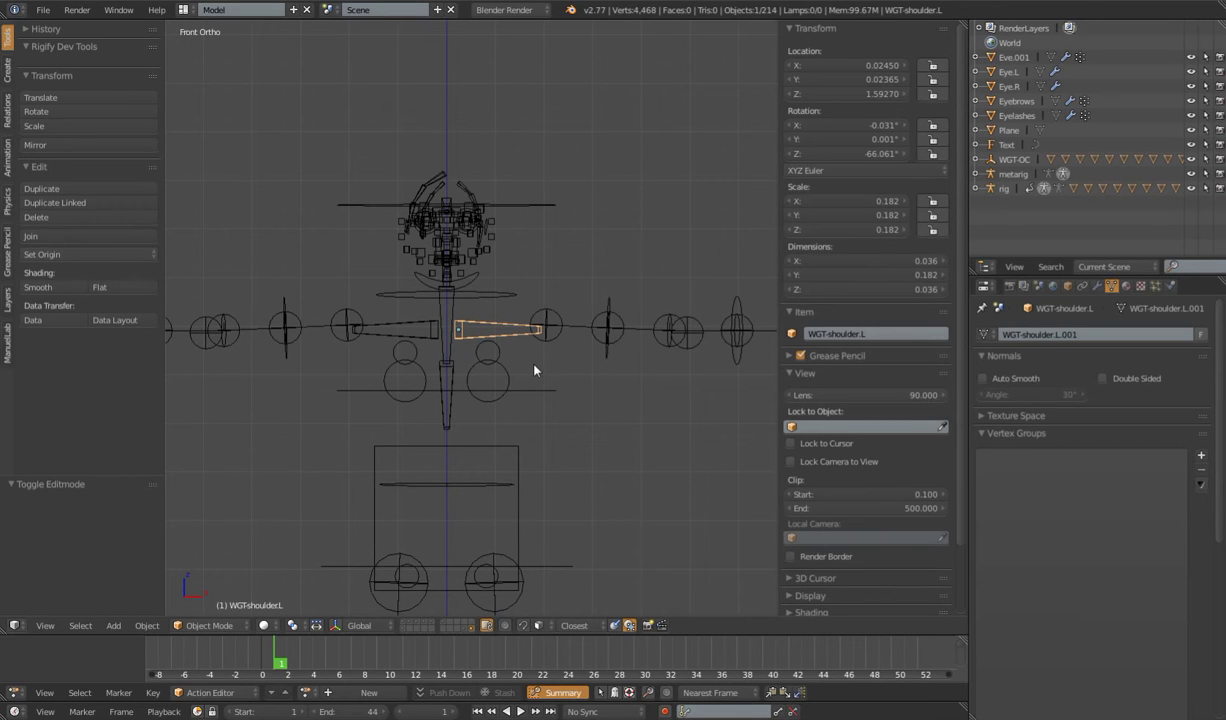
key("shift+d")
left_click(480, 354)
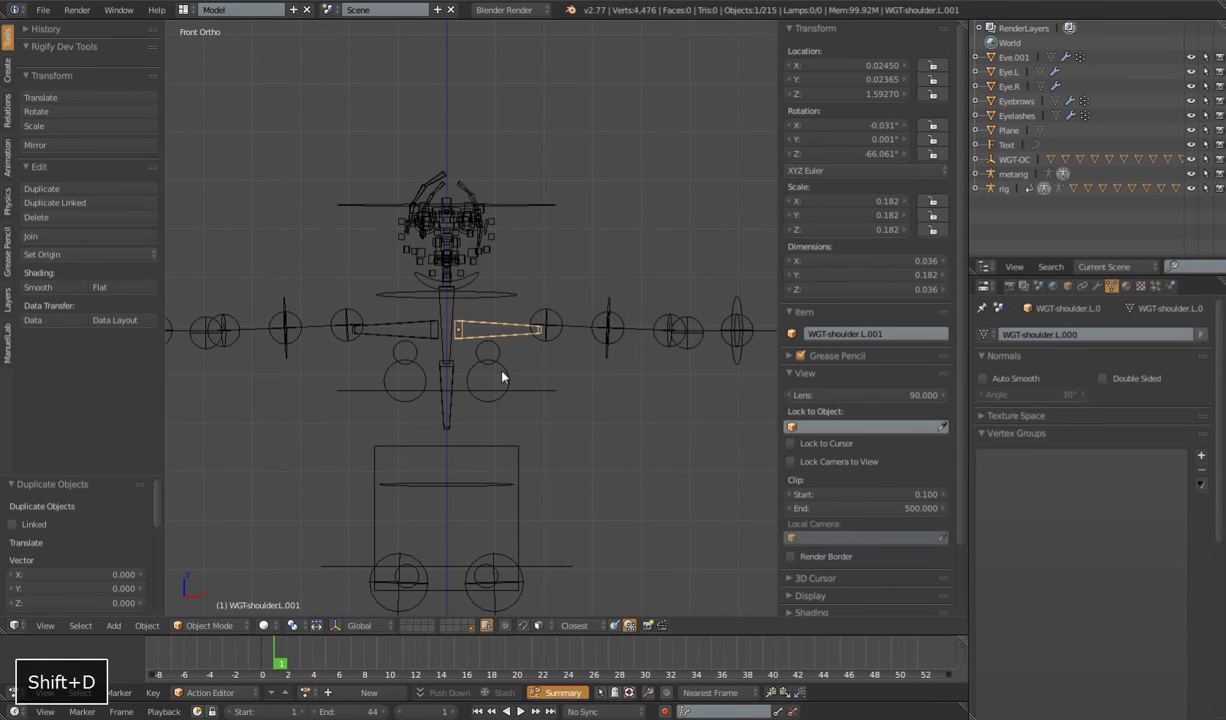
key("m")
left_click(714, 405)
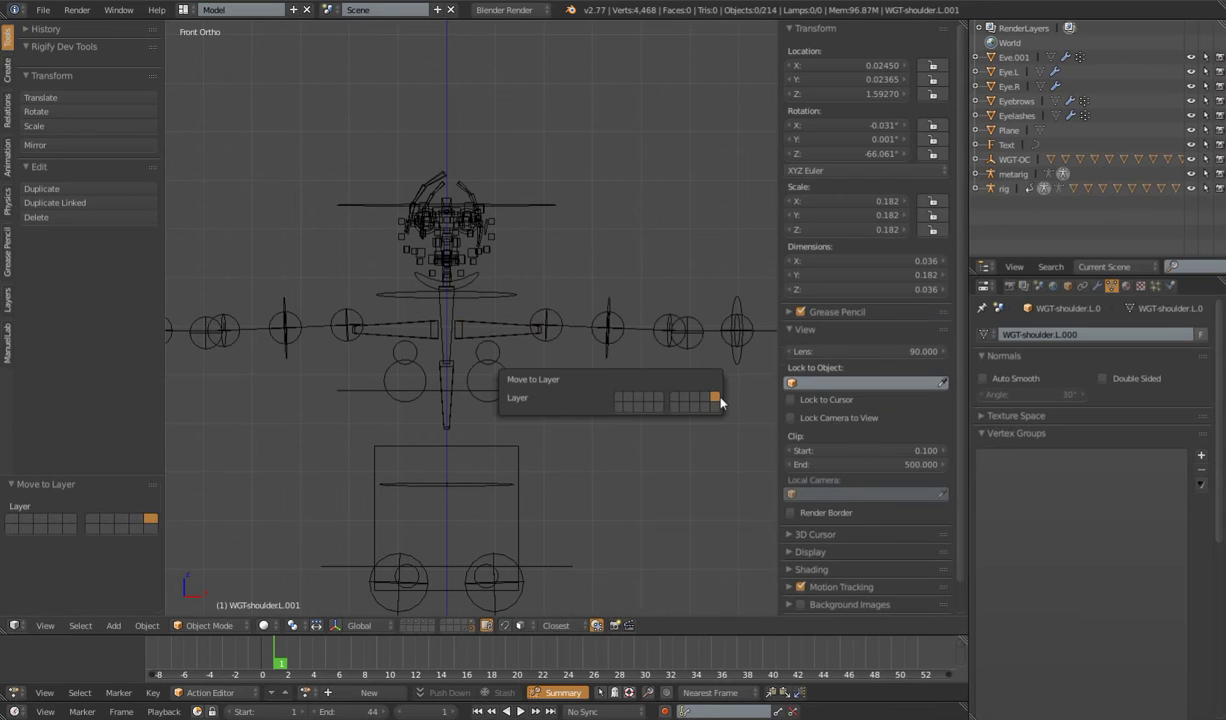
key("alt+0")
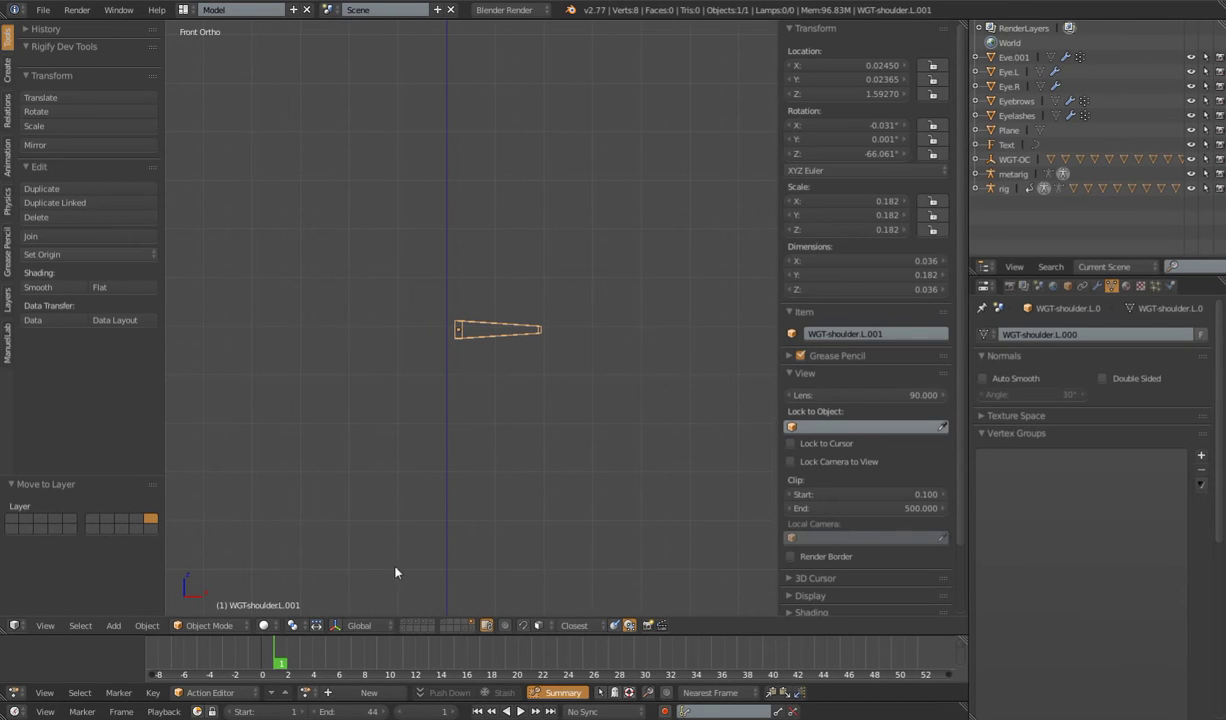
Show the rig's layer together with the shoulder widget copy, leaving the character's meshes hidden
left_click(413, 623, "shift")
left_click(406, 623, "shift")
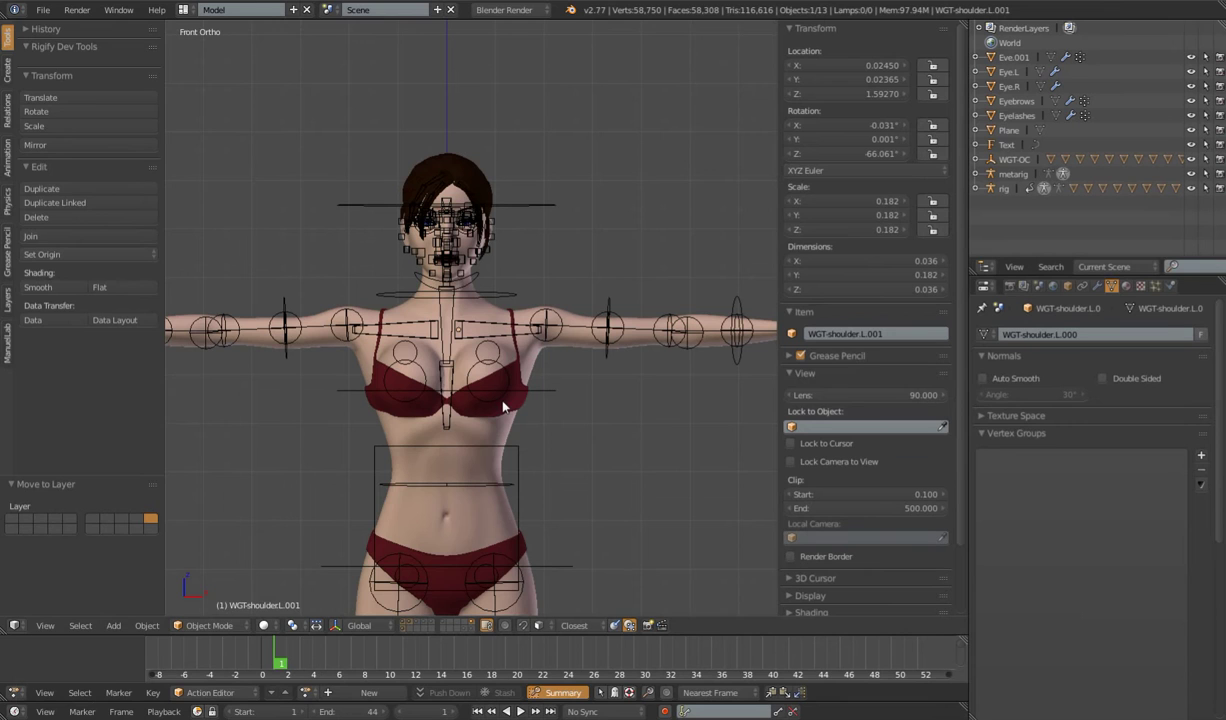
left_click(409, 622, "shift")
left_click(404, 622, "shift")
scroll(468, 448, "up", 3)
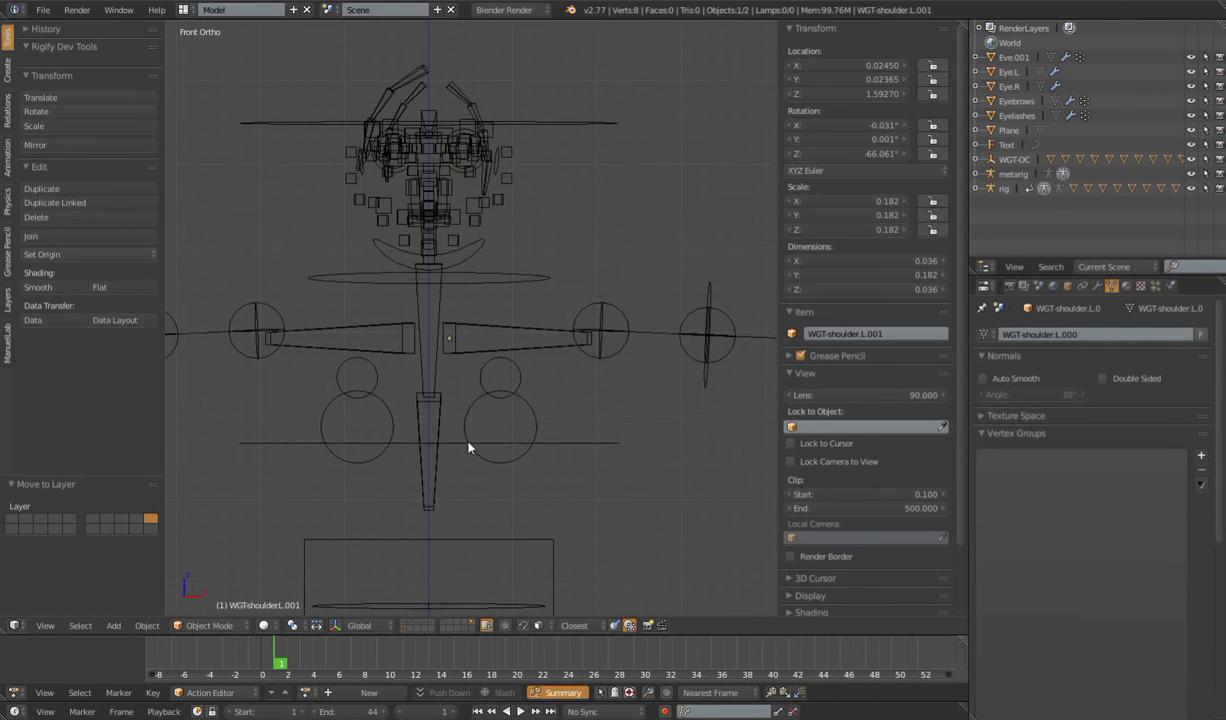
middle_click_drag(528, 400, 527, 443)
scroll(529, 370, "down", 7)
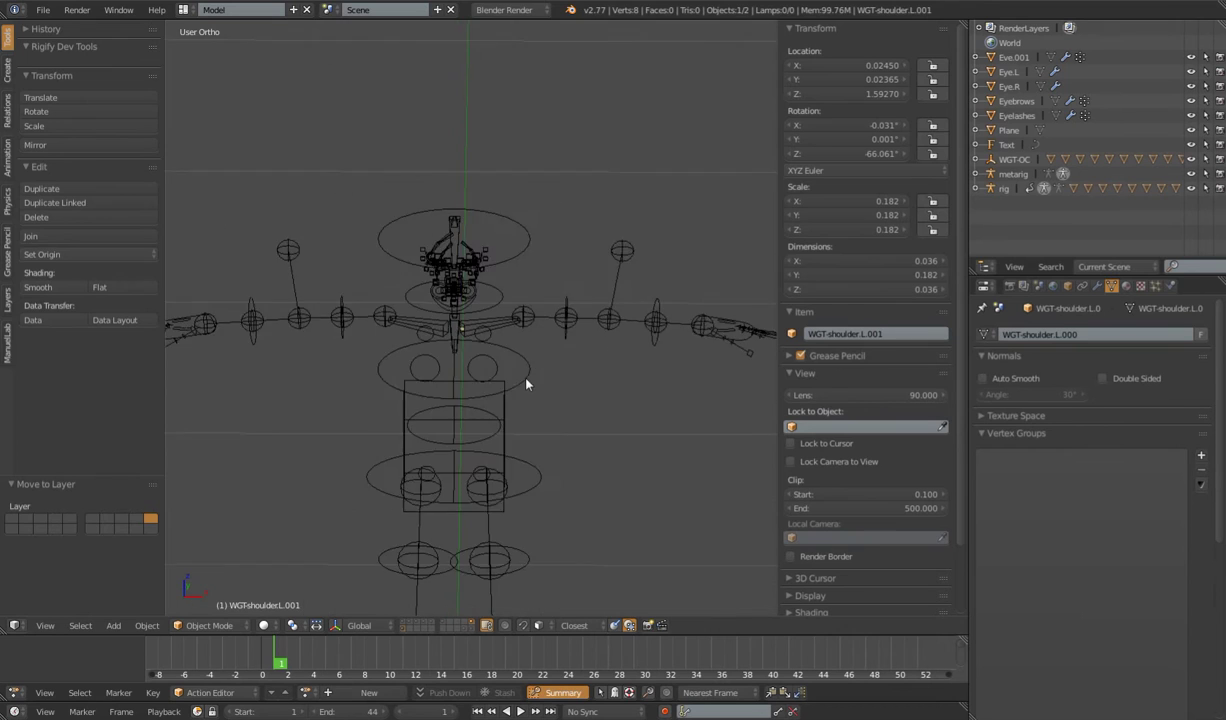
middle_click_drag(517, 394, 517, 383)
scroll(517, 383, "up", 4)
scroll(517, 388, "up", 1)
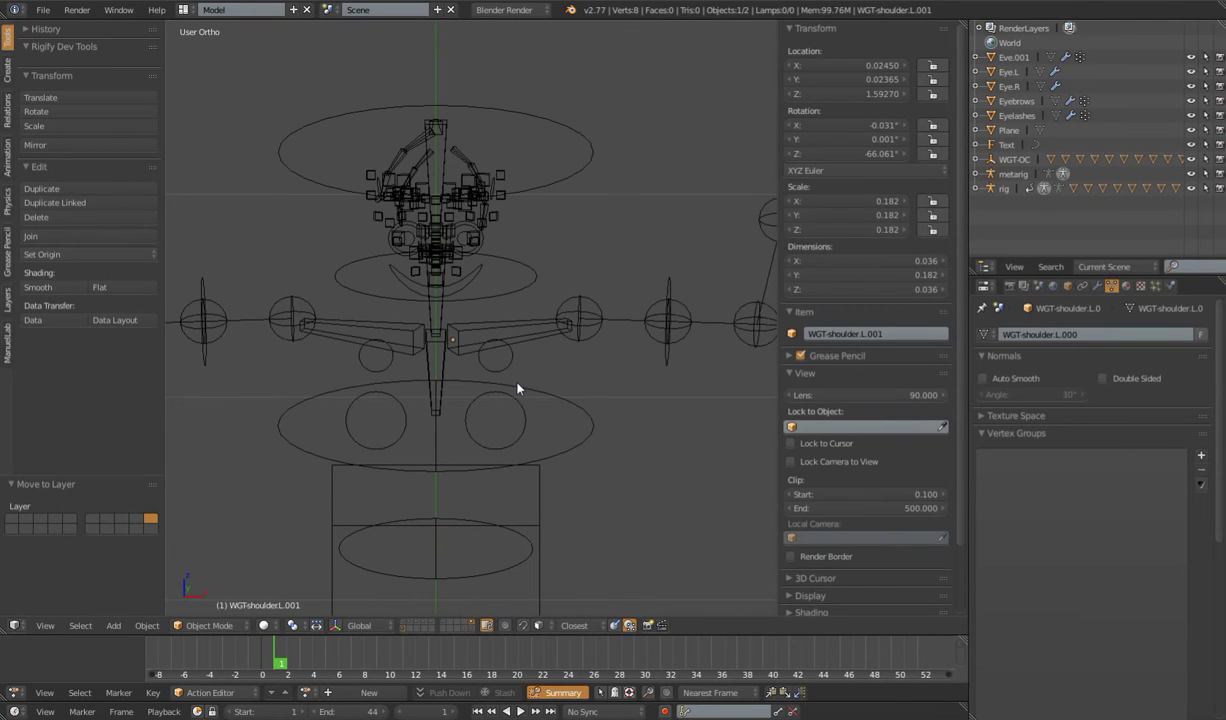
Add a Mirror modifier to the WGT-shoulder.L.001 widget copy and cancel the test moves made around it
key("Tab")
key("Tab")
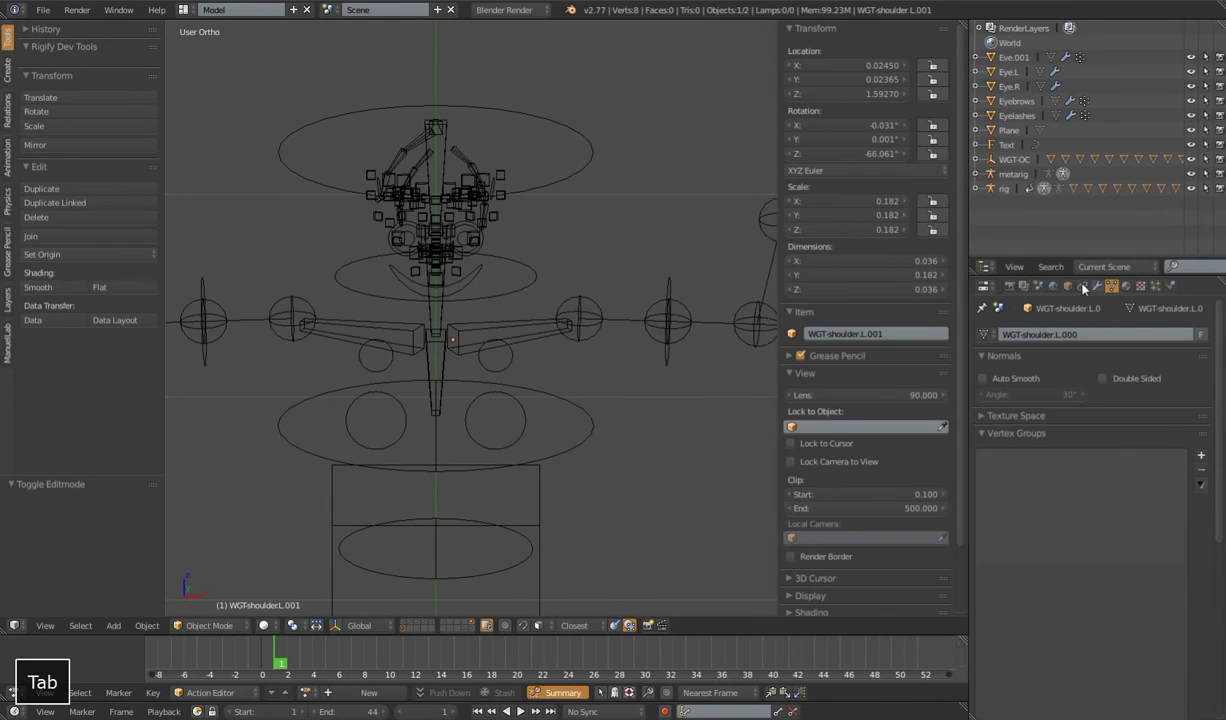
left_click(1097, 285)
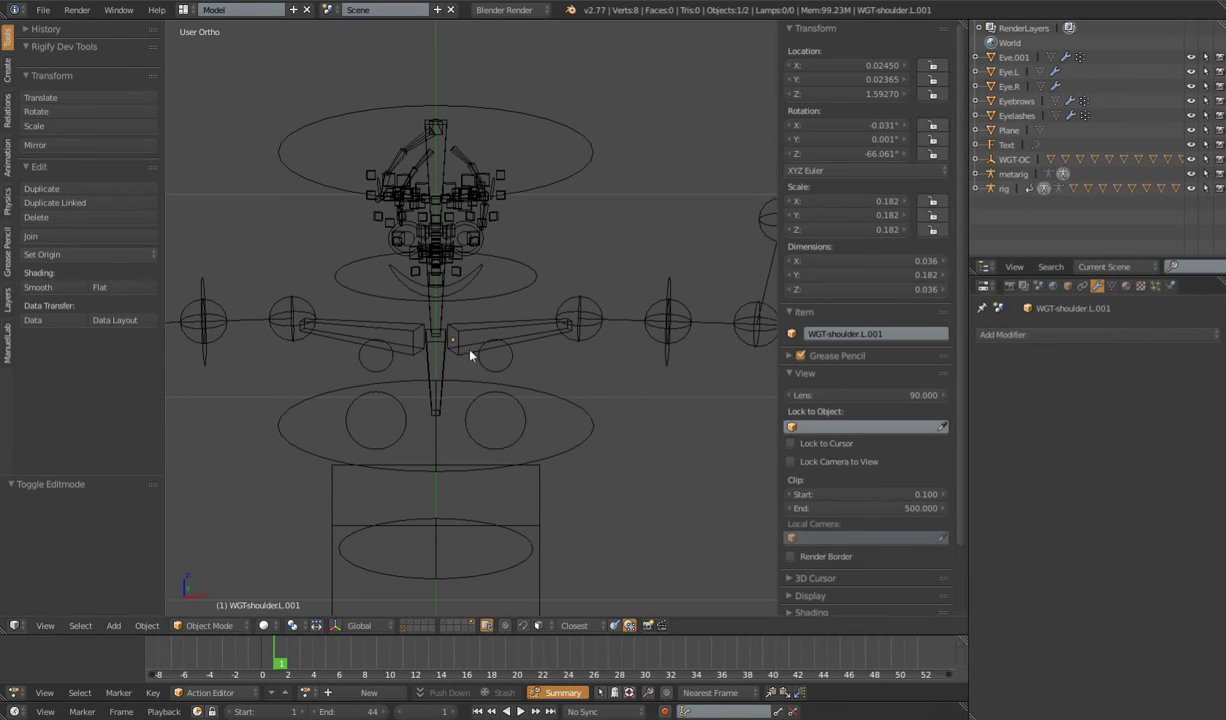
key("g")
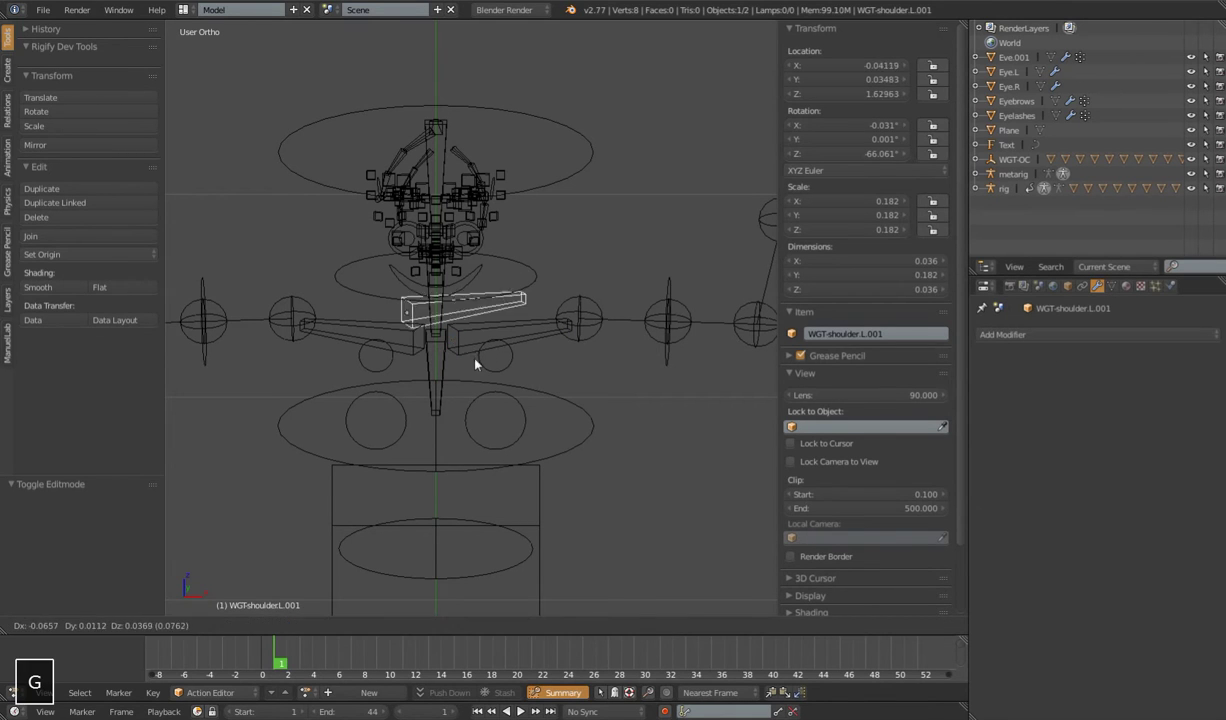
key("Escape")
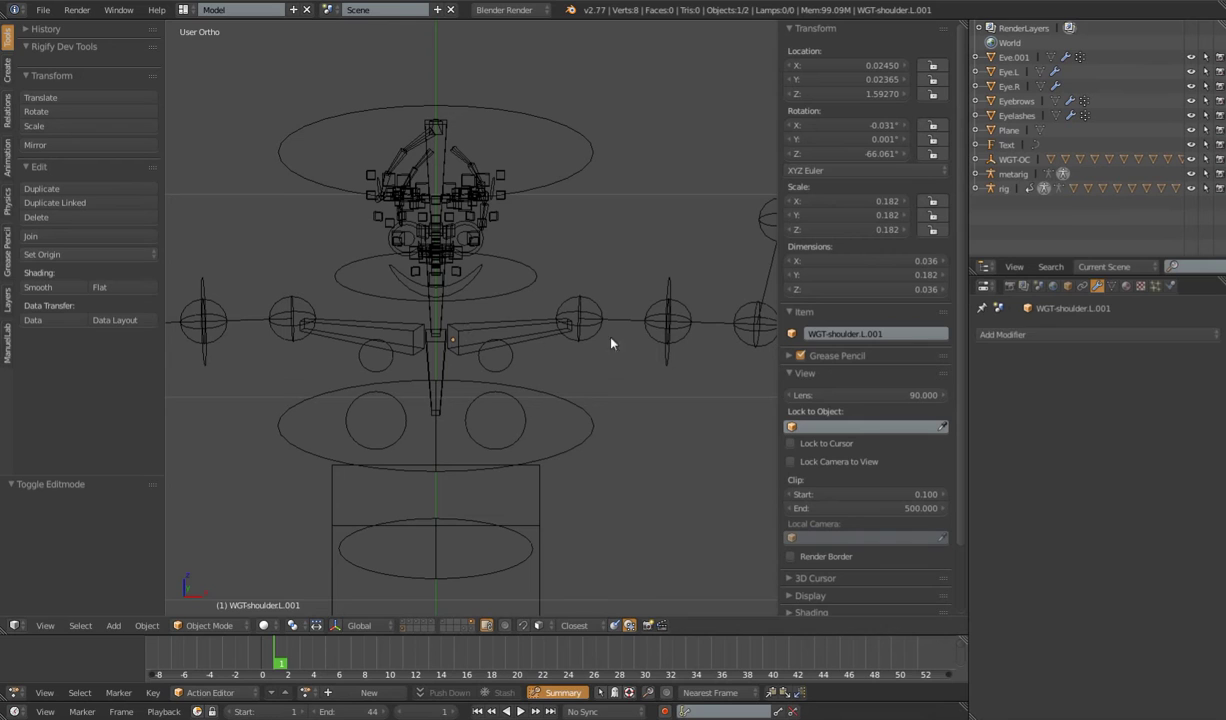
left_click(1040, 335)
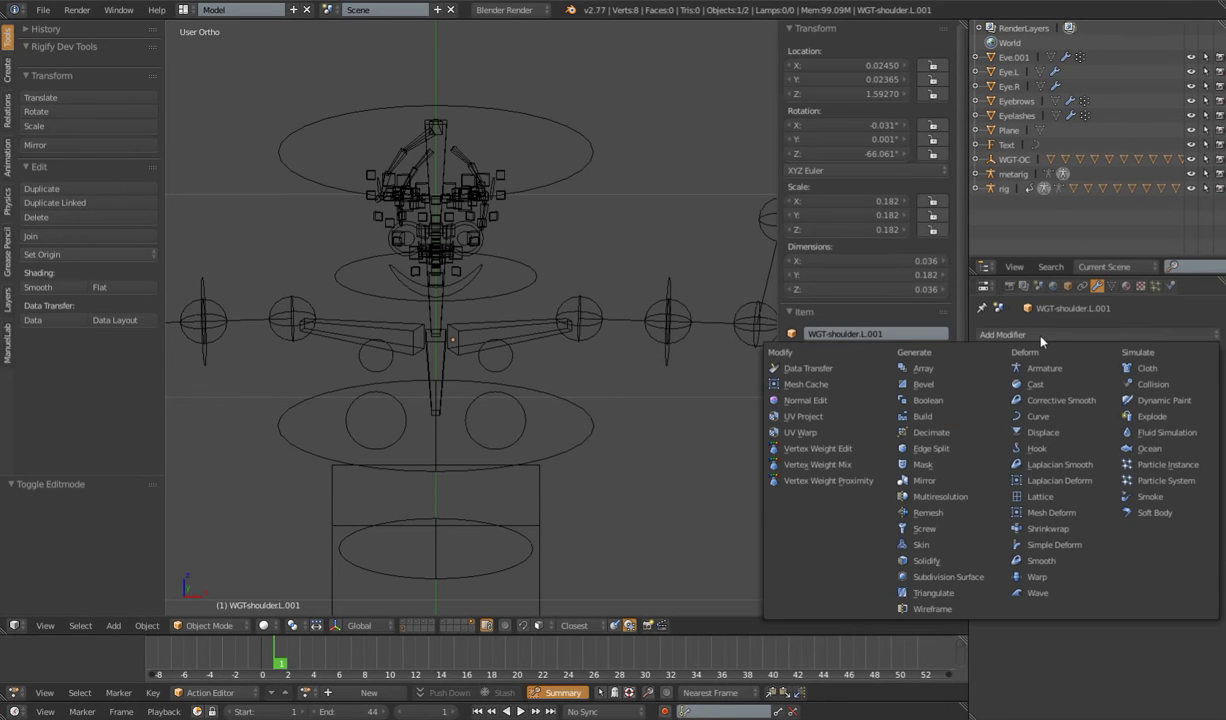
left_click(940, 481)
scroll(470, 400, "down", 5)
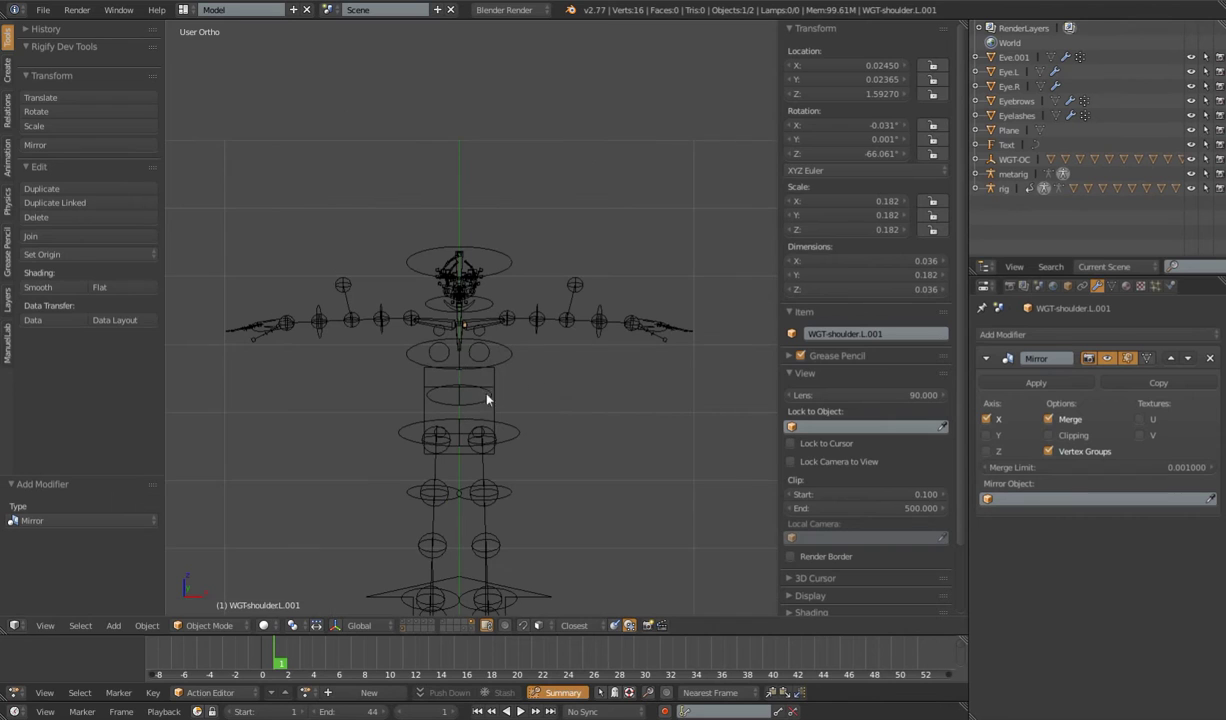
key("g")
right_click(555, 386)
Apply the location, rotation and scale of the WGT-shoulder.L.001 widget copy
scroll(540, 370, "up", 2)
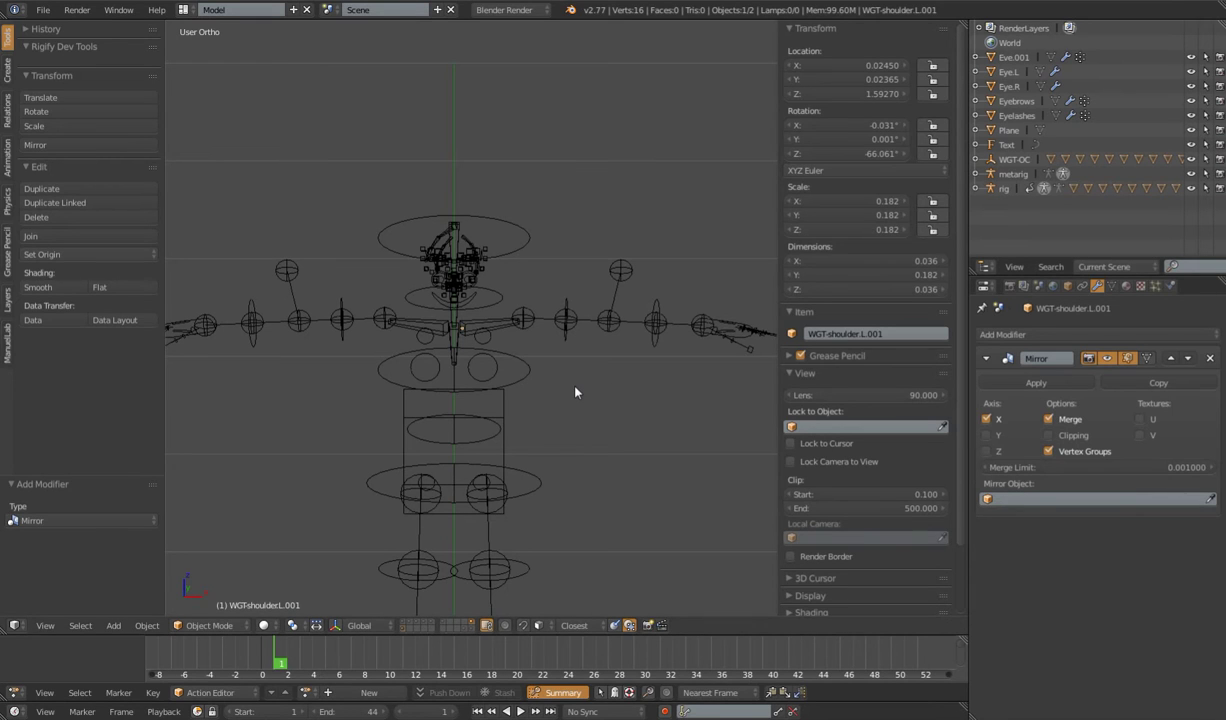
key("ctrl+a")
left_click(577, 466)
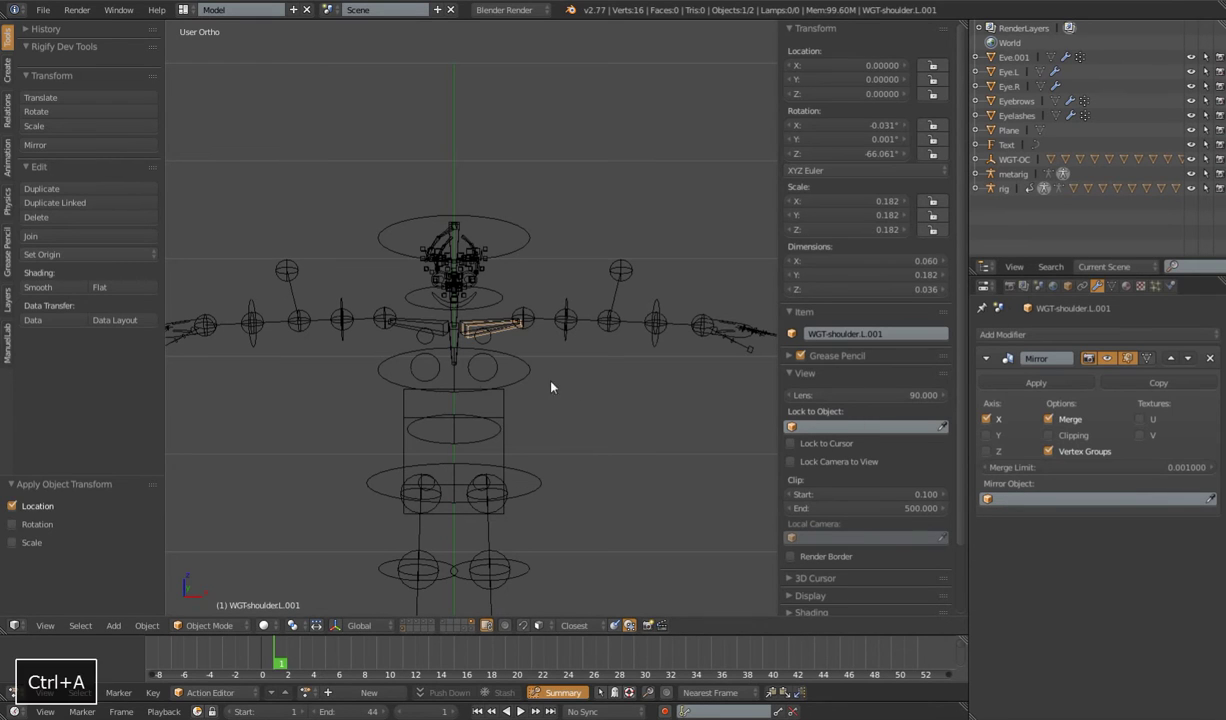
left_click(12, 524)
left_click(12, 542)
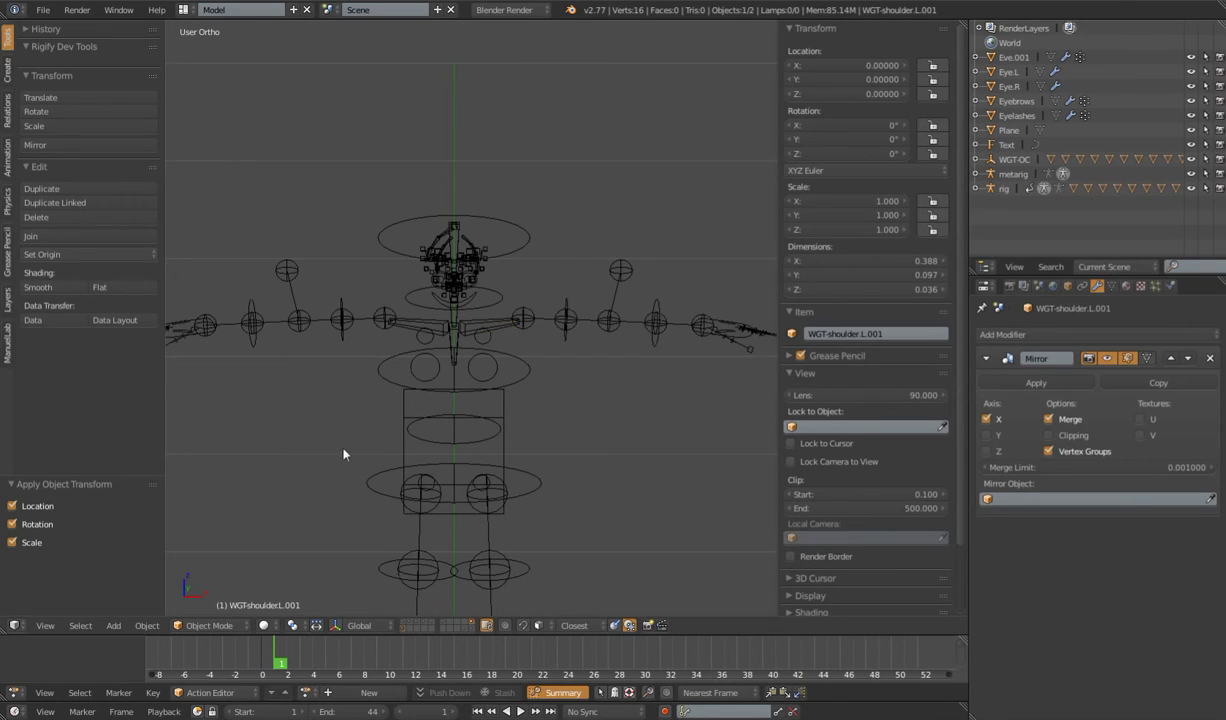
scroll(420, 460, "down", 4)
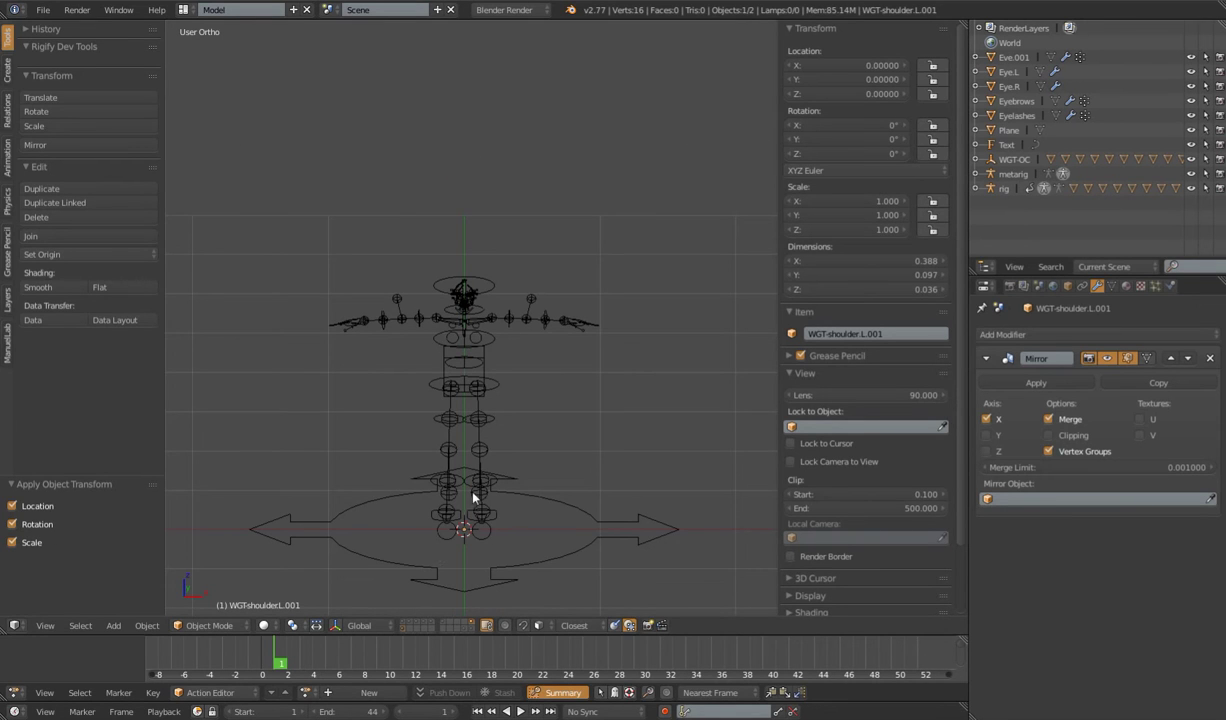
scroll(478, 400, "up", 8)
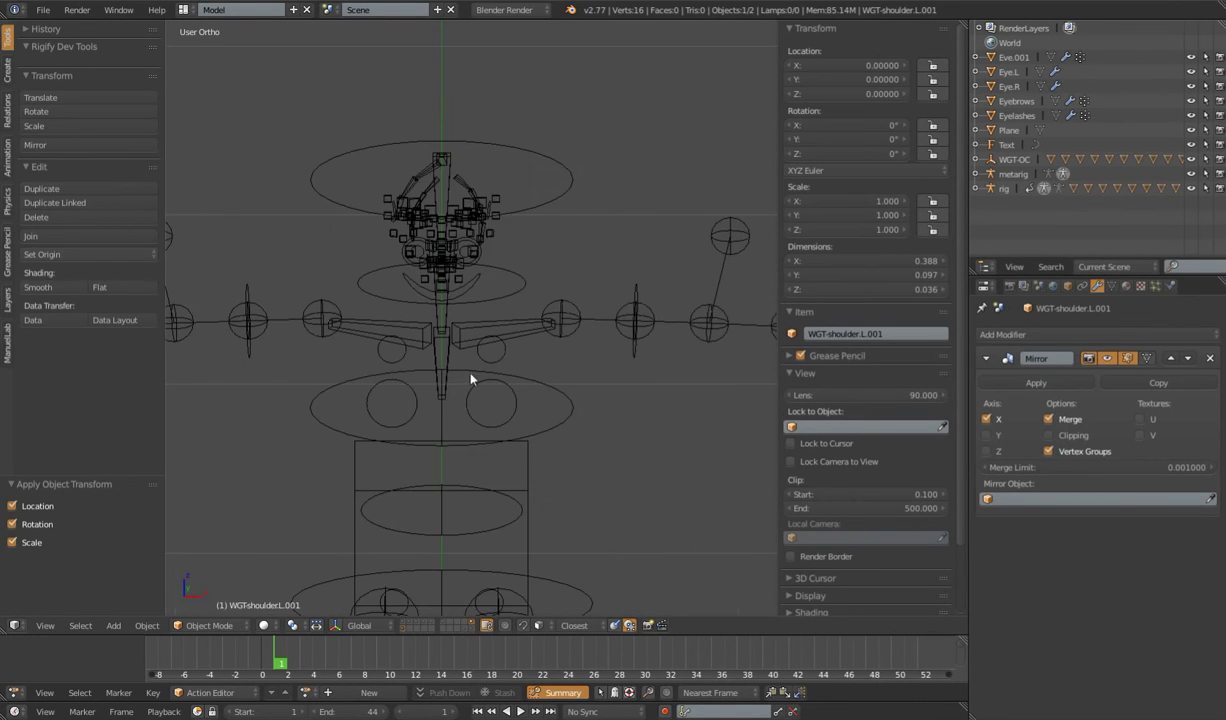
Show only the layer holding the shoulder widget copy and select that widget
right_click(491, 325)
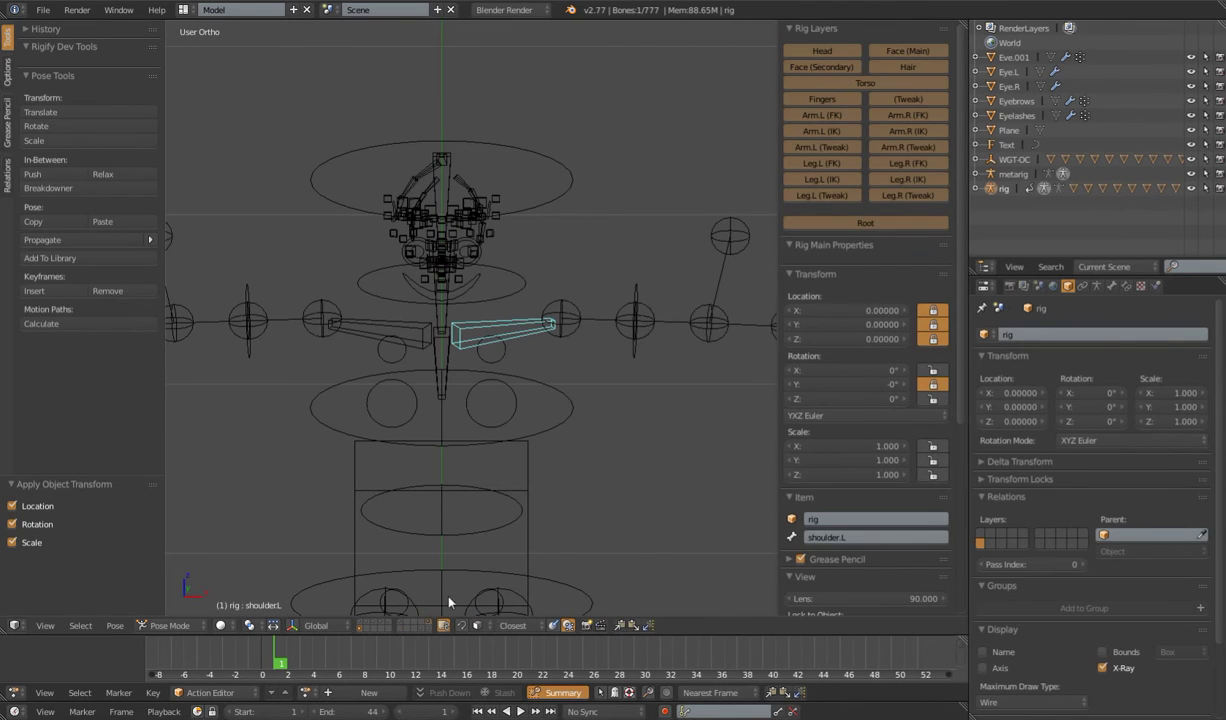
left_click(428, 629)
right_click(482, 329)
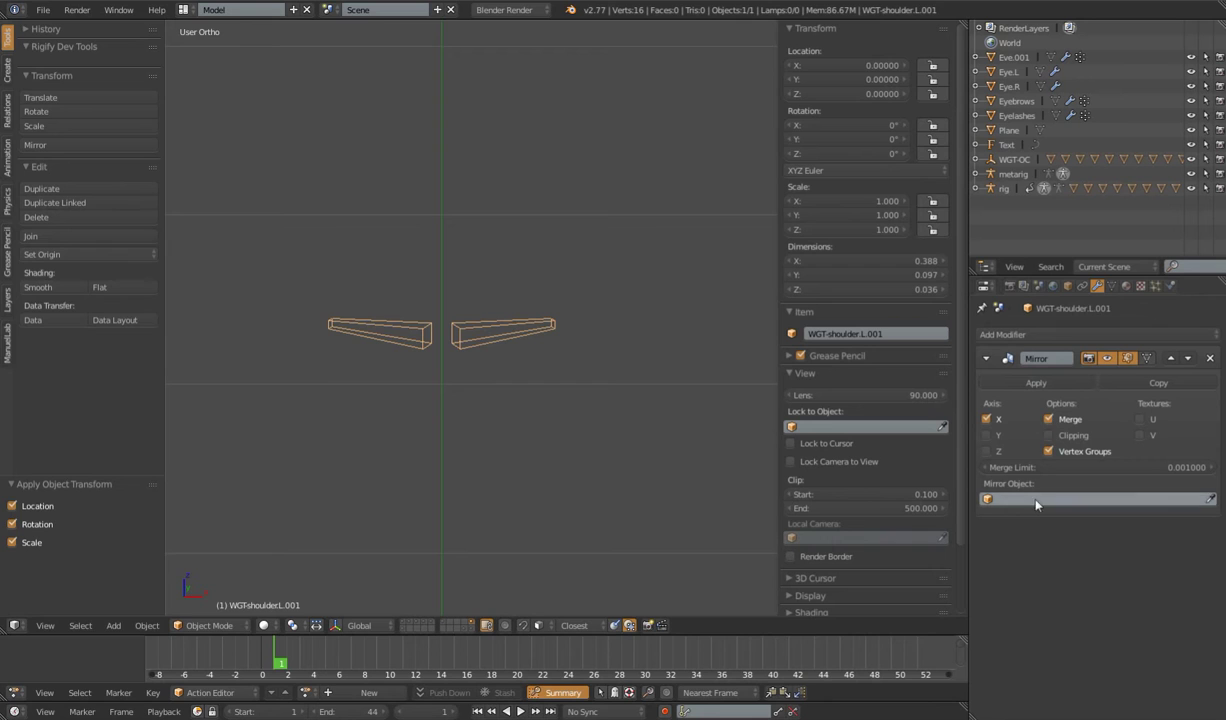
scroll(445, 460, "down", 8)
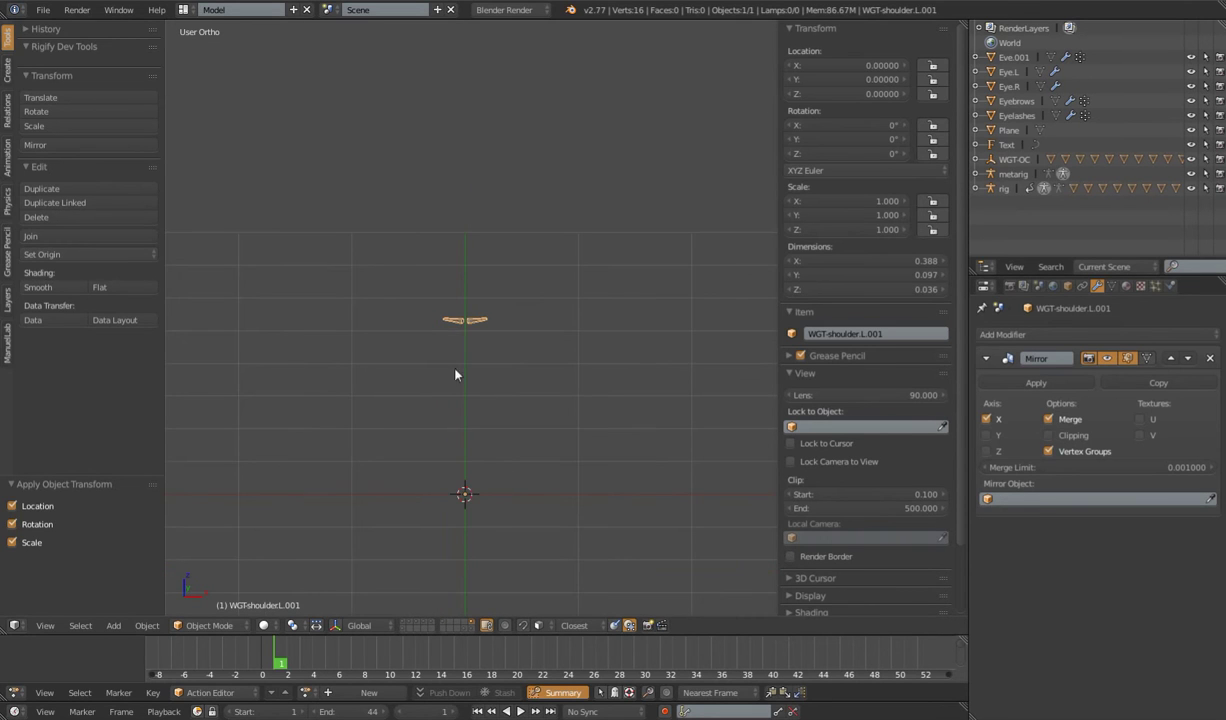
scroll(460, 386, "up", 7)
Turn on the Mirror modifier's edit cage option for the shoulder widget copy while editing its mesh
key("Tab")
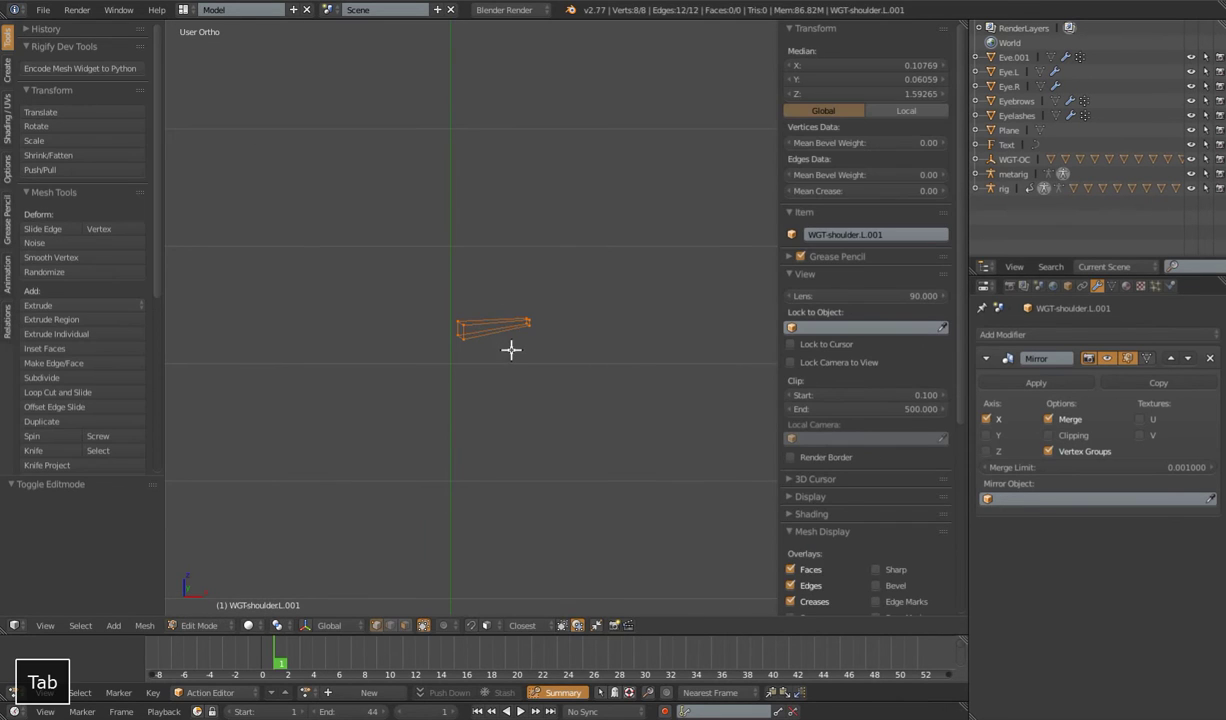
left_click(1147, 358, "shift")
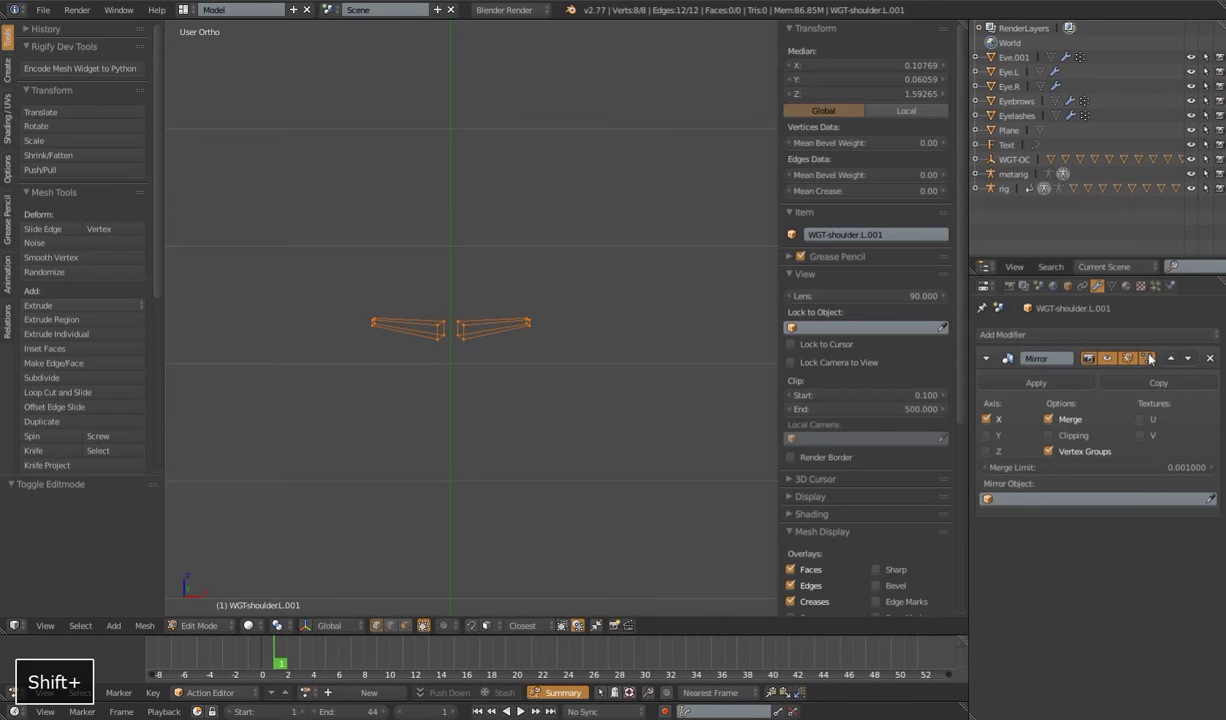
key("Tab")
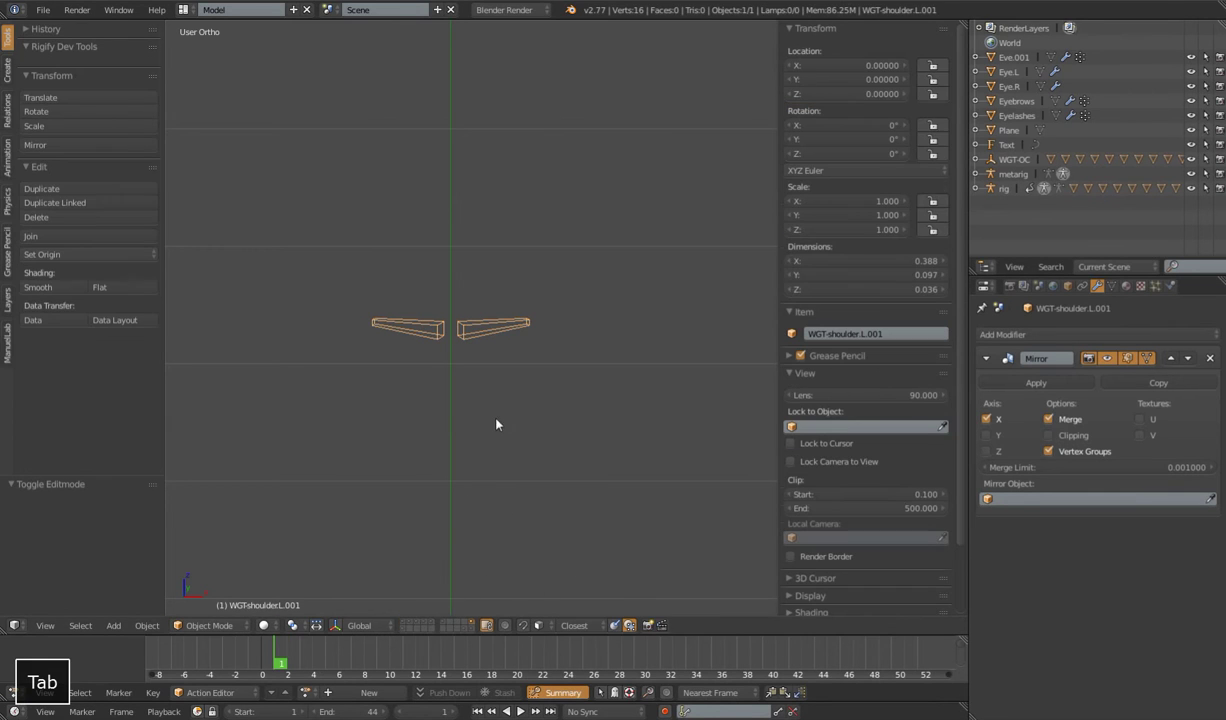
Show the character's layers as well and snap the 3D cursor to the shoulder widget copy's full set of vertices
left_click(410, 622, "shift")
left_click(404, 621, "shift")
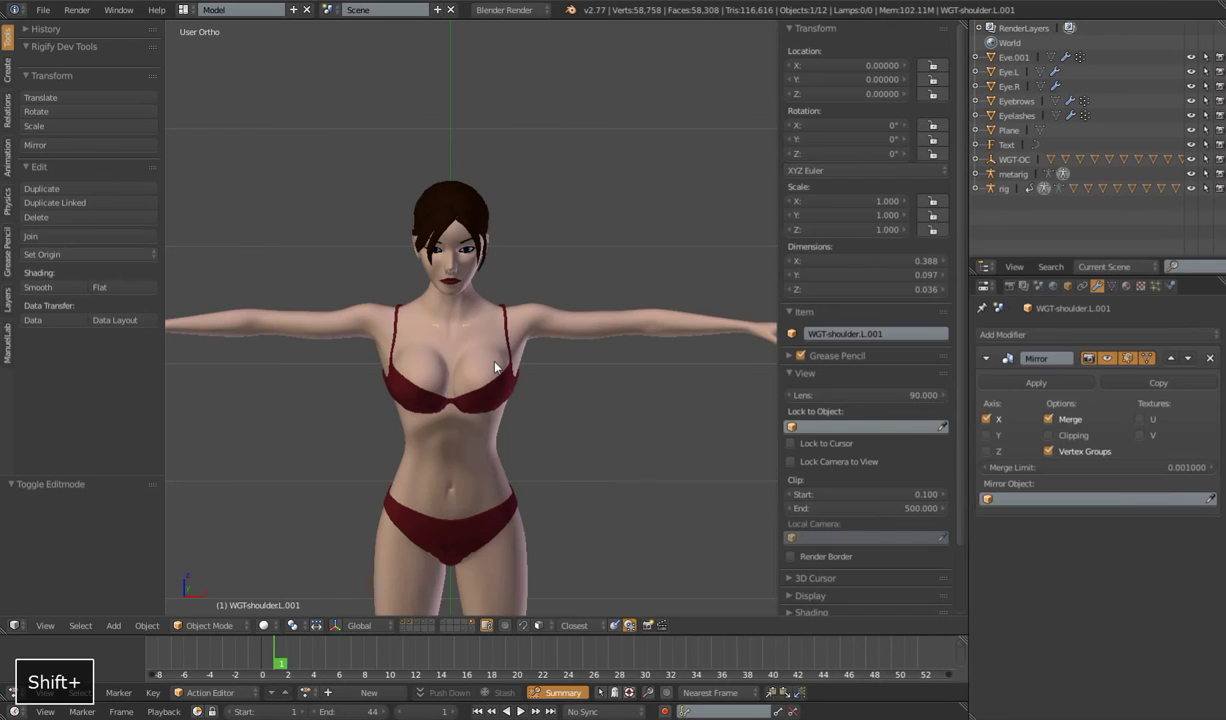
key("Tab")
scroll(556, 405, "up", 4)
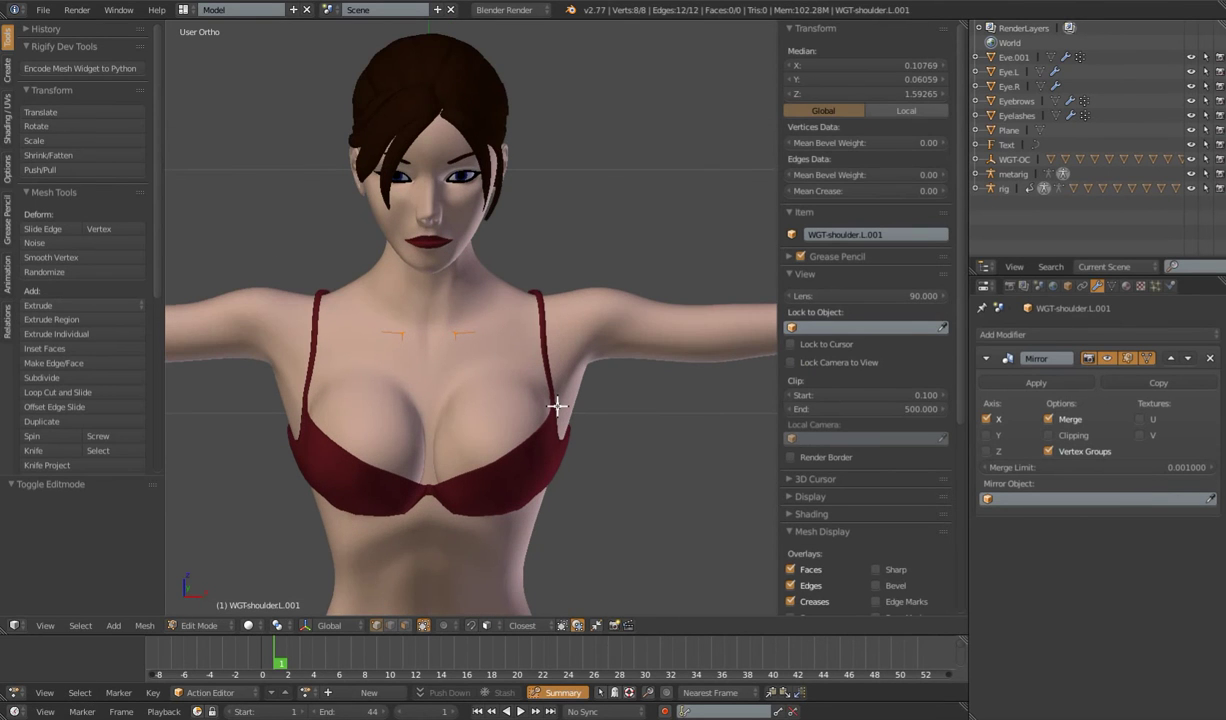
key("shift+s")
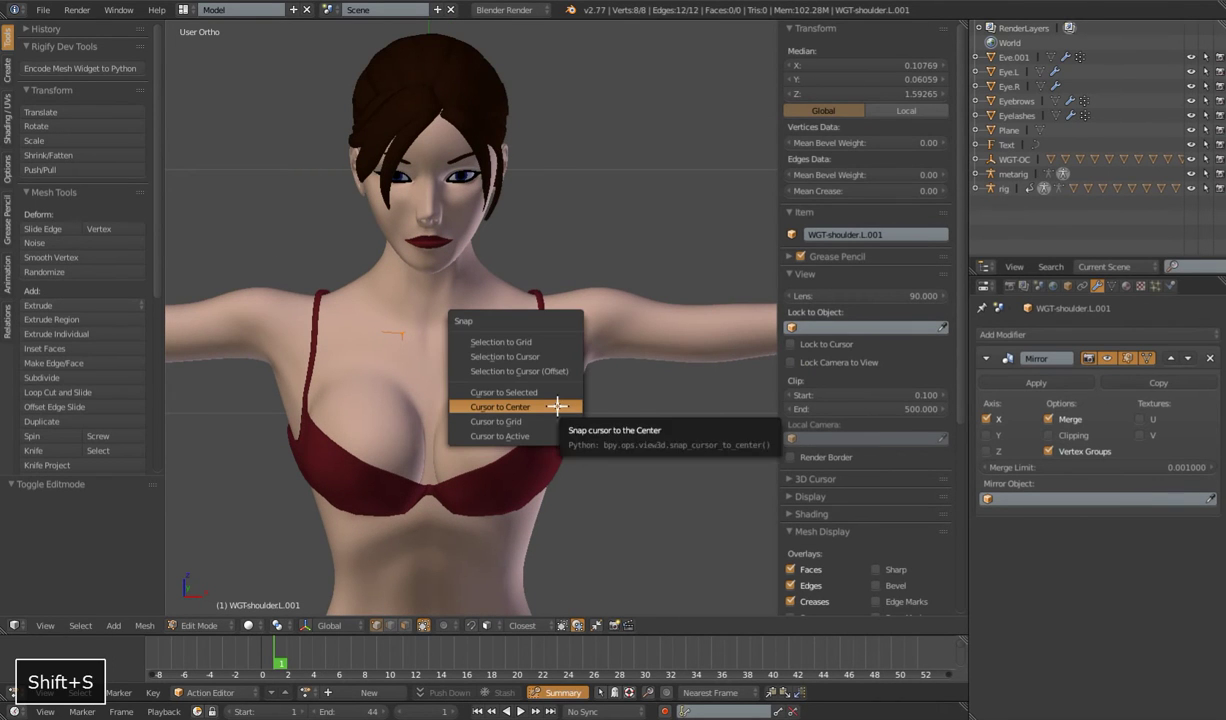
left_click(552, 396)
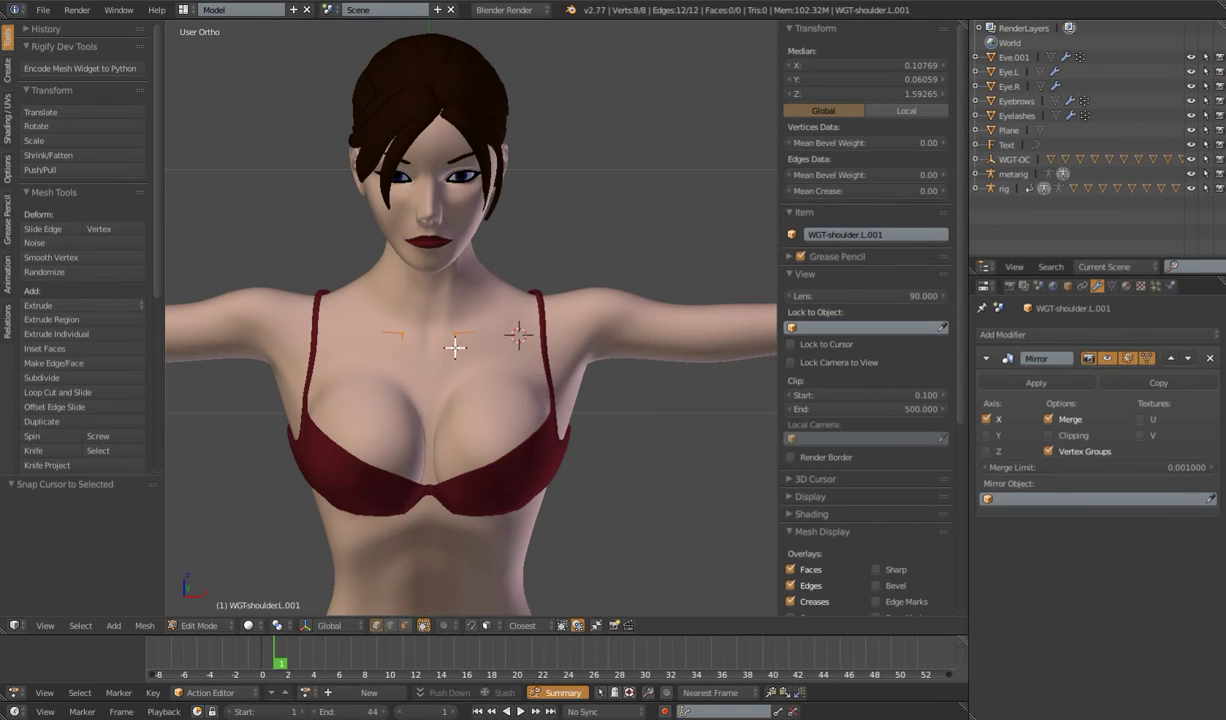
key("a")
key("a")
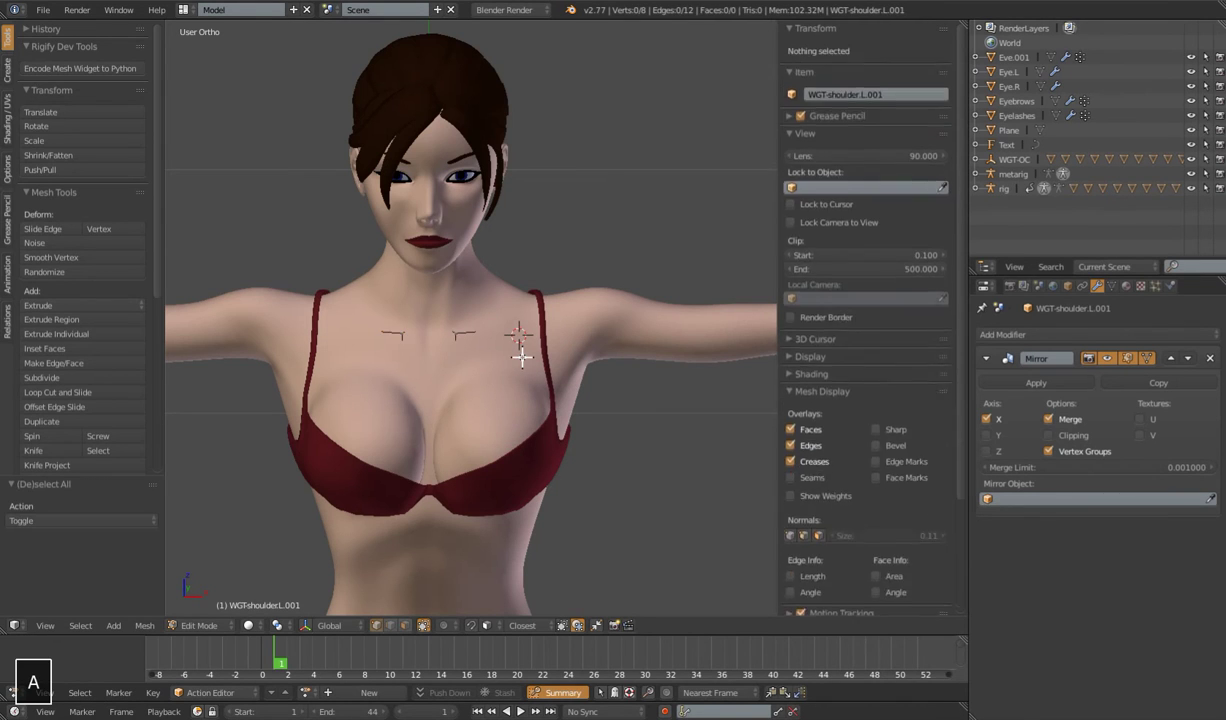
key("shift+s")
left_click(522, 357)
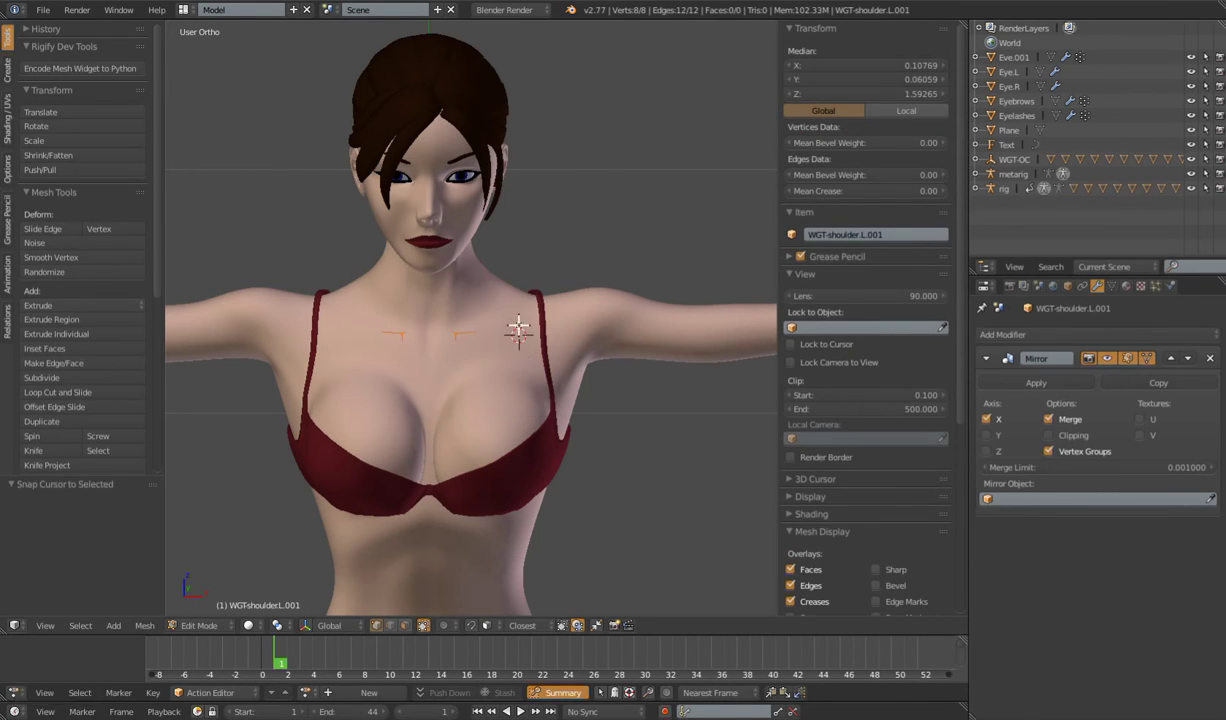
Check the shoulder widget copy against the body in wireframe, return to solid shading, and delete all its vertices
key("z")
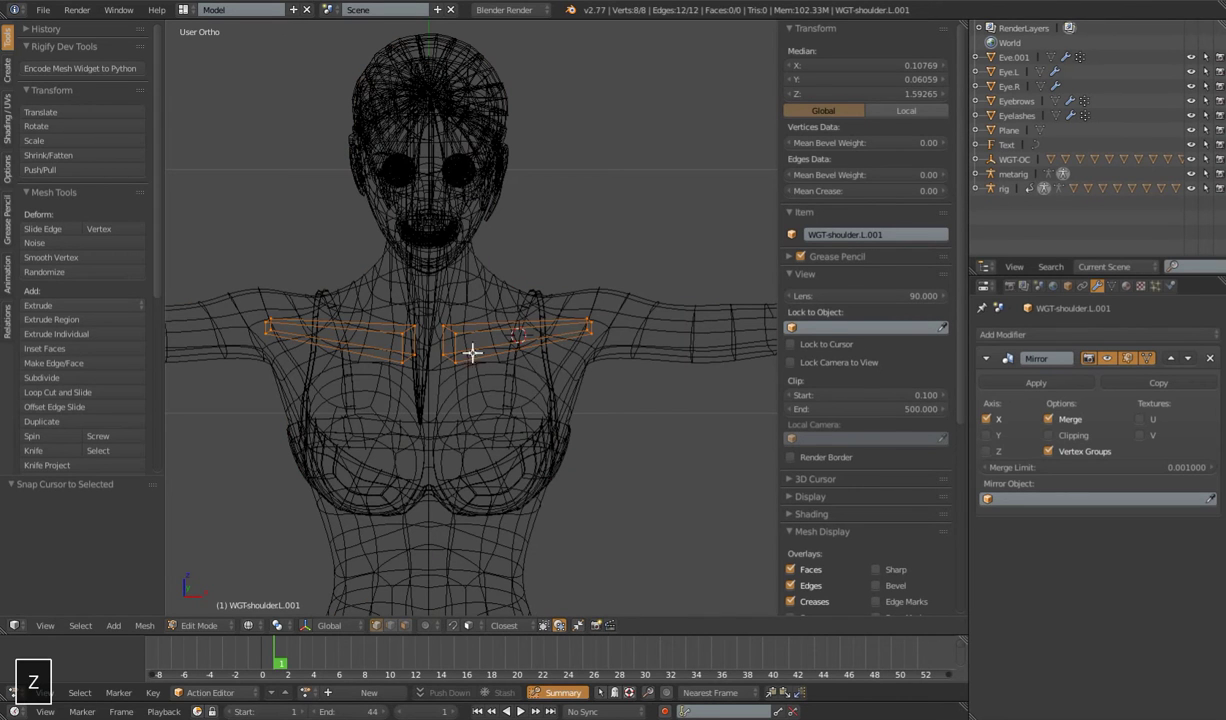
key("z")
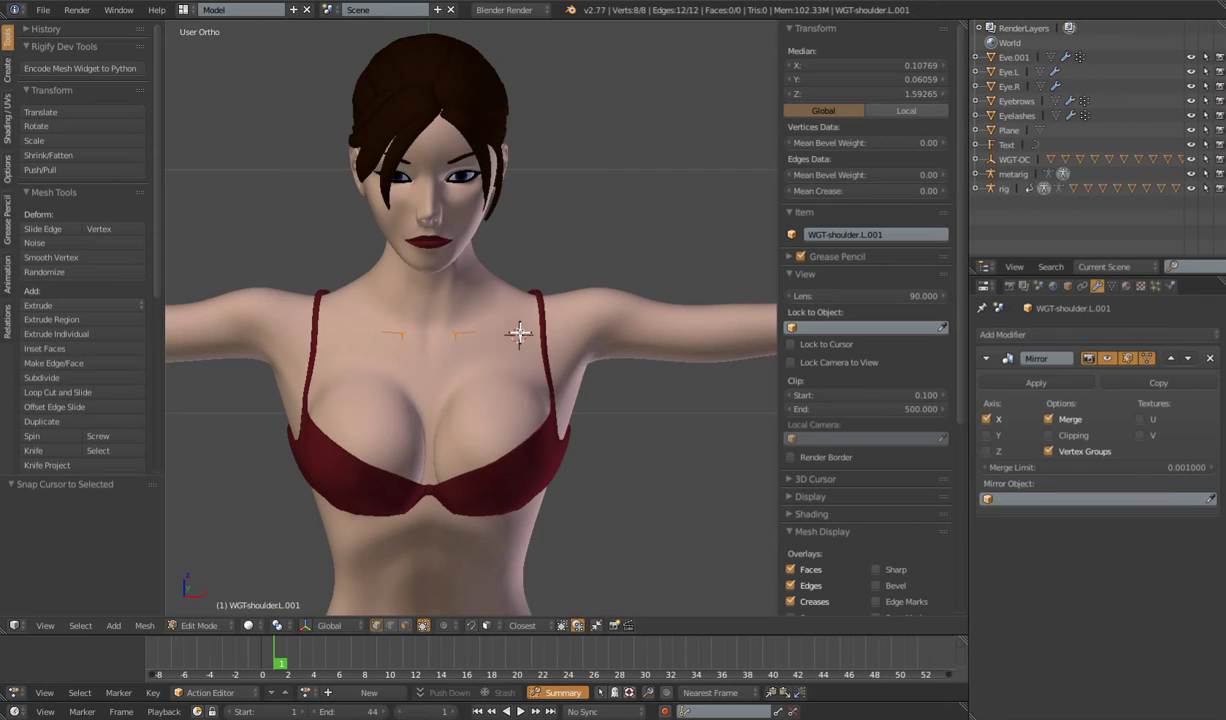
key("x")
left_click(520, 333)
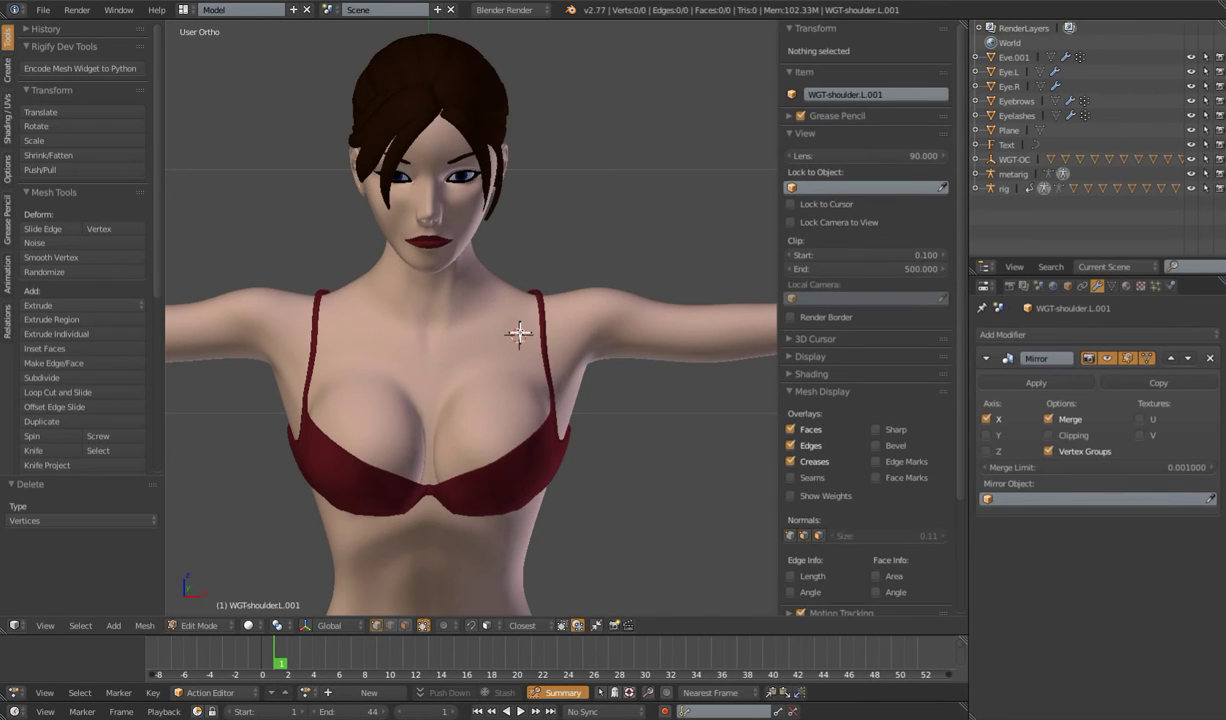
Add a circle with 24 vertices at the 3D cursor inside the shoulder widget copy's mesh
key("shift+a")
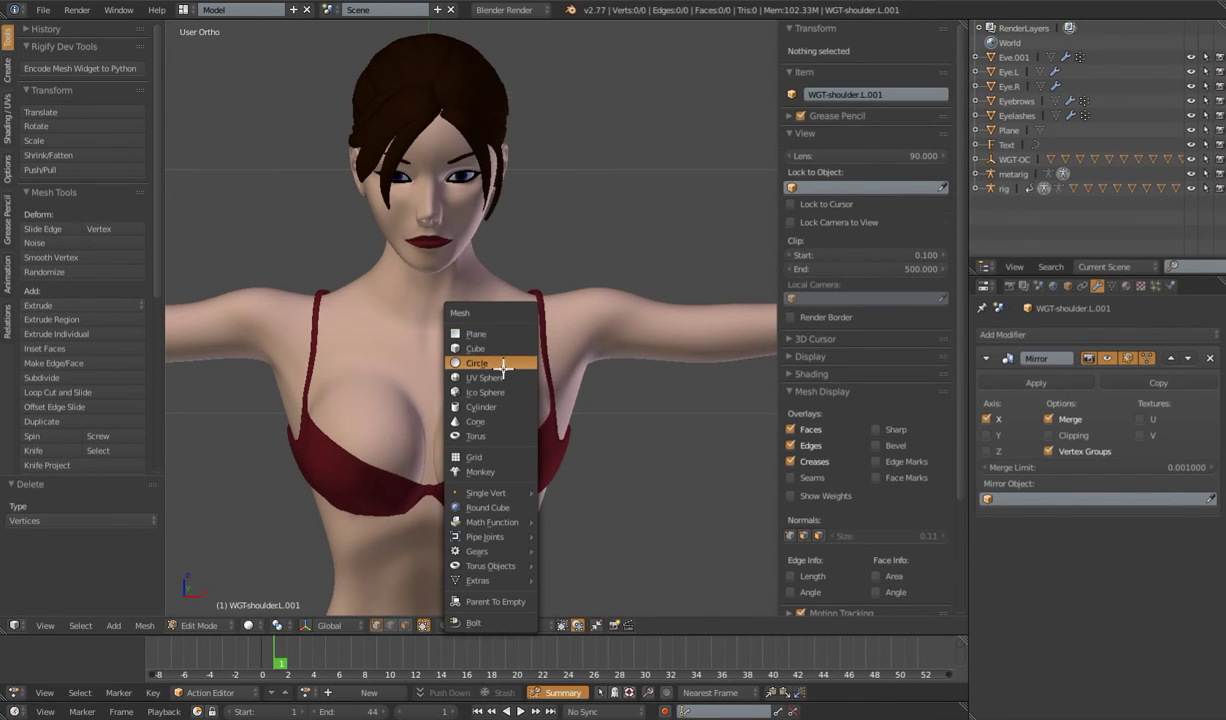
left_click(503, 368)
left_click(98, 520)
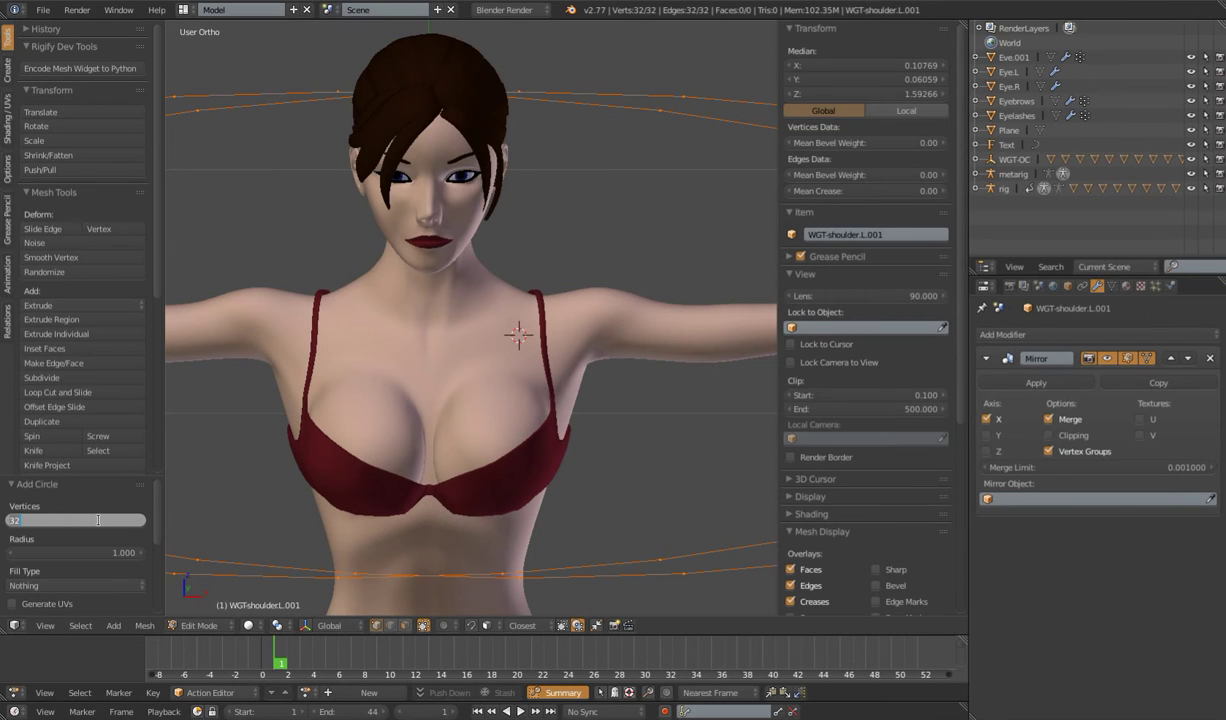
type("24")
key("Return")
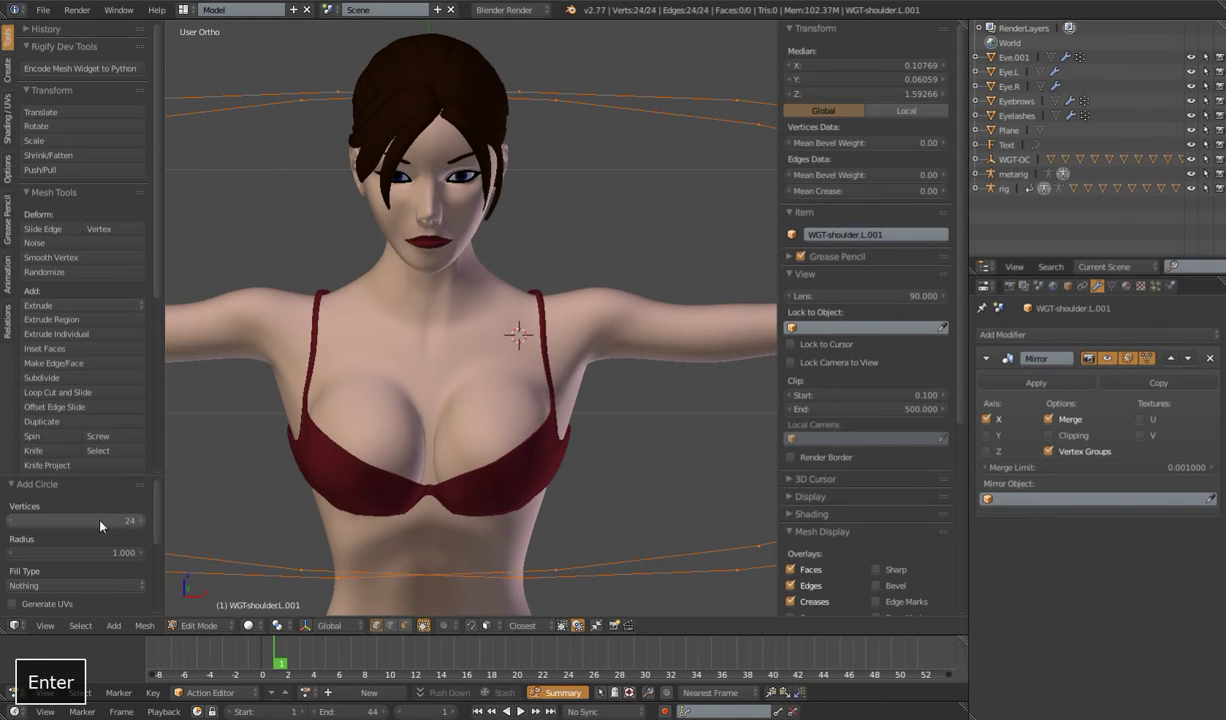
Scale the new circle down twice, by about 0.328 and by about 0.488, towards shoulder size
scroll(528, 432, "down", 5)
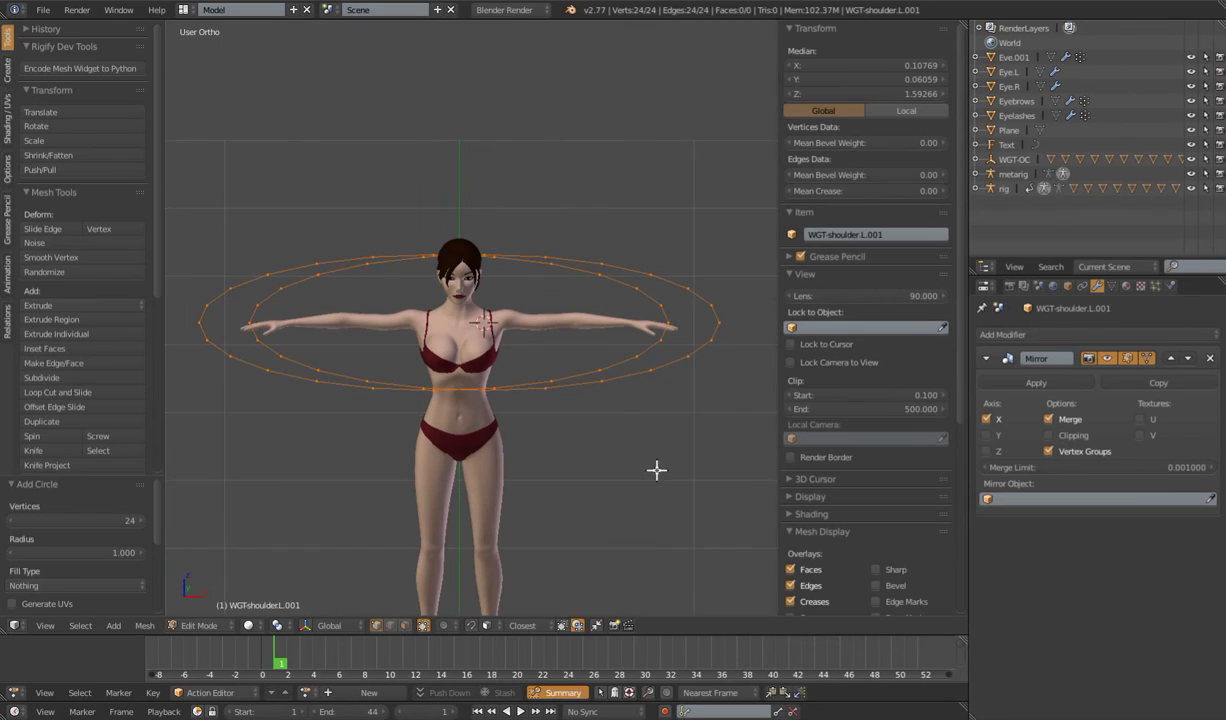
key("s")
left_click(552, 360)
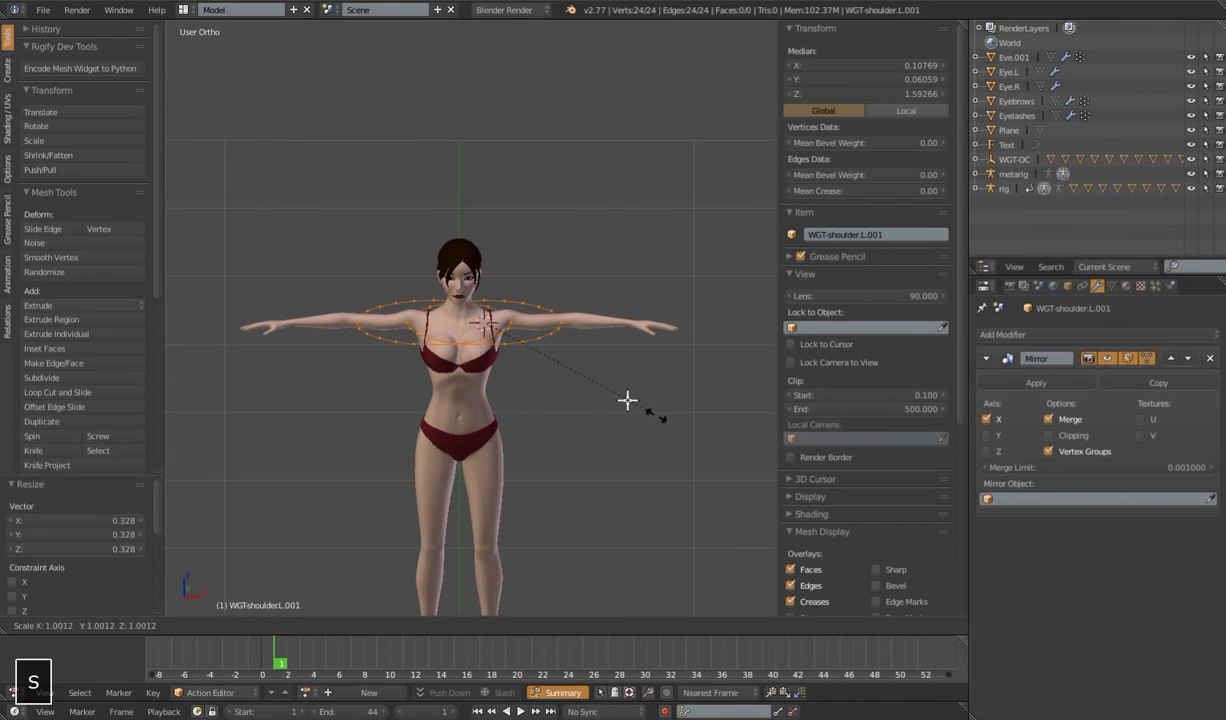
key("s")
left_click(557, 361)
In the front view, raise the circle about 0.059 along Z so it sits above the shoulder
key("KP_1")
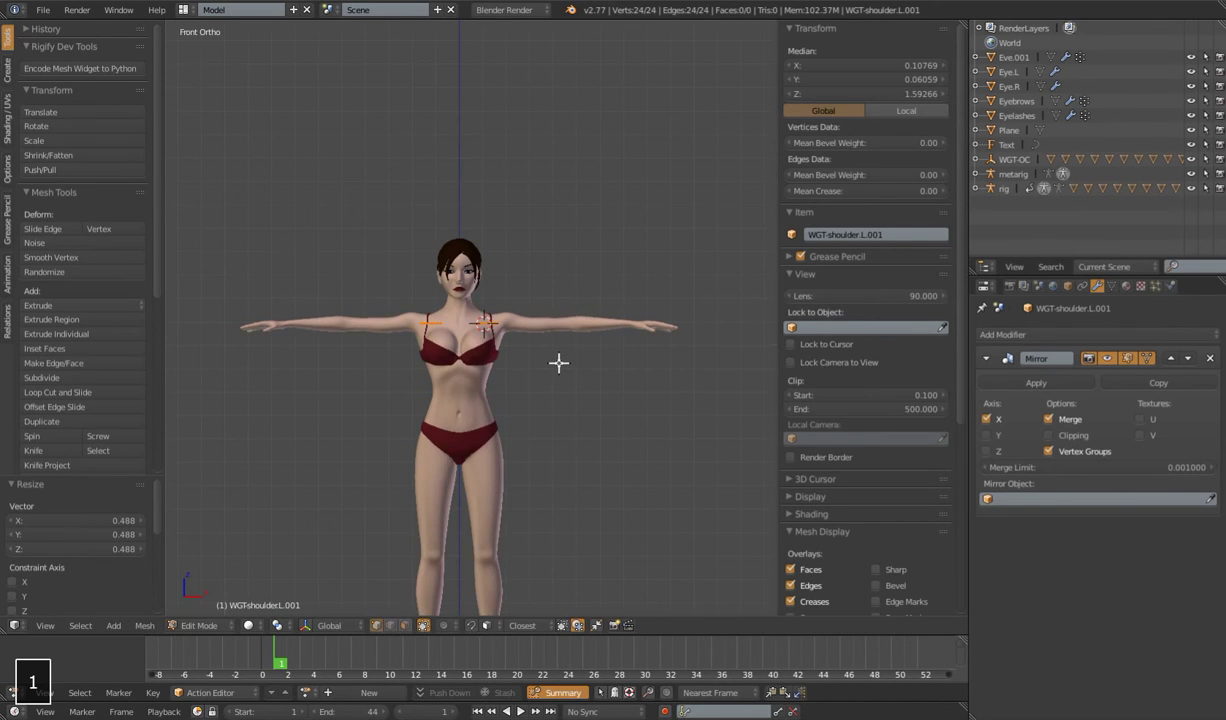
scroll(558, 362, "up", 7)
key("g")
key("z")
left_click(626, 389)
Narrow the circle along X and move it outward about 0.025 along X over the shoulder
key("s")
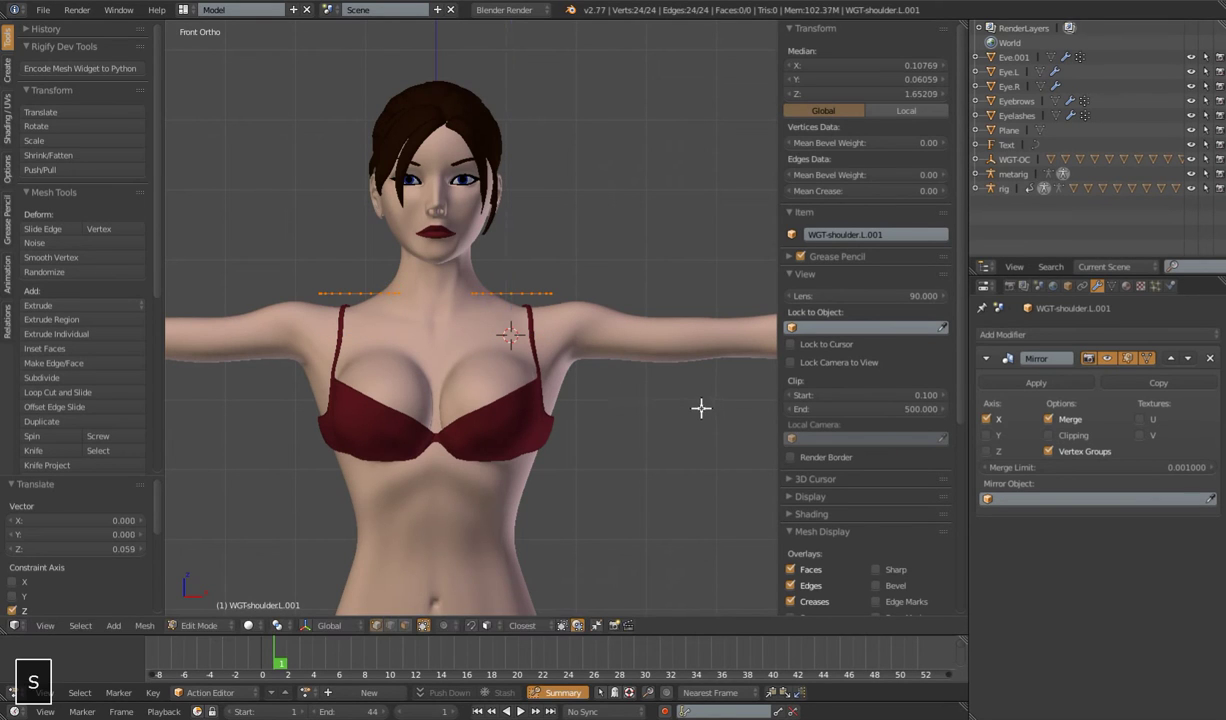
key("x")
left_click(596, 347)
key("g")
key("x")
left_click(615, 347)
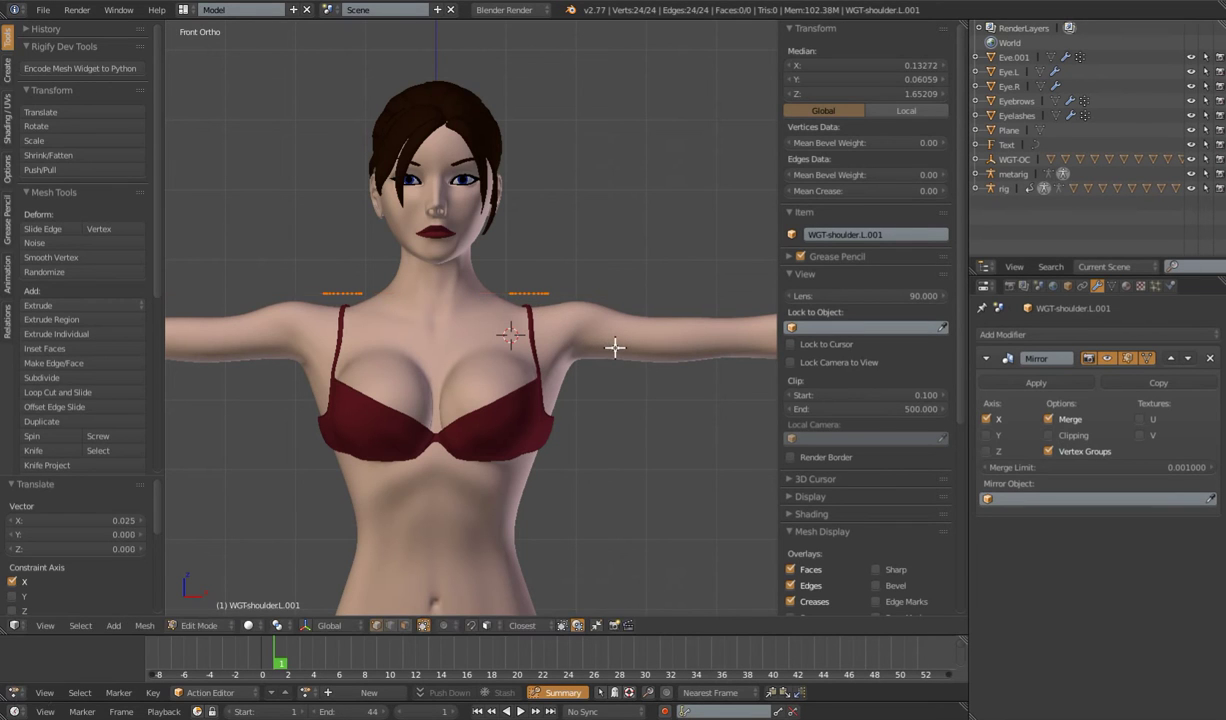
In the side view, move the shoulder circle back about 0.033 along Y
middle_click_drag(615, 347, 438, 393)
key("KP_3")
key("g")
key("y")
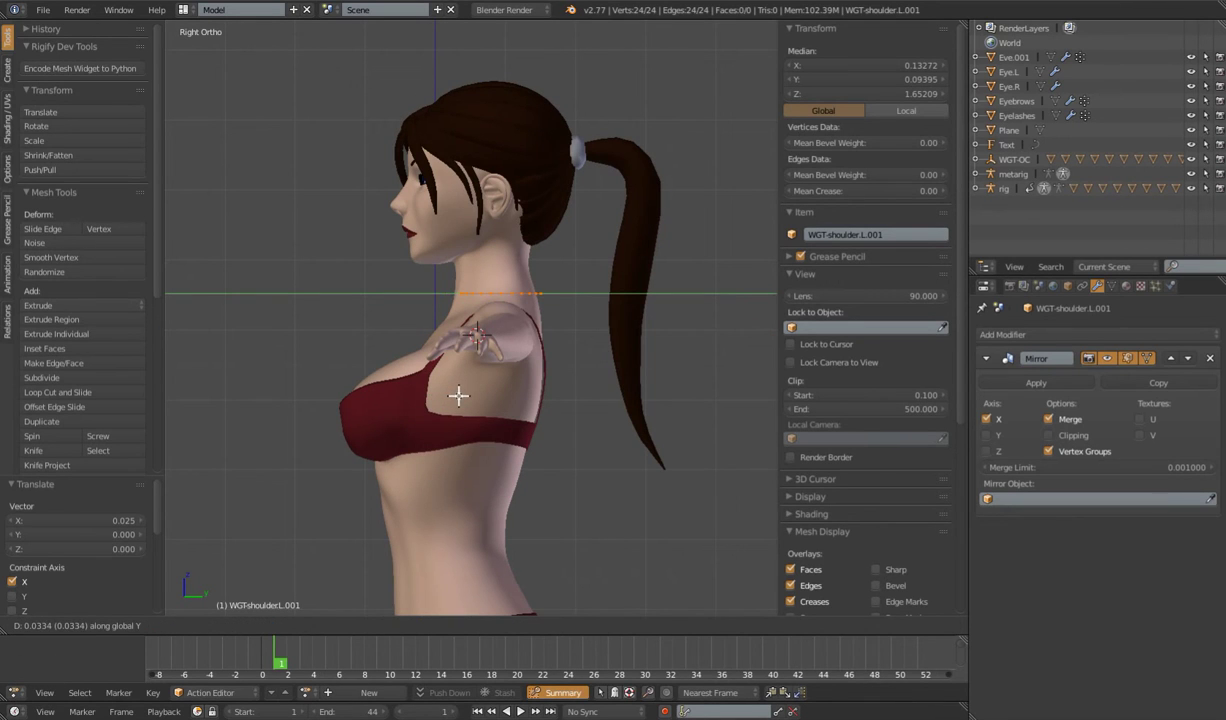
left_click(458, 396)
Enable proportional editing and lower the circle's front and back vertices about 0.026 along Z with smooth falloff
middle_click_drag(495, 325, 638, 411)
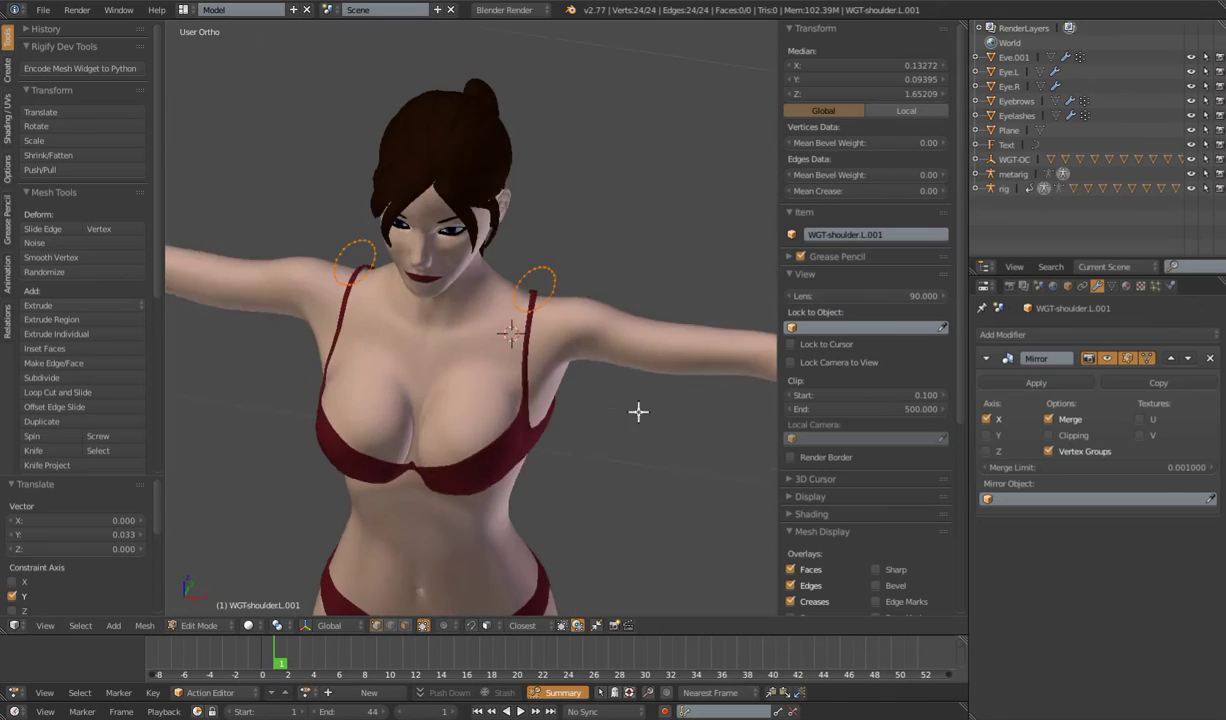
scroll(620, 370, "up", 2)
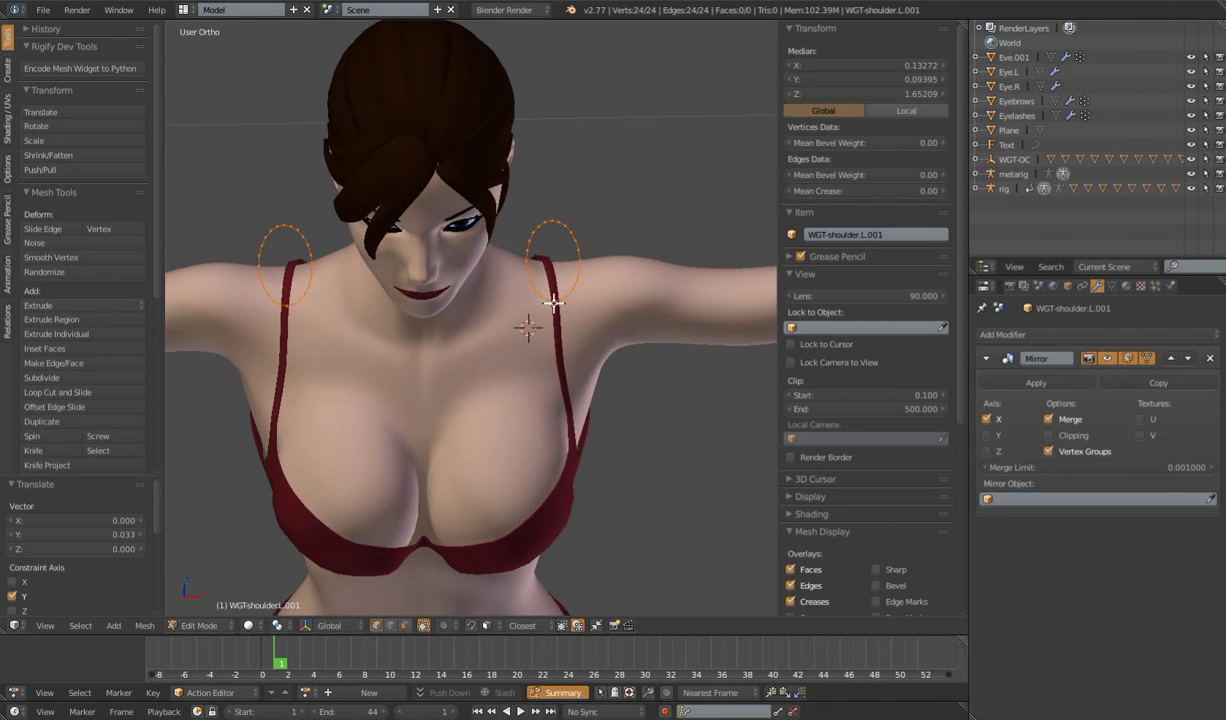
right_click(579, 327)
right_click(551, 215, "shift")
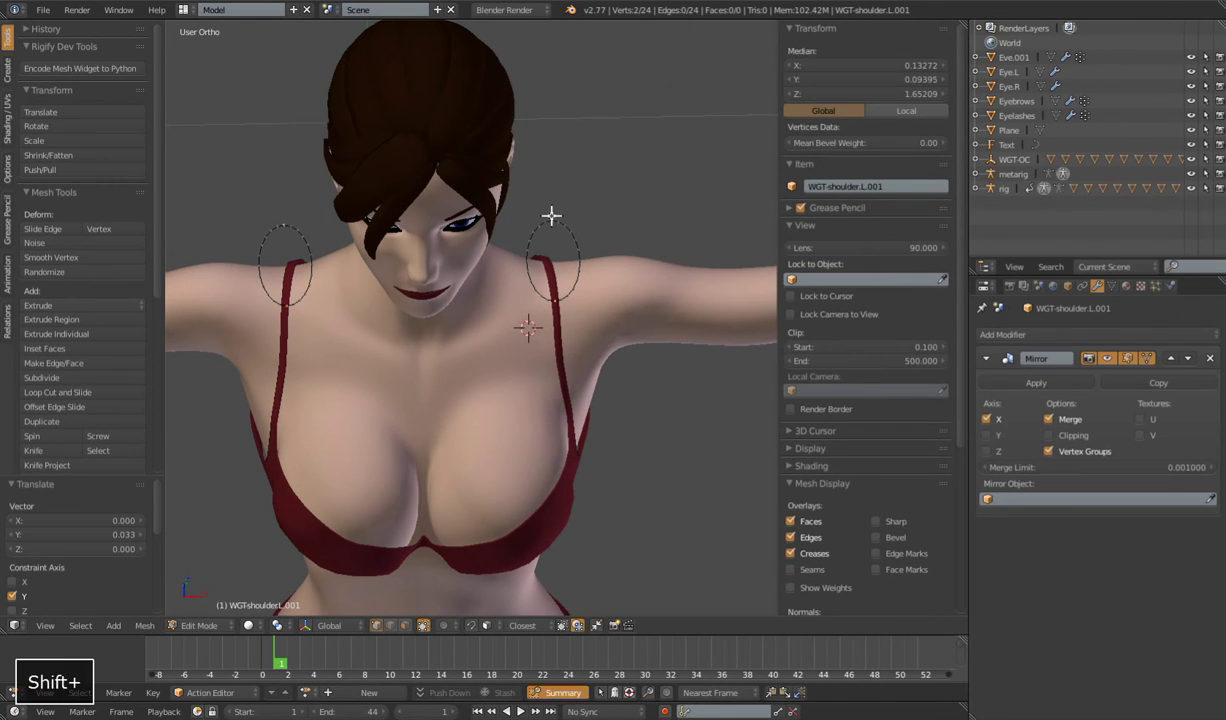
key("KP_1")
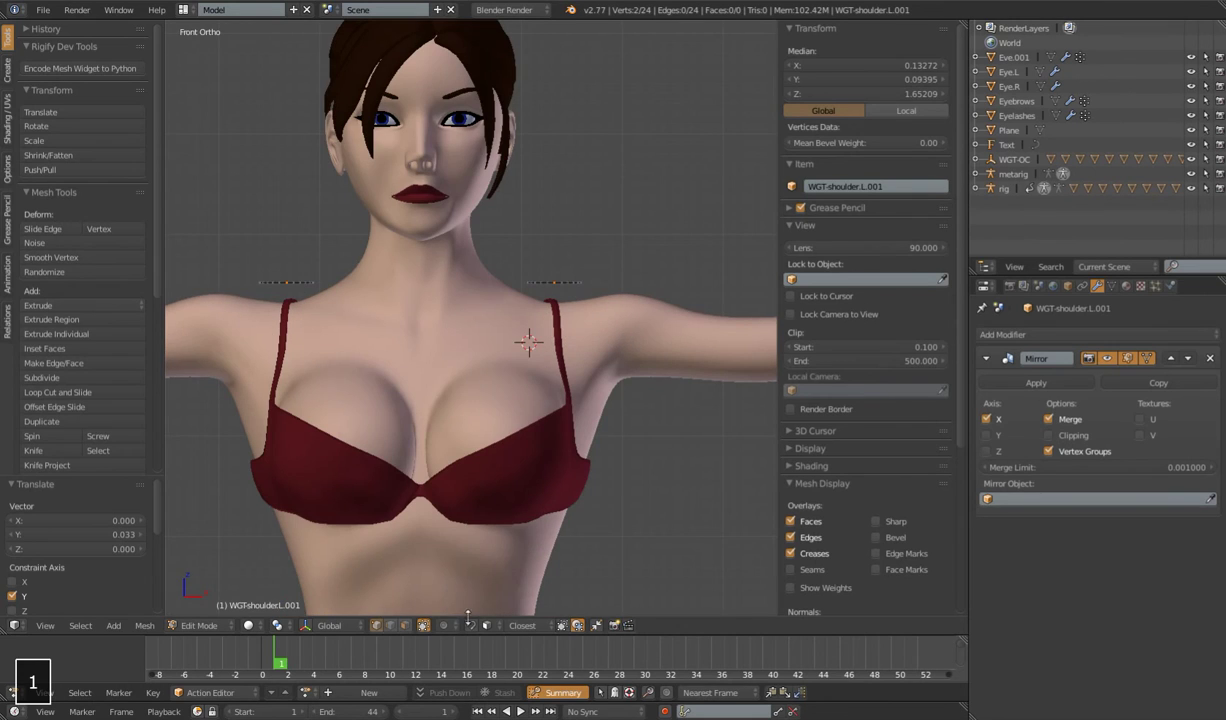
left_click(443, 625)
left_click(473, 561)
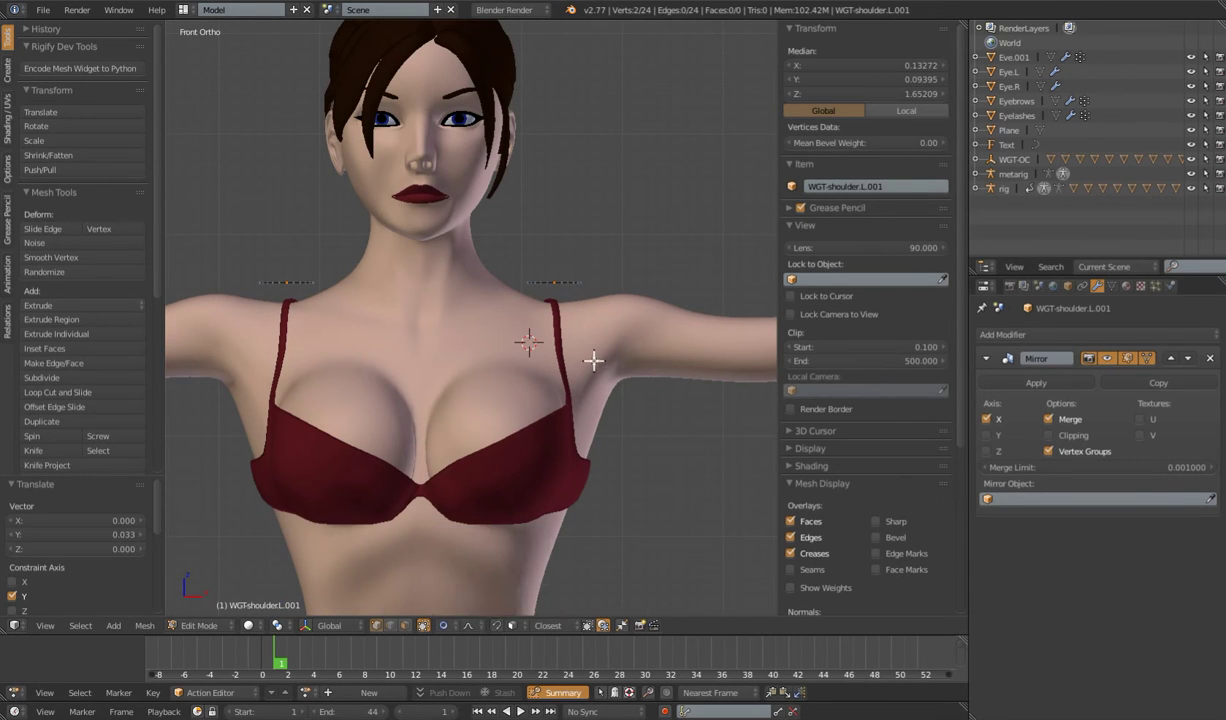
key("g")
key("z")
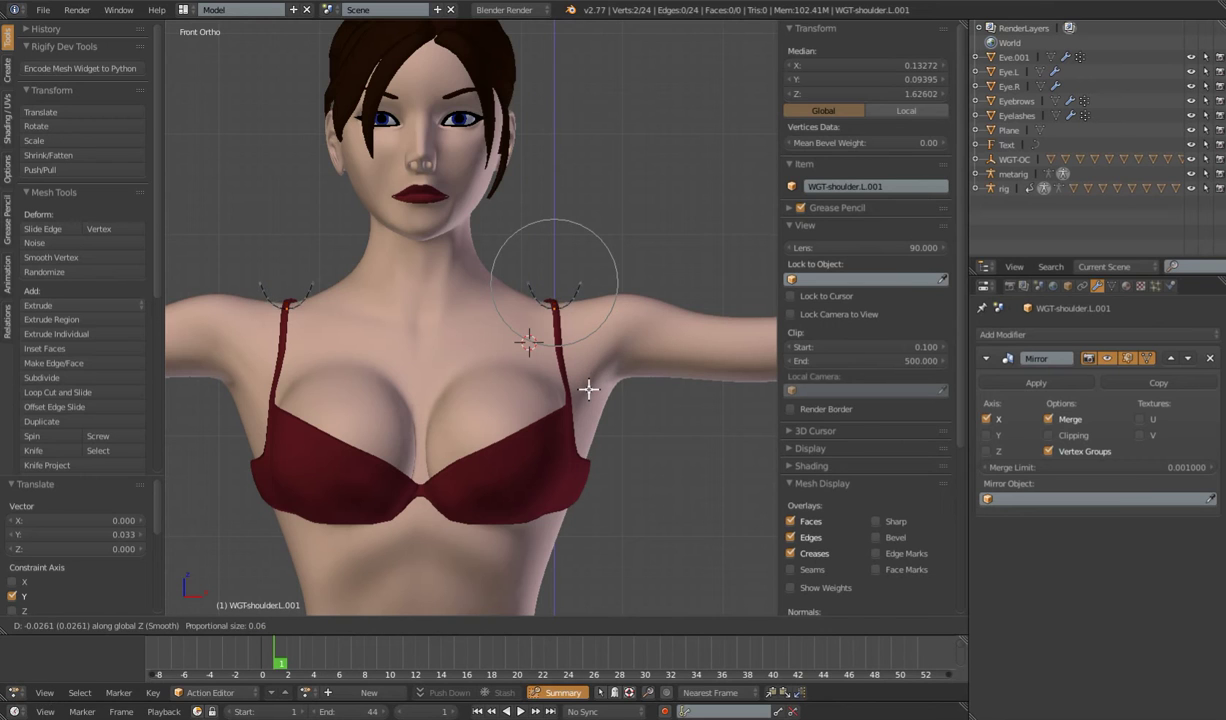
left_click(588, 389)
In the side view, lower the same two vertices about 0.007 more along Z with a smaller proportional influence
key("KP_3")
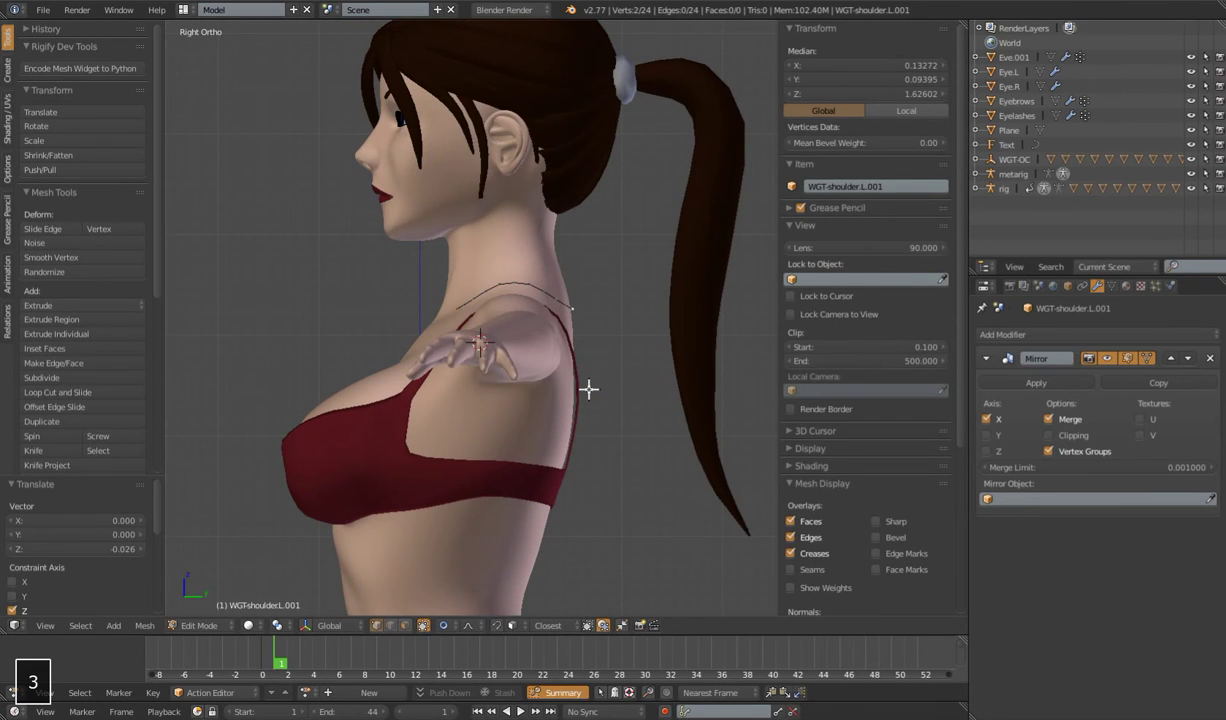
key("g")
key("z")
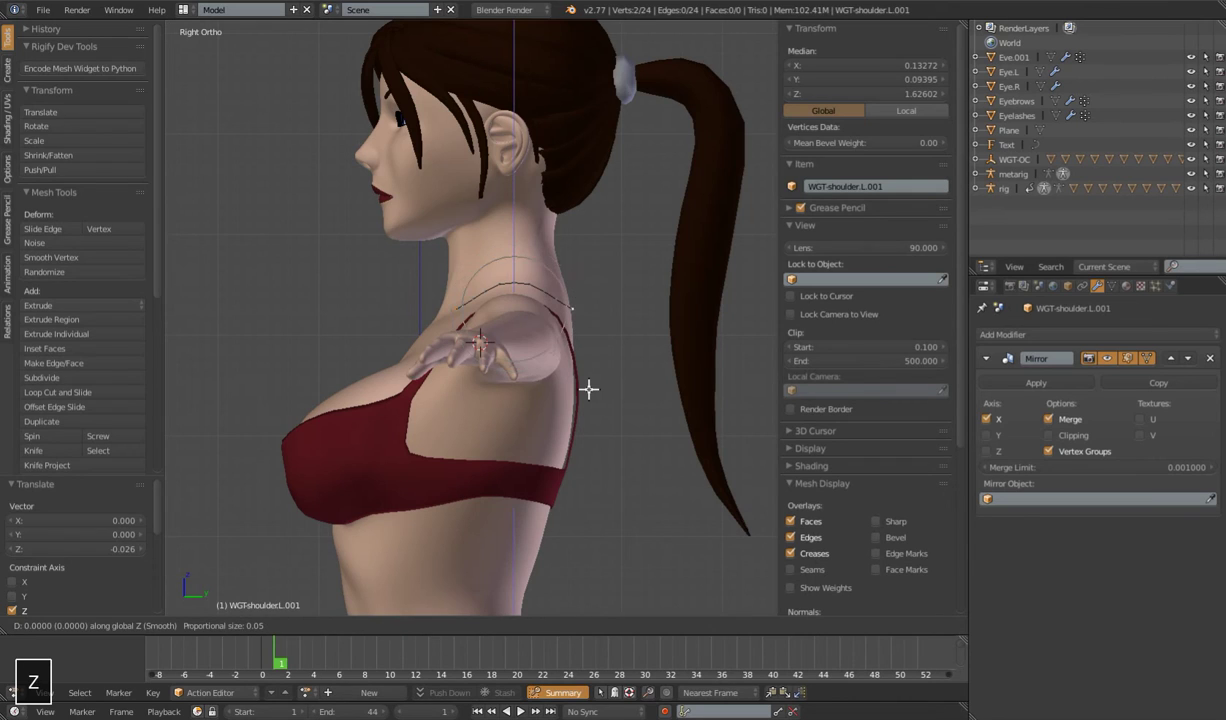
scroll(588, 389, "up", 5)
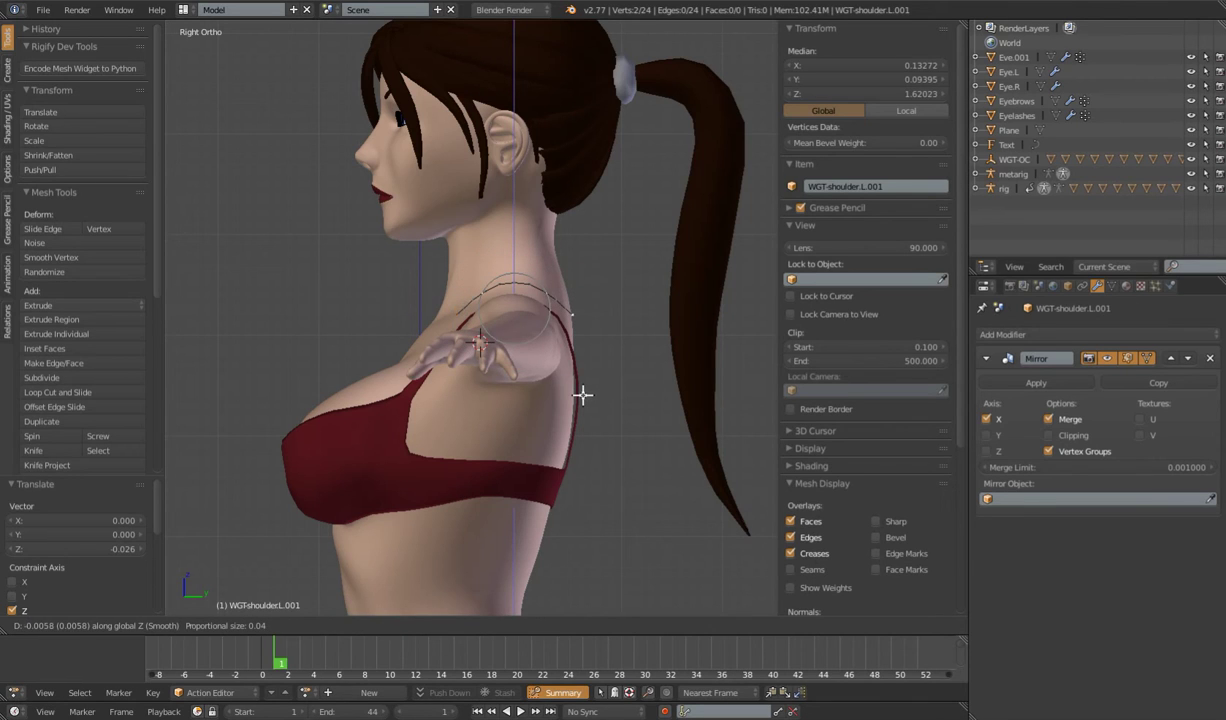
scroll(583, 395, "up", 2)
left_click(582, 396)
Leave mesh editing on the shoulder widget copy and apply its Mirror modifier
scroll(409, 333, "down", 4)
middle_click_drag(409, 333, 592, 408)
scroll(592, 408, "up", 4)
scroll(592, 408, "up", 3)
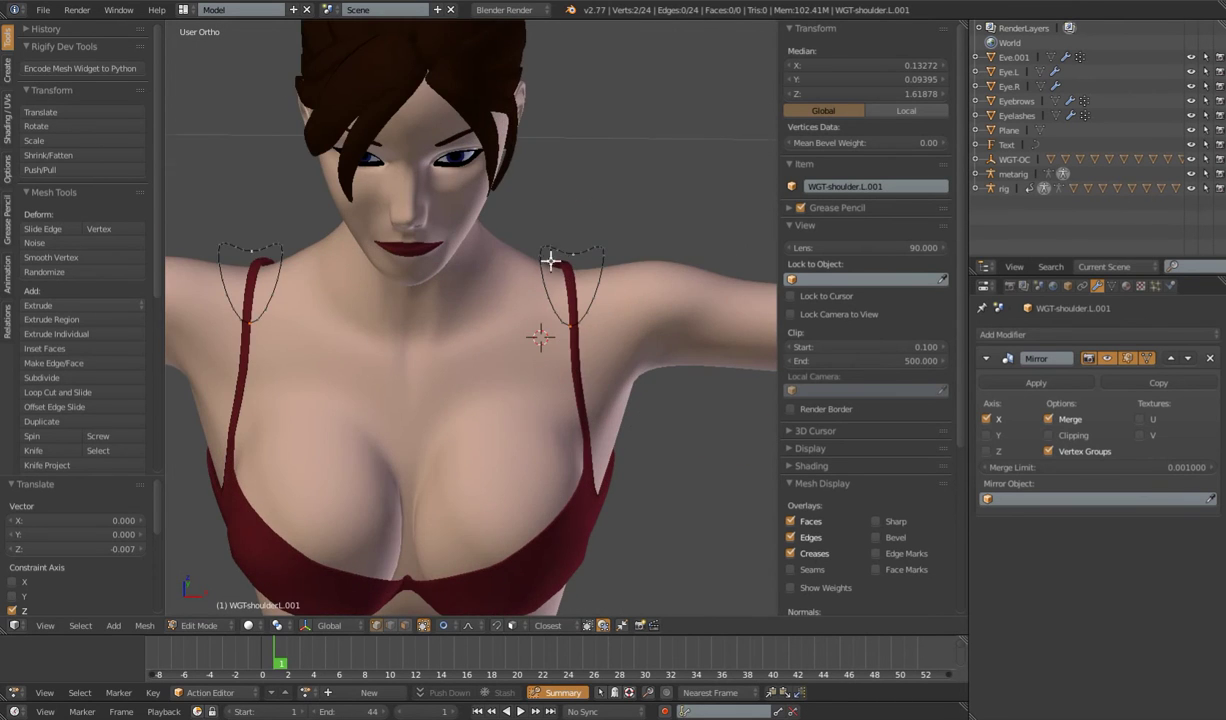
scroll(528, 334, "down", 4)
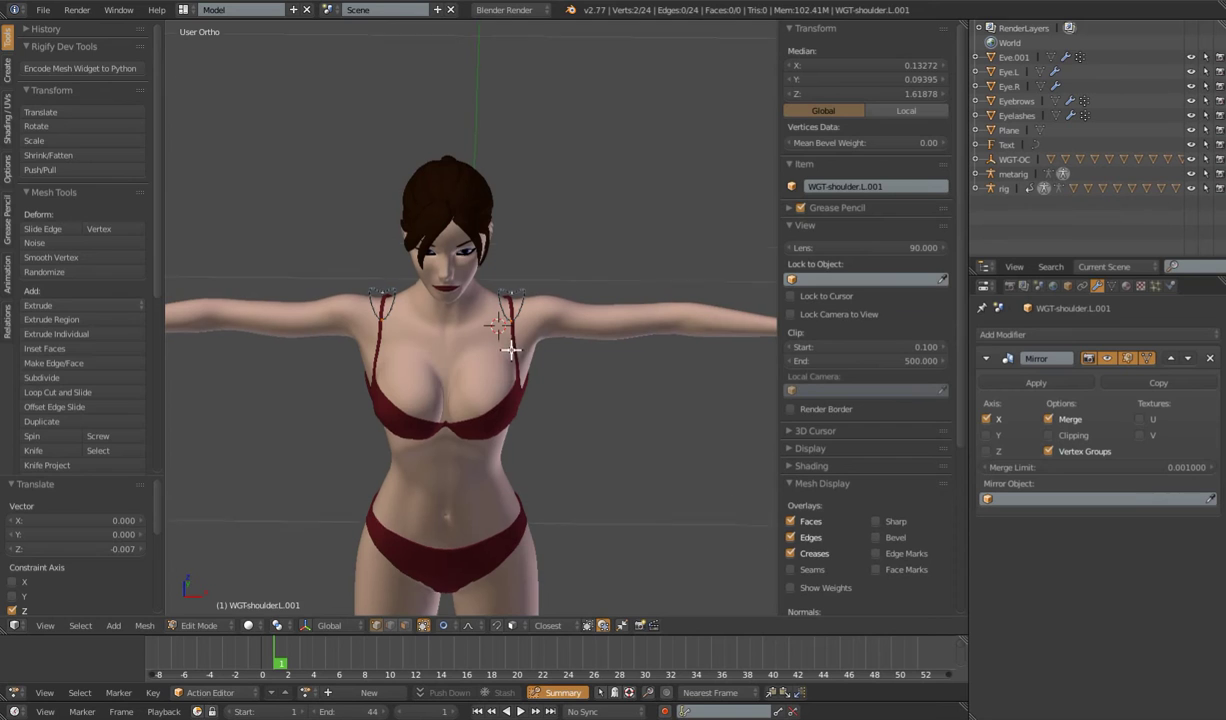
key("Tab")
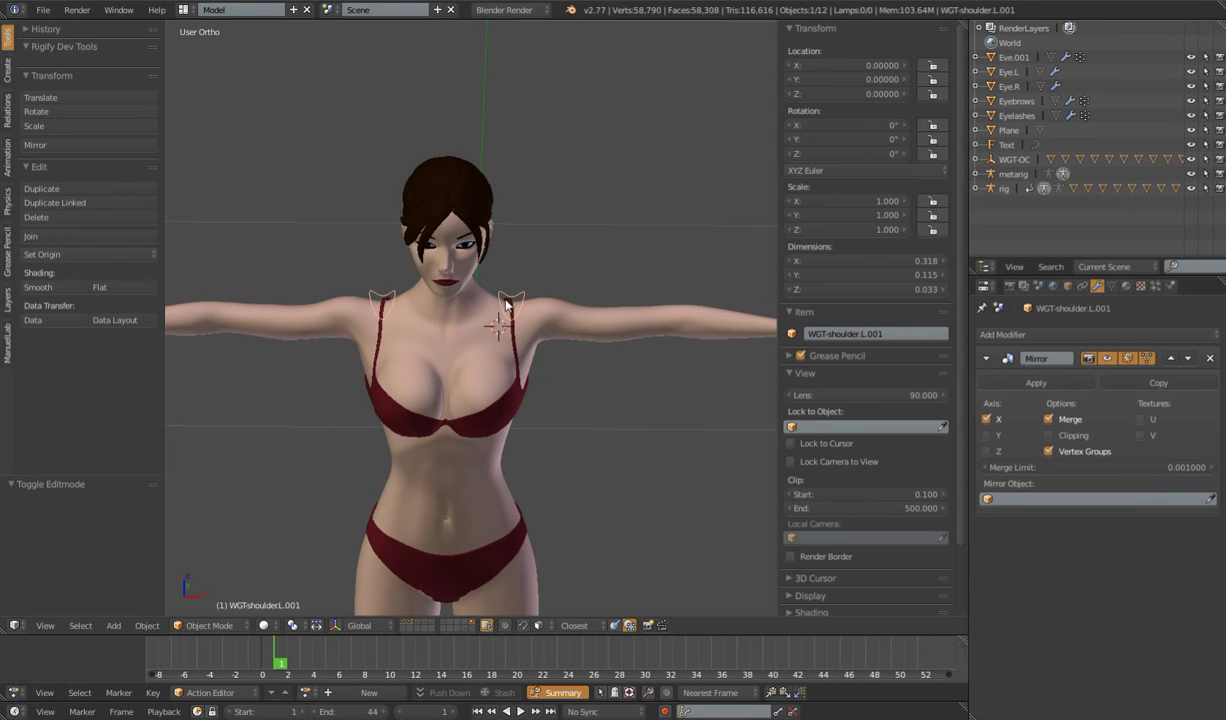
key("Tab")
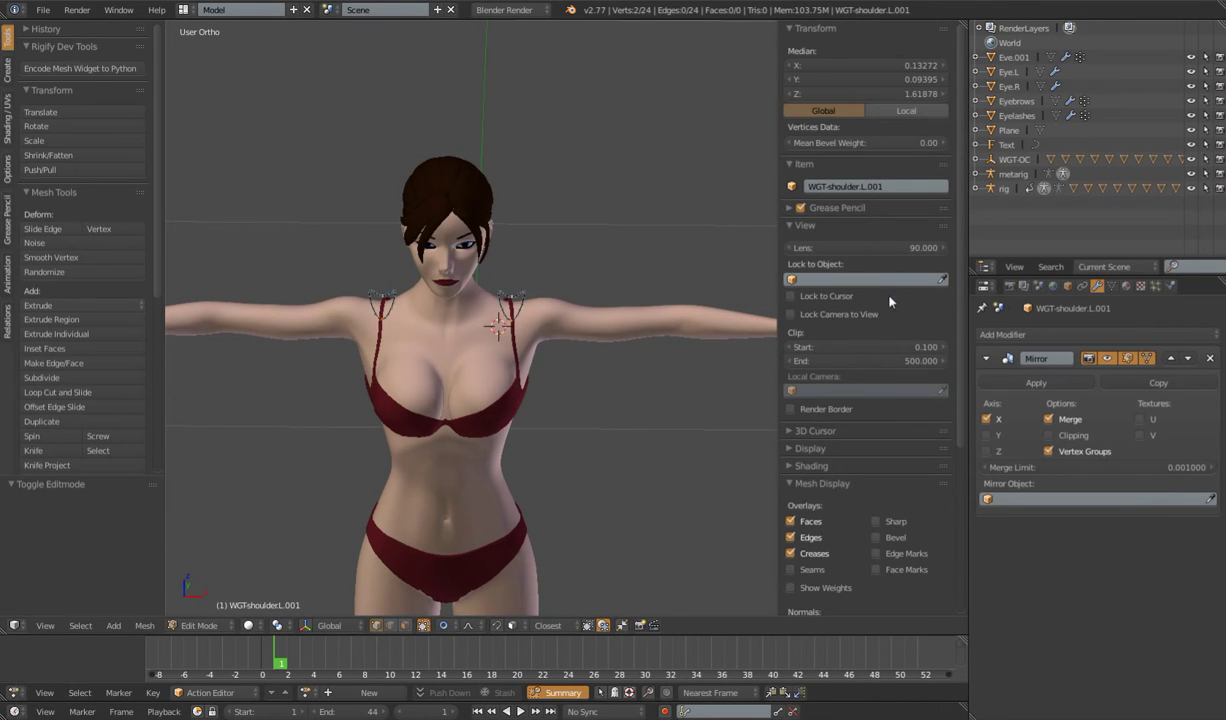
key("Tab")
left_click(1038, 384)
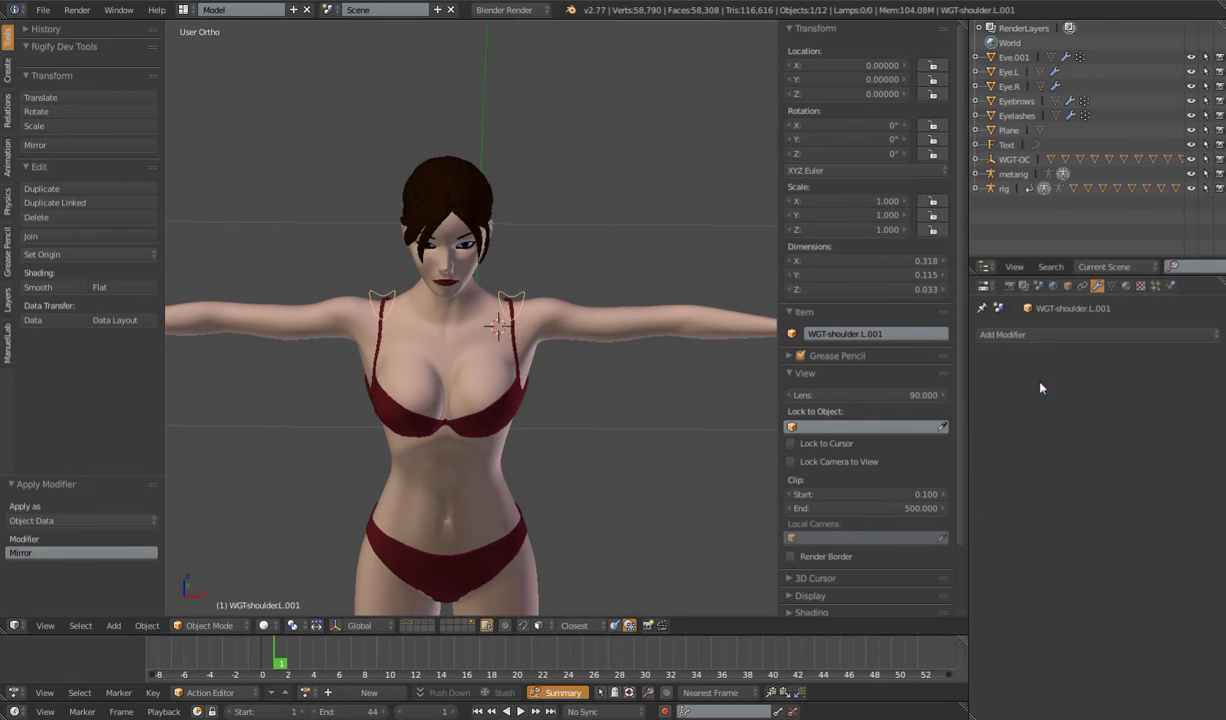
Separate the linked loop over the character's left shoulder into its own object and check that each loop selects individually
key("Tab")
scroll(540, 290, "up", 3)
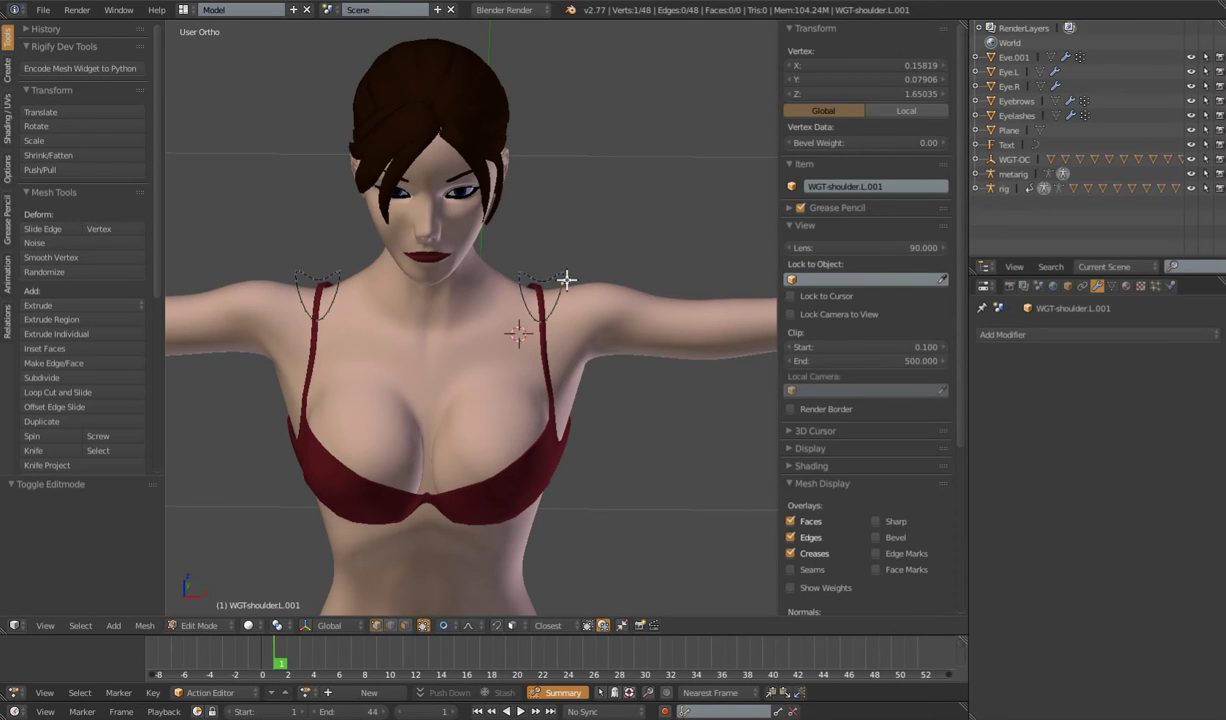
key("ctrl+l")
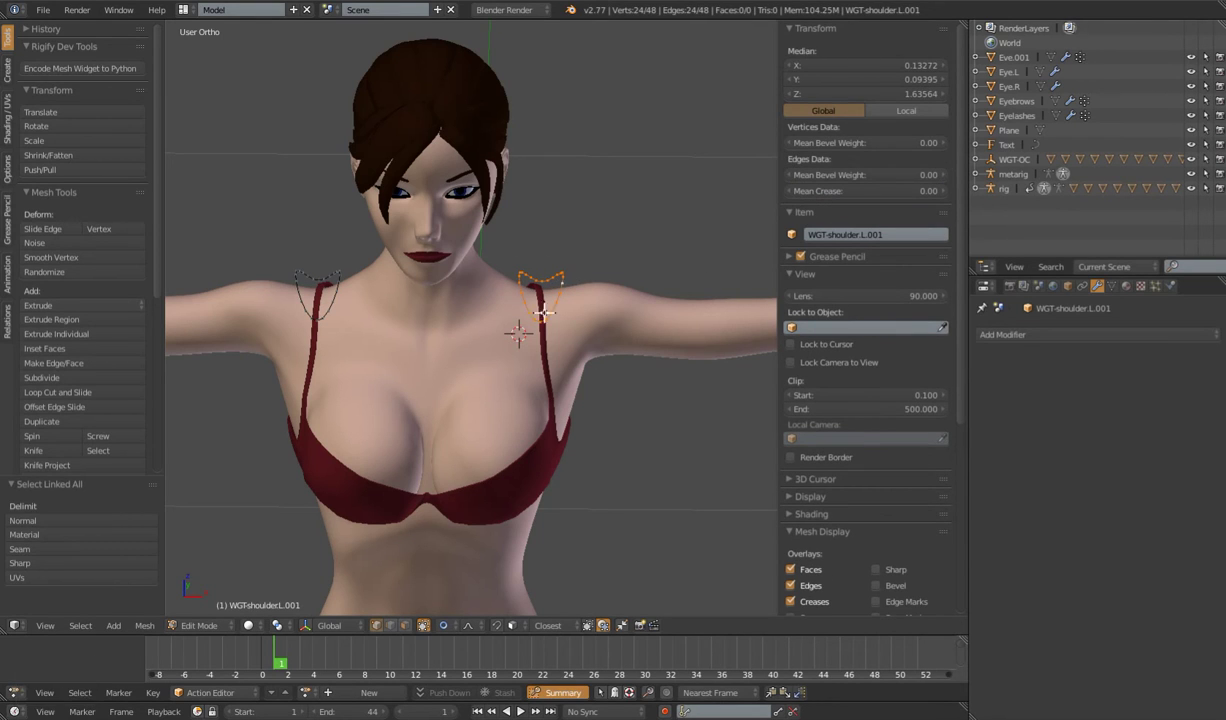
key("p")
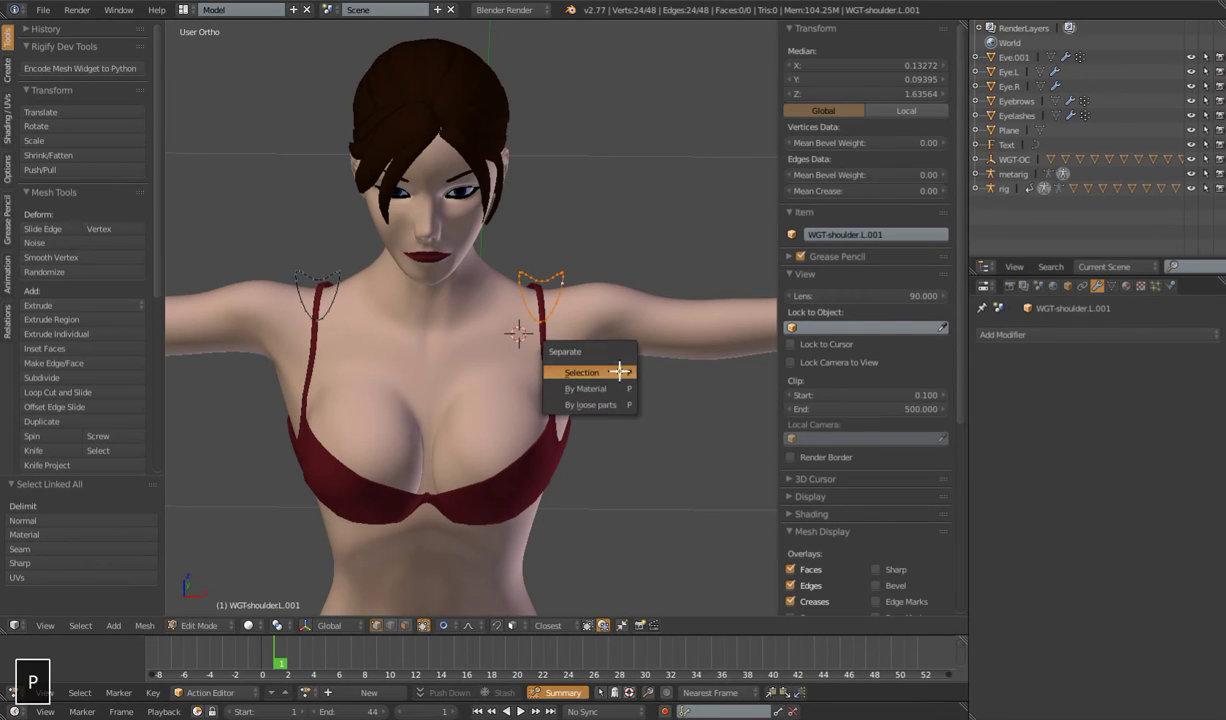
left_click(582, 372)
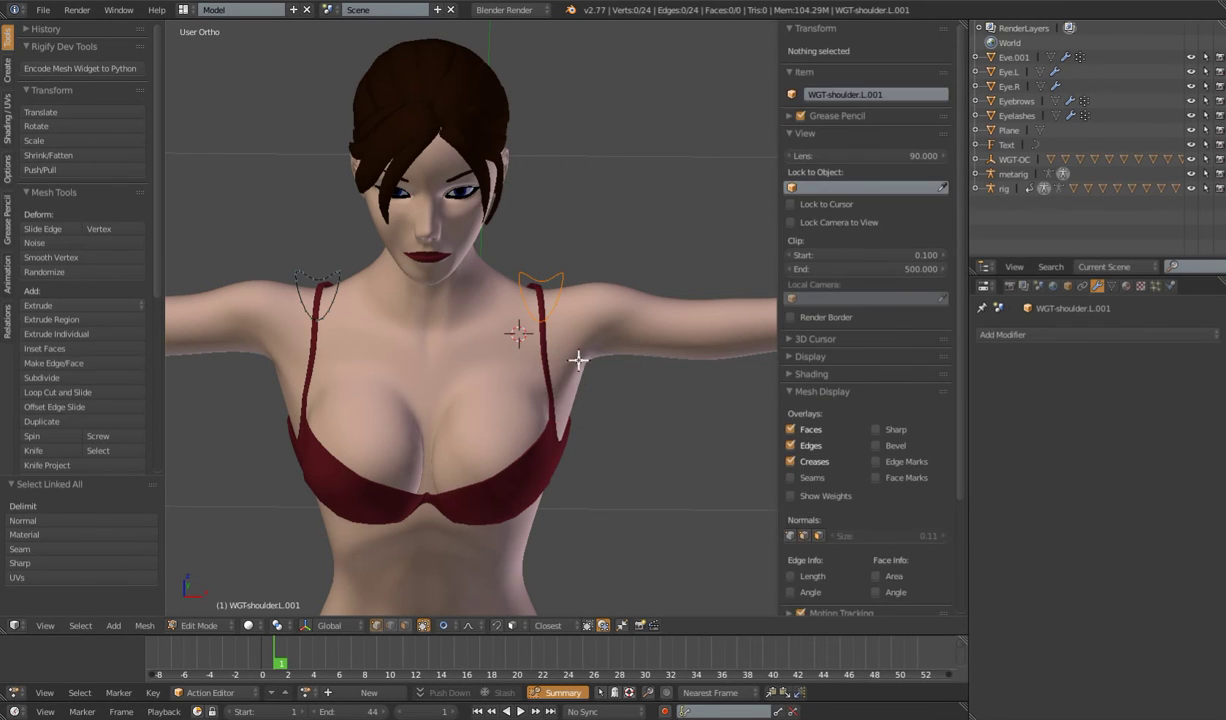
key("Tab")
right_click(503, 268)
right_click(338, 271)
right_click(522, 279)
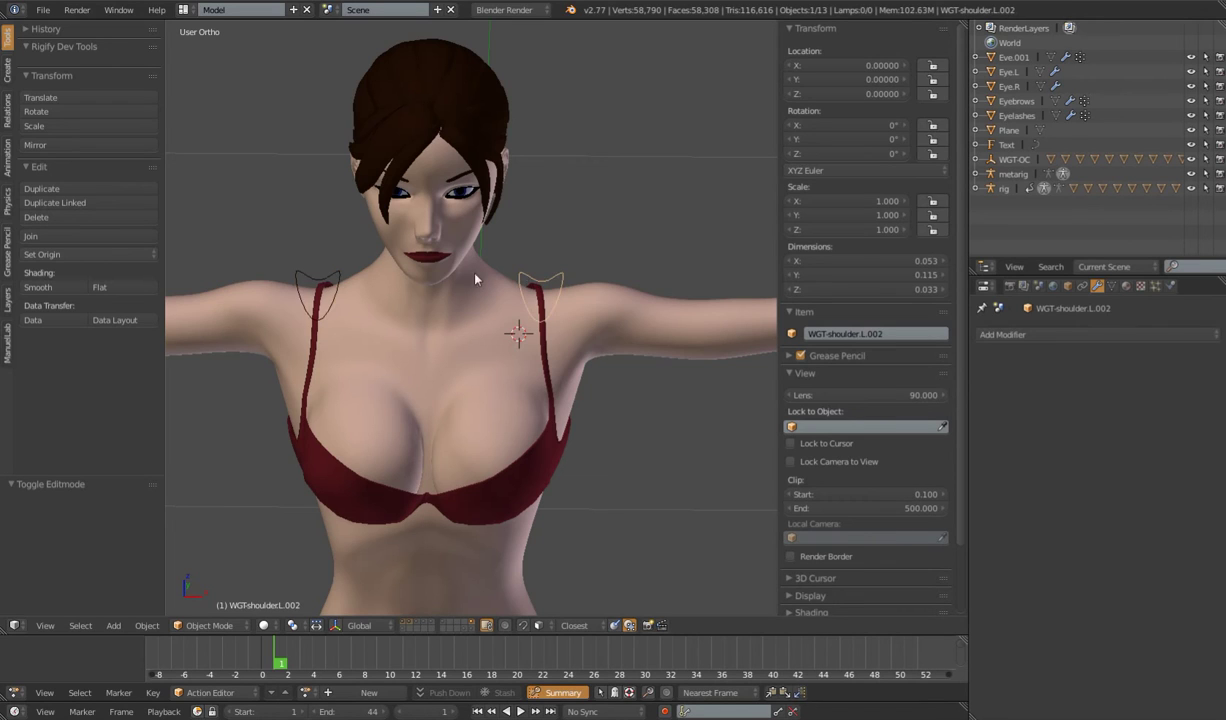
right_click(347, 273)
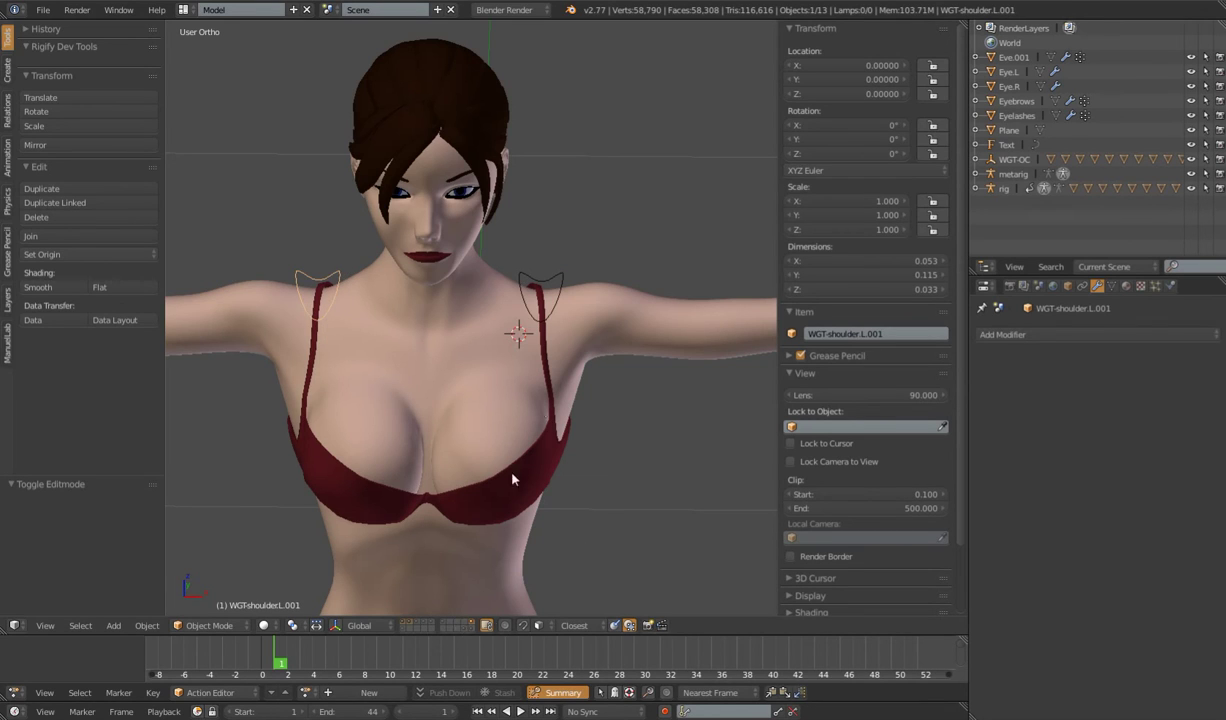
Isolate the widgets by hiding the character's layers, and join the separated left shoulder loop into WGT-shoulder.L
right_click(522, 279)
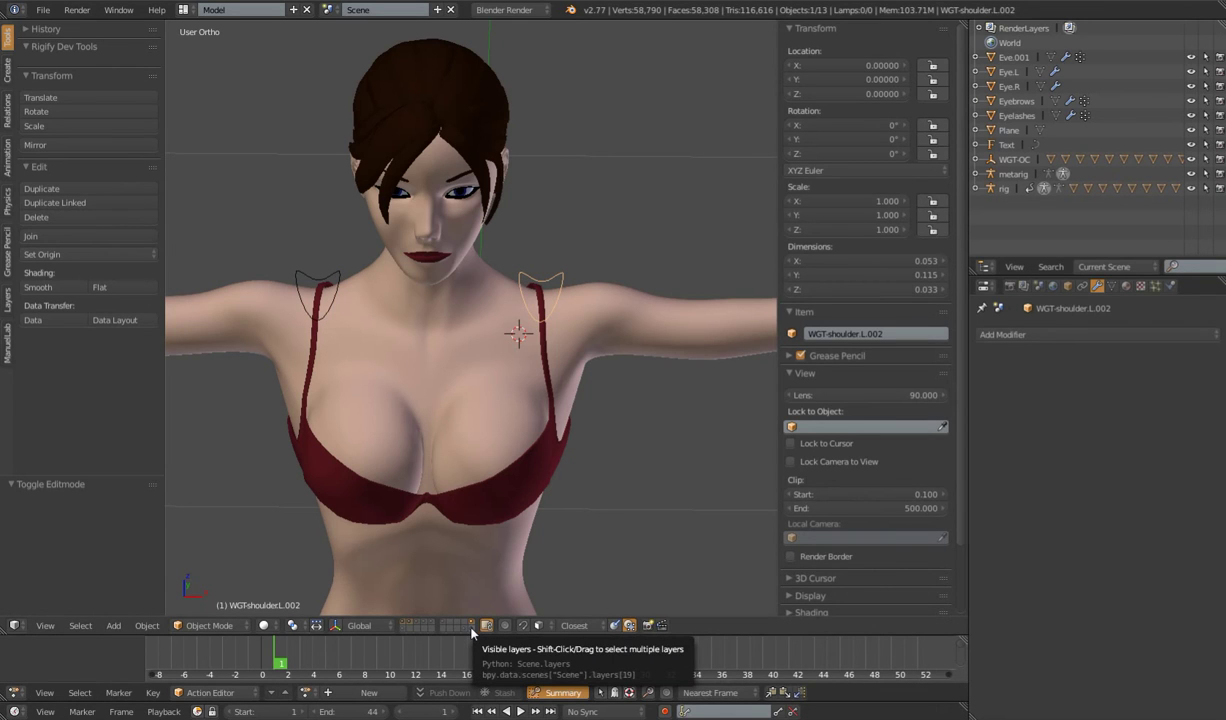
left_click(472, 630, "shift")
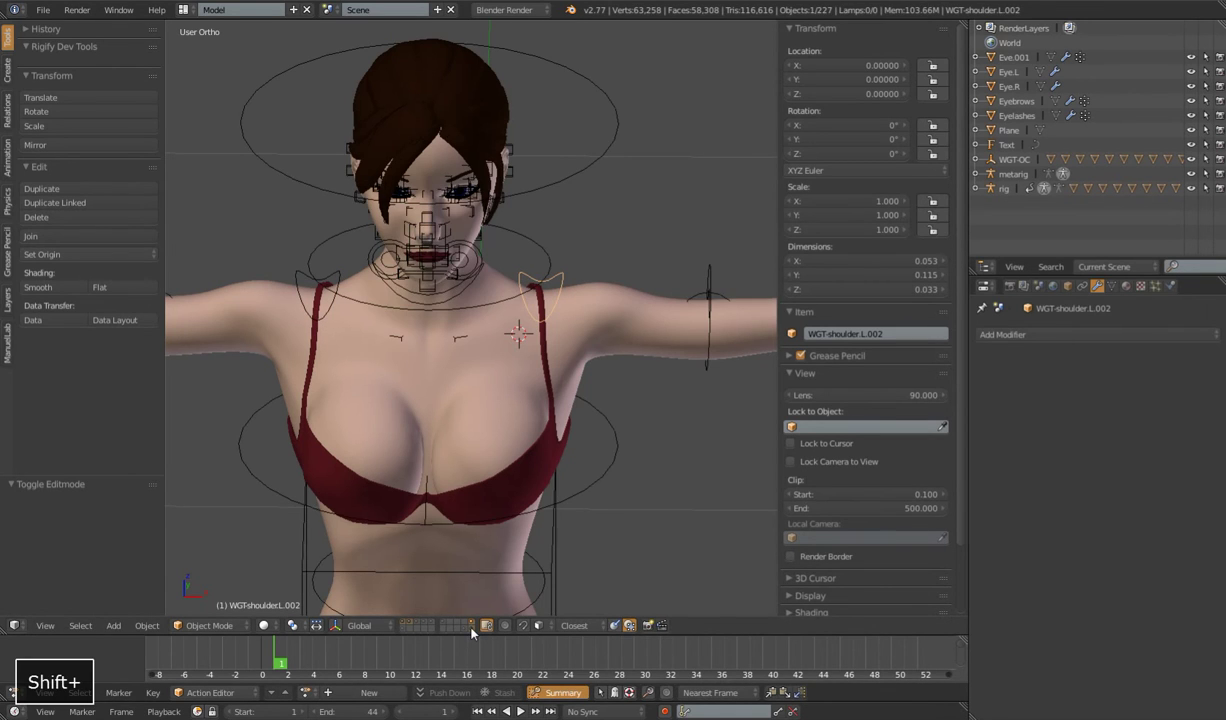
left_click(471, 621)
left_click(471, 627, "shift")
middle_click_drag(535, 407, 538, 374)
scroll(538, 379, "up", 3)
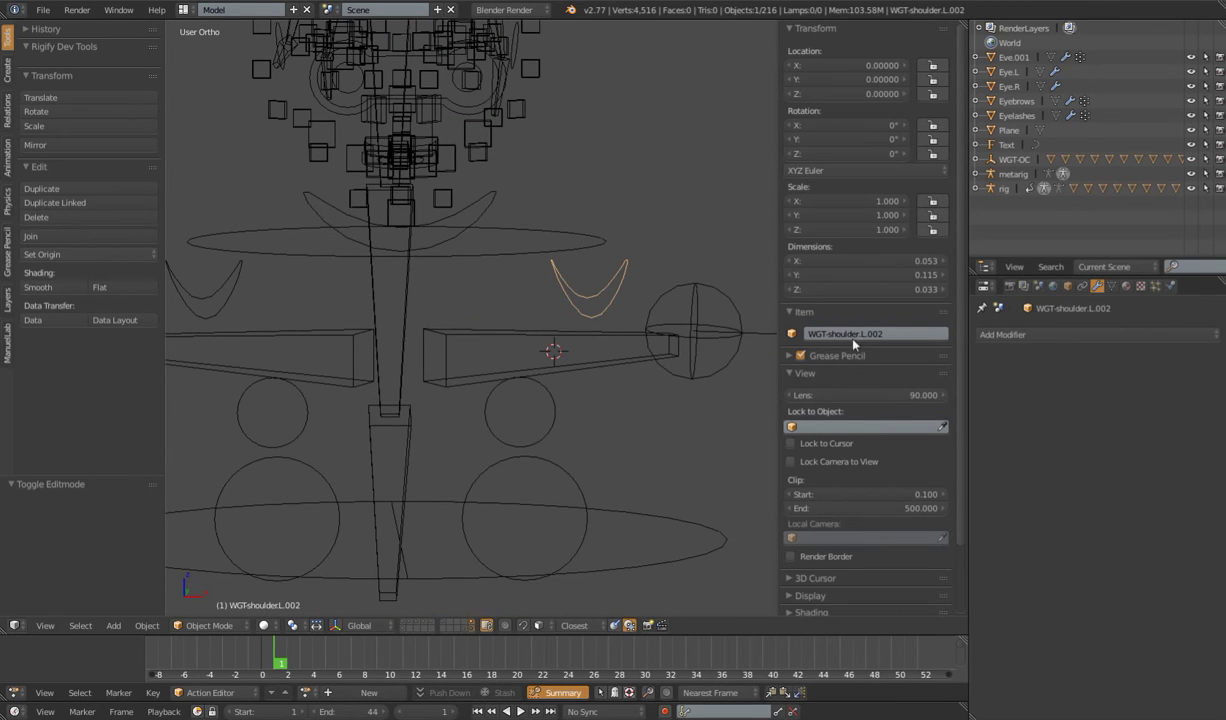
right_click(592, 343, "shift")
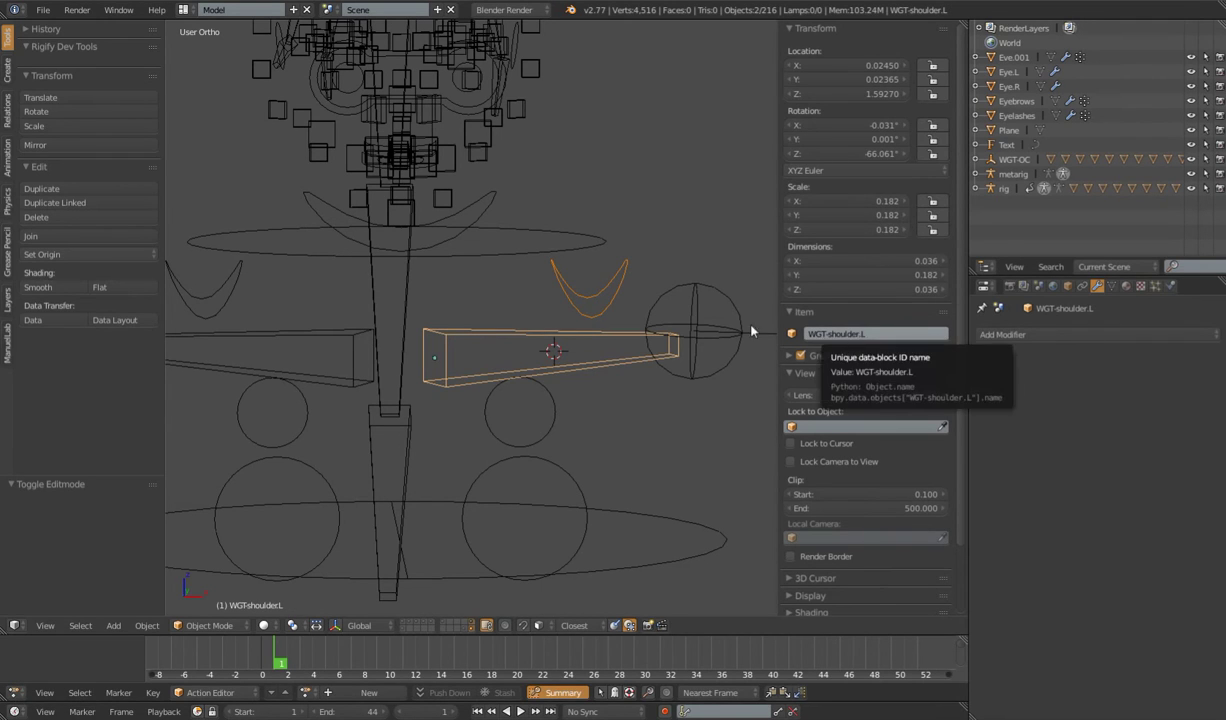
key("ctrl+j")
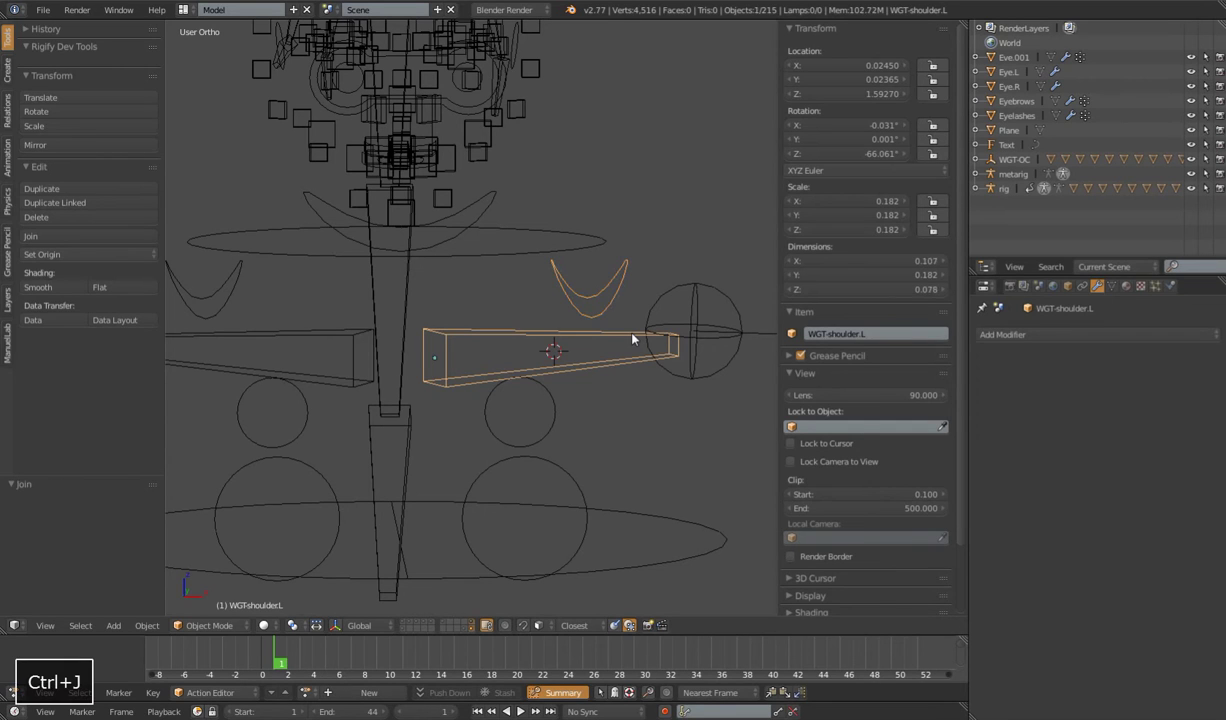
Delete all vertices of the old tapered box from WGT-shoulder.L, keeping only the curved loop
key("Tab")
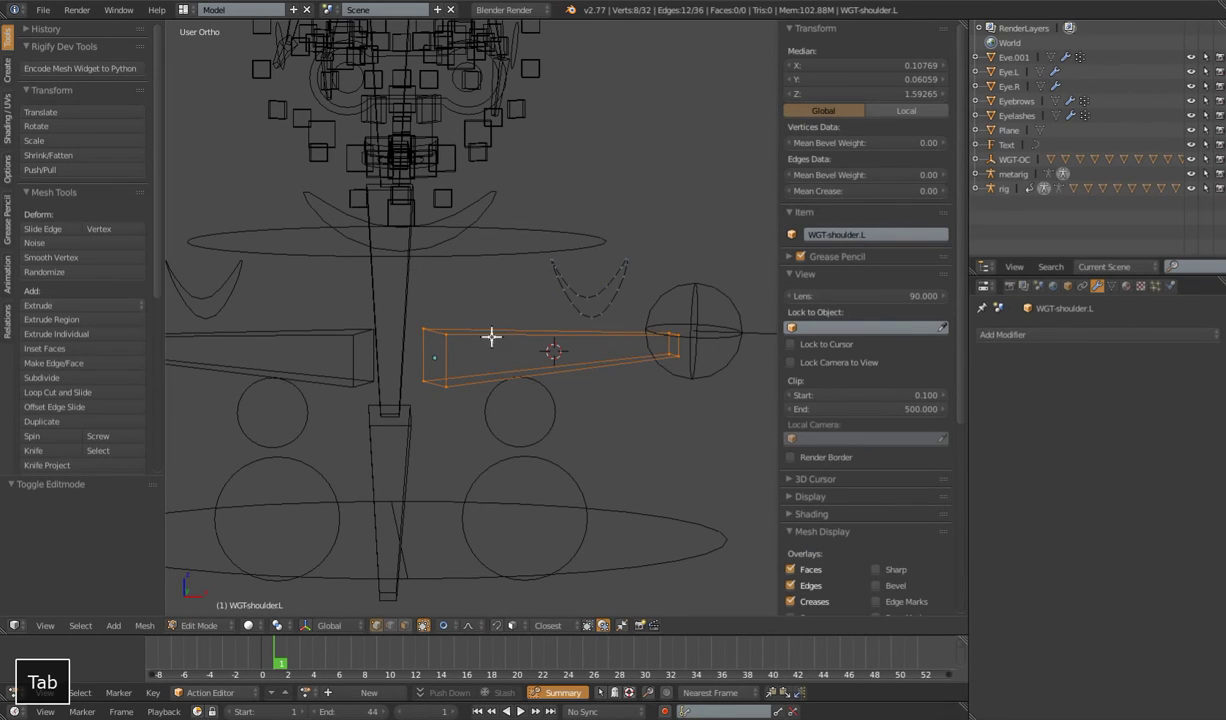
right_click(446, 334)
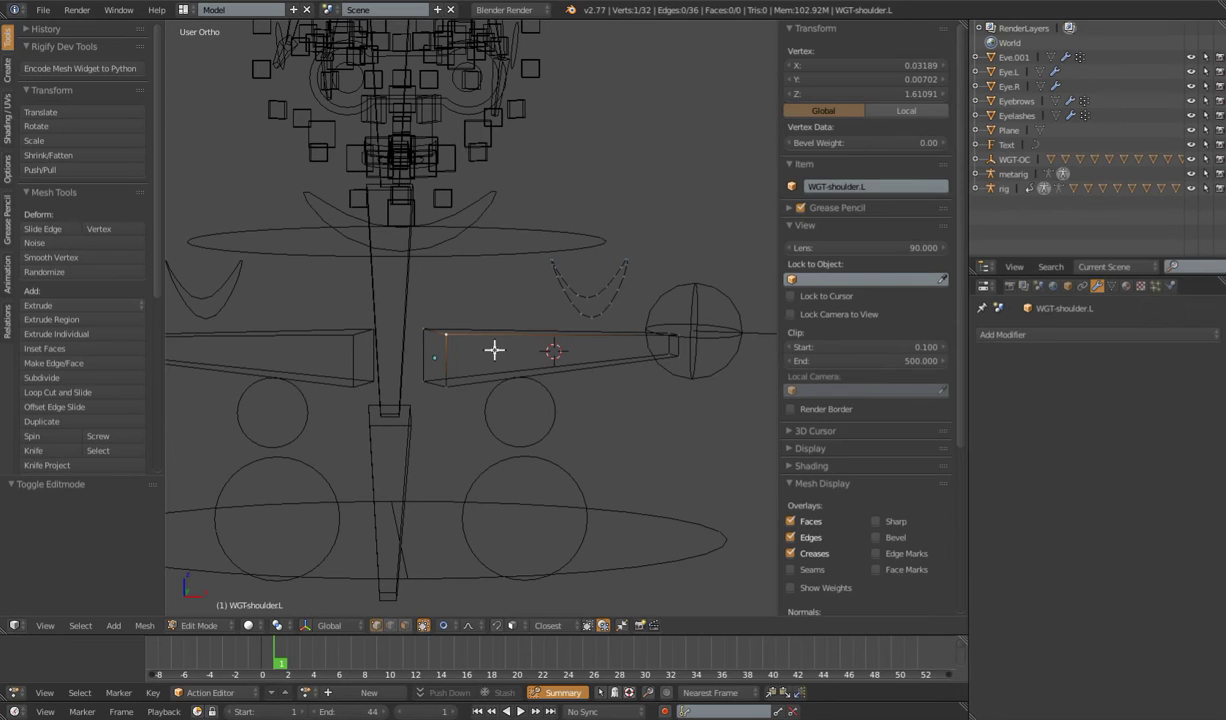
key("ctrl+l")
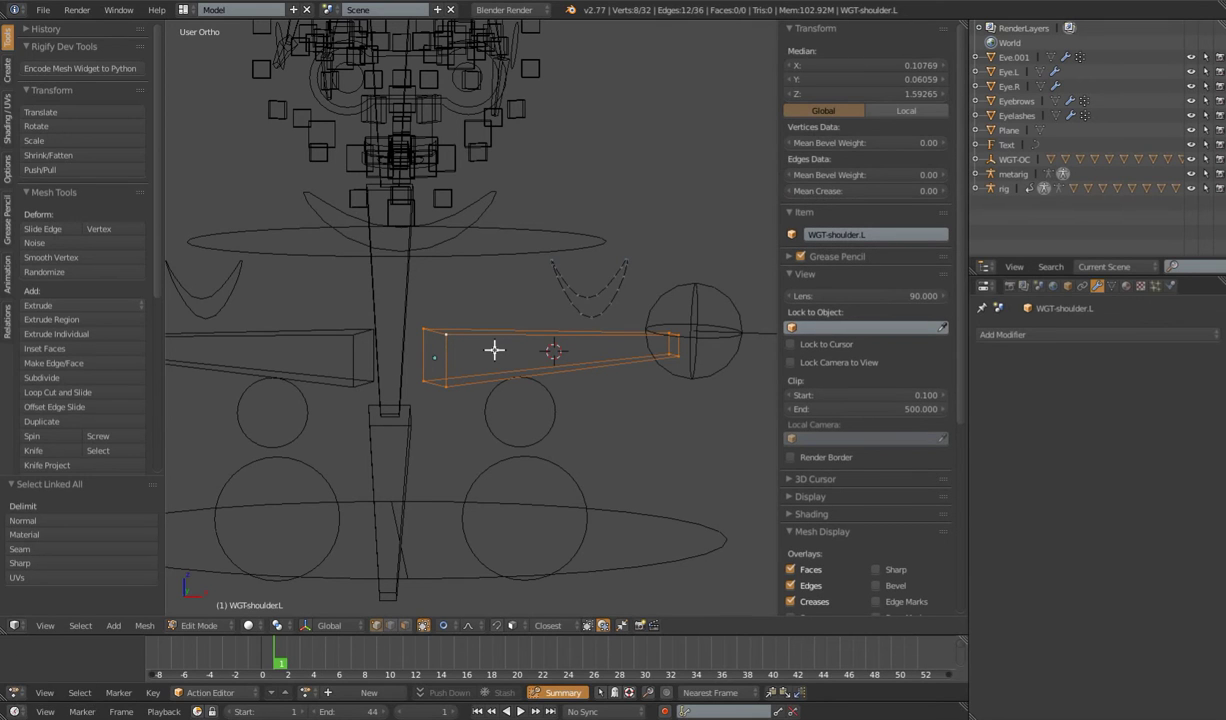
key("x")
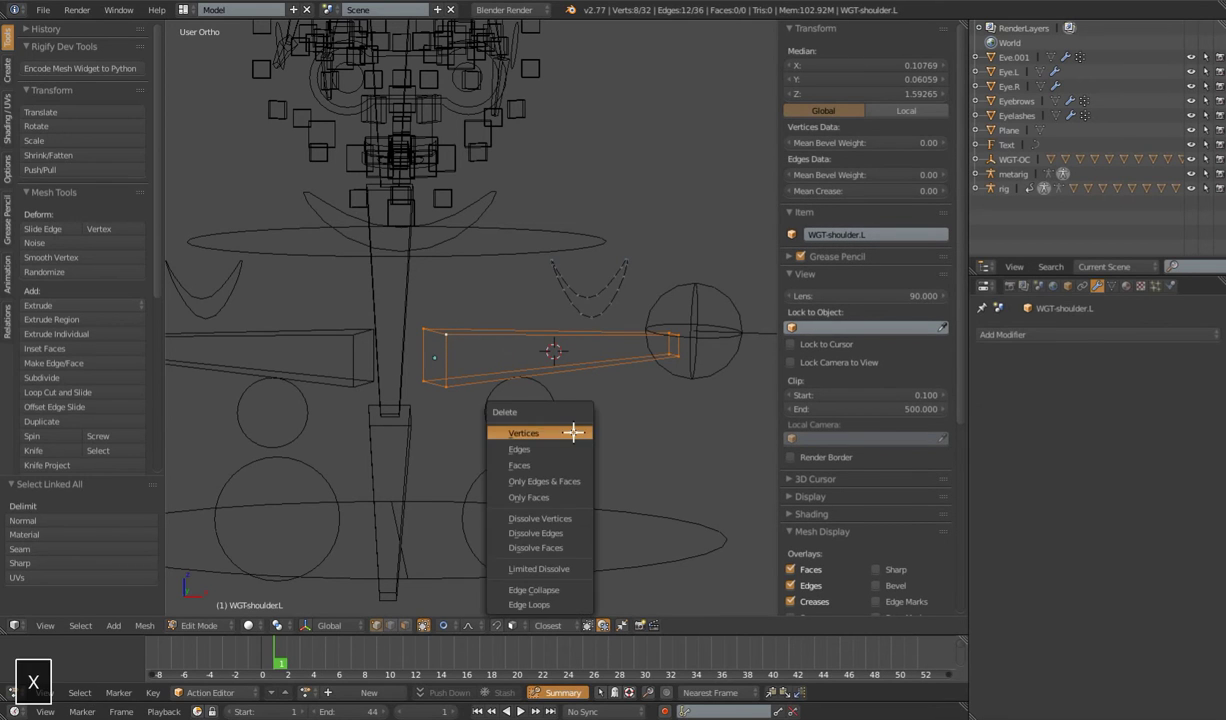
left_click(573, 432)
scroll(573, 432, "down", 5)
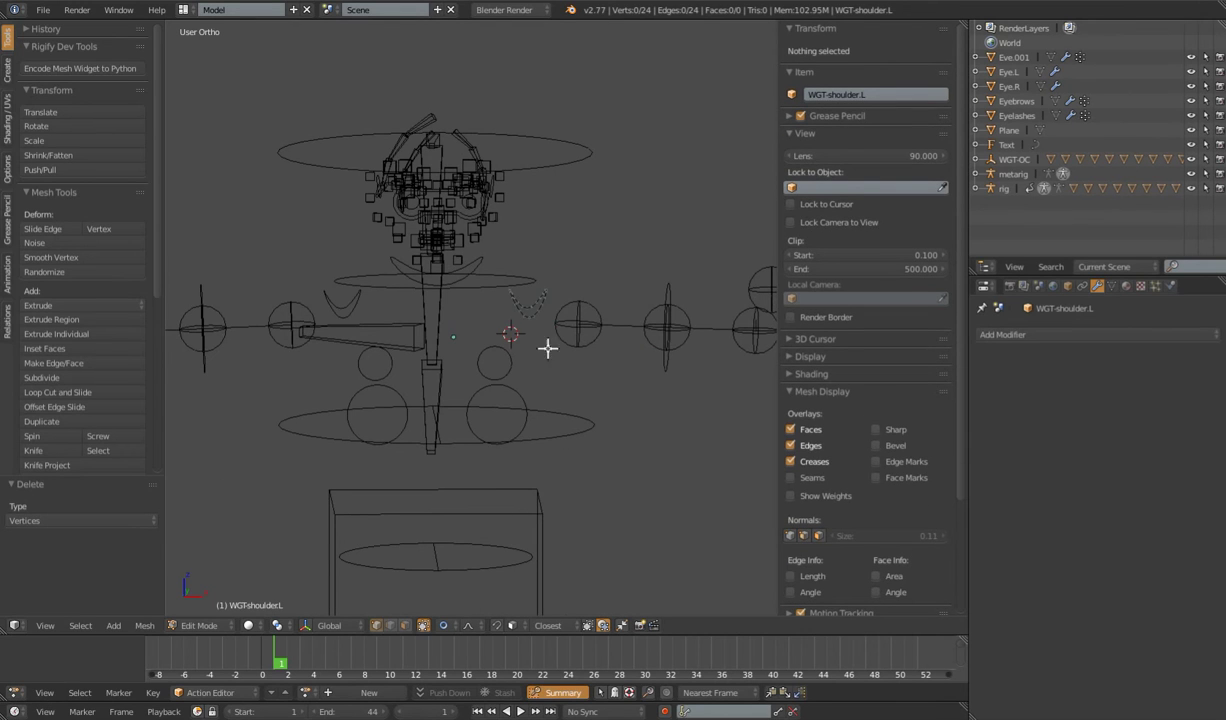
scroll(531, 320, "up", 4)
key("Tab")
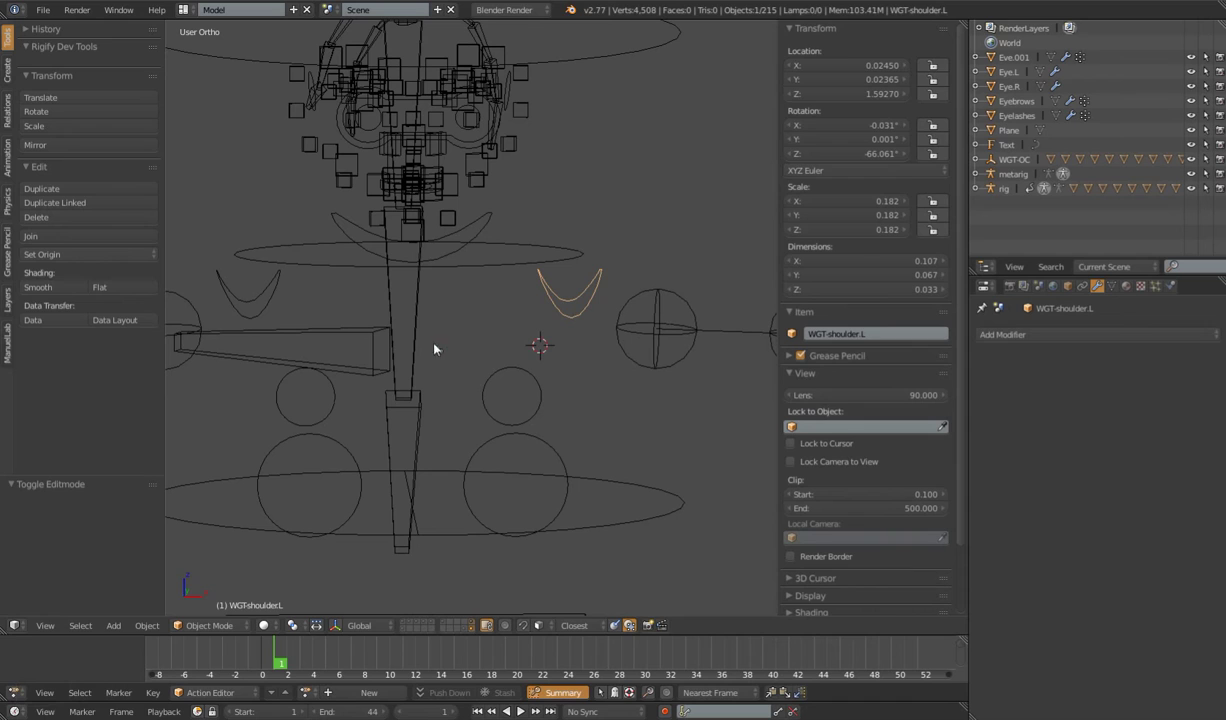
right_click(365, 343)
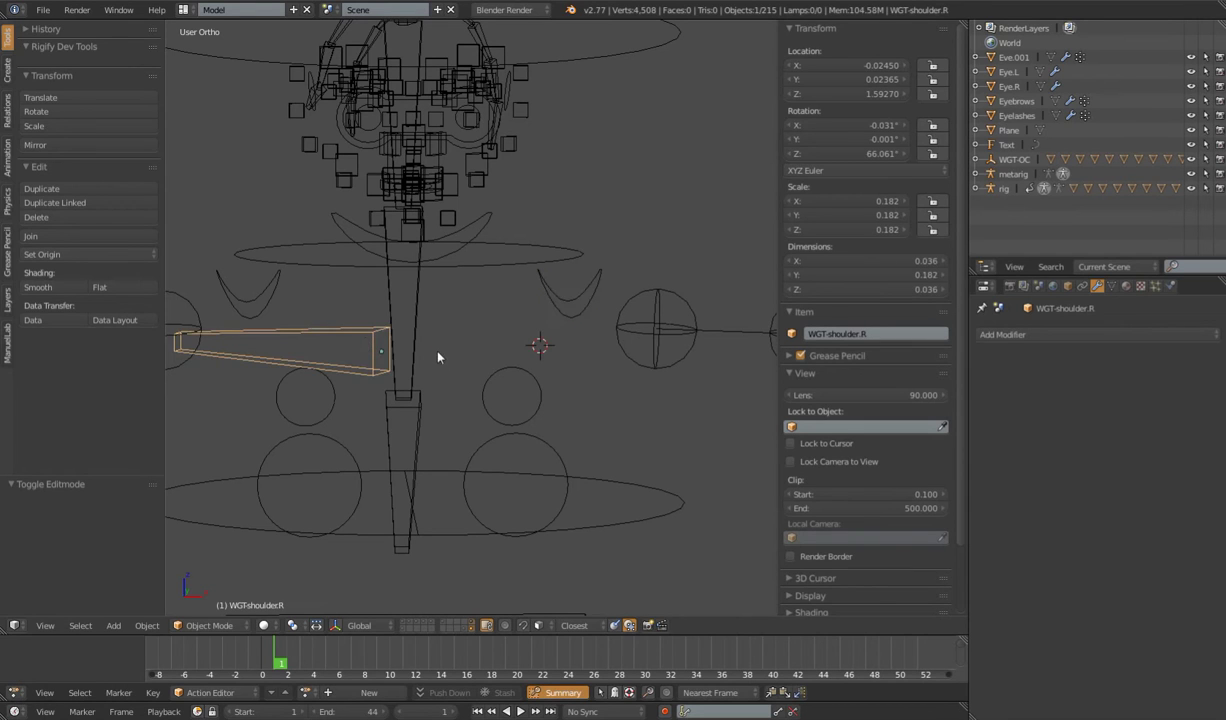
right_click(556, 294)
key("g")
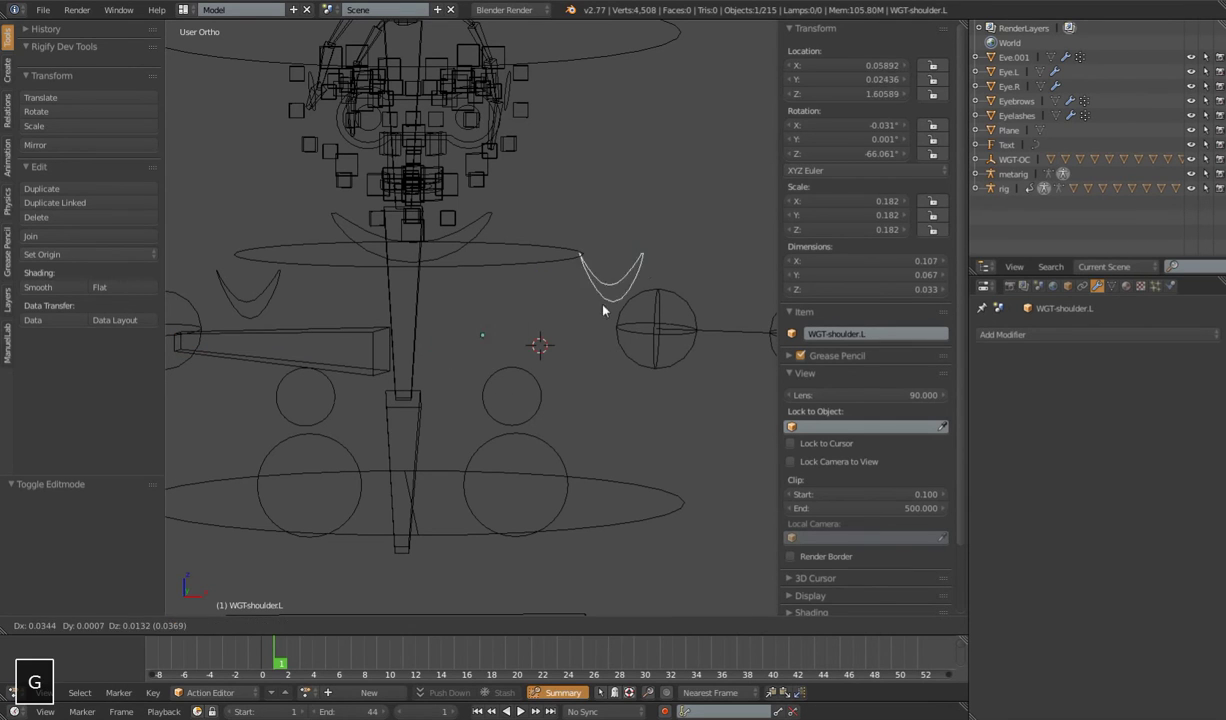
right_click(602, 326)
scroll(574, 340, "down", 4)
middle_click_drag(537, 344, 545, 344, "shift")
scroll(544, 345, "up", 3)
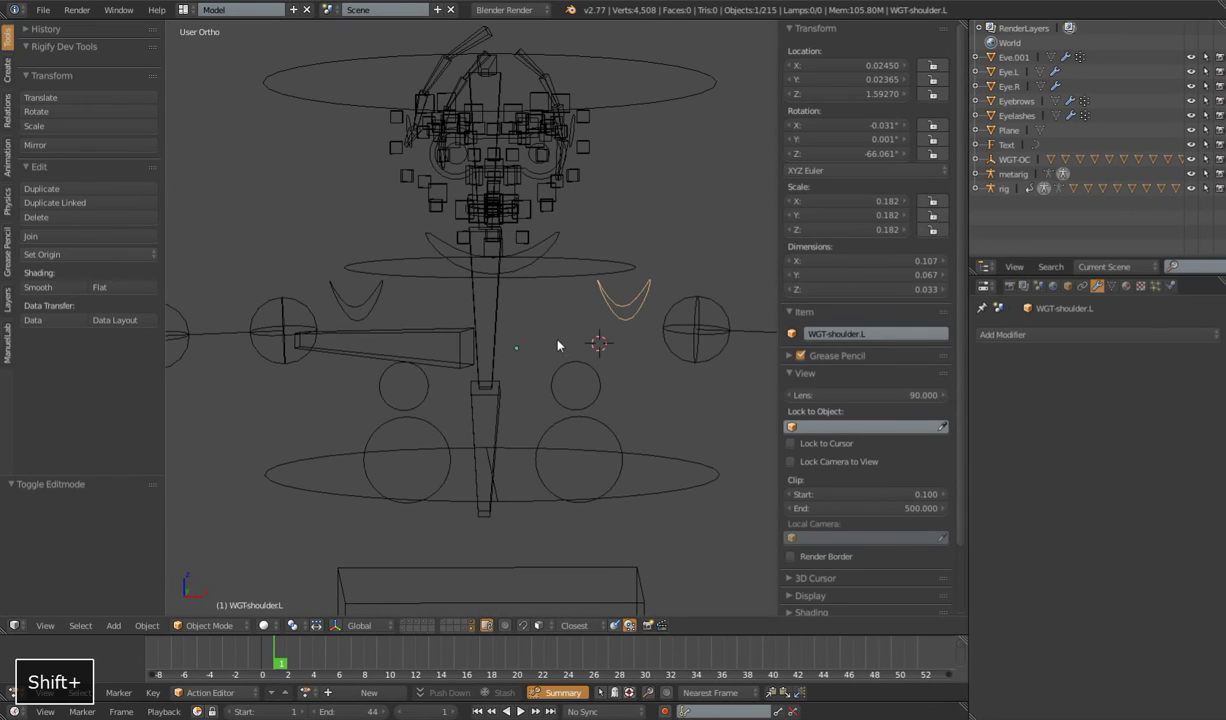
Join the loop over the character's right shoulder into WGT-shoulder.R and delete all vertices of its old tapered box
right_click(356, 298)
right_click(374, 337, "shift")
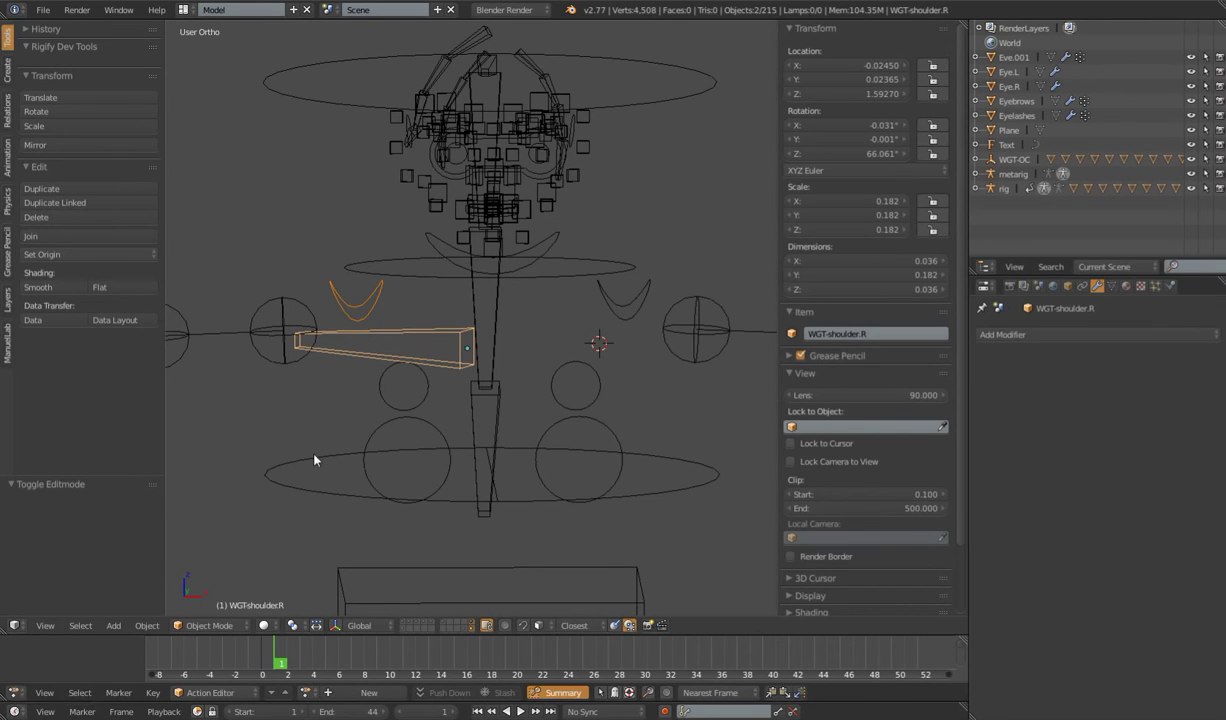
key("ctrl+j")
key("Tab")
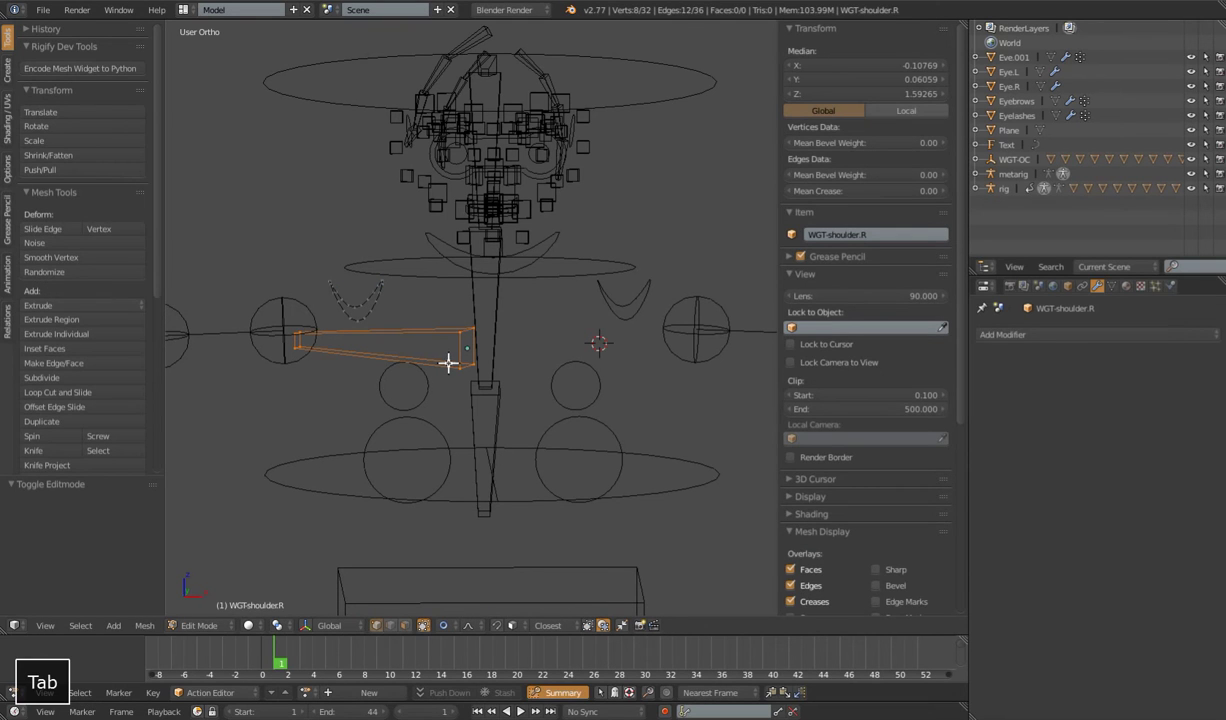
key("x")
left_click(448, 363)
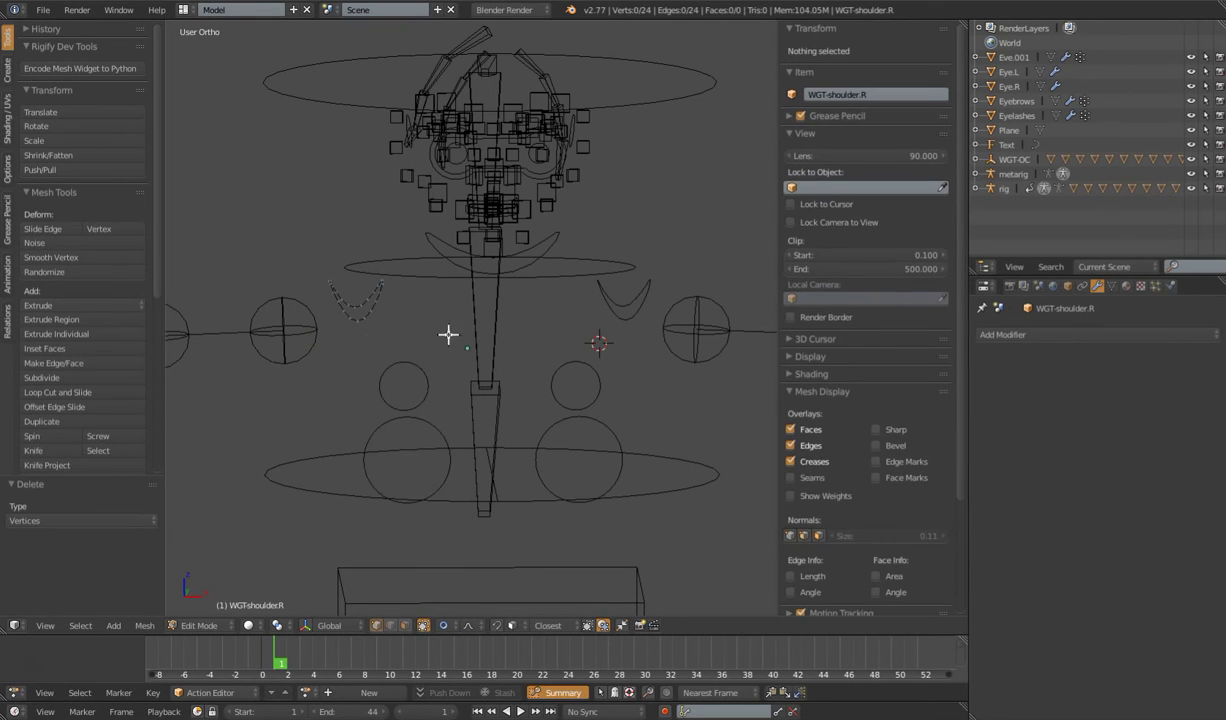
key("Tab")
Show the character's layers again and select the rig's shoulder.L control in pose mode
scroll(416, 315, "down", 5)
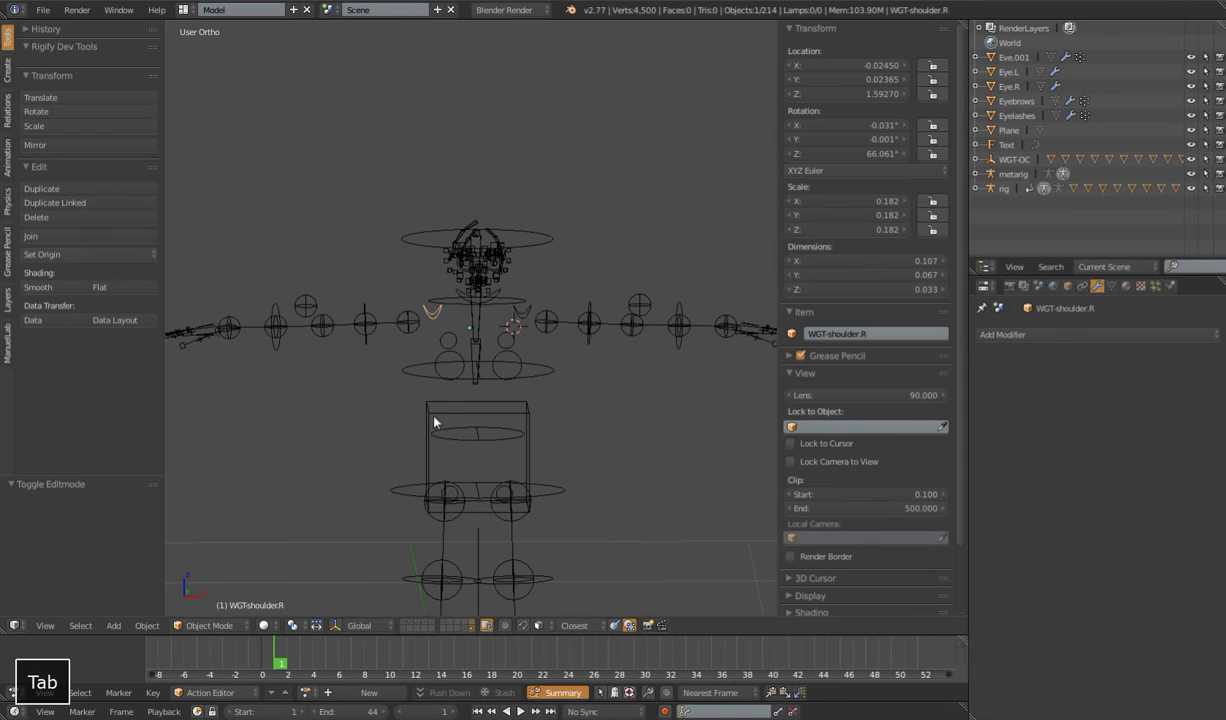
left_click(404, 629, "shift")
left_click(404, 629, "shift")
left_click(411, 628, "shift")
scroll(539, 397, "up", 4)
right_click(592, 294)
key("ctrl+Tab")
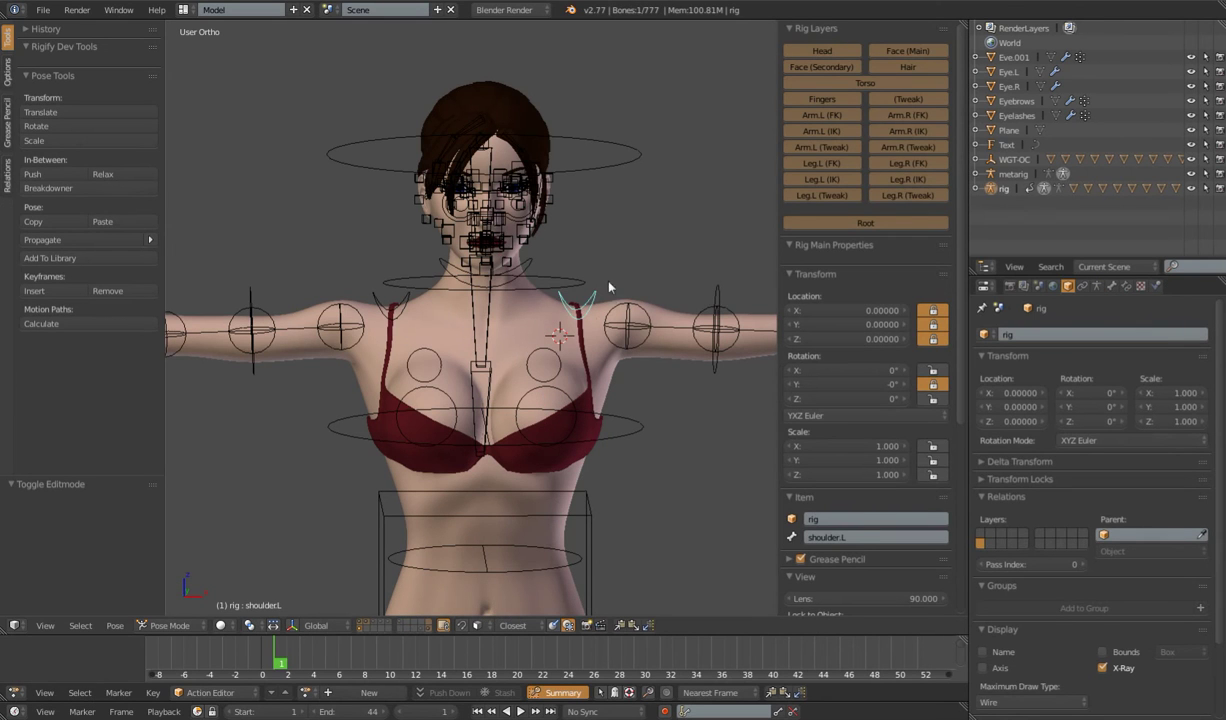
Rotate the shoulder.L control by about 12.4° to test its new curved widget on the body
middle_click_drag(583, 352, 556, 362)
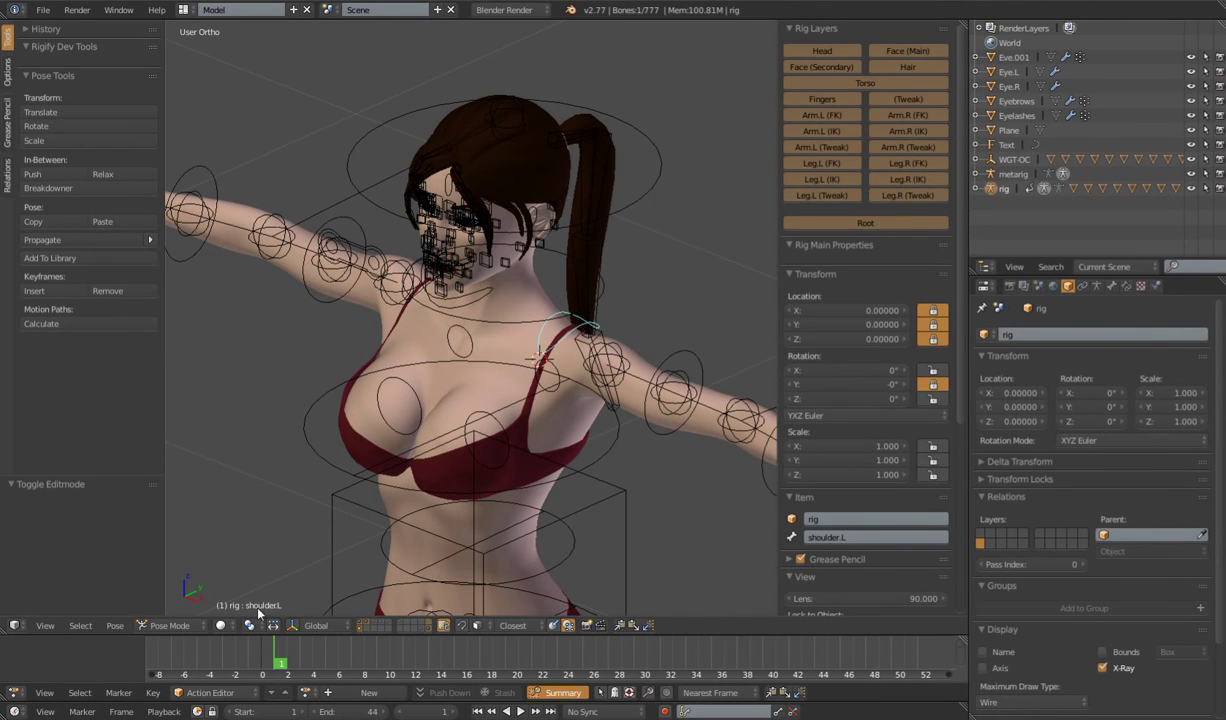
scroll(453, 414, "down", 5)
middle_click_drag(453, 414, 577, 389)
key("r")
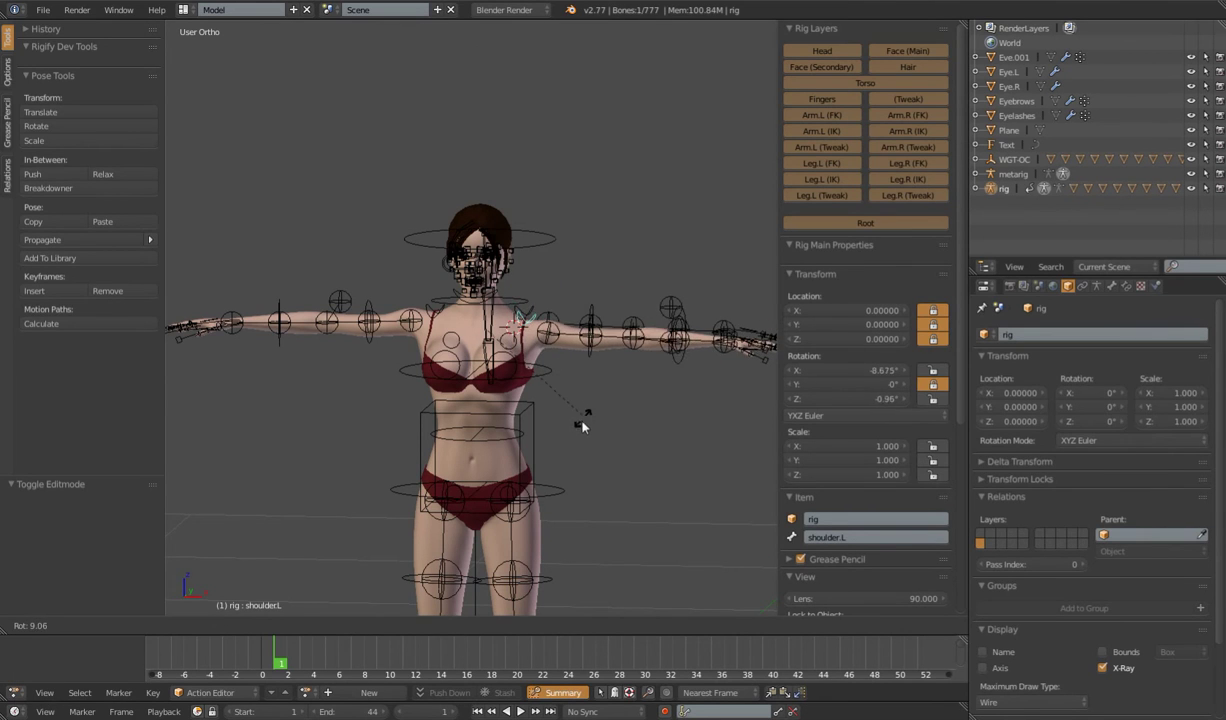
left_click(582, 425)
Hide the widget layer and try another rotation of the shoulder.L control on the rig
right_click(526, 311)
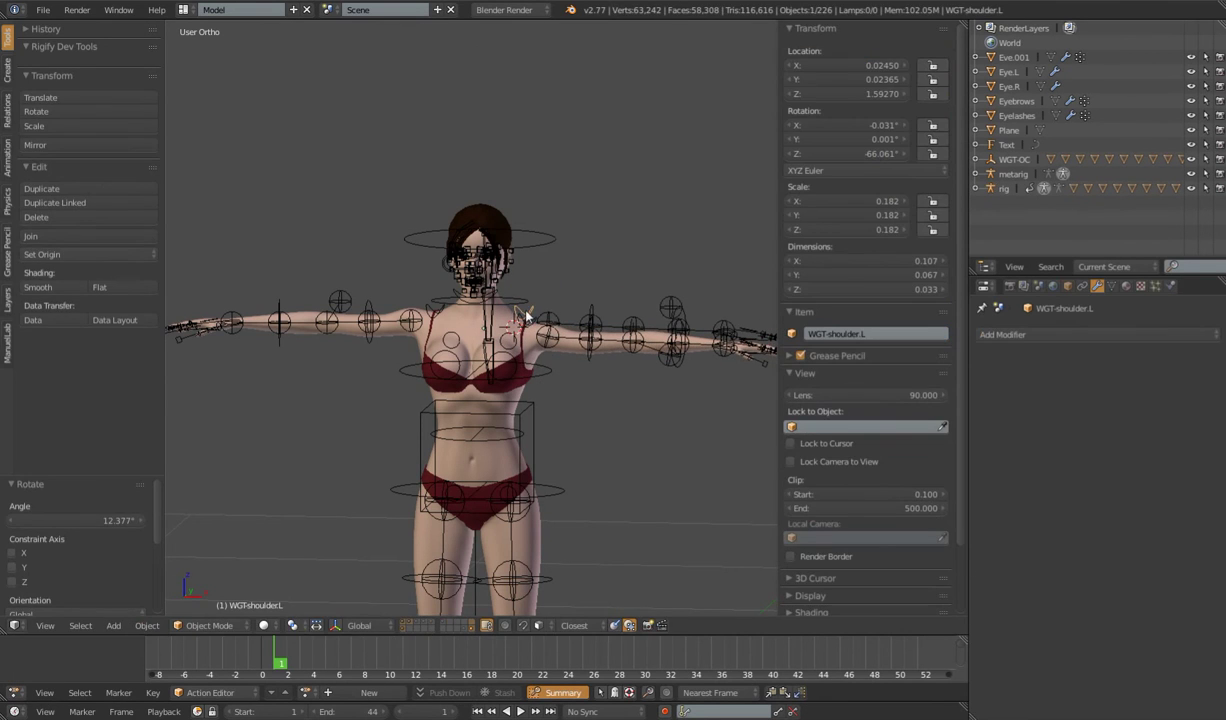
right_click(531, 320)
key("g")
right_click(575, 370)
left_click(429, 628, "shift")
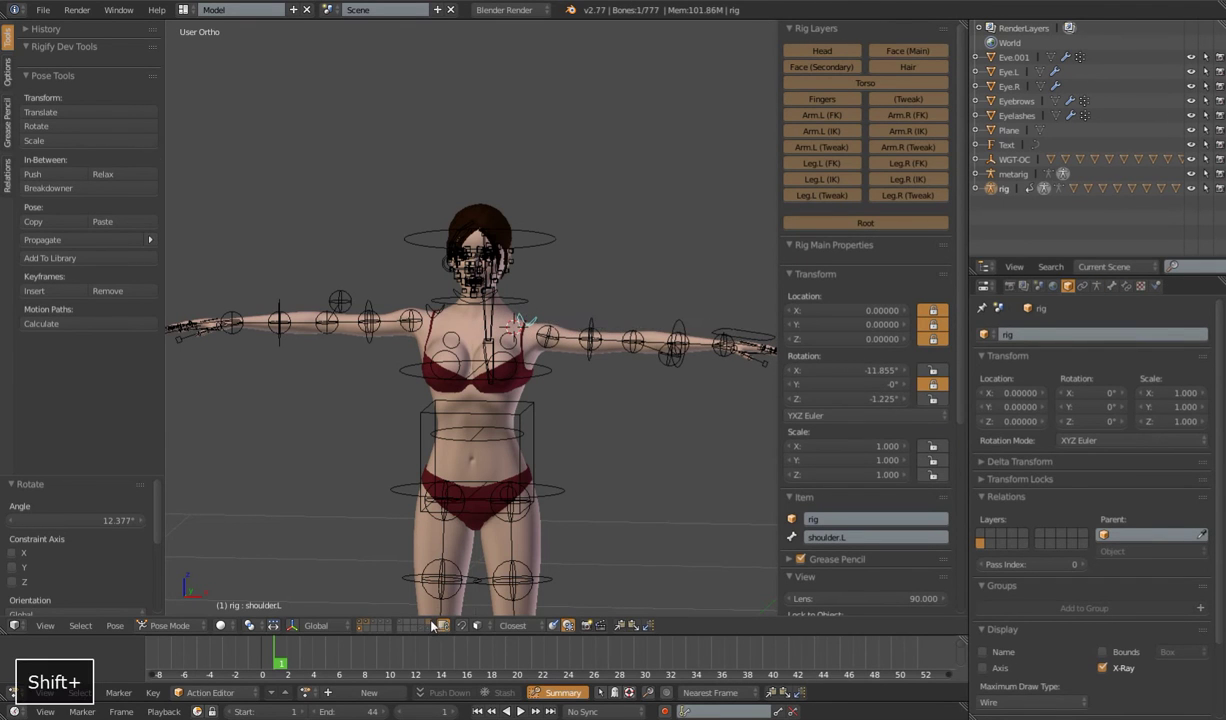
key("r")
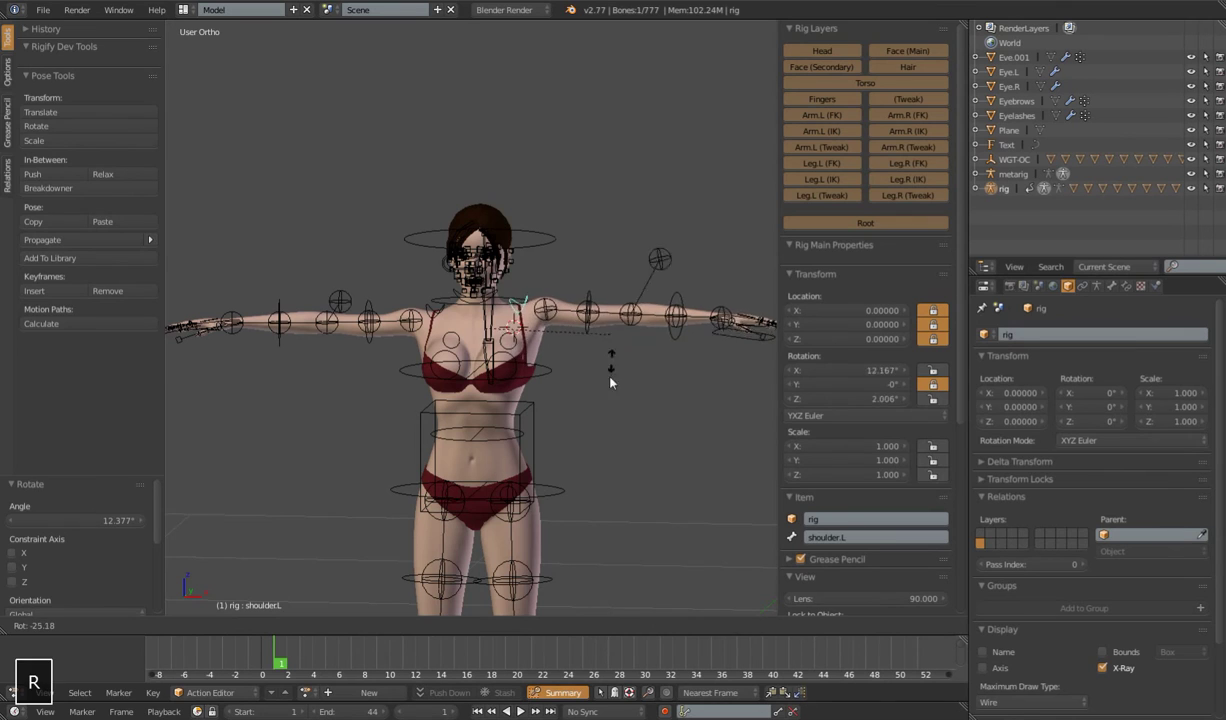
right_click(602, 343)
Clear the rotation and scale of all the rig's pose bones, and show only the widget layer
scroll(500, 395, "down", 5)
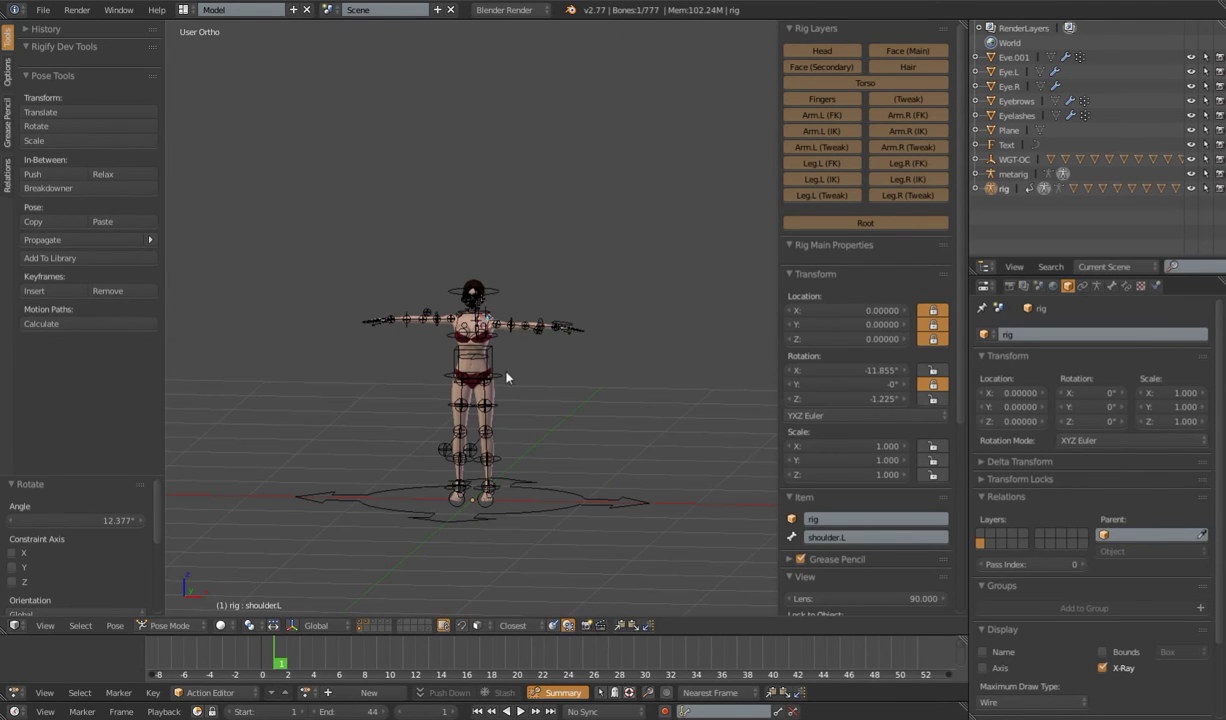
key("a")
key("alt+r")
key("alt+s")
scroll(541, 373, "up", 3)
left_click(429, 629)
scroll(510, 389, "down", 5)
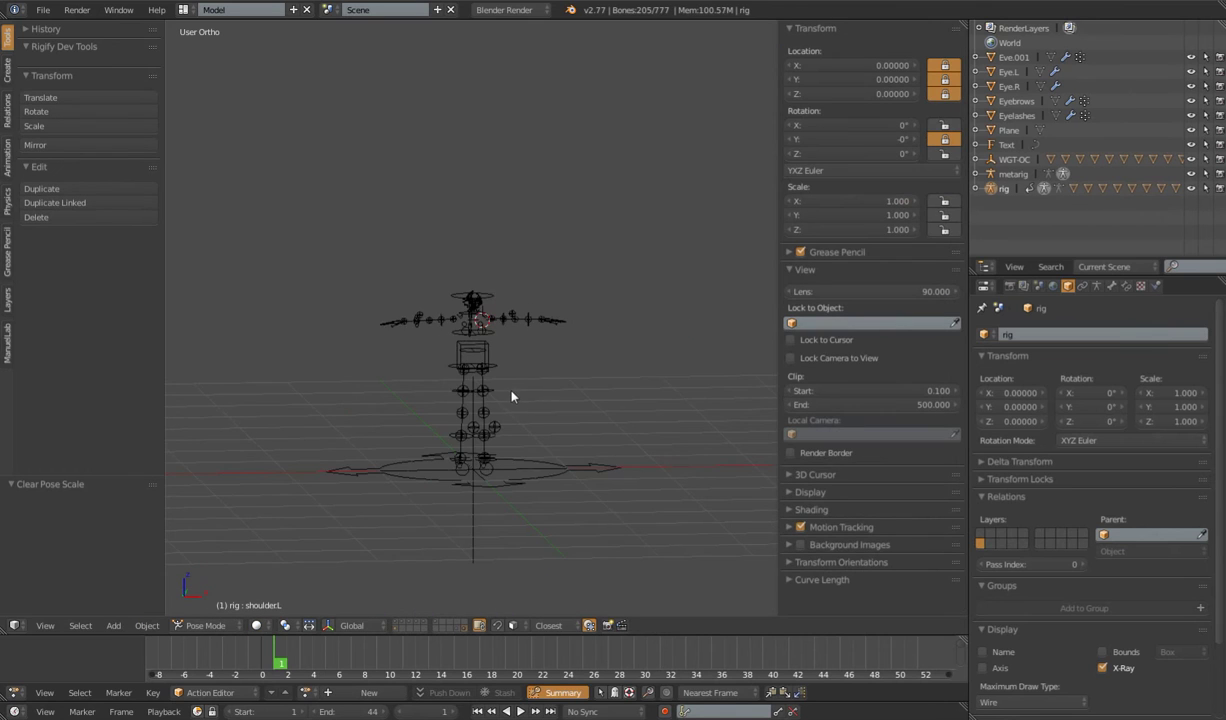
Try moving the WGT-OC empty to check that all widgets follow it
key("a")
scroll(520, 430, "up", 2)
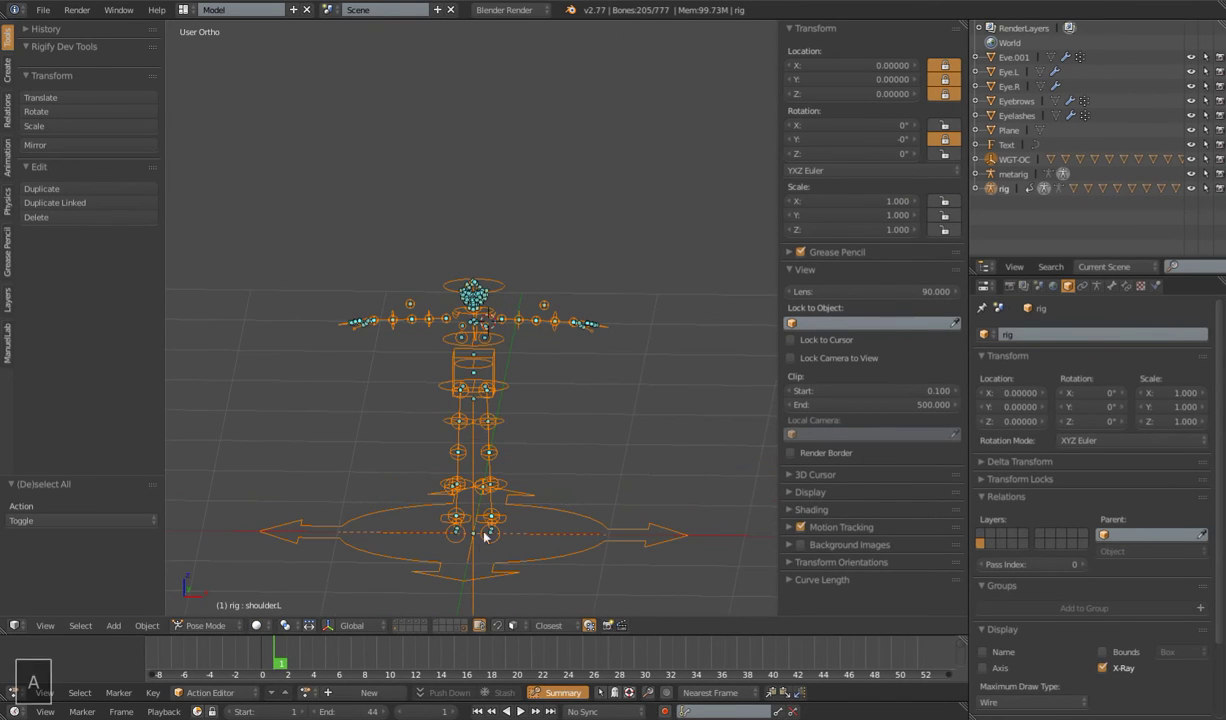
right_click(475, 560)
key("g")
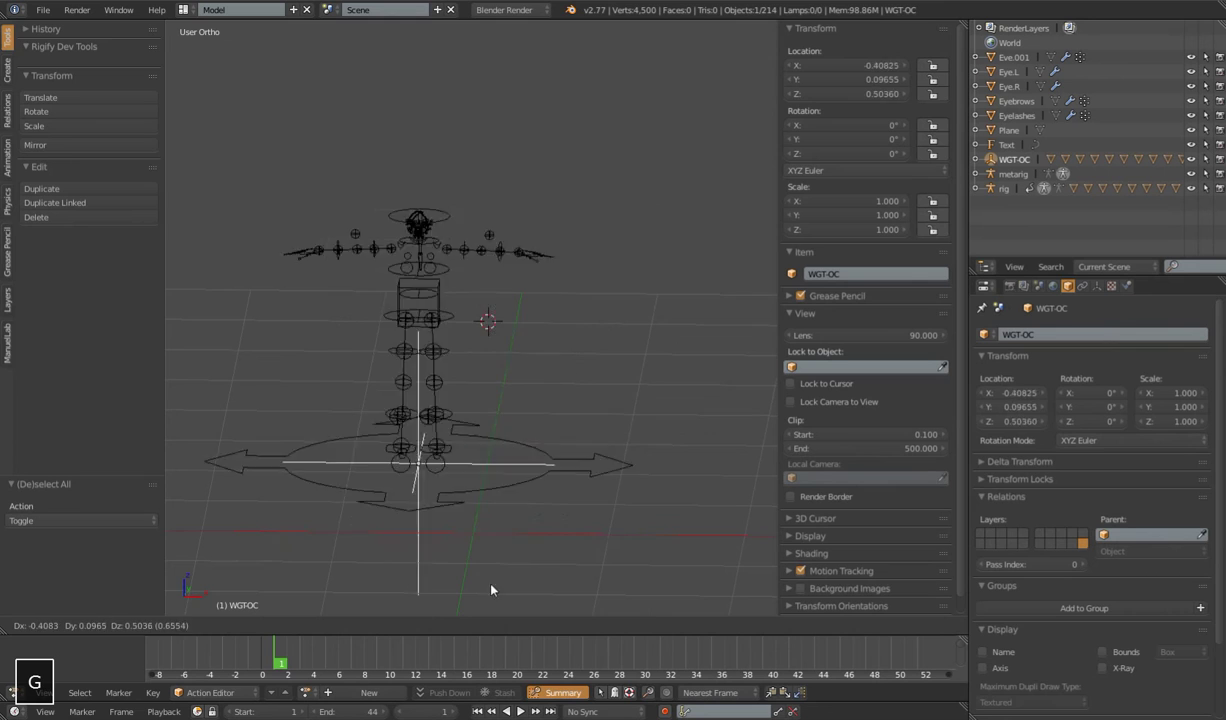
right_click(514, 512)
Examine the whole widget set from the front, from the legs up to the head and shoulders
scroll(512, 510, "down", 6)
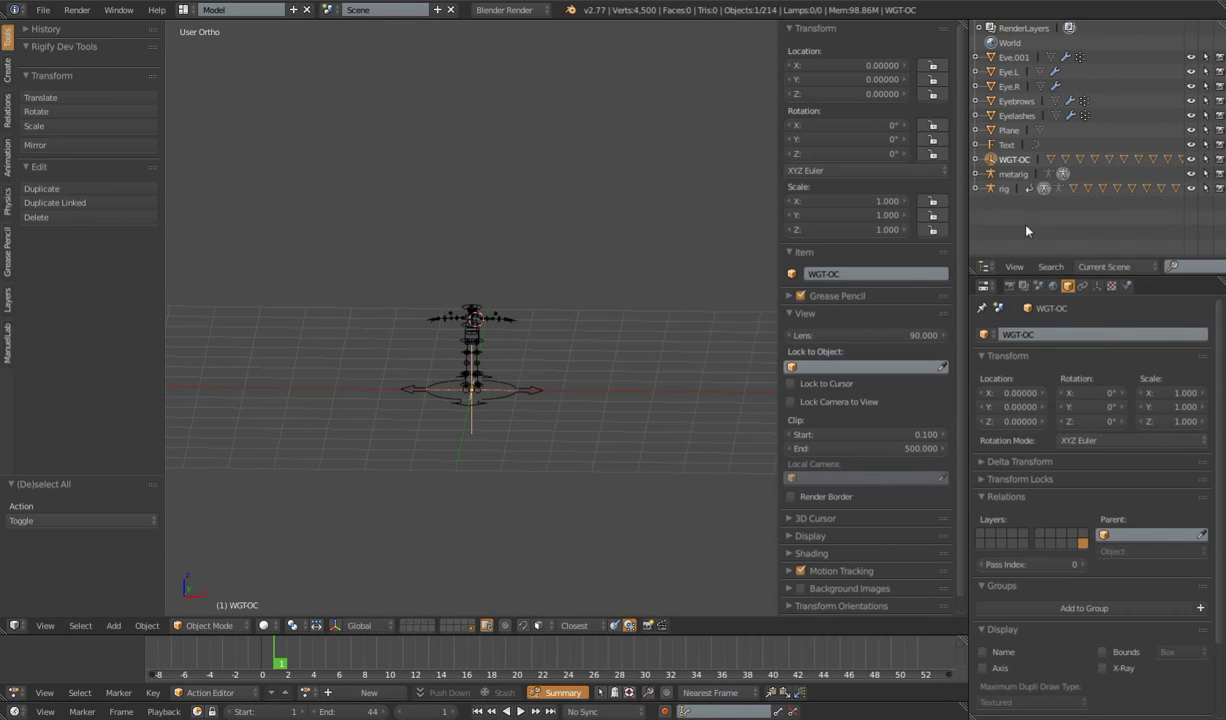
key("KP_1")
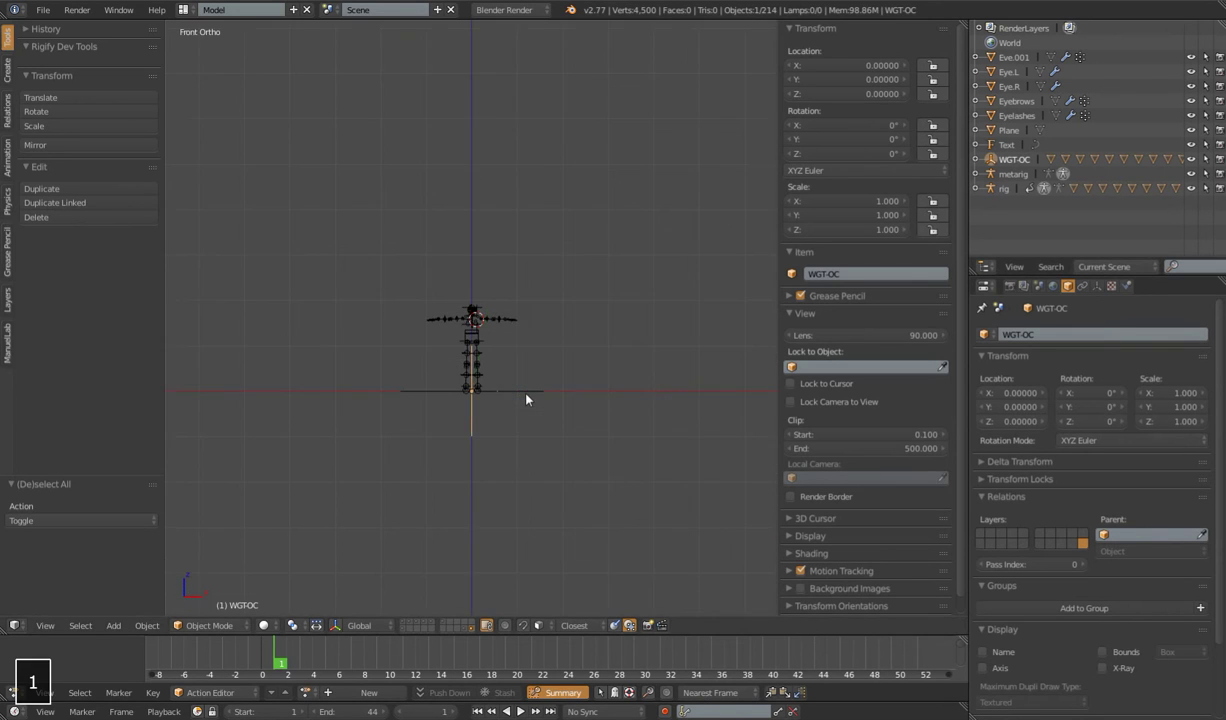
scroll(526, 393, "up", 7)
middle_click_drag(531, 432, 531, 360, "shift")
scroll(532, 365, "up", 3)
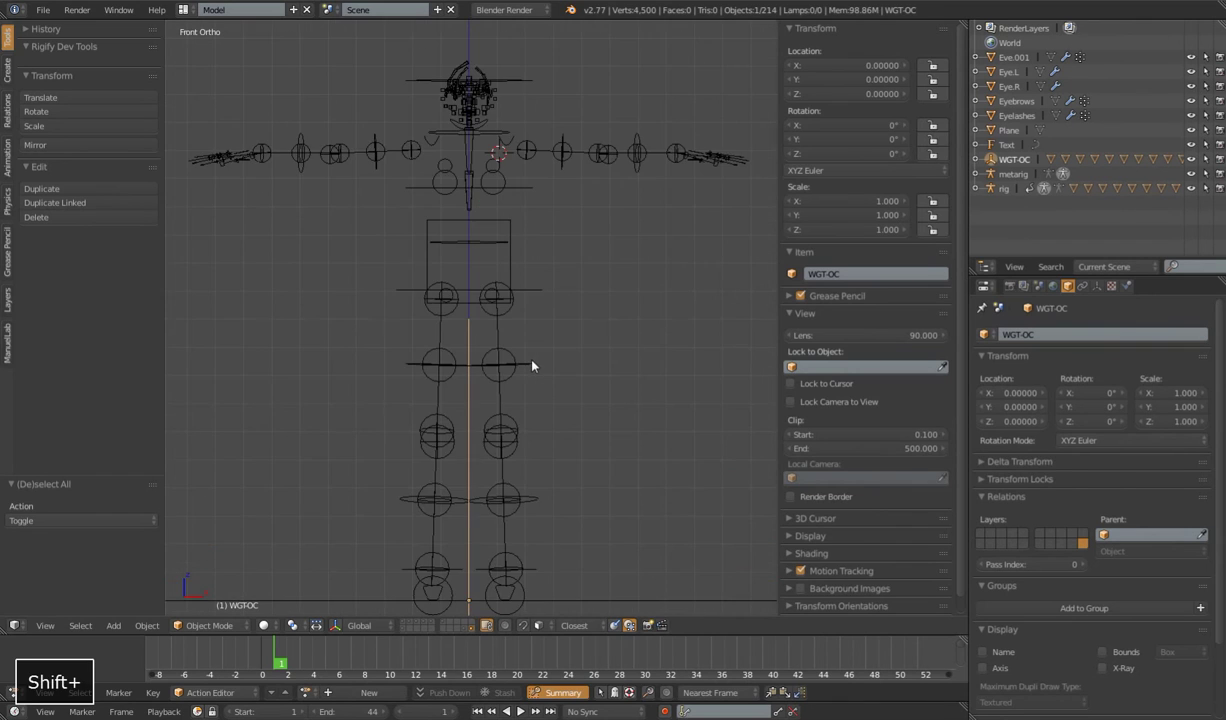
scroll(549, 310, "down", 4)
middle_click_drag(549, 315, 541, 389, "shift")
scroll(541, 389, "up", 4)
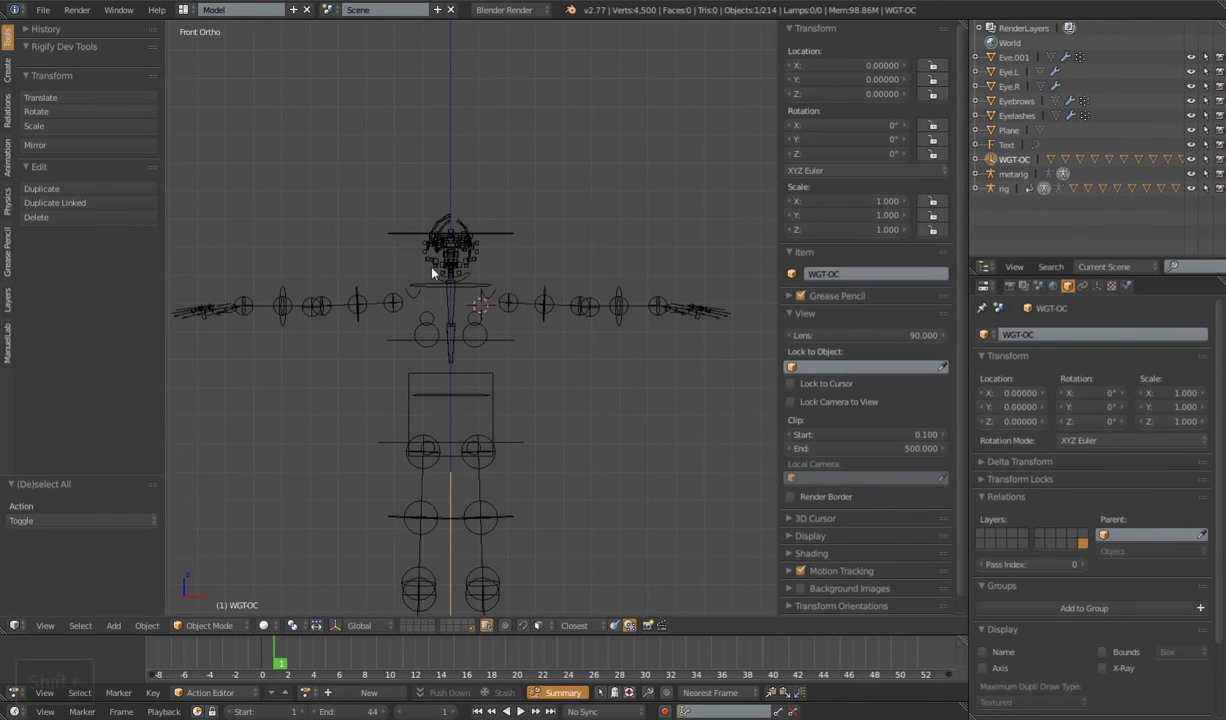
middle_click_drag(432, 268, 465, 348, "shift")
scroll(470, 348, "up", 2)
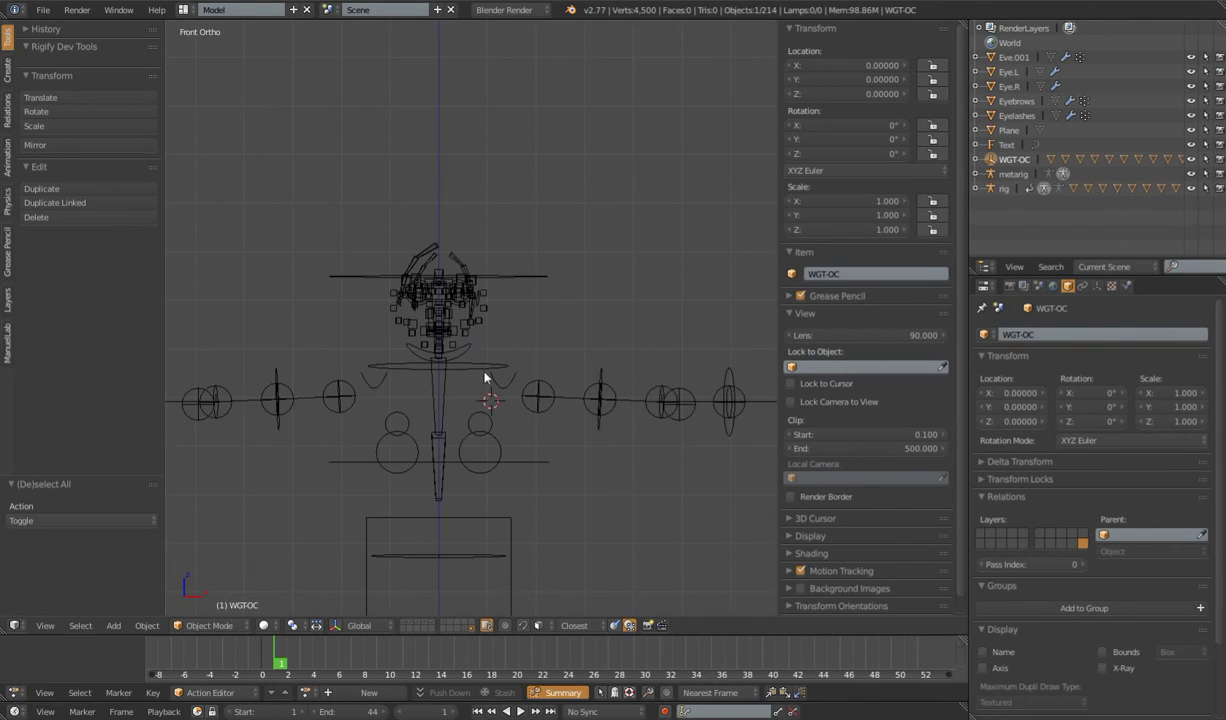
scroll(470, 340, "down", 5)
Flatten the WGT-neck ring to 0 along Z and scale it down by a factor of about 0.51
right_click(466, 340)
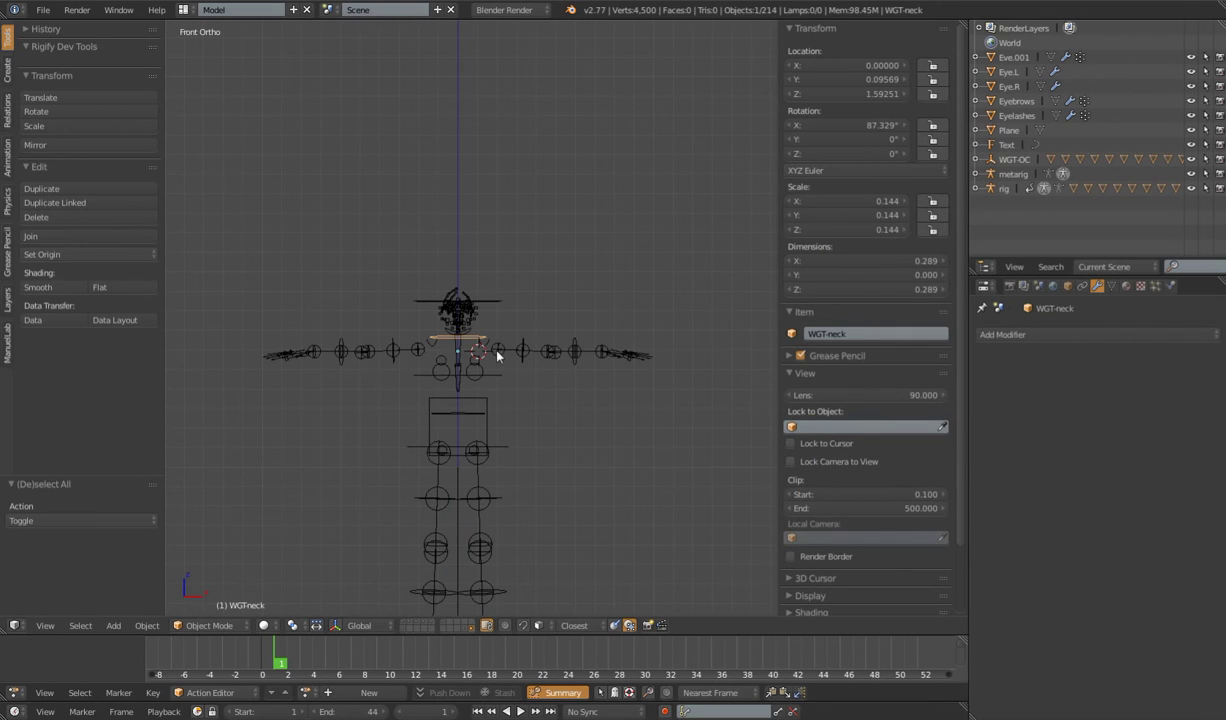
key("Tab")
key("s")
key("z")
key("0")
key("Return")
key("s")
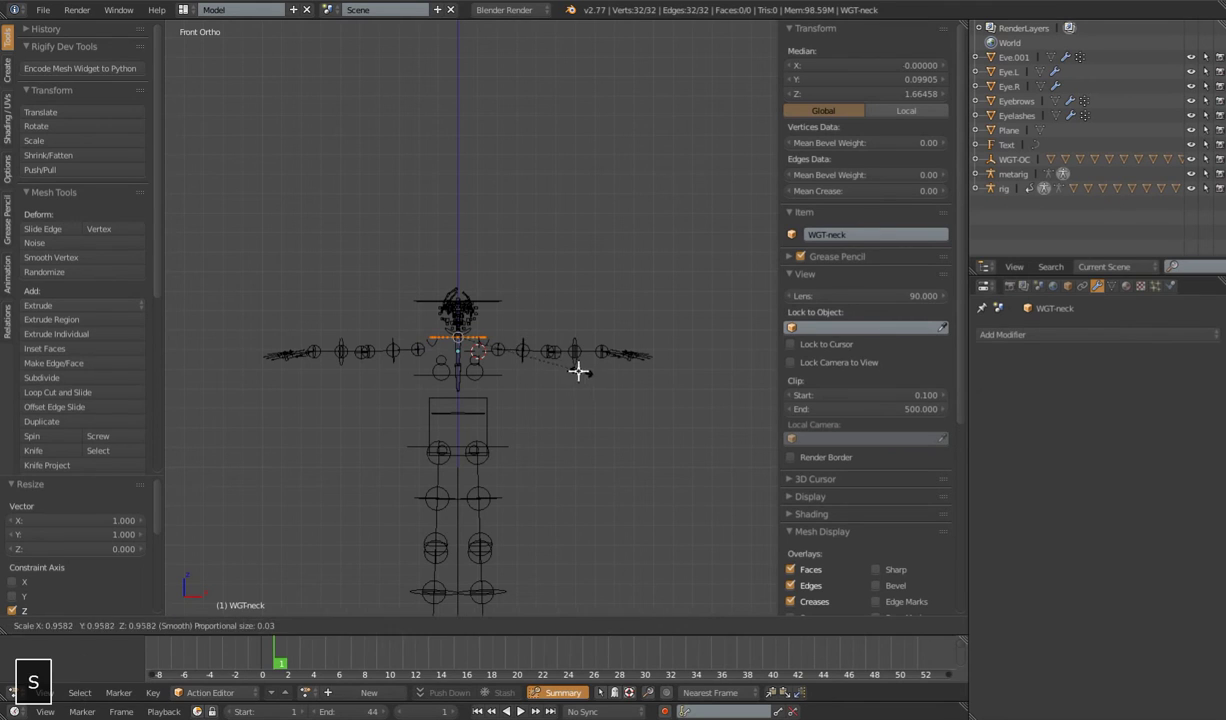
left_click(524, 352)
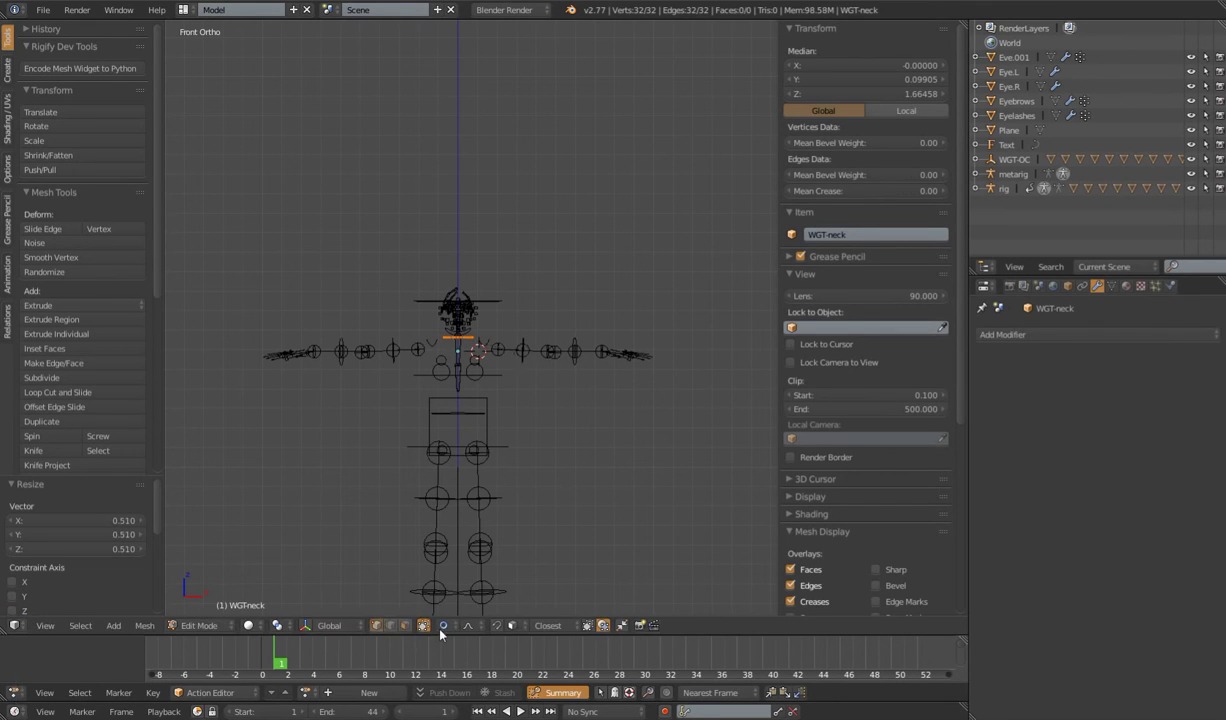
key("Tab")
With the character's layers visible, scale the WGT-neck ring by about 1.09 and raise it about 0.02 along Z
left_click(402, 626, "shift")
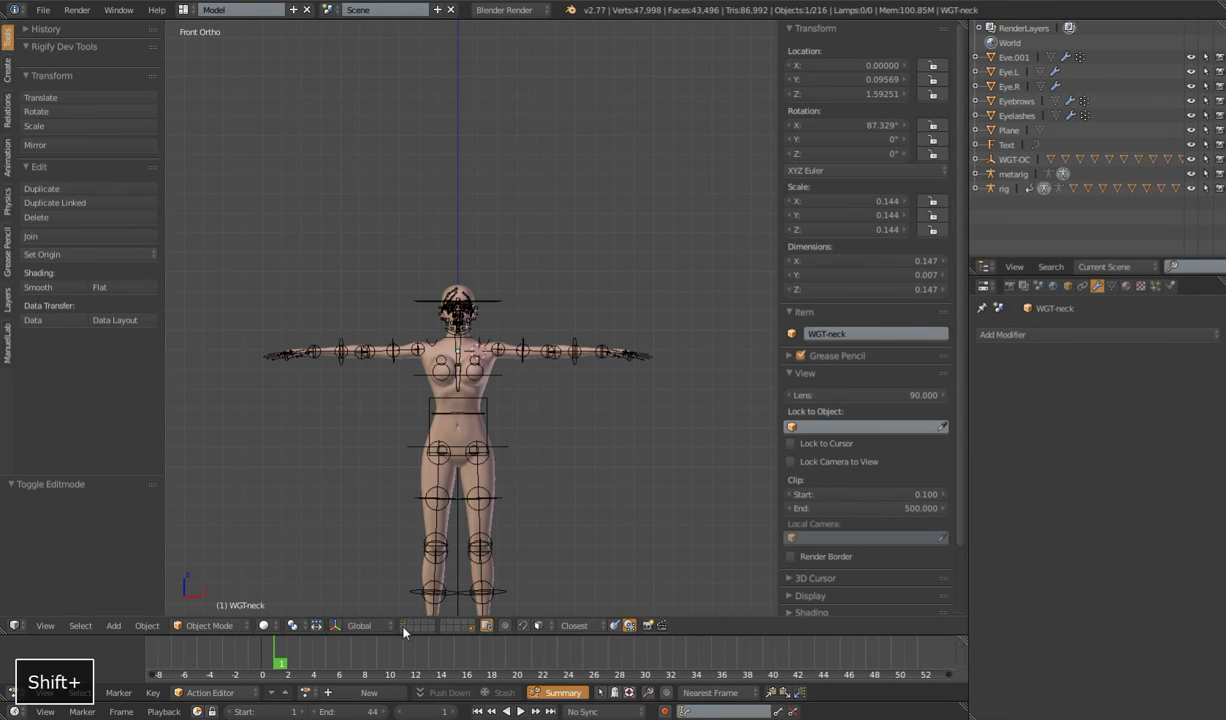
scroll(511, 399, "up", 4)
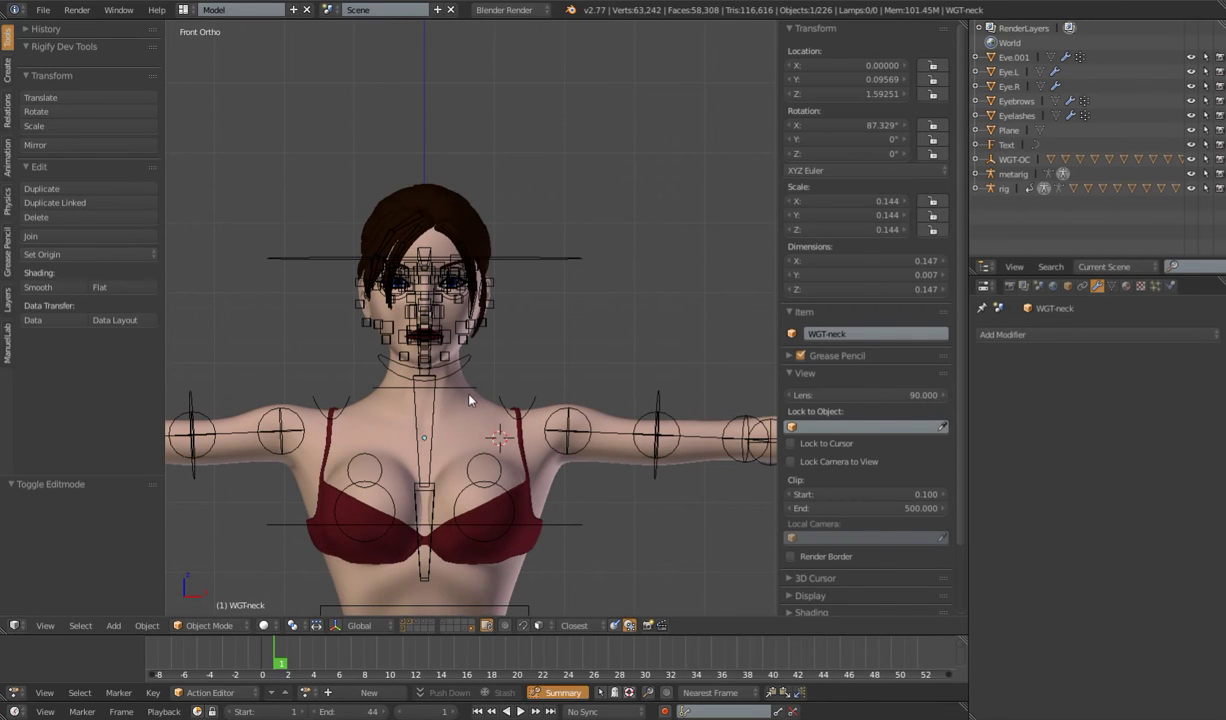
key("Tab")
key("s")
left_click(528, 417)
key("g")
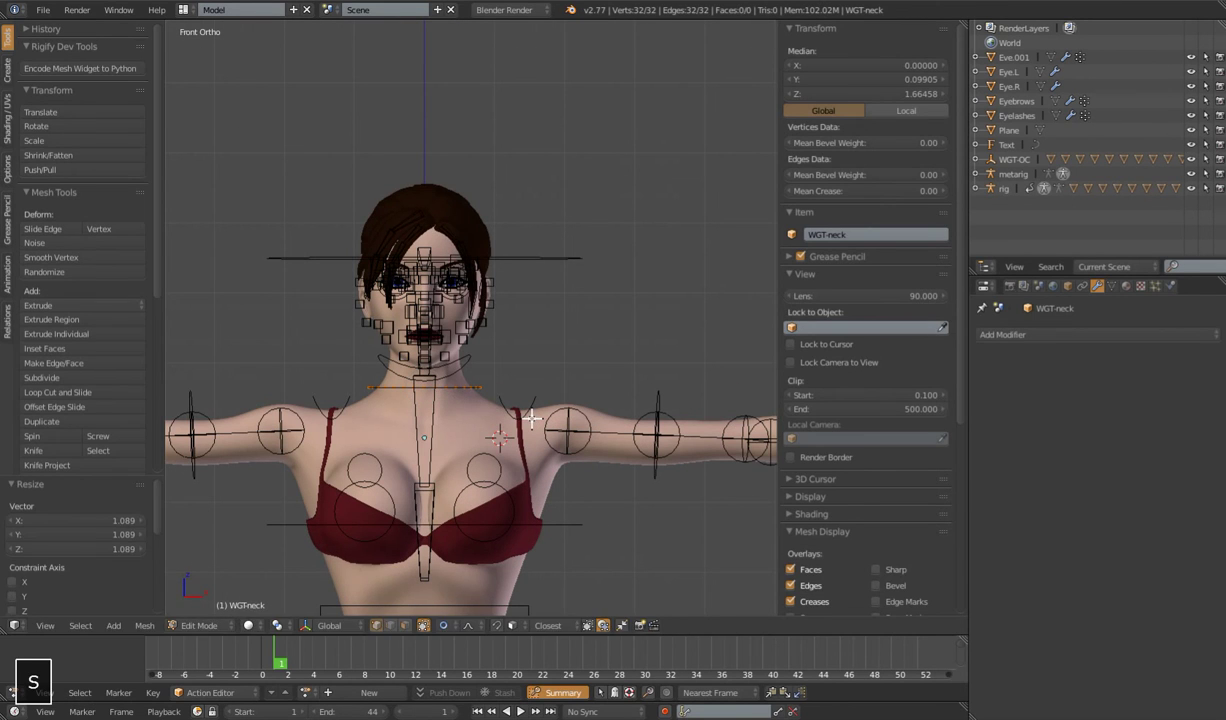
key("y")
key("z")
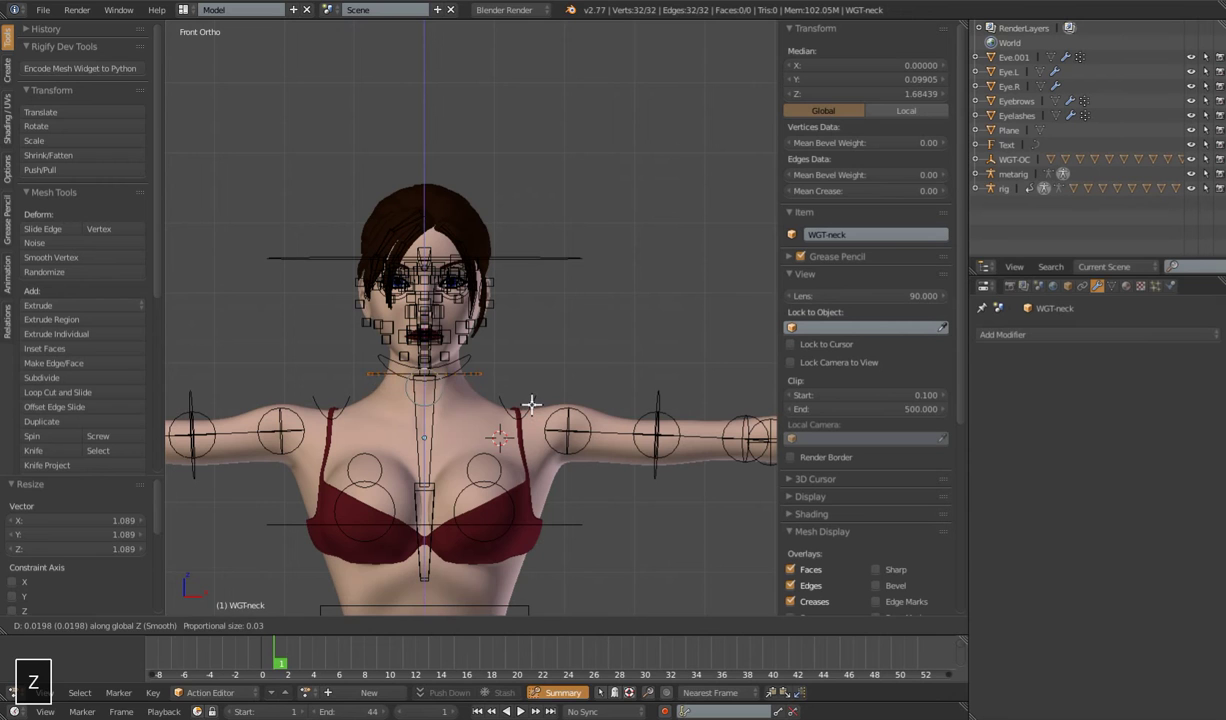
left_click(531, 402)
scroll(531, 402, "down", 4)
middle_click_drag(531, 402, 490, 435)
scroll(515, 460, "down", 4)
key("Tab")
Select the ponytail.001 control in pose mode and show only the widget layer
scroll(506, 452, "up", 5)
scroll(492, 400, "up", 3)
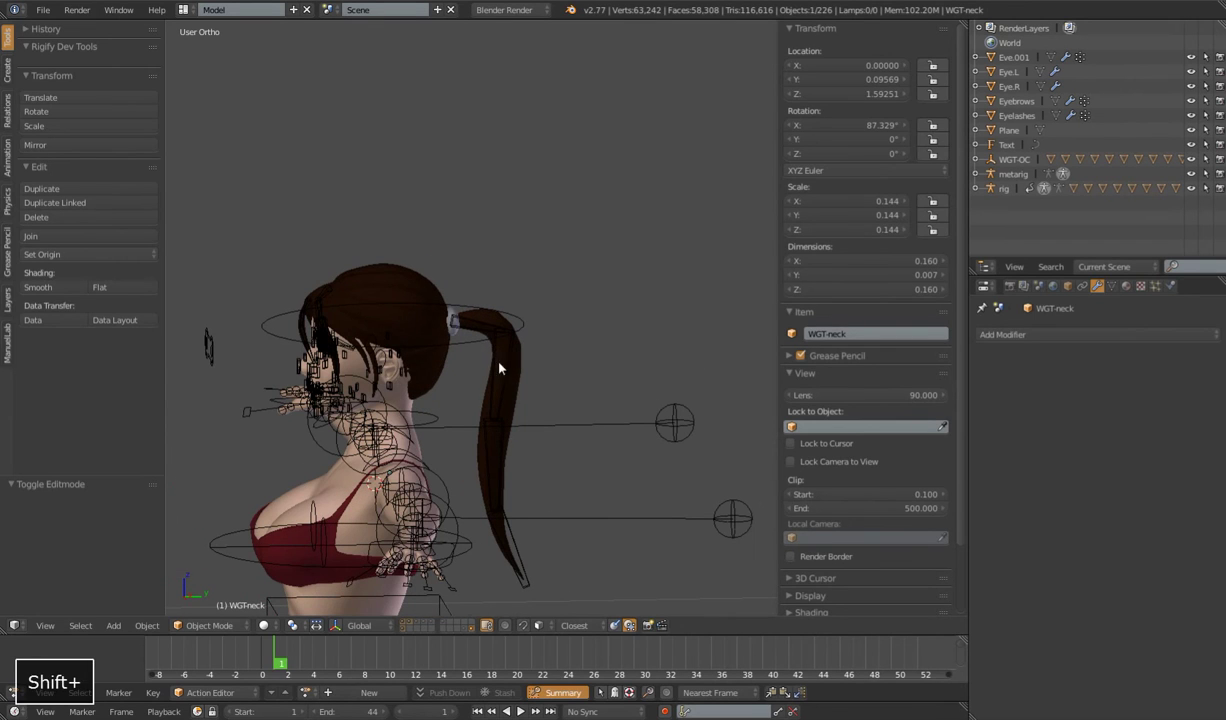
right_click(486, 326)
key("ctrl+Tab")
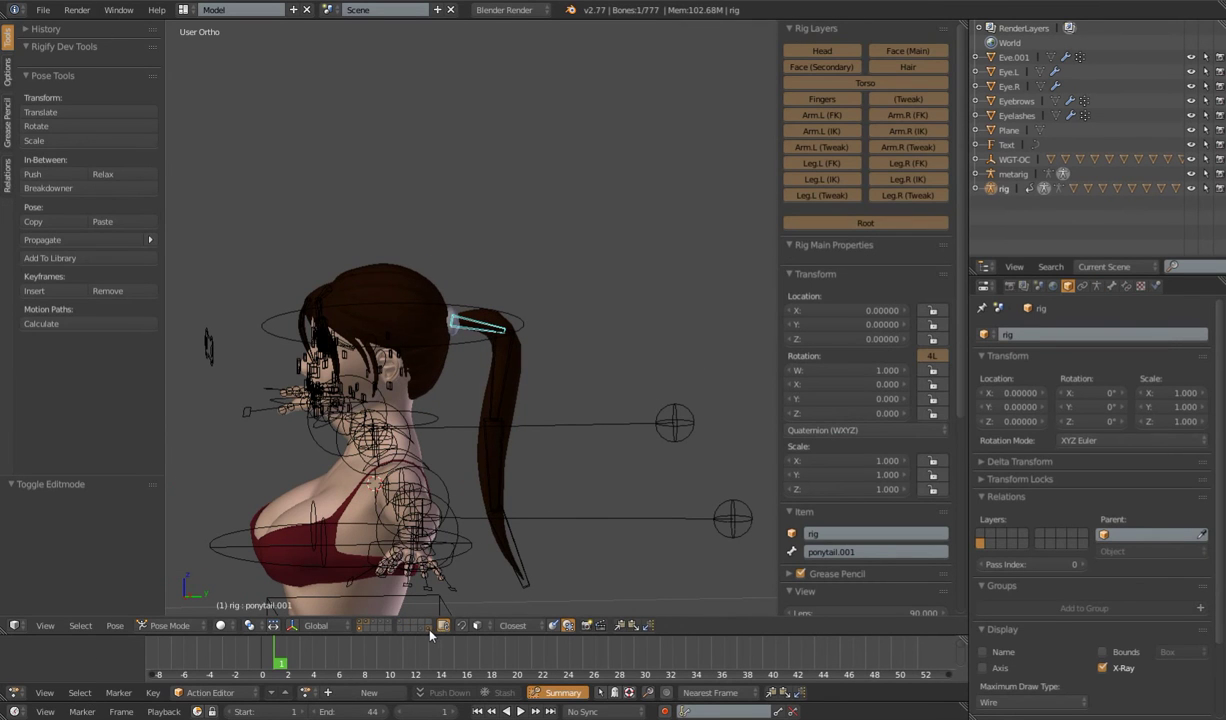
left_click(429, 630)
Examine the ponytail widgets by selecting each segment of the chain in turn
right_click(475, 326)
right_click(490, 370)
right_click(497, 466)
right_click(508, 548)
right_click(493, 446)
right_click(504, 368)
right_click(466, 321)
right_click(504, 392)
right_click(481, 443)
right_click(484, 436)
right_click(476, 327)
right_click(496, 395)
right_click(484, 436)
right_click(489, 455)
Inspect the first ponytail widget from the side and compare it with the hair lock widgets
right_click(474, 327)
key("KP_1")
key("KP_3")
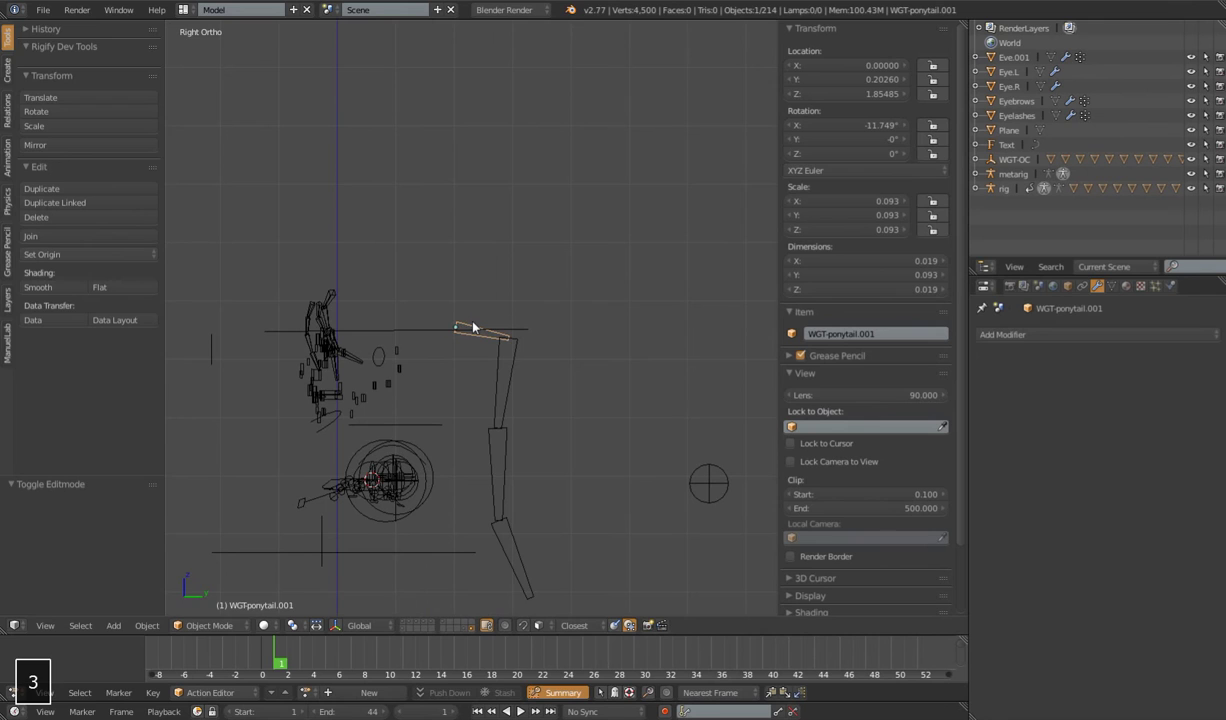
middle_click_drag(456, 330, 479, 369)
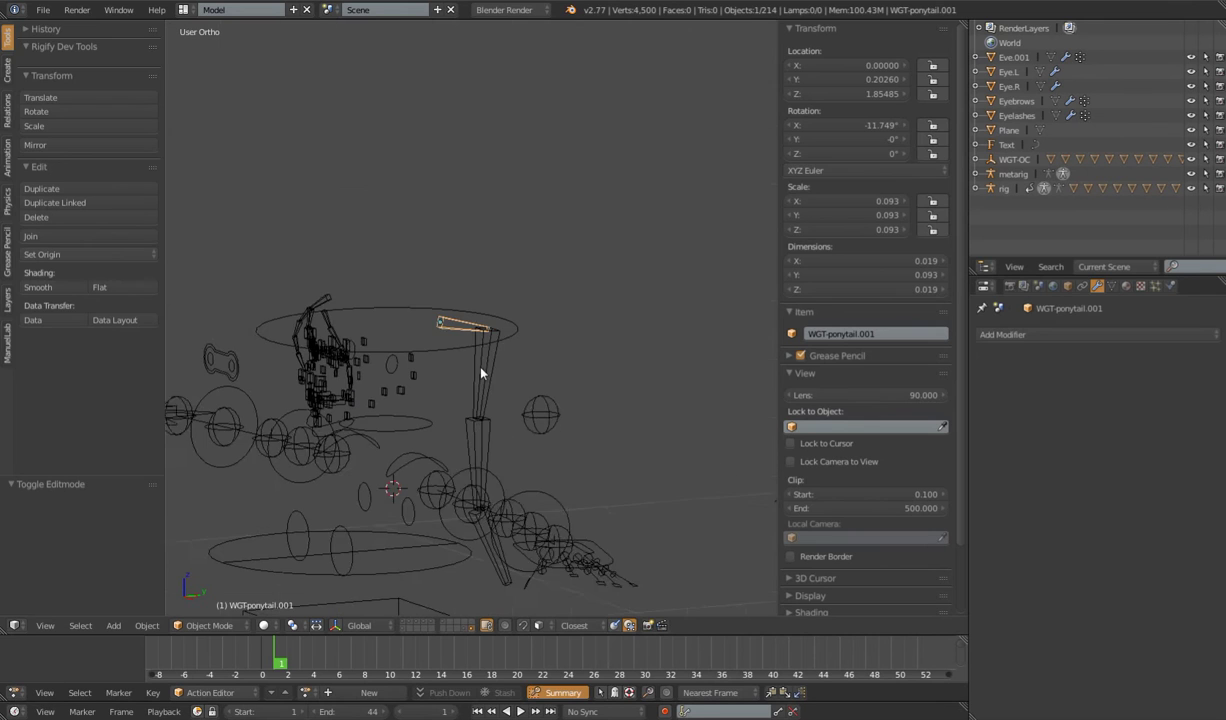
right_click(323, 298)
right_click(301, 345)
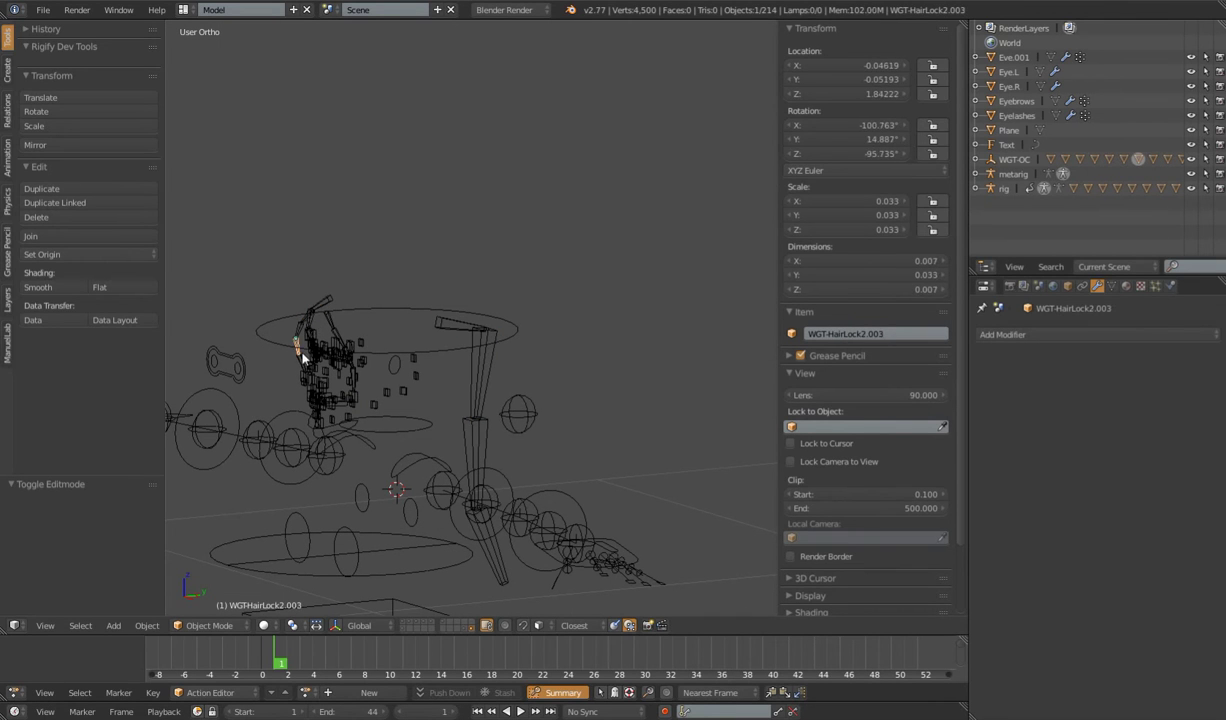
Edit the WGT-ponytail.001 mesh from the side and snap the 3D cursor to the centre of its geometry
right_click(459, 330)
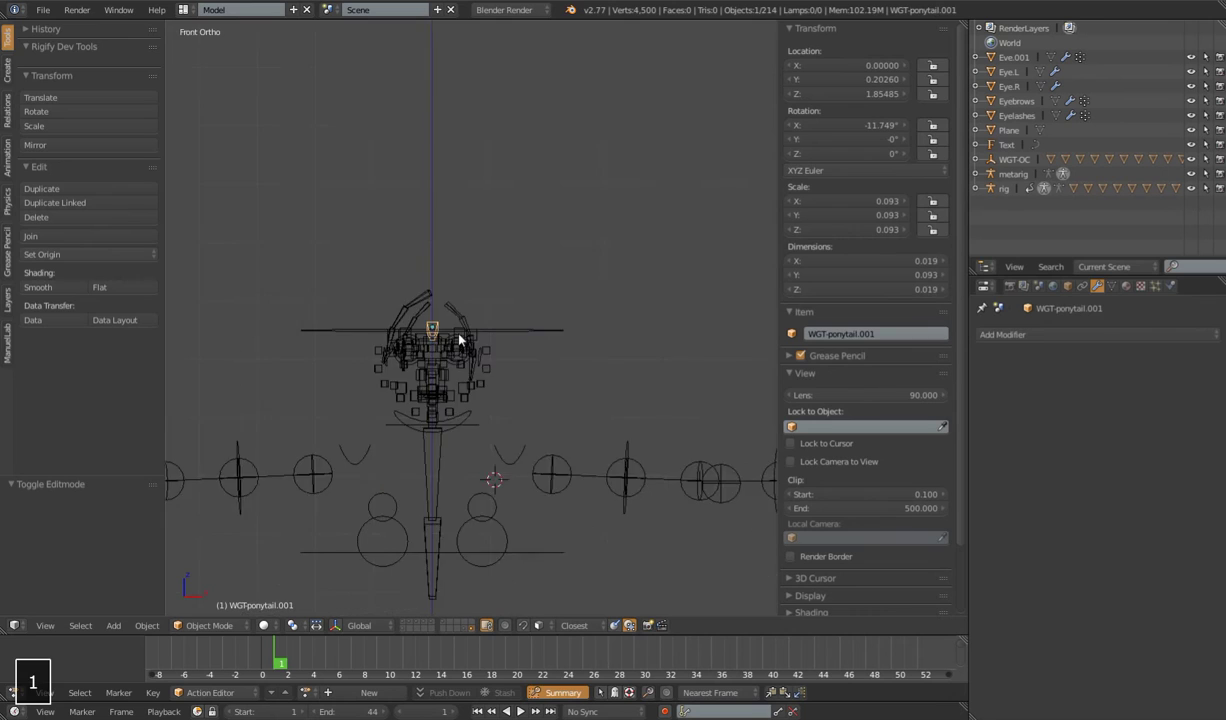
key("KP_3")
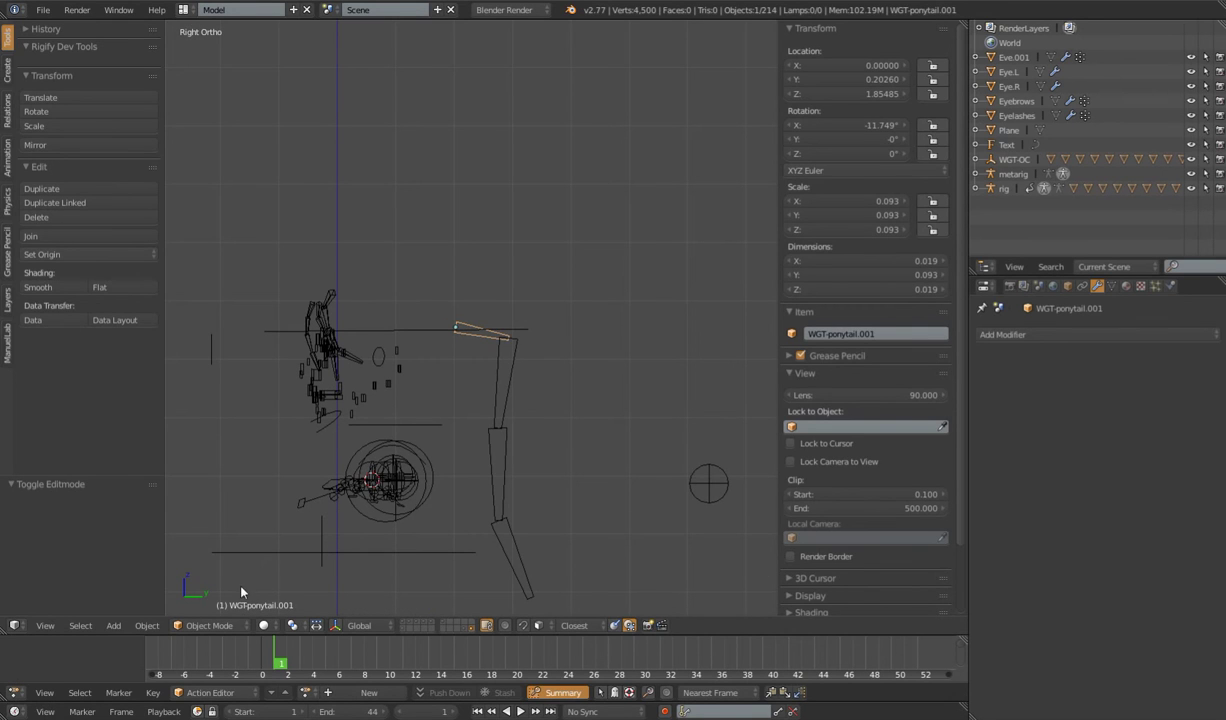
key("Tab")
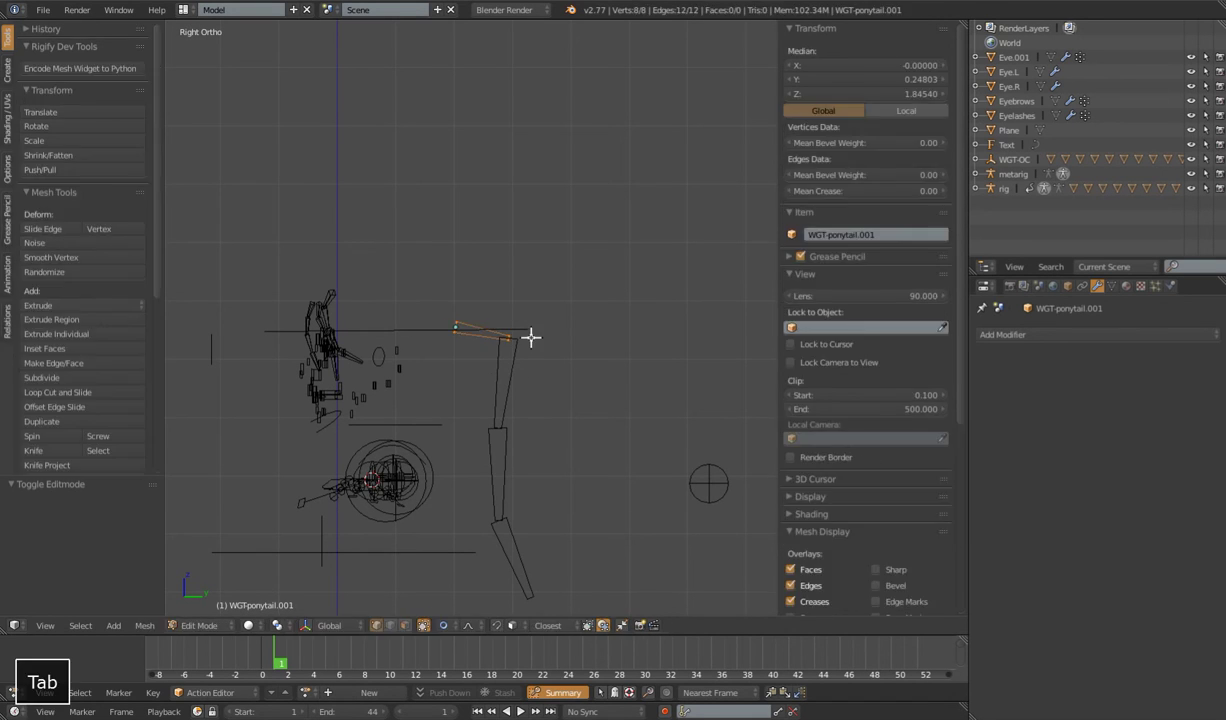
key("shift+s")
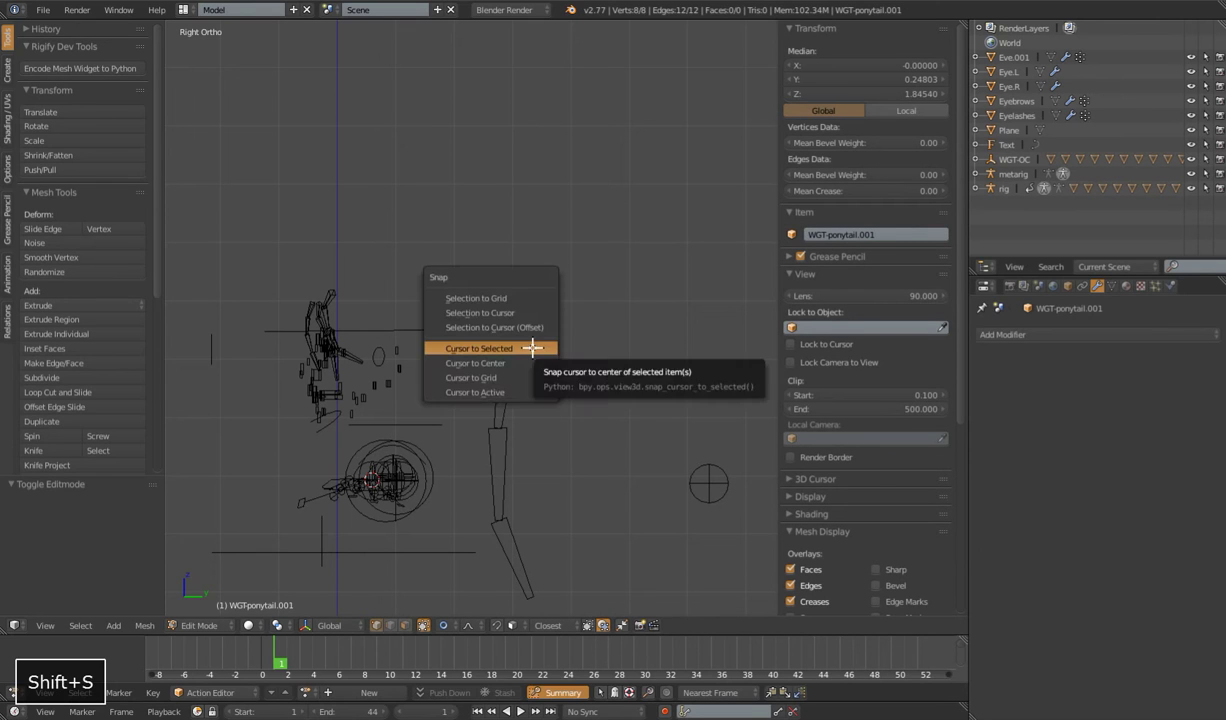
left_click(528, 348)
middle_click_drag(528, 348, 531, 372)
scroll(531, 372, "up", 6)
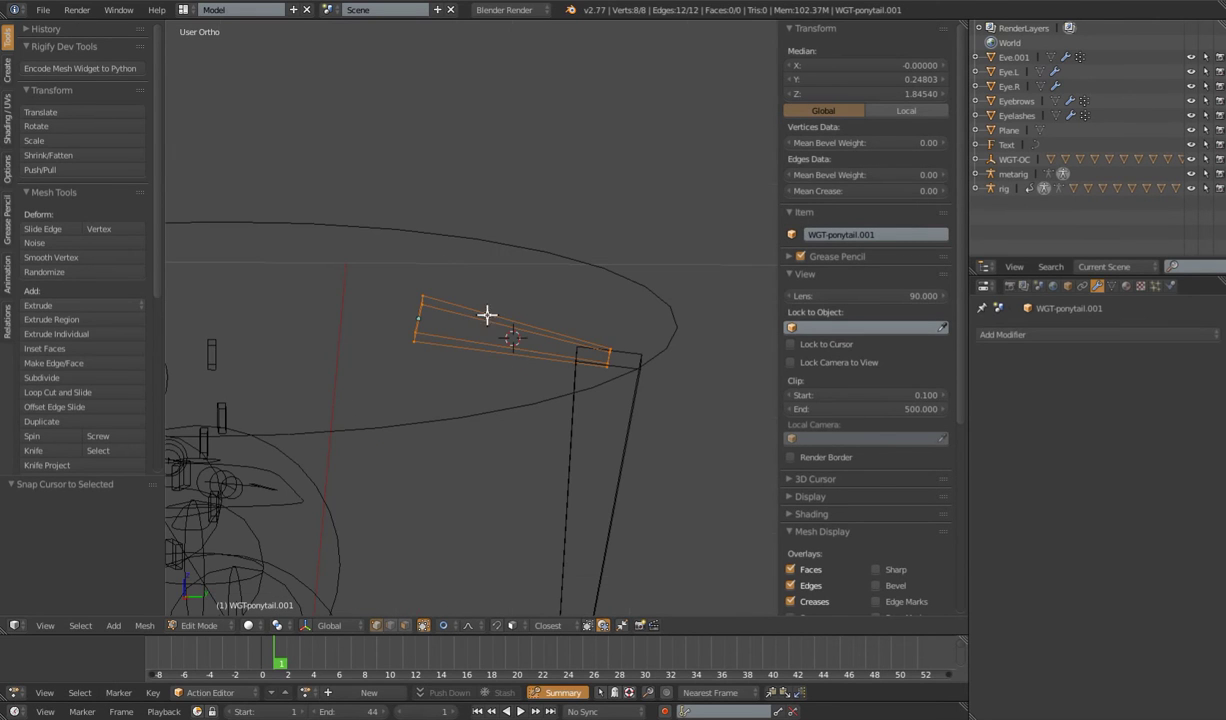
scroll(561, 370, "down", 3)
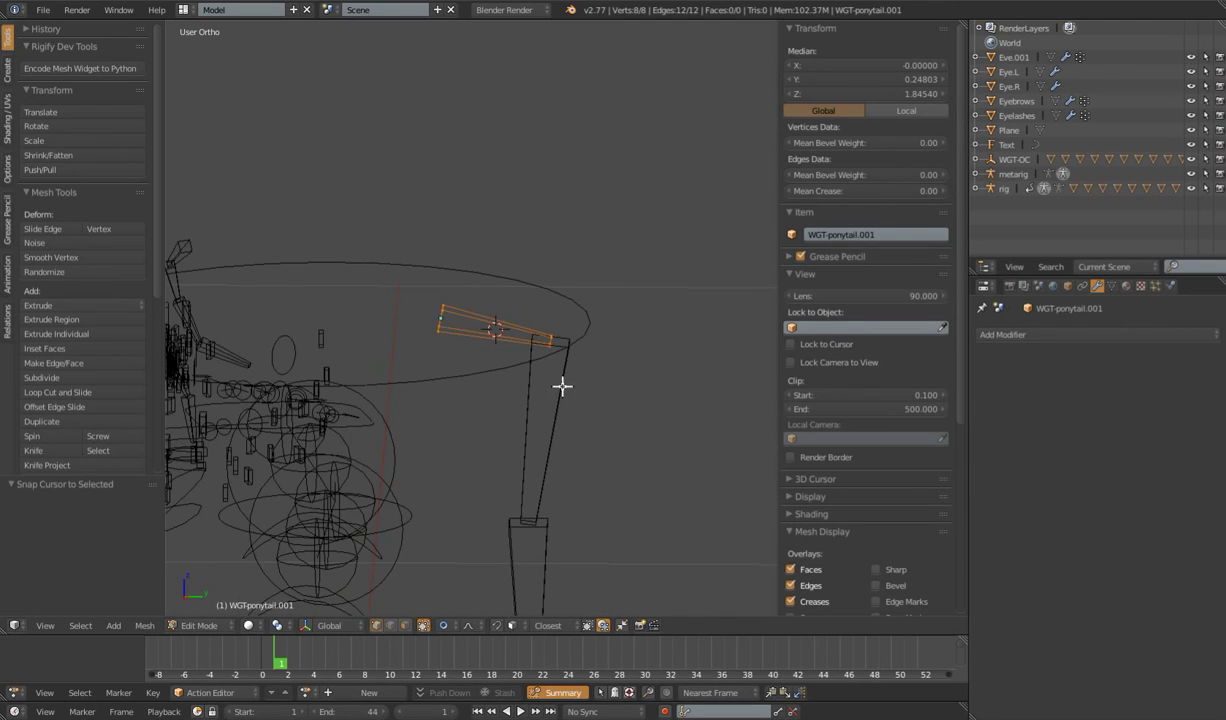
Delete all vertices of the WGT-ponytail.001 mesh
key("KP_1")
key("KP_3")
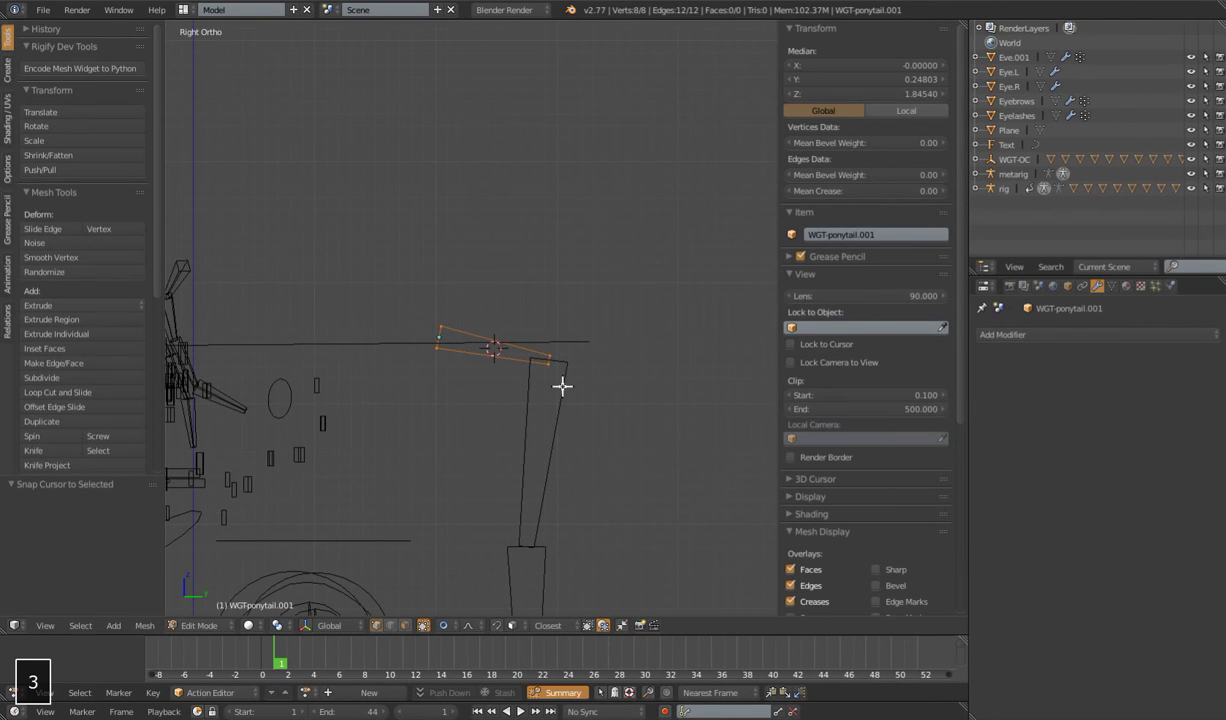
key("x")
left_click(562, 386)
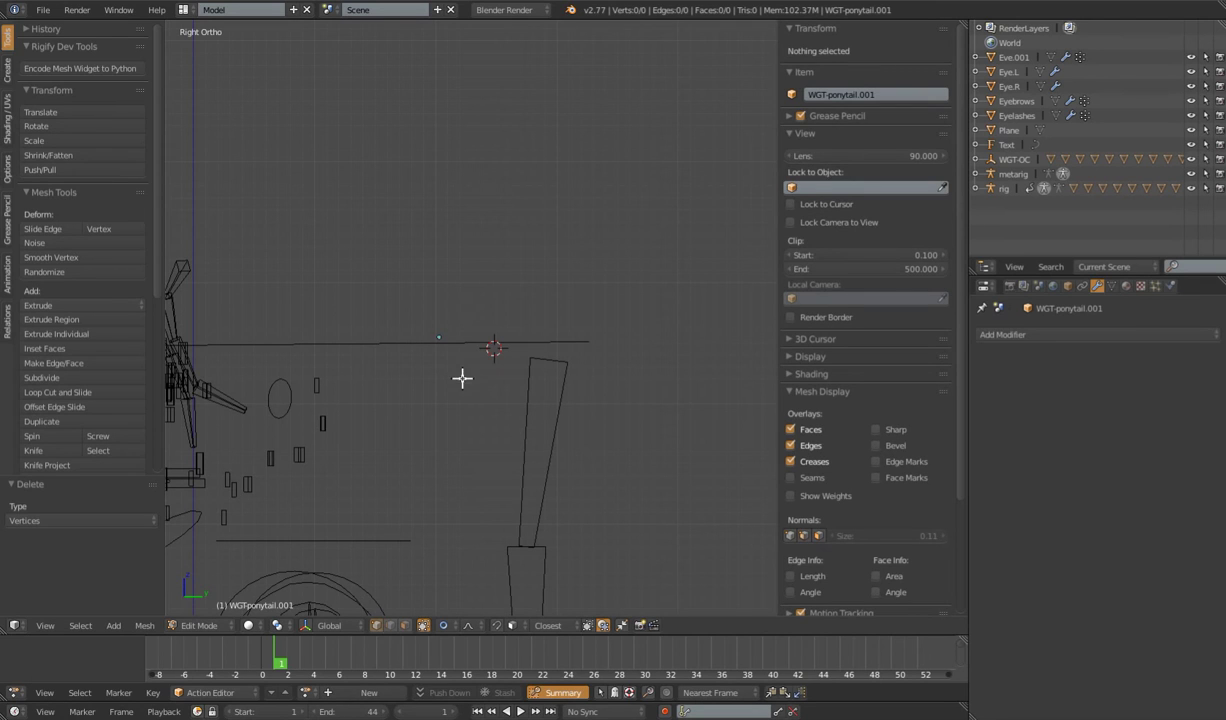
Add a 16-vertex circle at the 3D cursor within the emptied WGT-ponytail.001 mesh
key("shift+a")
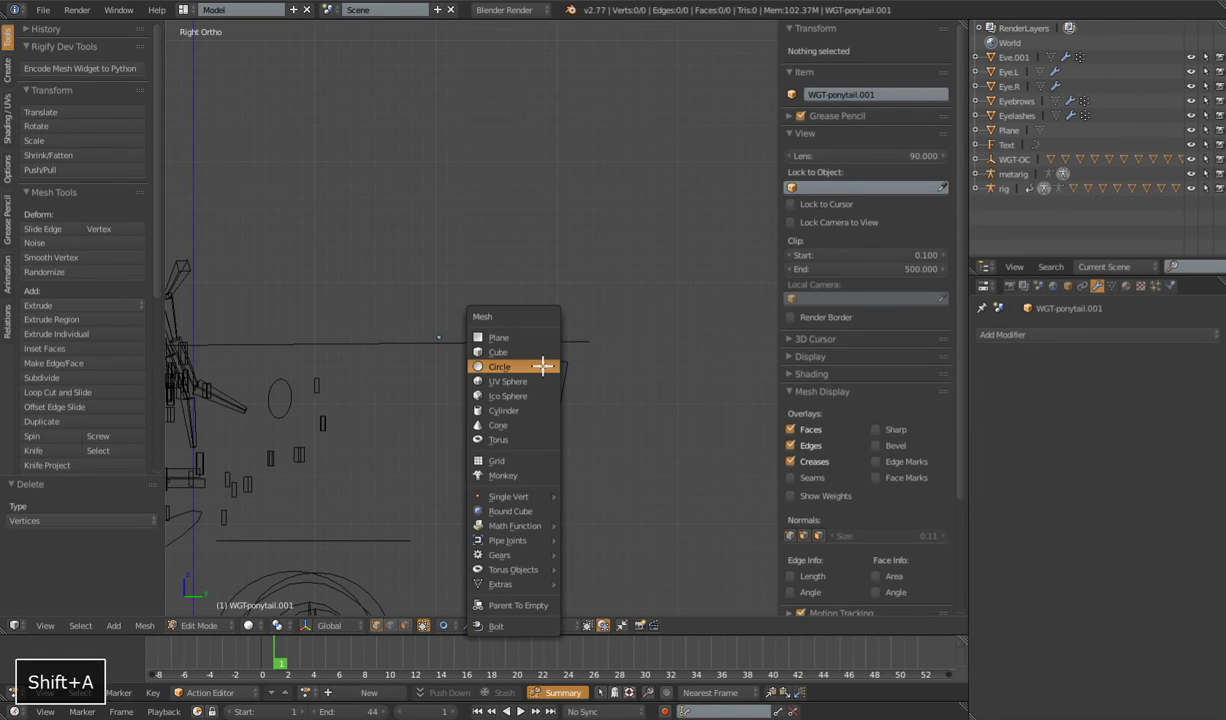
left_click(540, 365)
left_click(87, 520)
type("16")
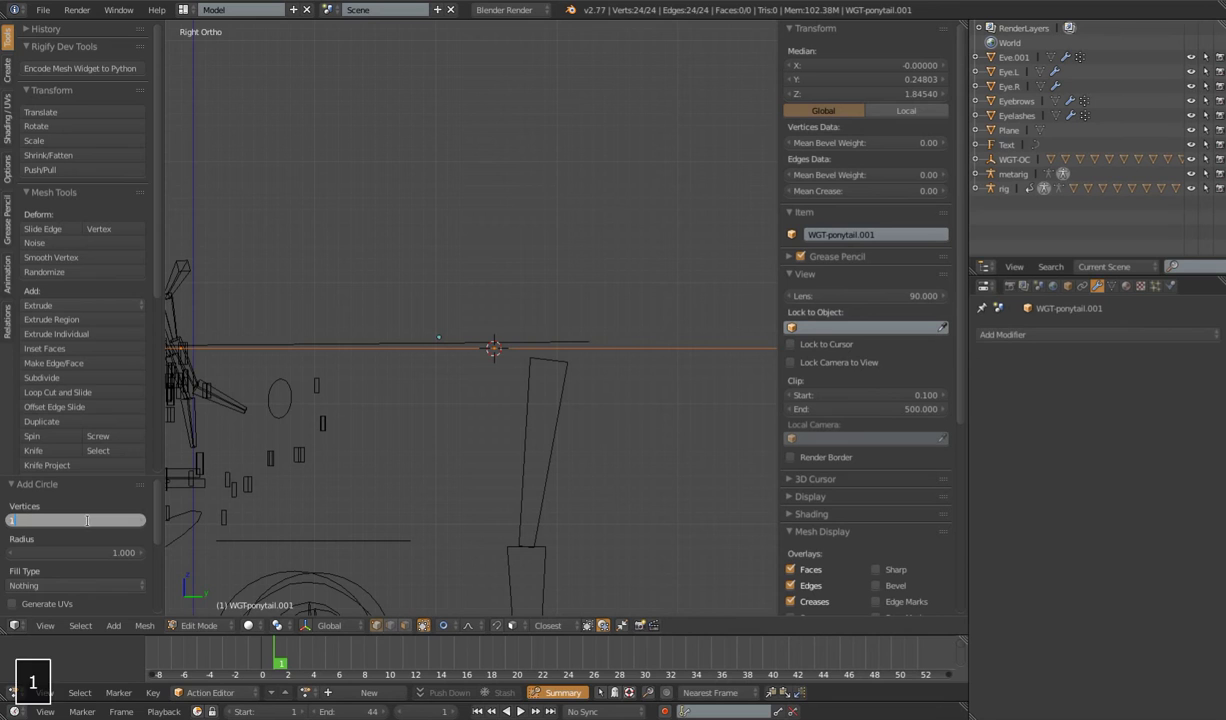
key("Return")
scroll(418, 382, "down", 8)
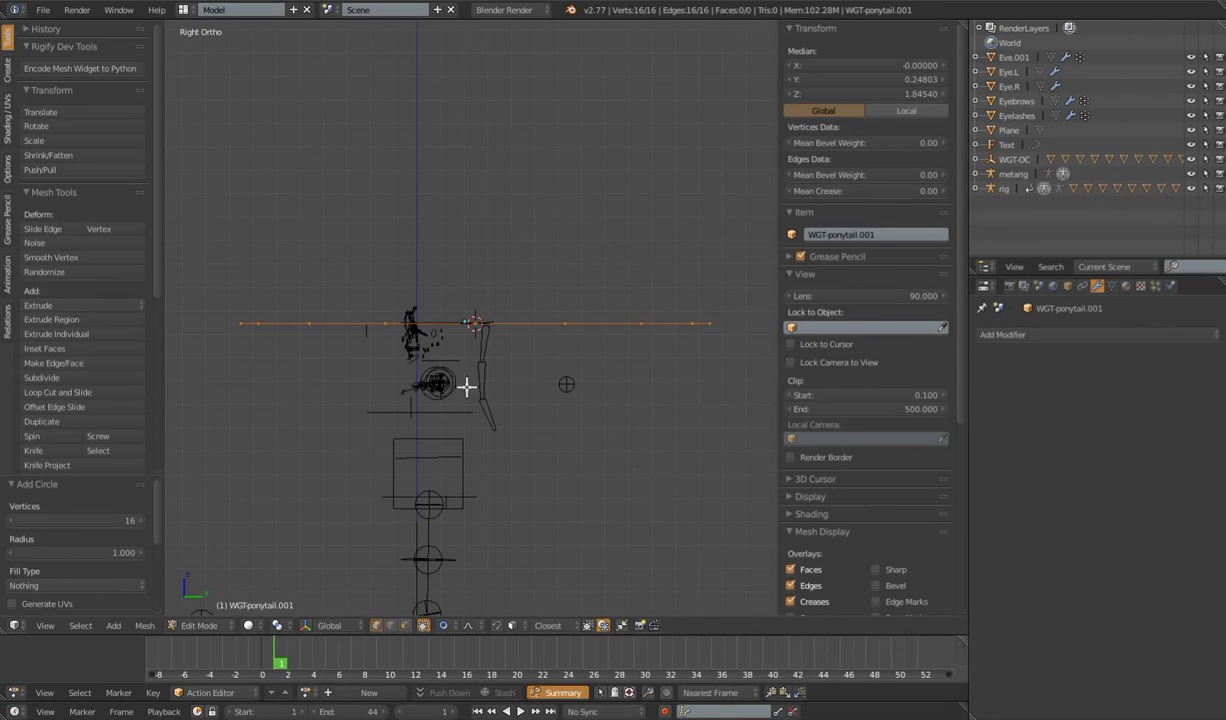
Scale the new ponytail circle by about 0.266 and again by about 0.877
key("s")
left_click(550, 383)
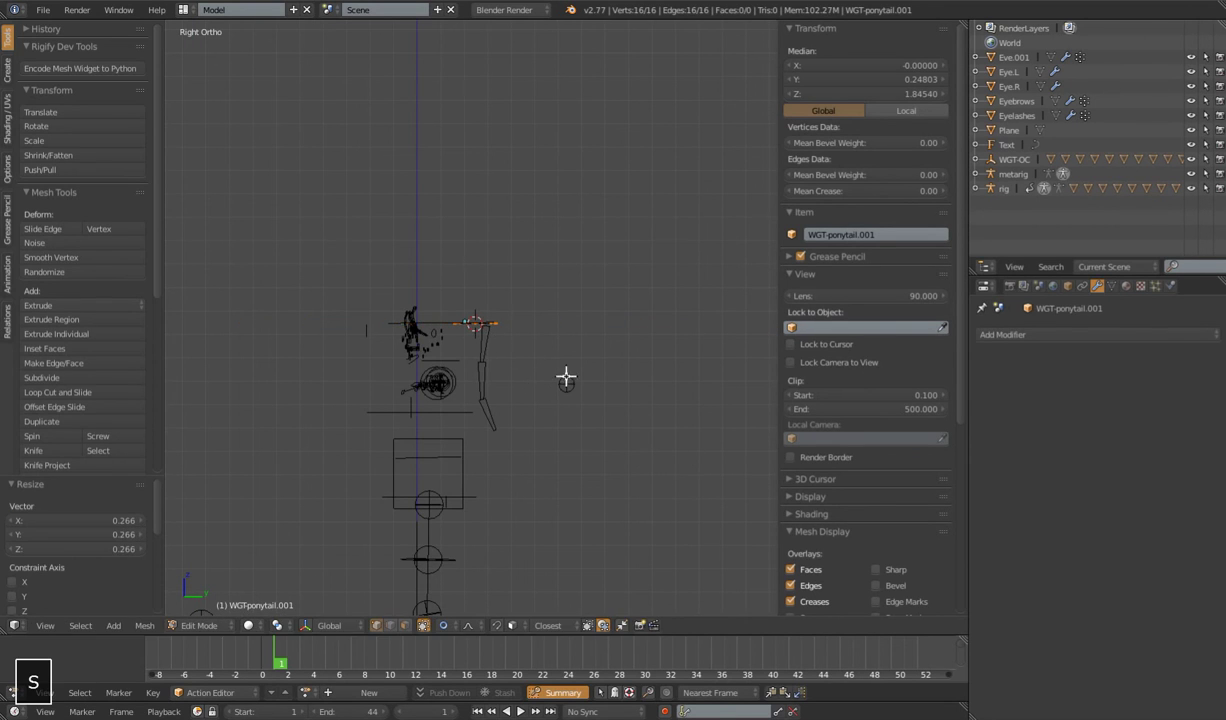
key("s")
left_click(635, 402)
key("KP_1")
key("KP_3")
scroll(640, 400, "up", 6)
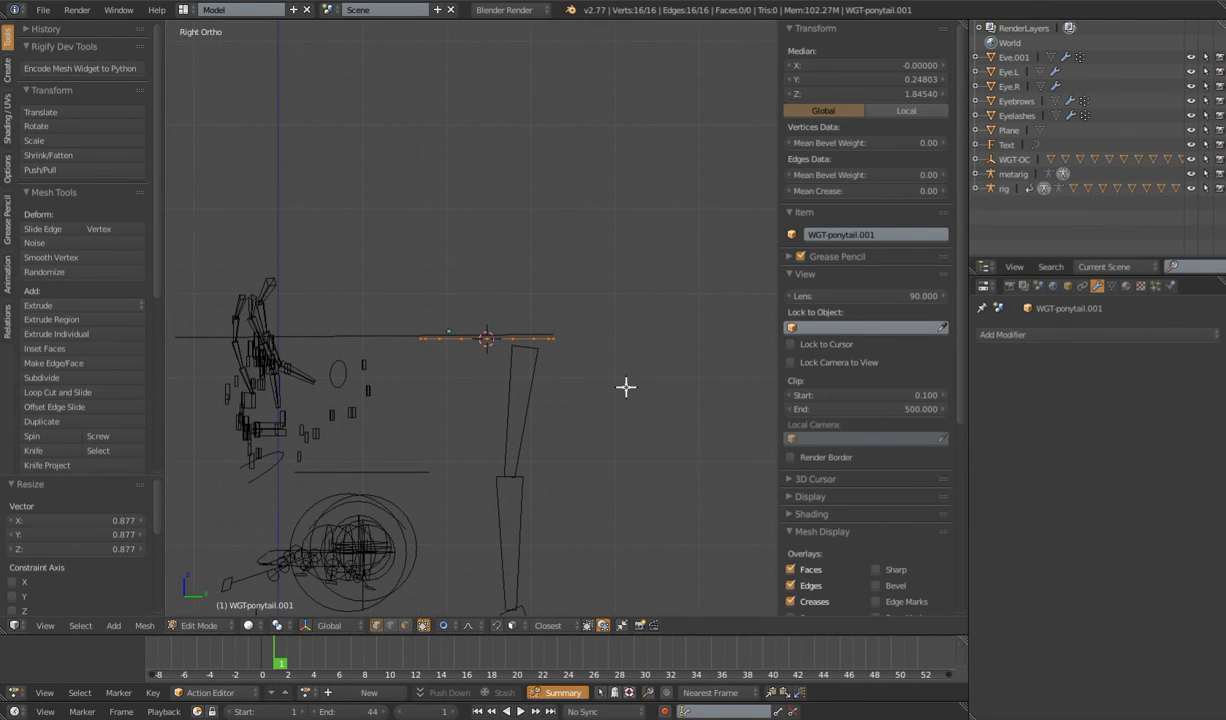
Rotate the ponytail circle 90° about X so it stands upright, and finish editing the mesh
key("r")
key("x")
key("9")
key("0")
key("Return")
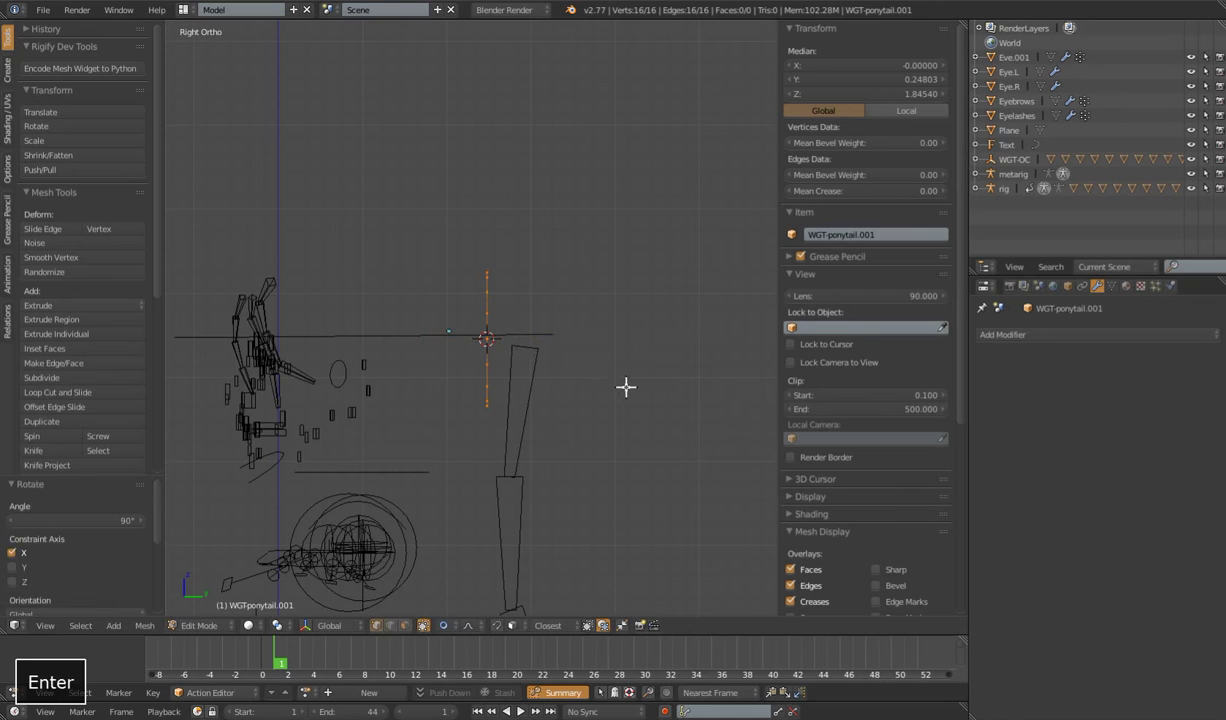
key("Tab")
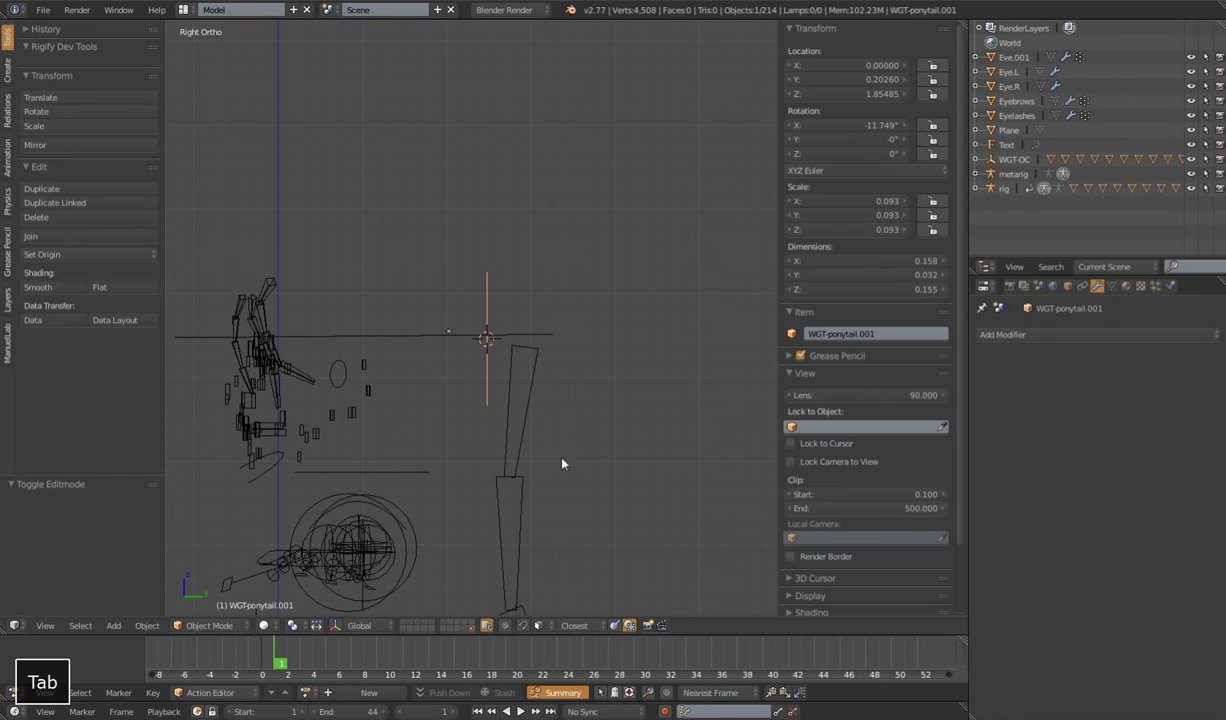
Show the character's layers and scale the WGT-ponytail.001 ring by about 0.546 to fit around the hair
left_click(406, 622, "shift")
left_click(405, 630, "shift")
left_click(411, 629, "shift")
scroll(551, 400, "up", 4)
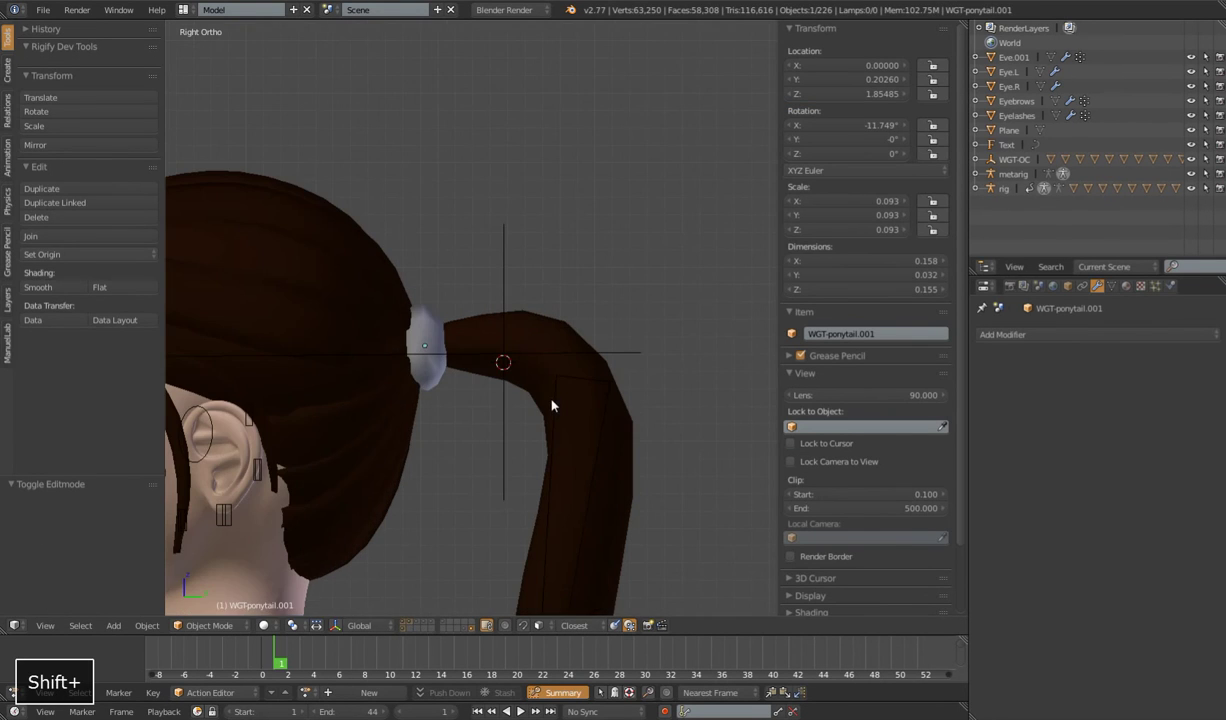
key("Tab")
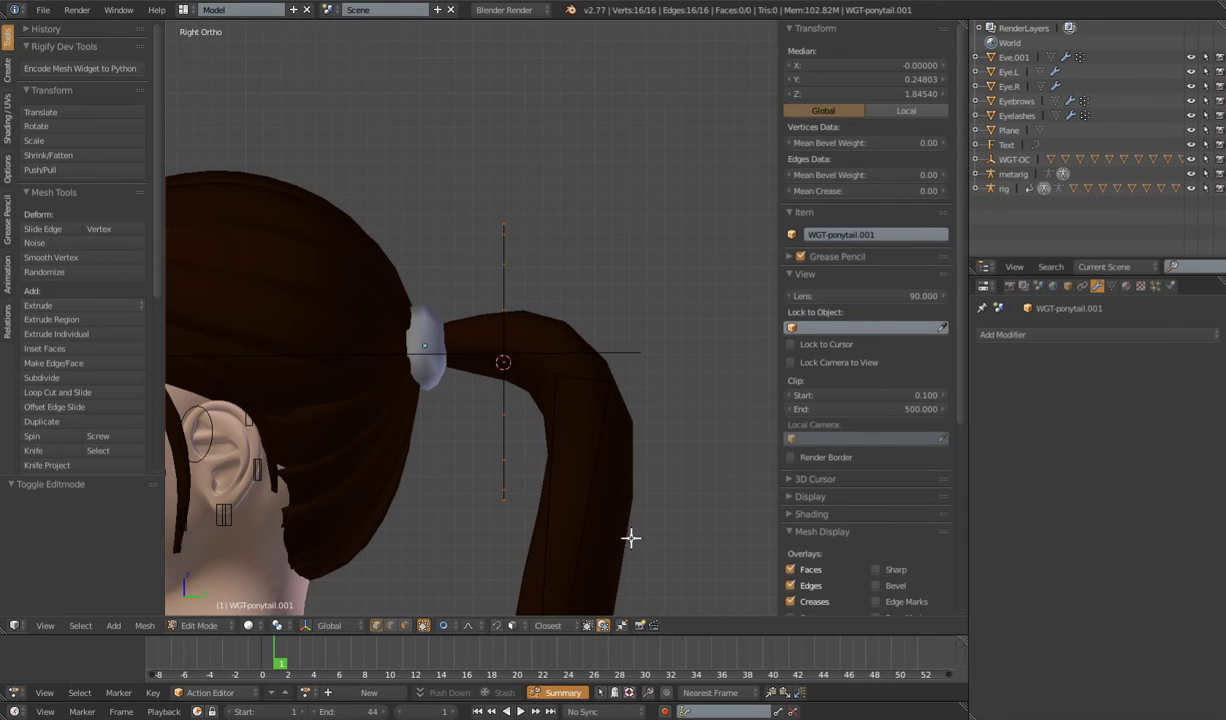
key("s")
left_click(582, 451)
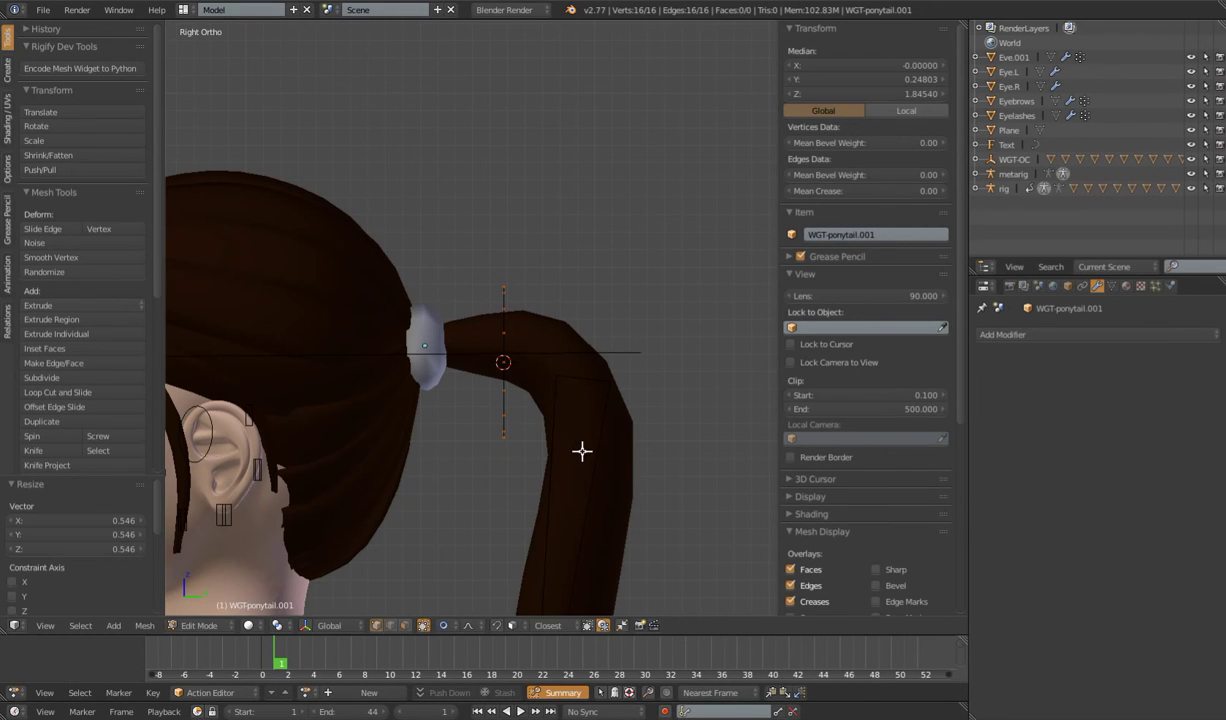
Tilt the WGT-ponytail.001 ring by about 7.3° in the side view and leave mesh editing
key("r")
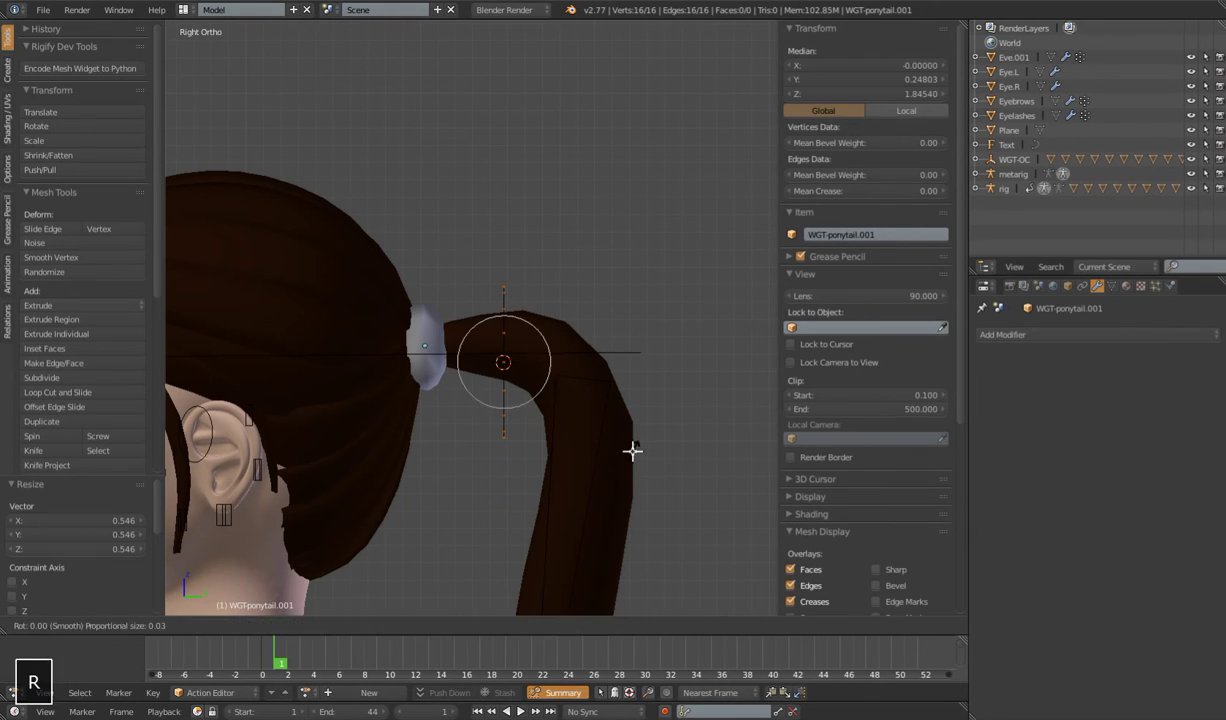
left_click(620, 465)
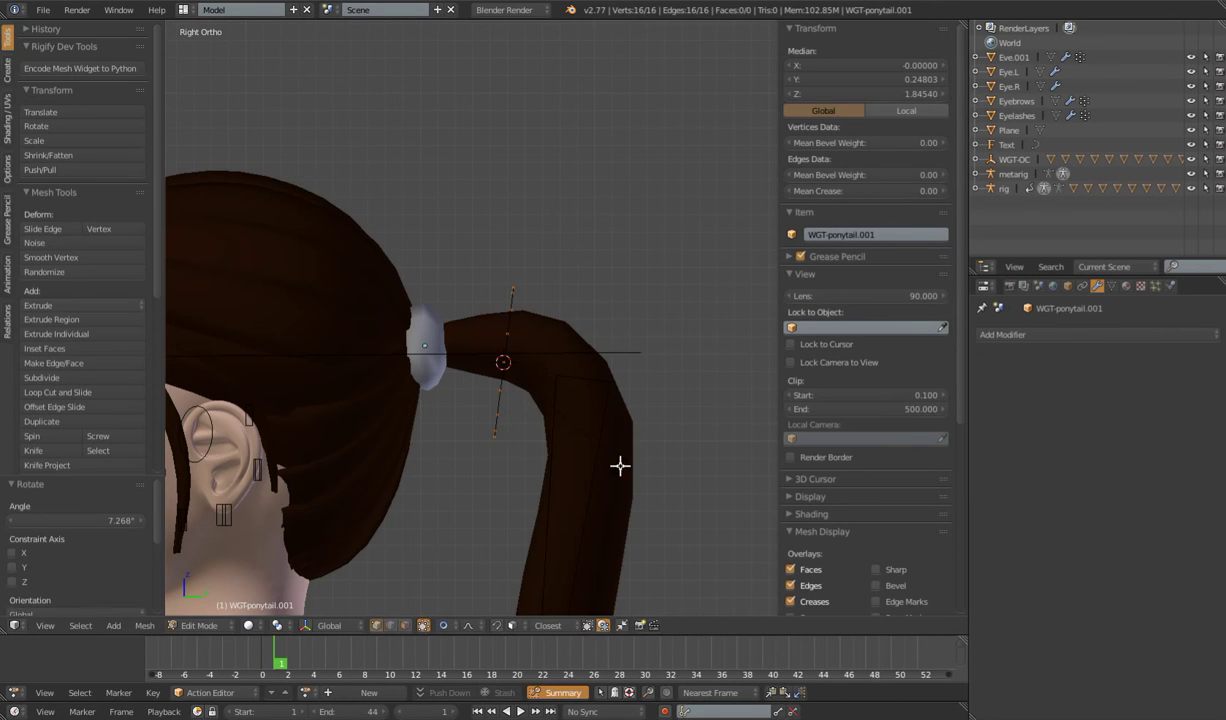
scroll(616, 469, "down", 2)
key("Tab")
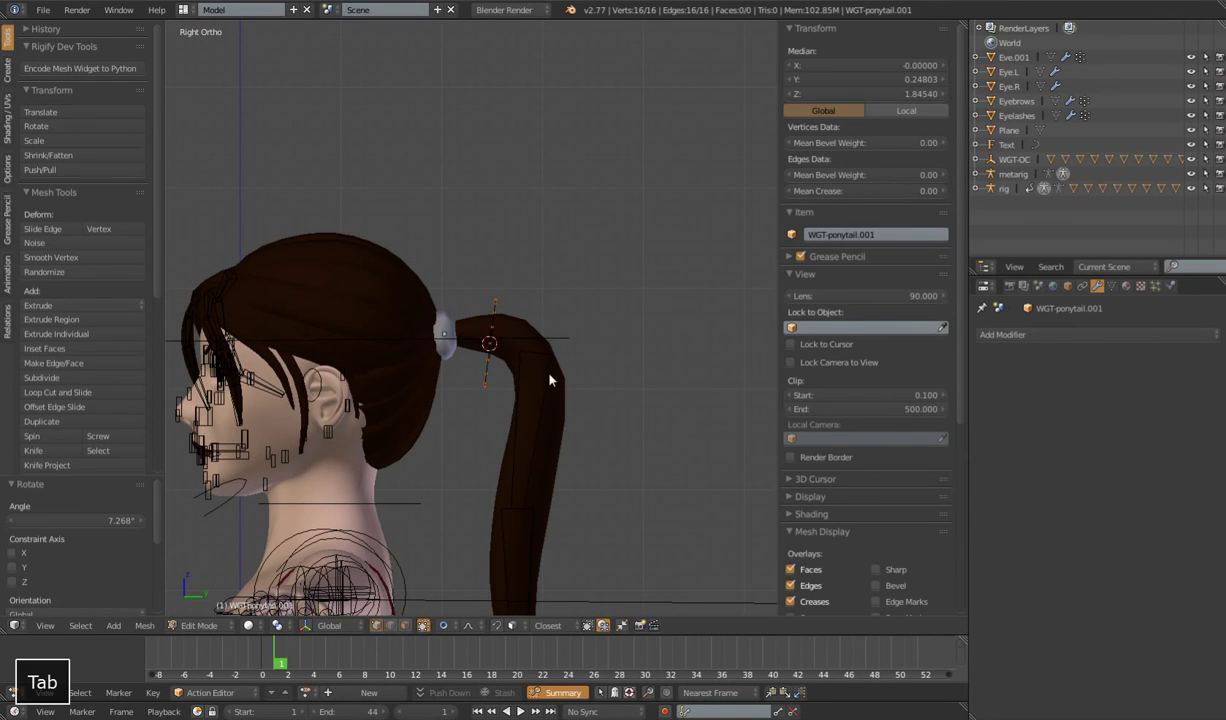
Examine the ponytail controls on the rig by selecting the ponytail.002 and ponytail.003 bones in turn
right_click(493, 309)
middle_click_drag(496, 360, 522, 434)
right_click(521, 434)
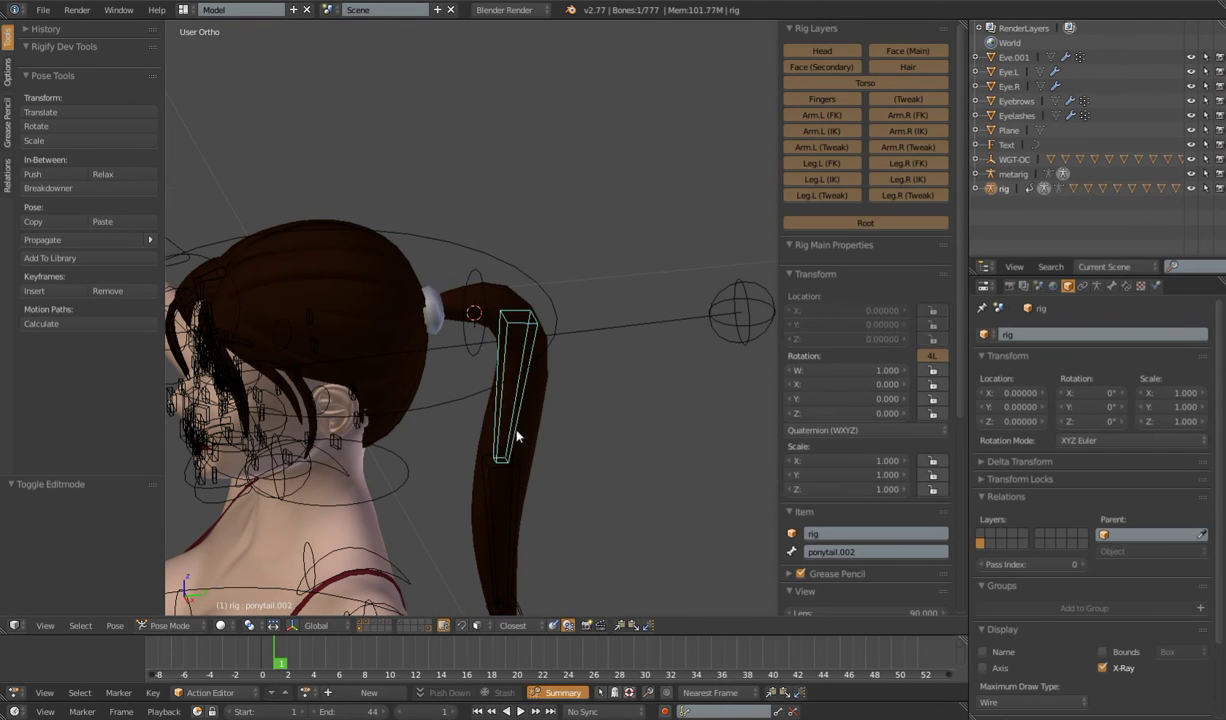
right_click(503, 505)
right_click(493, 501)
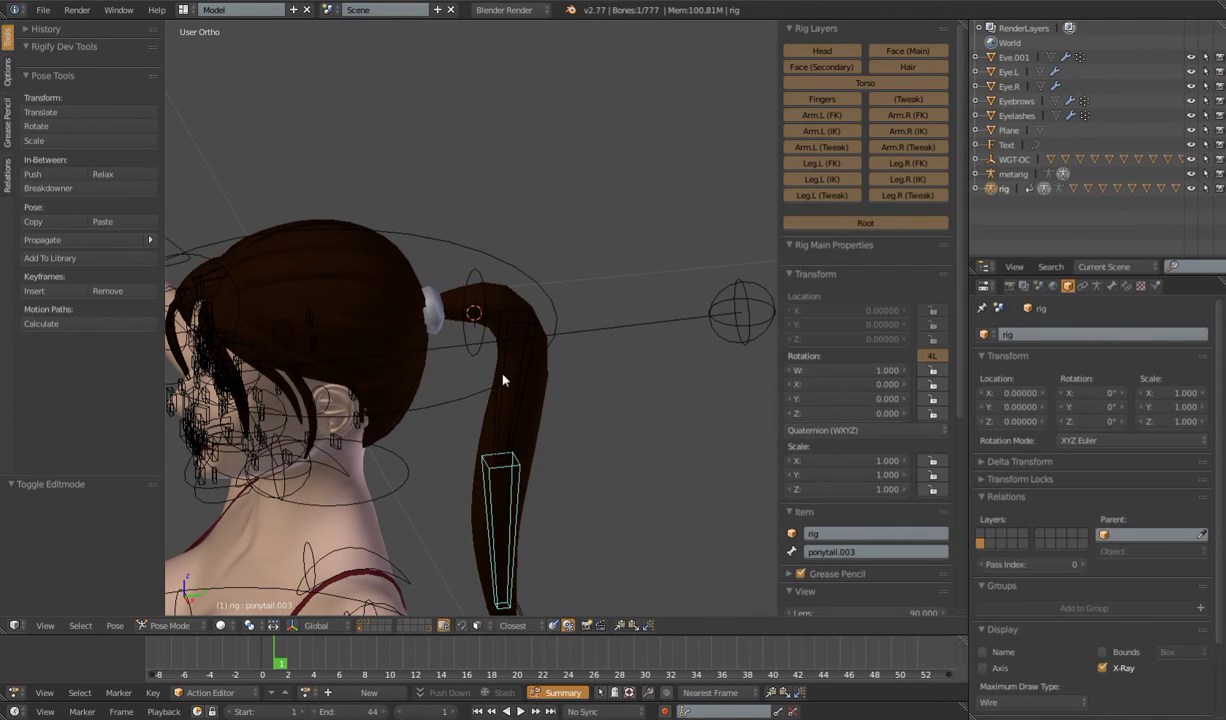
right_click(508, 411)
right_click(500, 408)
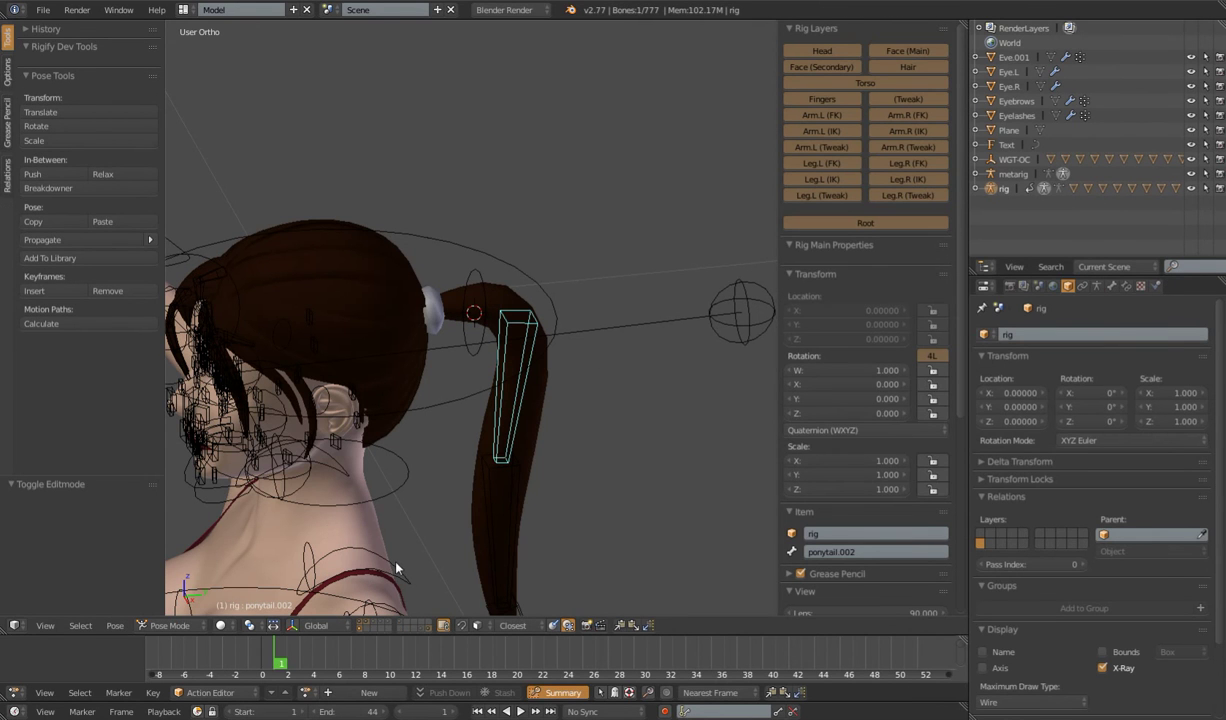
right_click(378, 540)
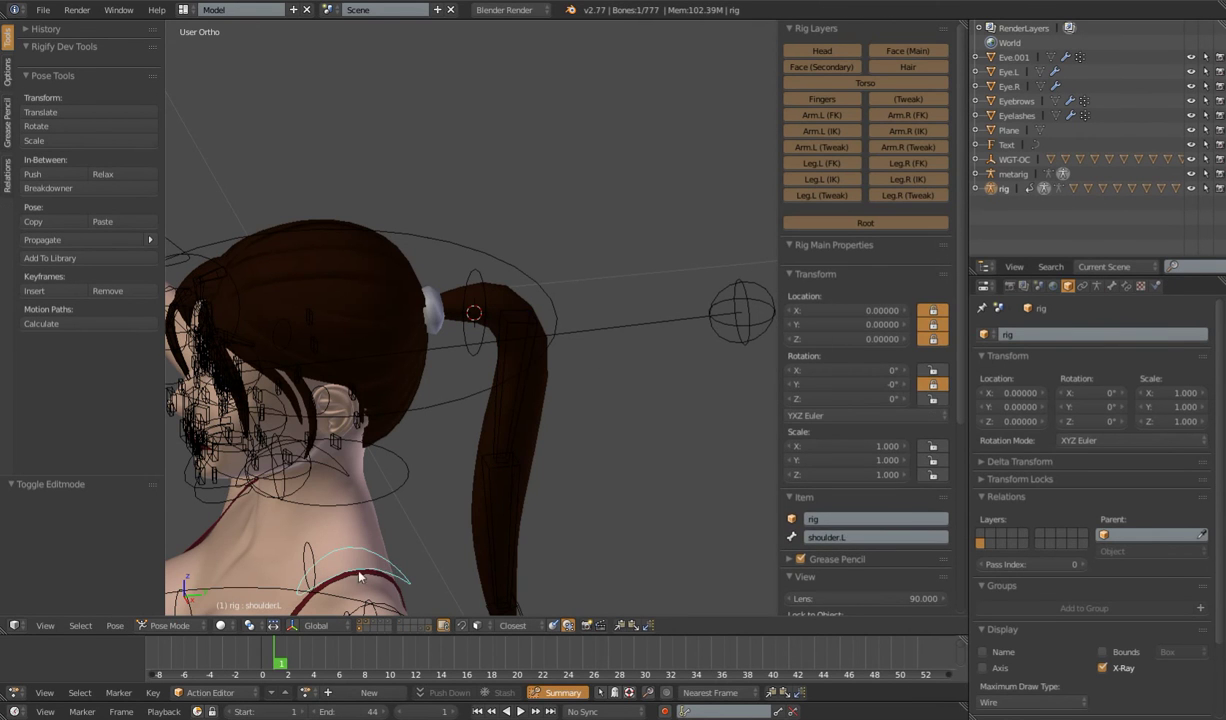
Copy the custom shape name WGT-ponytail.001 from the ponytail.001 bone's display settings
right_click(479, 274)
scroll(480, 276, "down", 3)
middle_click_drag(480, 276, 514, 328)
scroll(514, 328, "down", 2)
scroll(520, 332, "up", 7)
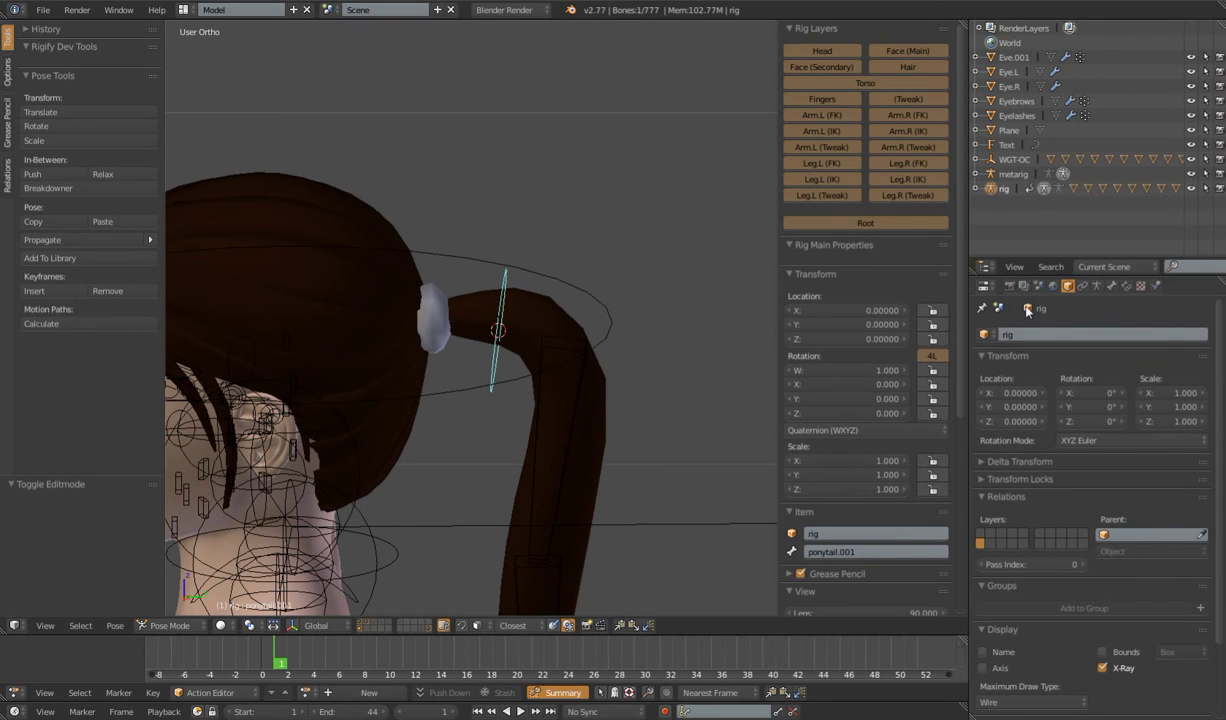
left_click(1111, 286)
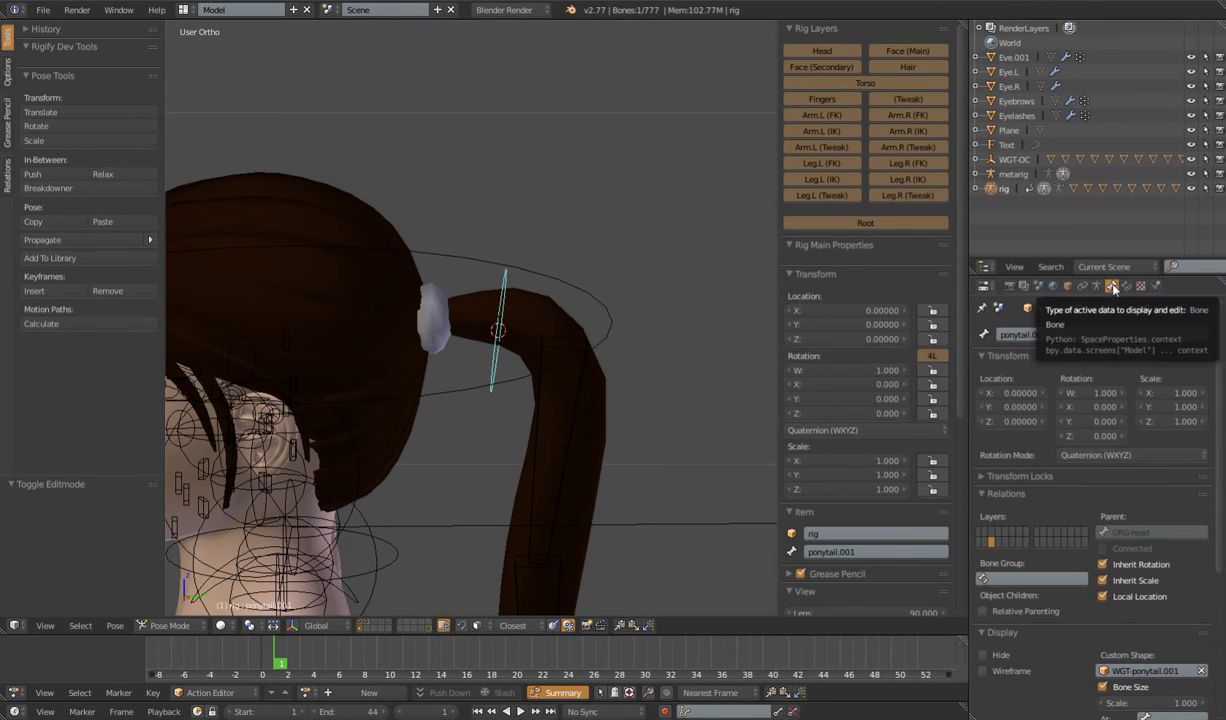
scroll(1219, 465, "down", 4)
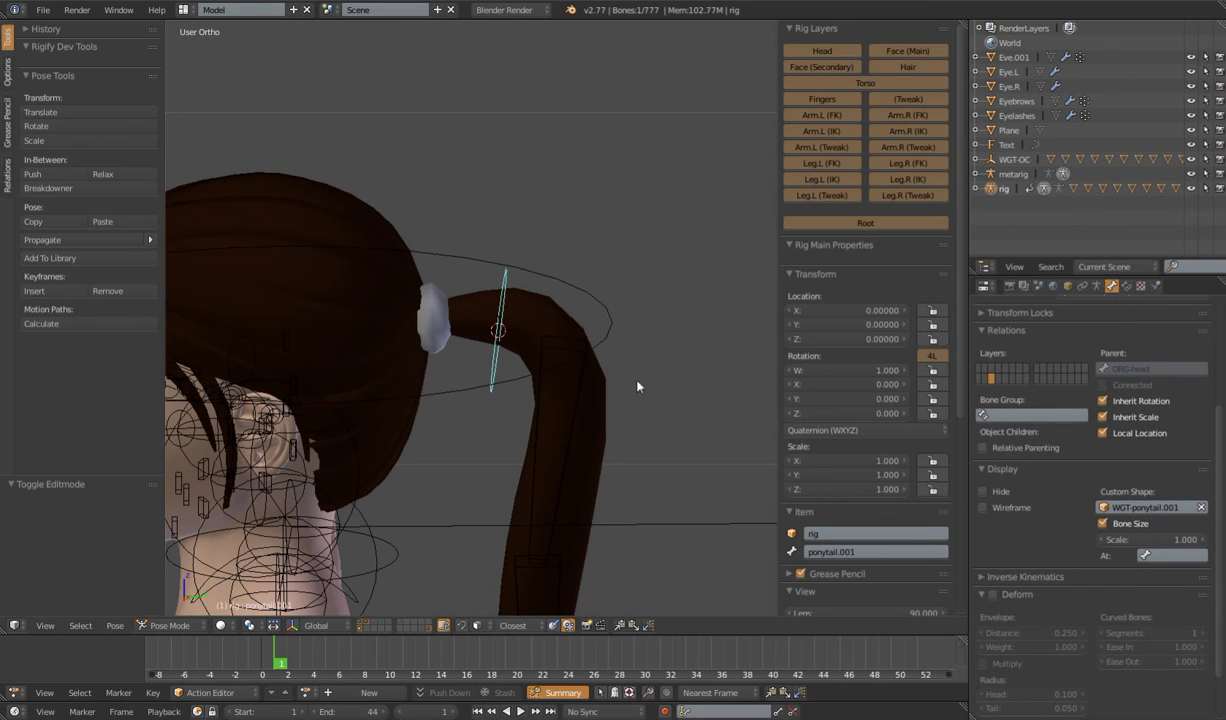
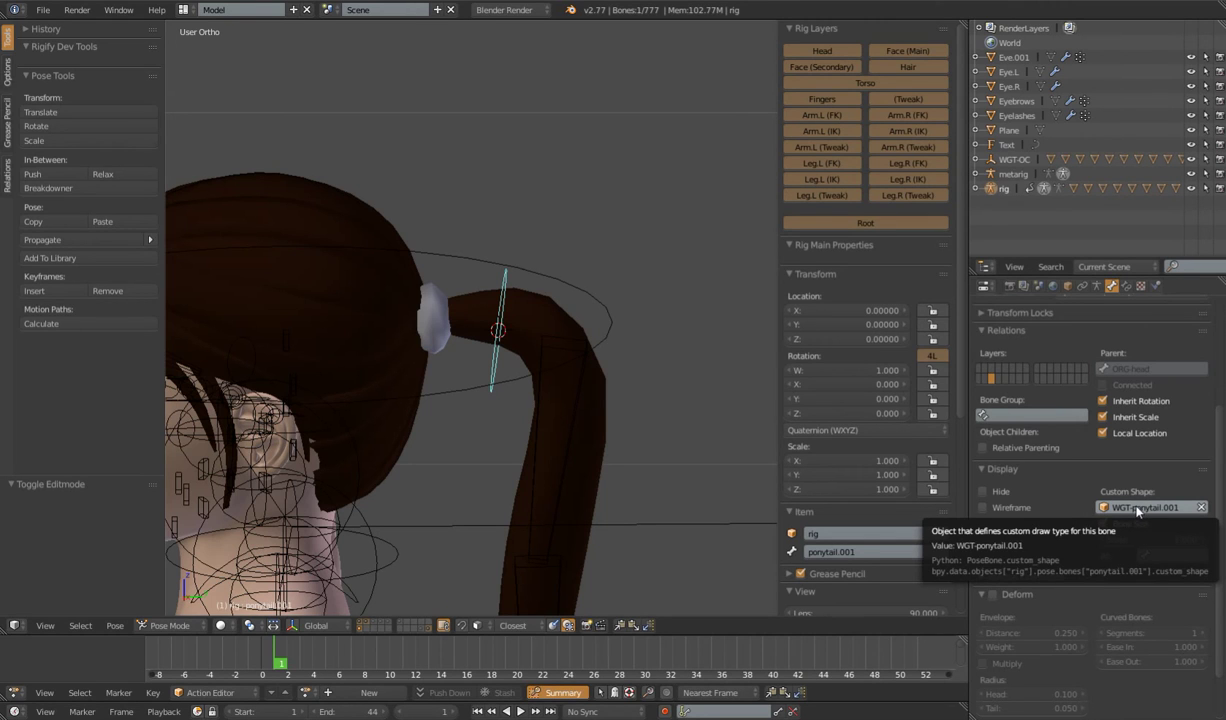
key("ctrl+c")
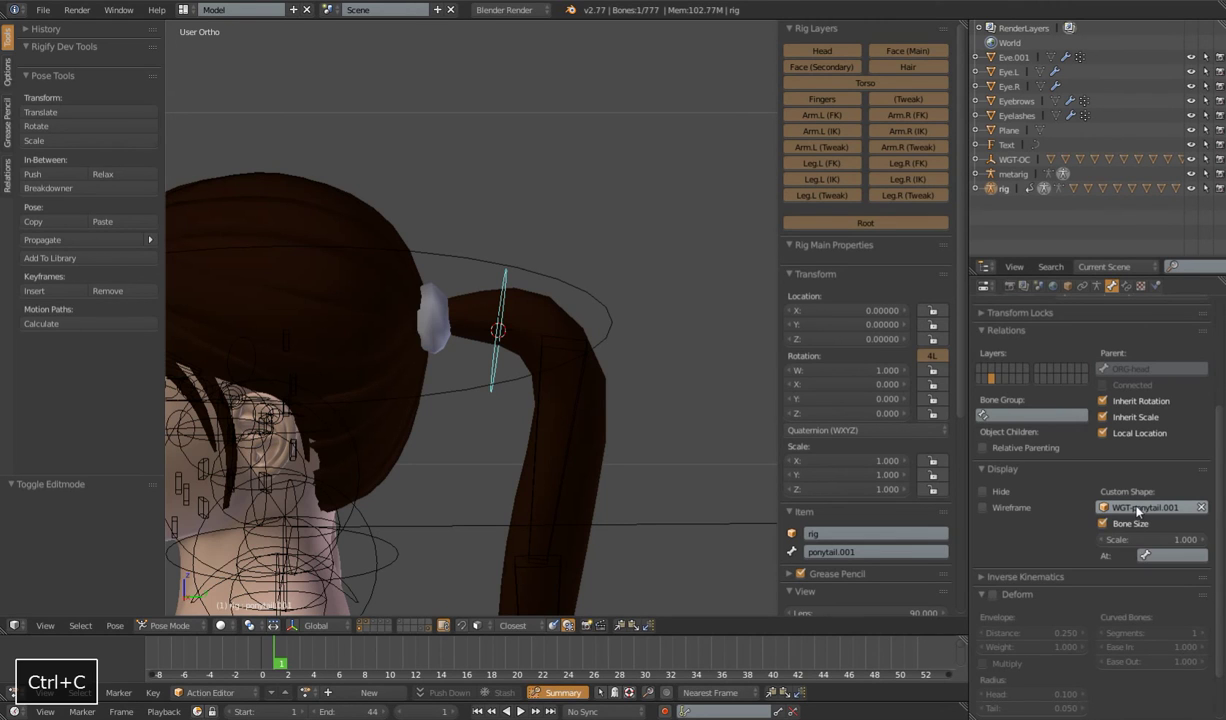
Assign WGT-ponytail.001 as the custom shape of the ponytail.002 and ponytail.003 bones
right_click(573, 440)
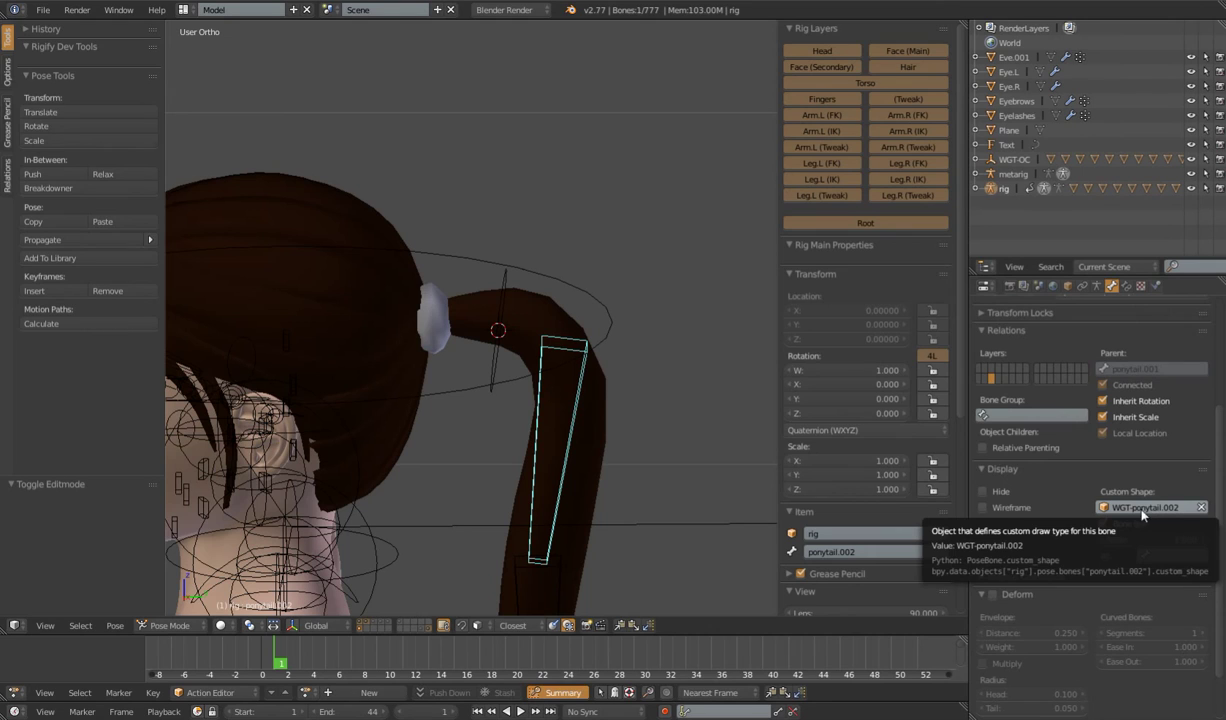
key("ctrl+v")
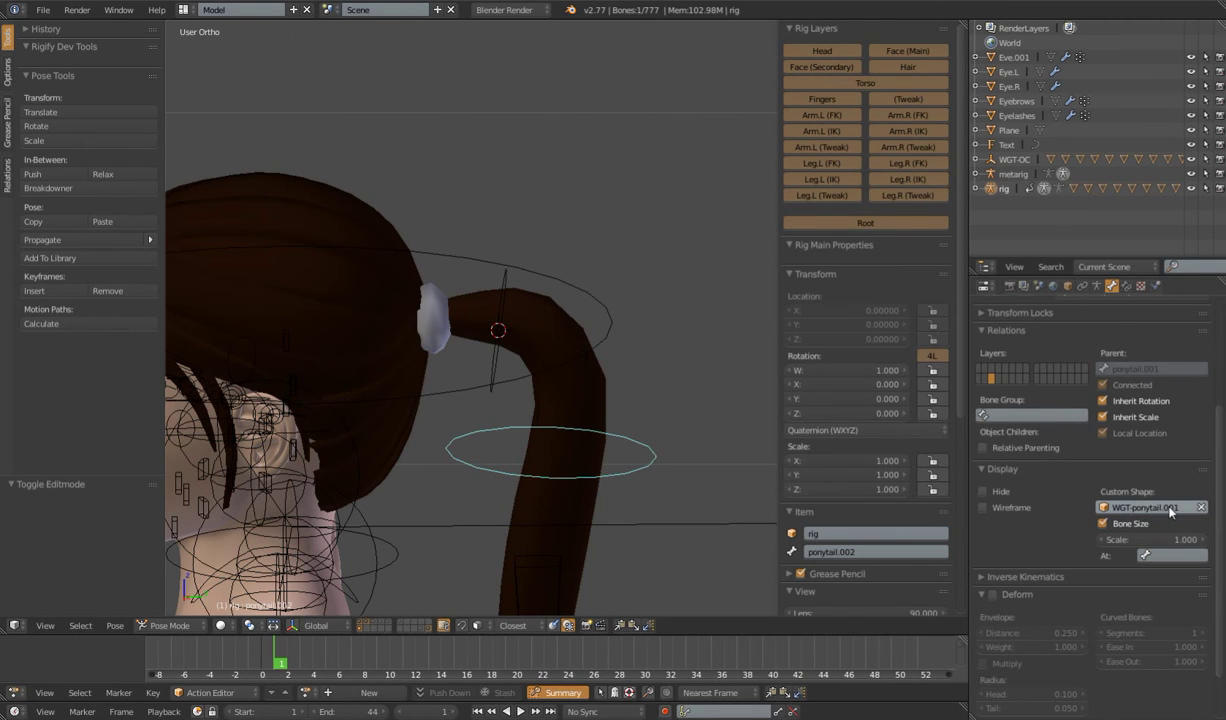
scroll(627, 441, "down", 5)
middle_click_drag(600, 424, 606, 357, "shift")
scroll(564, 374, "up", 3)
right_click(547, 397)
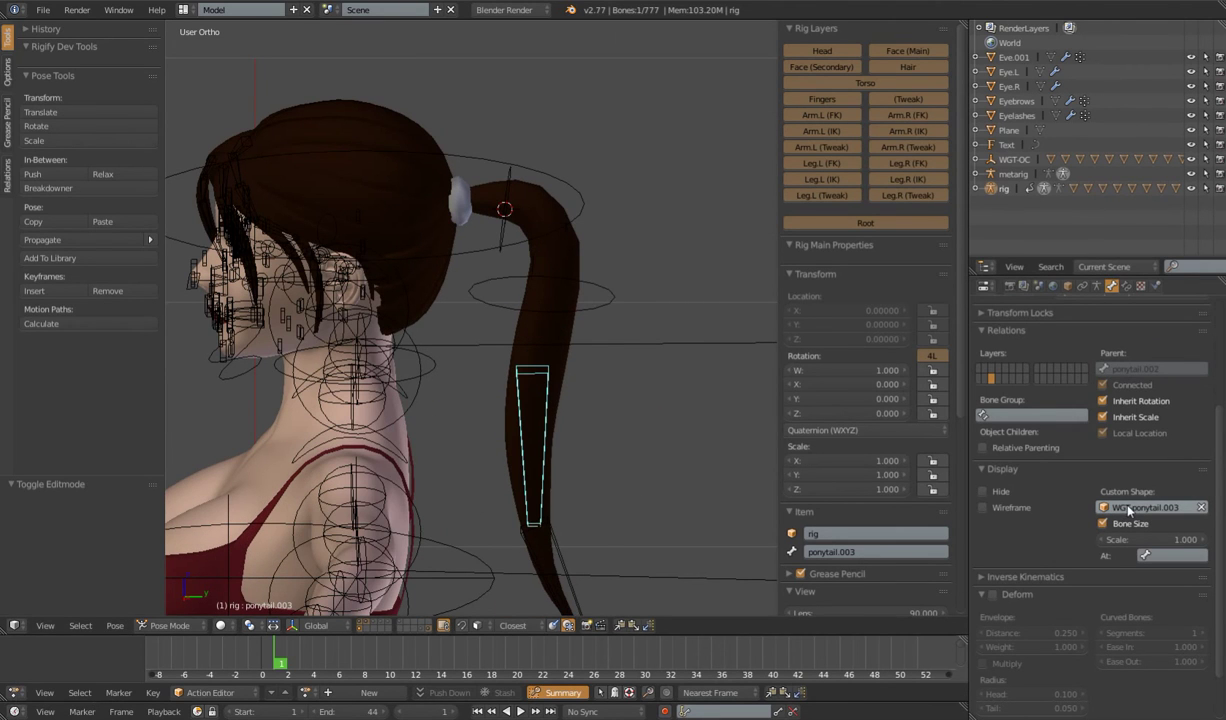
key("ctrl+v")
Assign WGT-ponytail.001 as the custom shape of the ponytail.004 bone
right_click(527, 530)
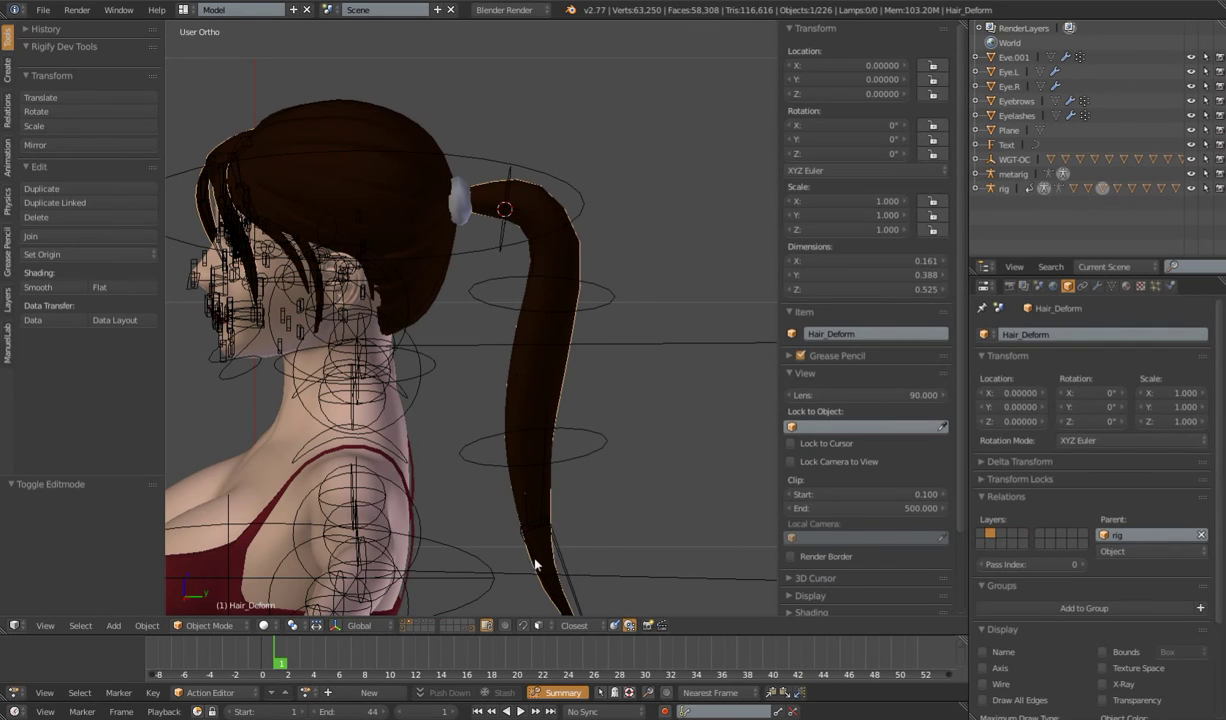
right_click(535, 528)
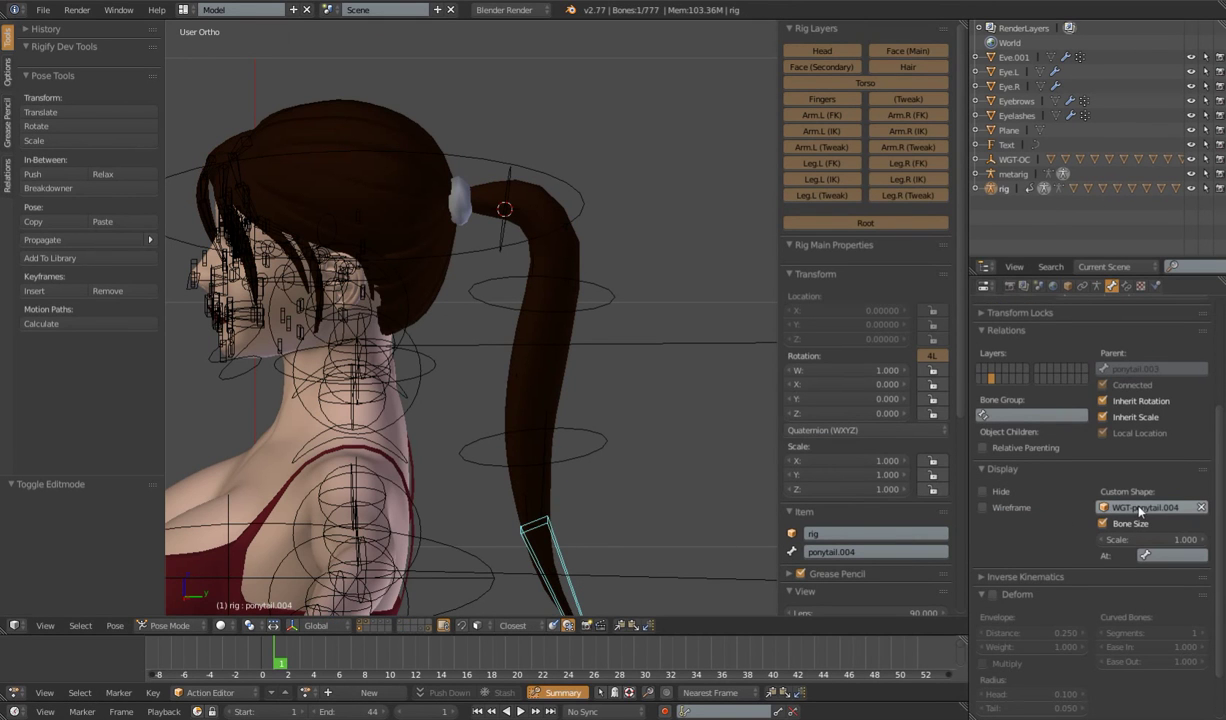
key("ctrl+v")
Assign WGT-ponytail.001 as the custom shape of the HairLock1.001 to HairLock1.004 bones in the front hair strand
scroll(517, 364, "down", 3)
middle_click_drag(517, 364, 422, 432, "shift")
scroll(422, 427, "up", 6)
middle_click_drag(304, 467, 460, 424, "shift")
scroll(460, 424, "up", 4)
scroll(268, 391, "down", 2)
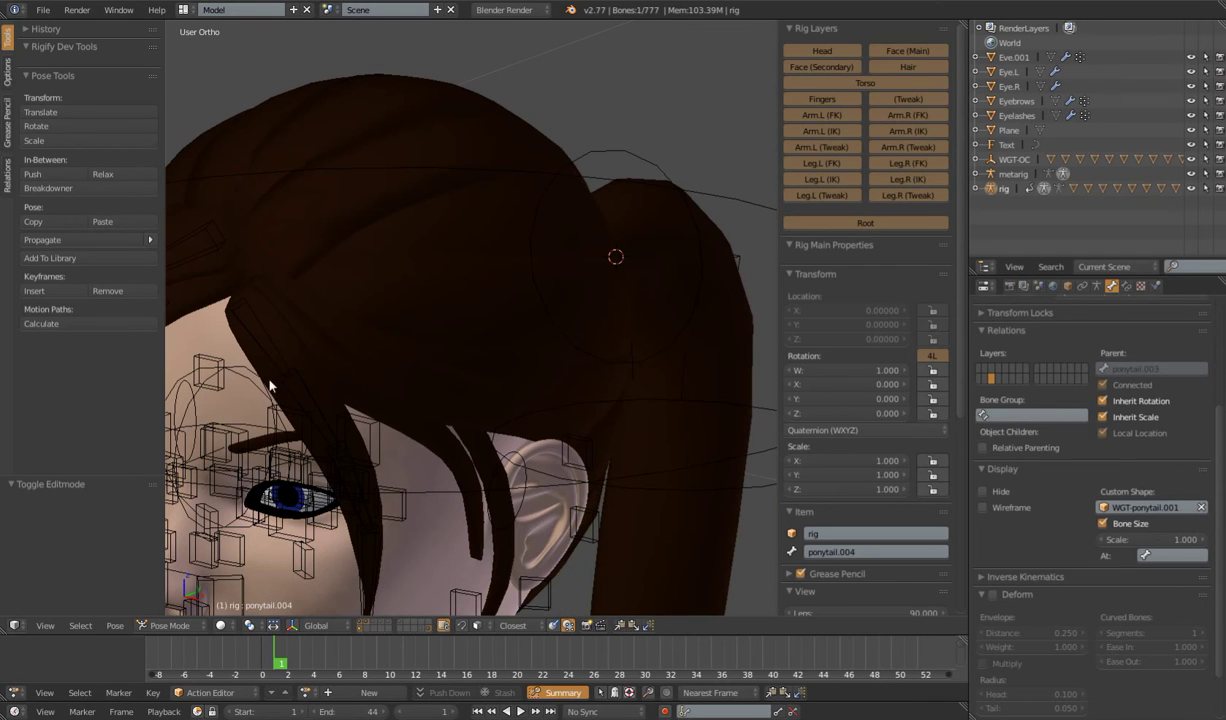
right_click(273, 347)
key("ctrl+v")
right_click(305, 395)
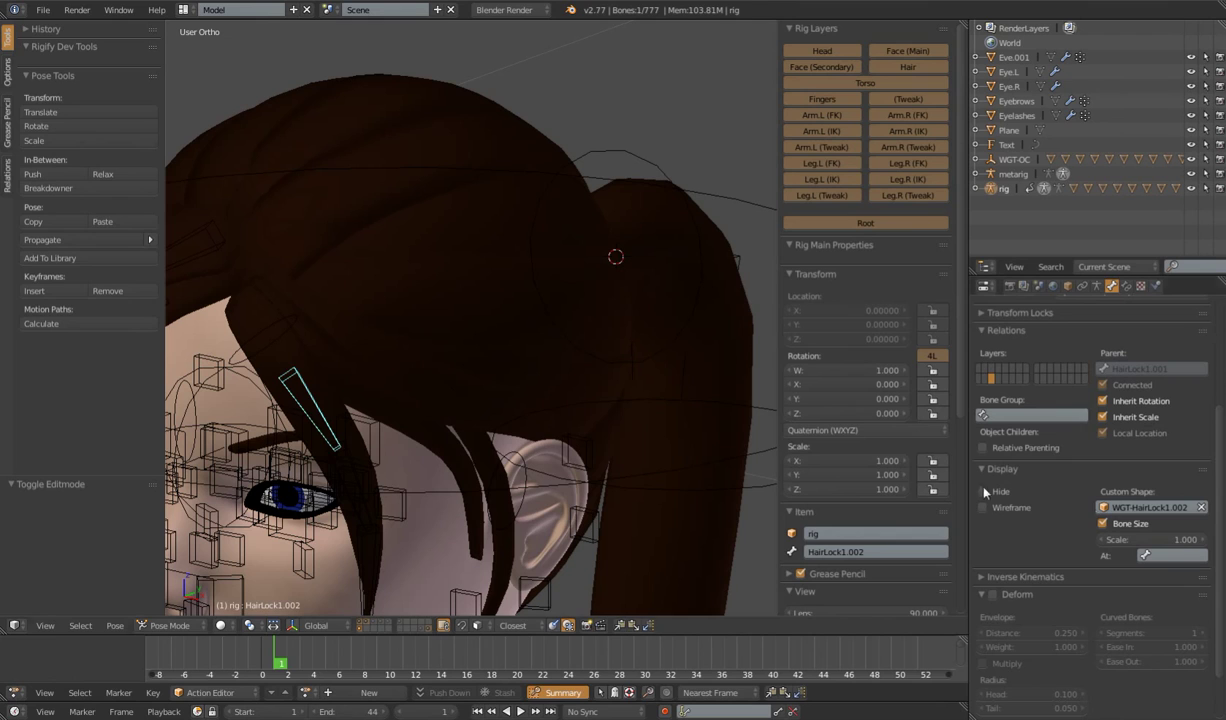
key("ctrl+v")
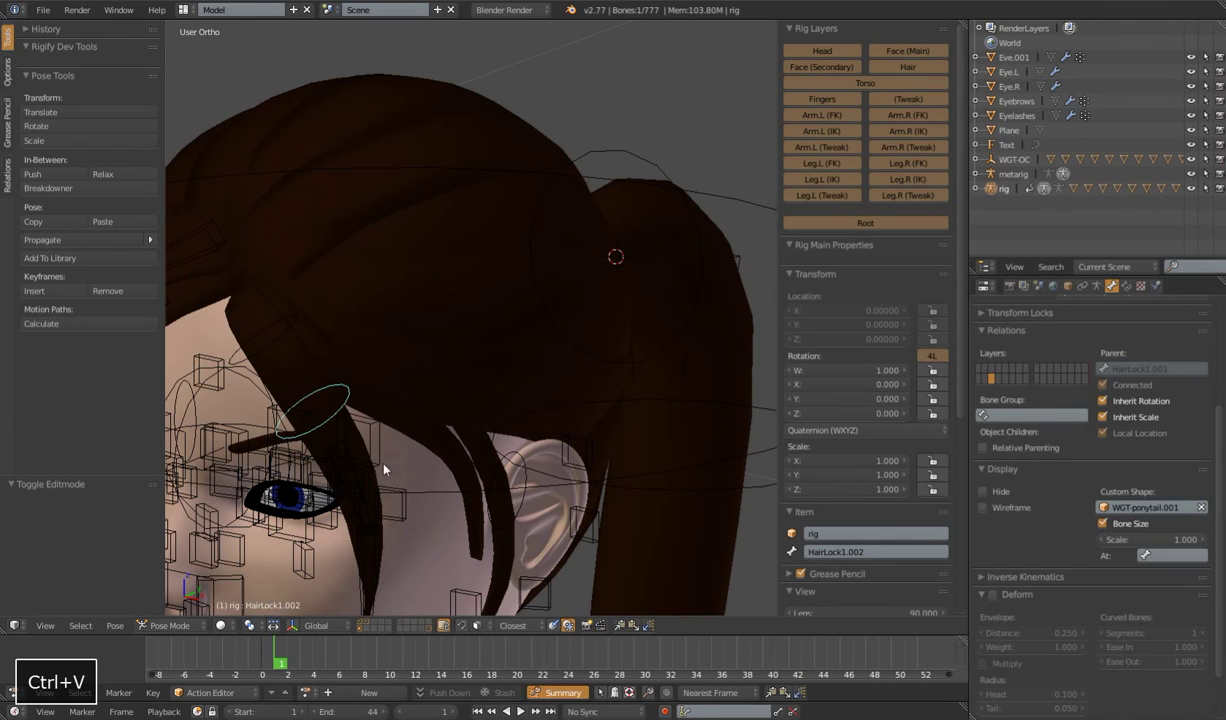
right_click(340, 470)
key("ctrl+v")
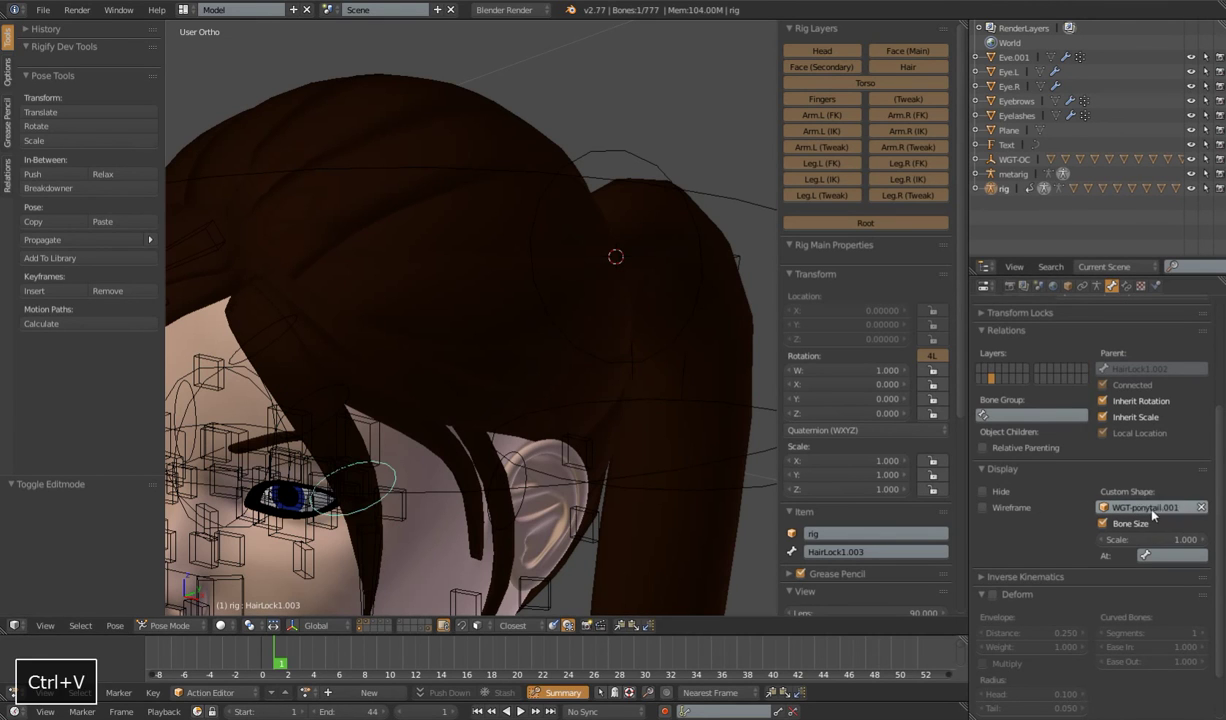
right_click(362, 536)
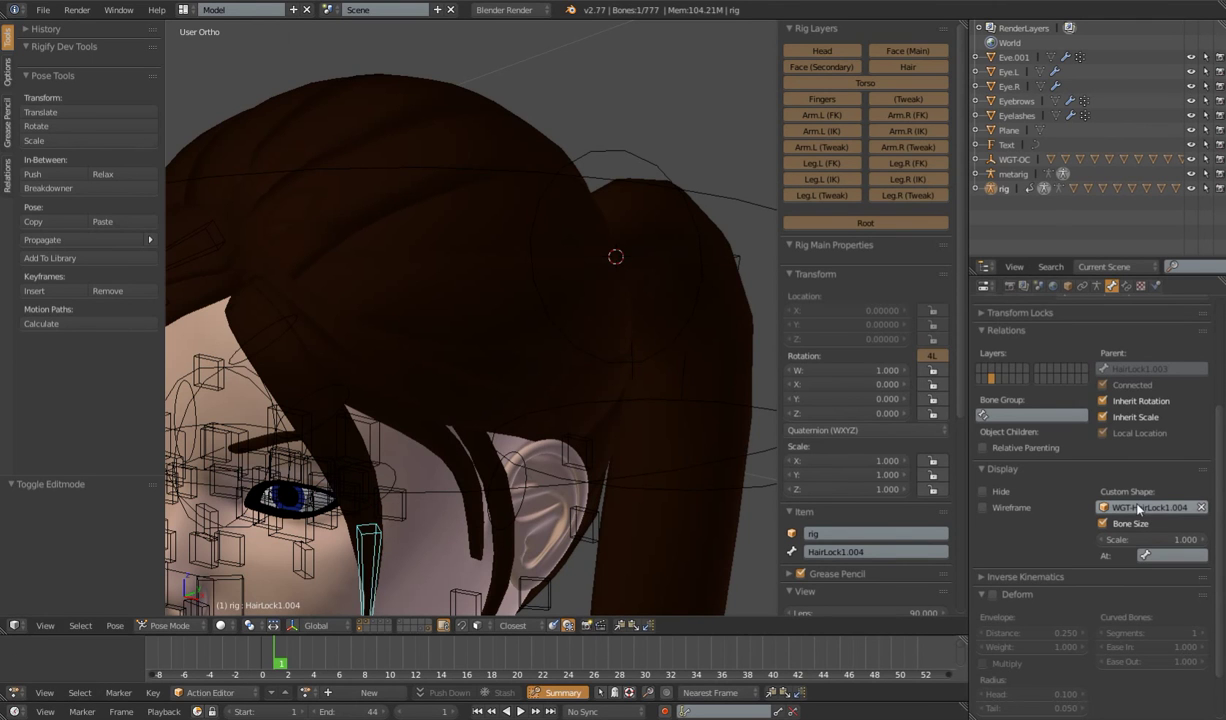
key("ctrl+v")
Isolate the widget layer and examine the WGT-ponytail.001, WGT-ponytail.002 and WGT-ponytail.003 objects from the side
scroll(445, 395, "down", 6)
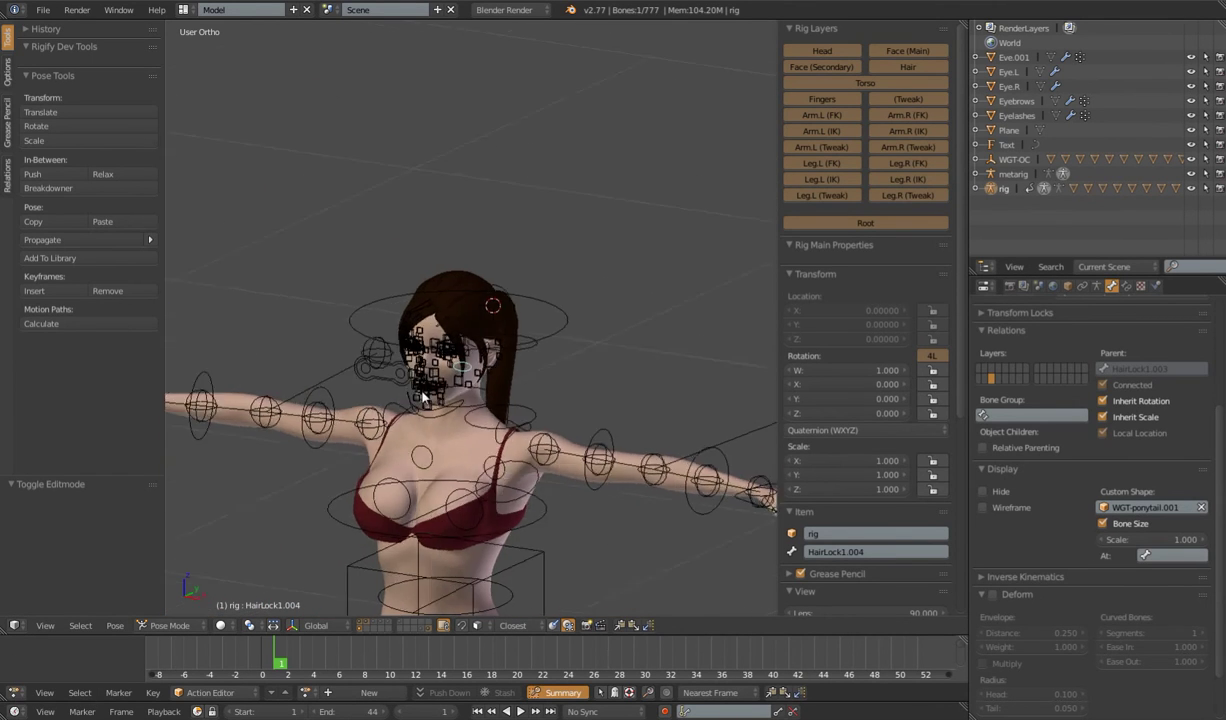
middle_click_drag(445, 395, 458, 418)
middle_click_drag(540, 420, 483, 351)
scroll(483, 351, "up", 6)
right_click(594, 283)
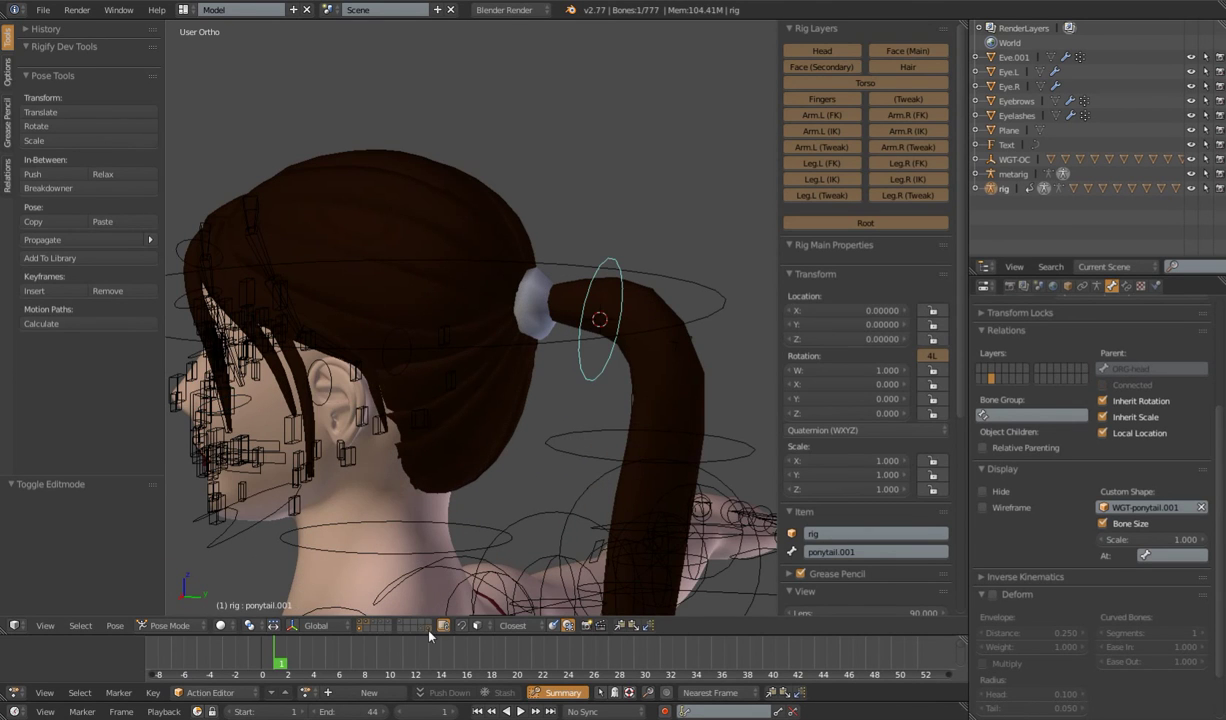
left_click(429, 629)
right_click(591, 314)
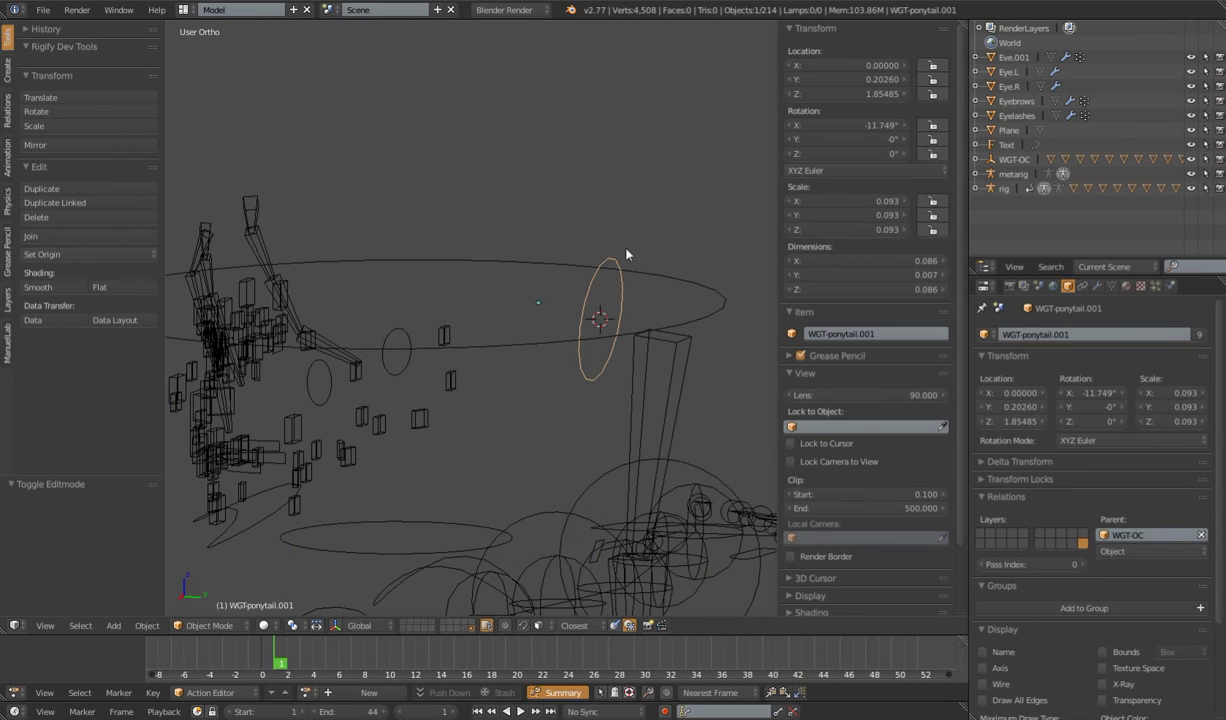
middle_click_drag(627, 254, 566, 356)
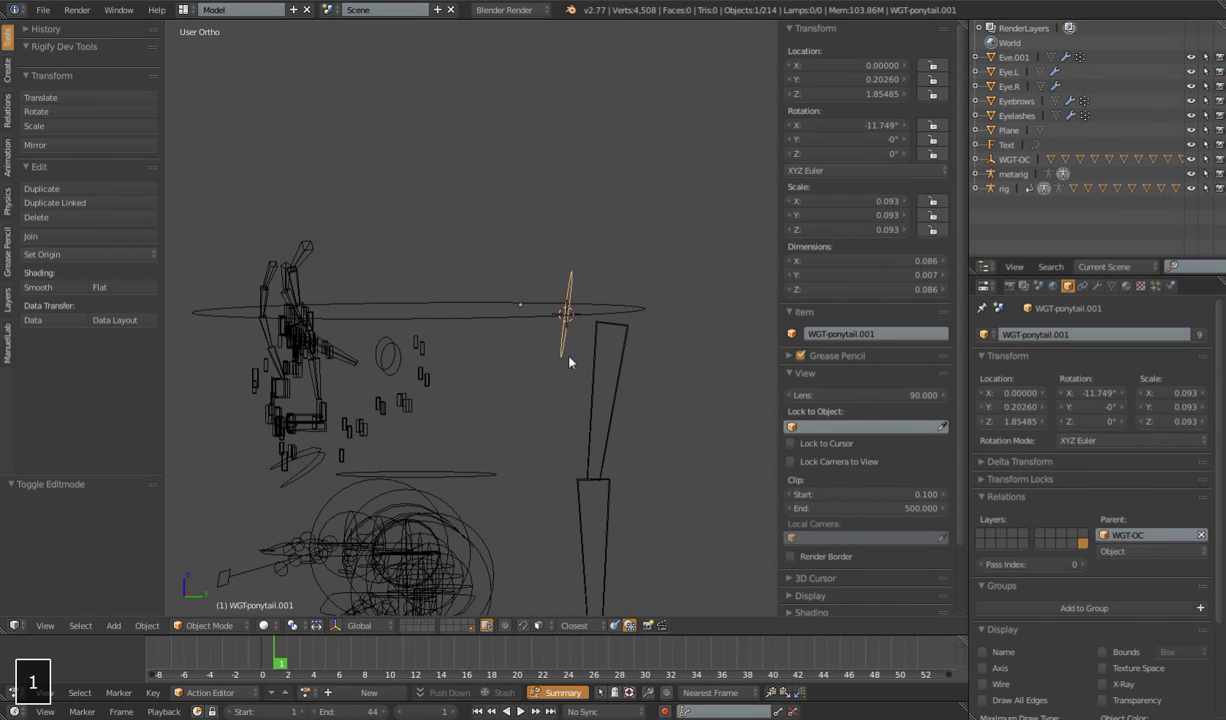
key("KP_3")
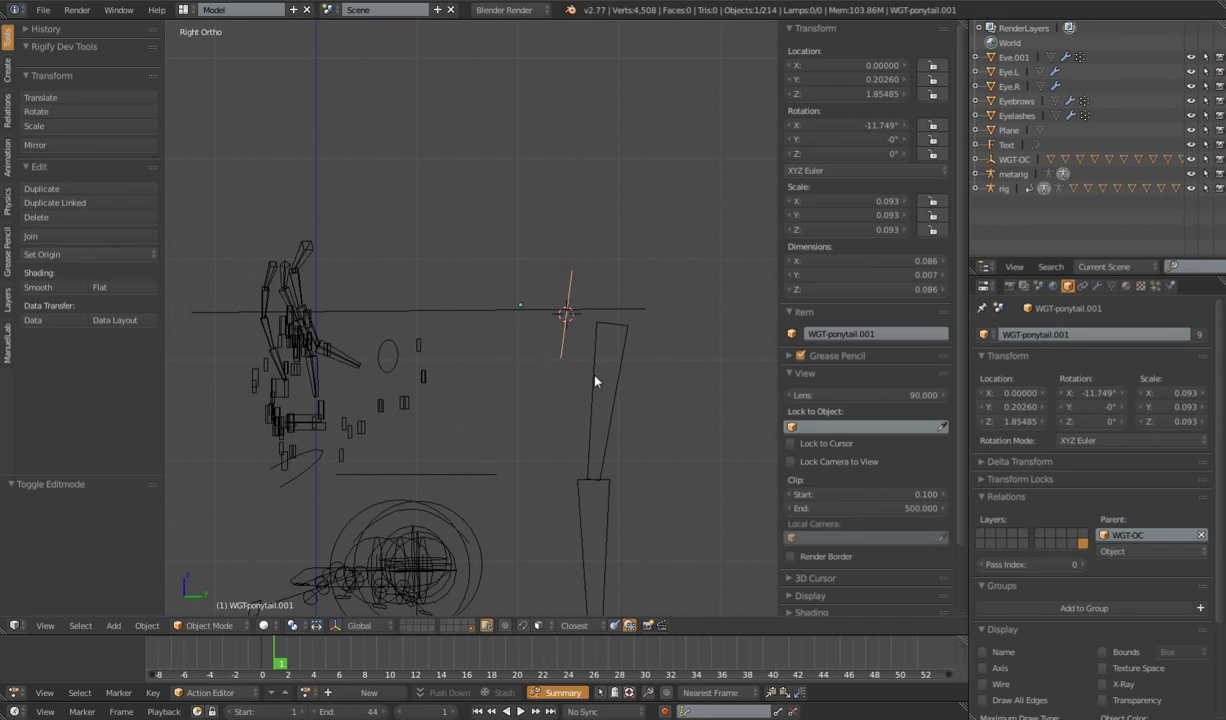
right_click(595, 393)
right_click(575, 522)
scroll(560, 520, "down", 5)
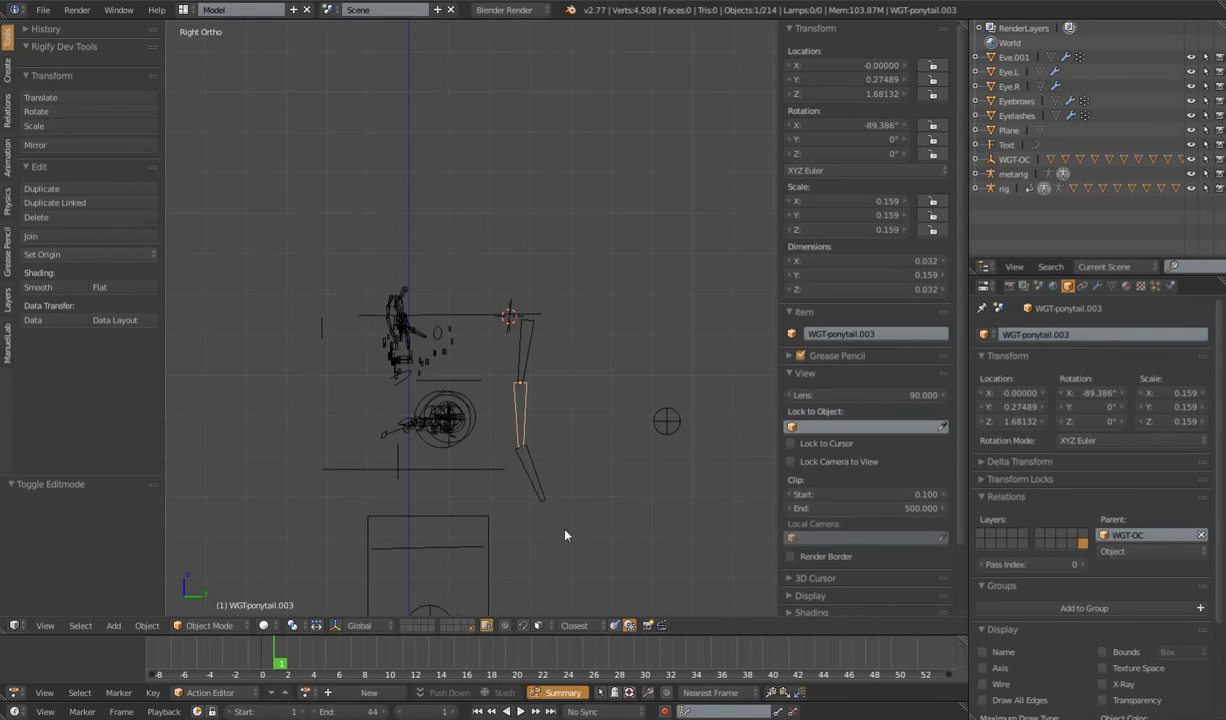
scroll(532, 487, "up", 4)
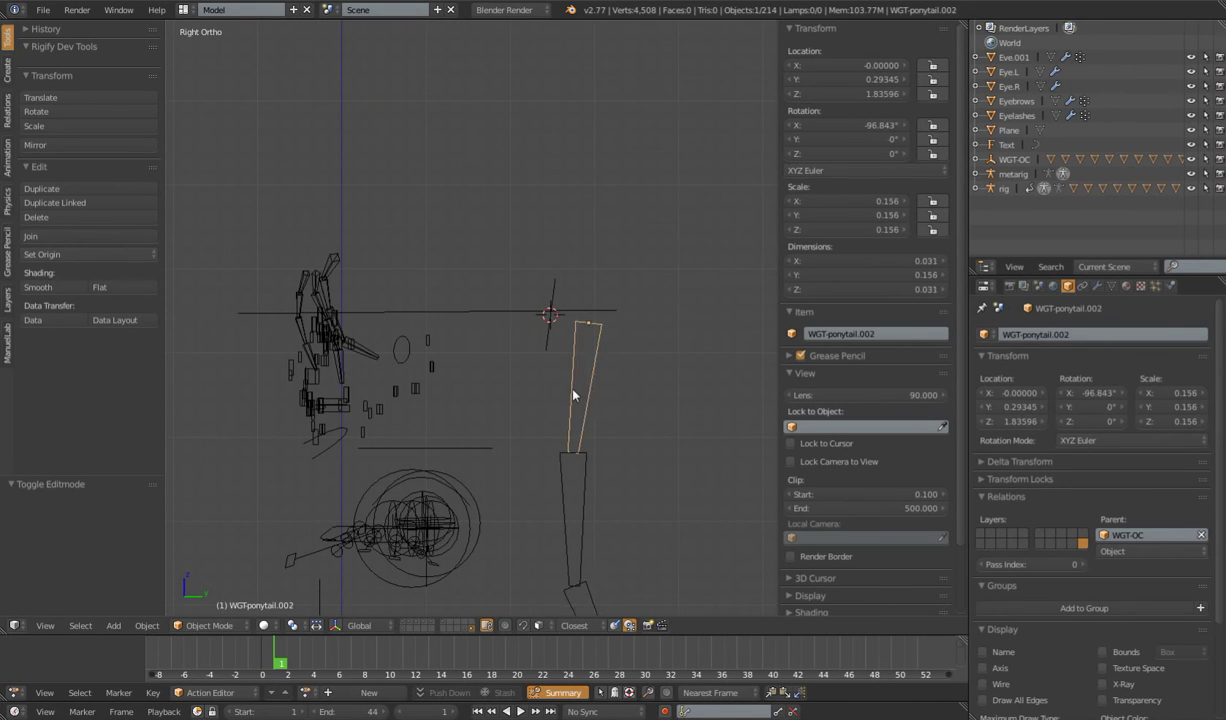
Show only the rig's layer and check the ponytail ring controls by selecting two of them in turn
left_click(410, 623)
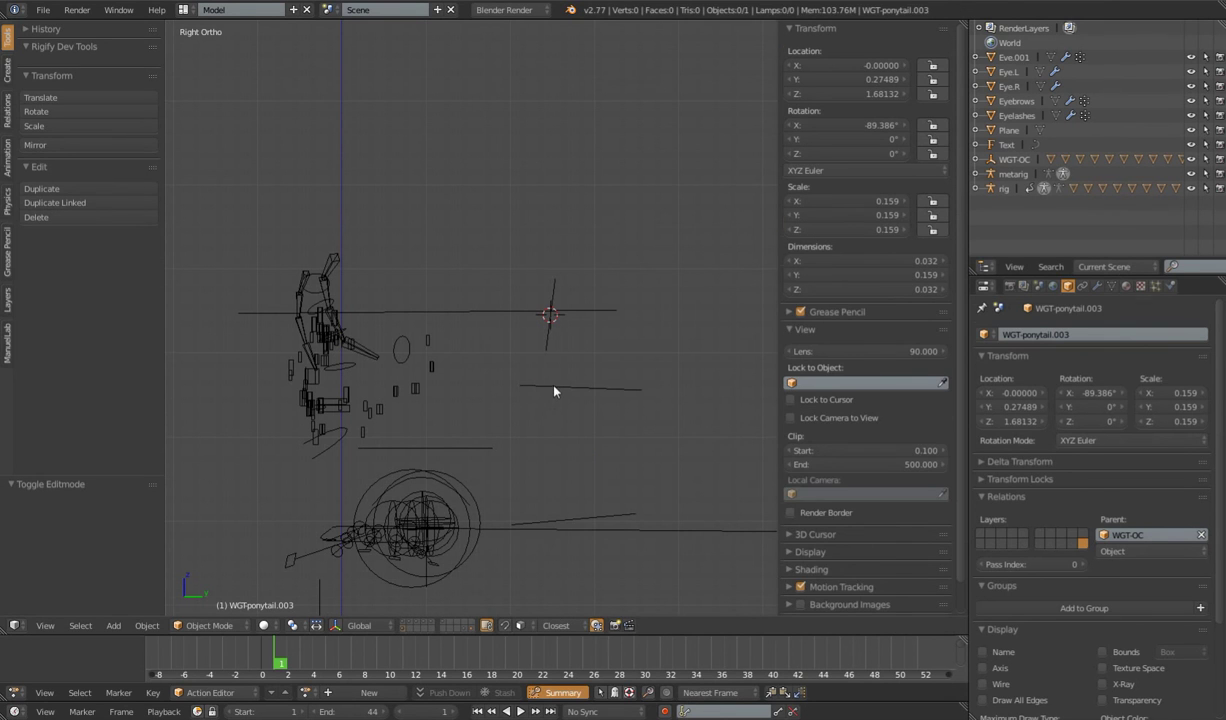
right_click(555, 389)
right_click(566, 516)
middle_click_drag(566, 516, 535, 300)
Assign WGT-ponytail.001 as the custom shape of each bone in the HairLock2 chain, starting at HairLock2.001
right_click(455, 292)
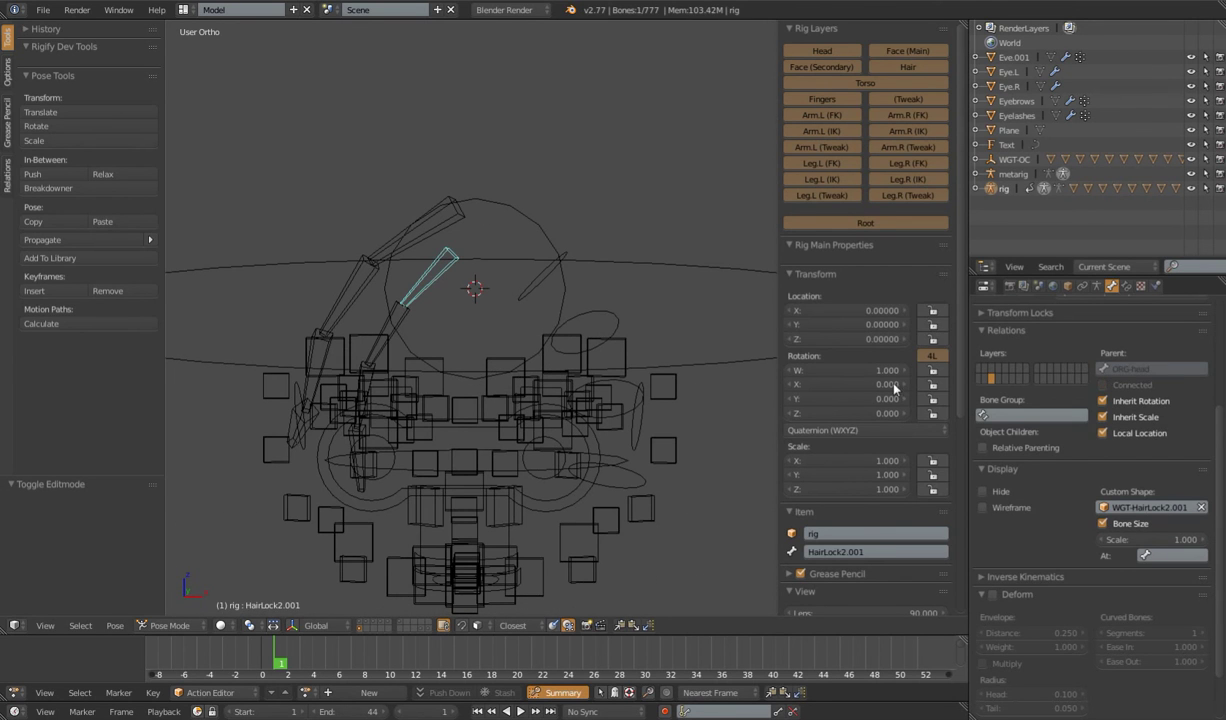
key("ctrl+v")
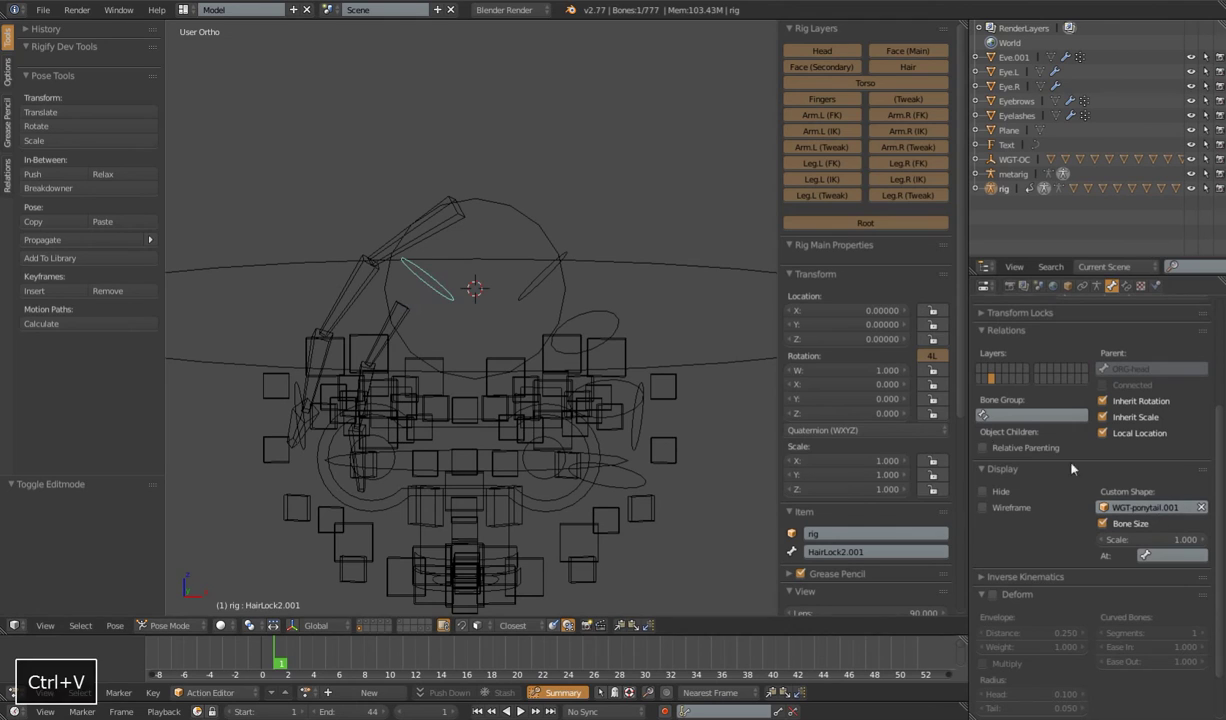
right_click(378, 318)
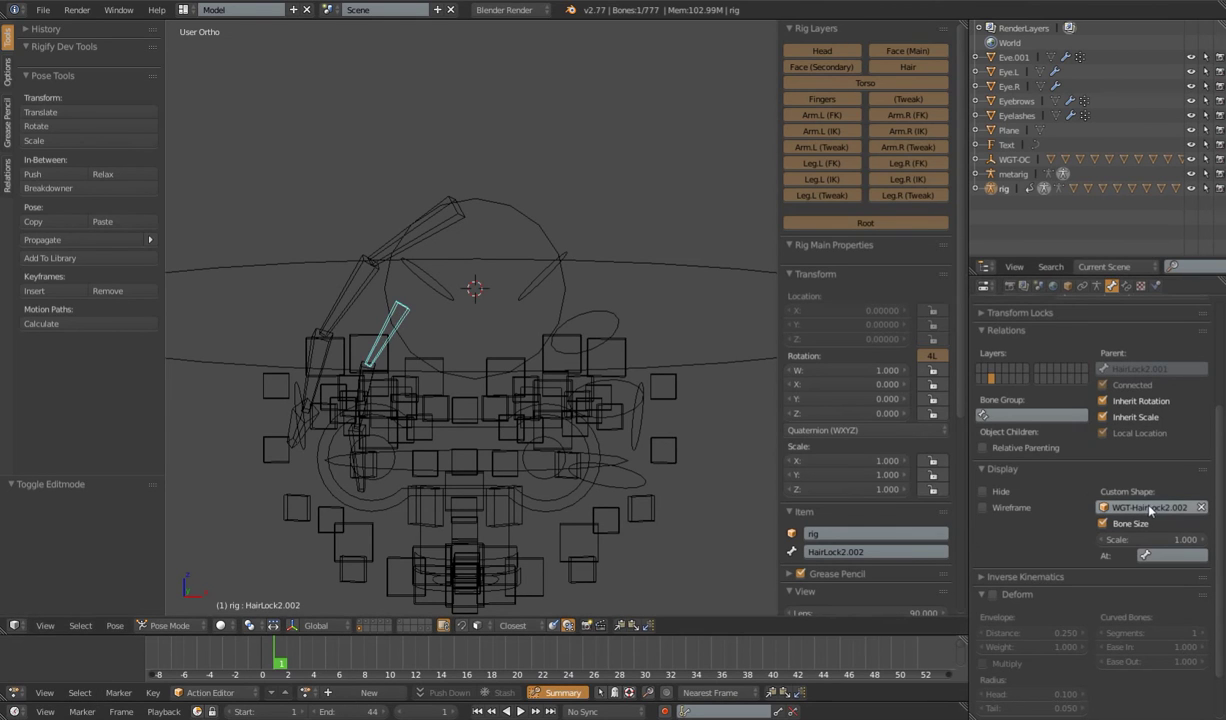
type("WGT-ponytail.001")
right_click(360, 393)
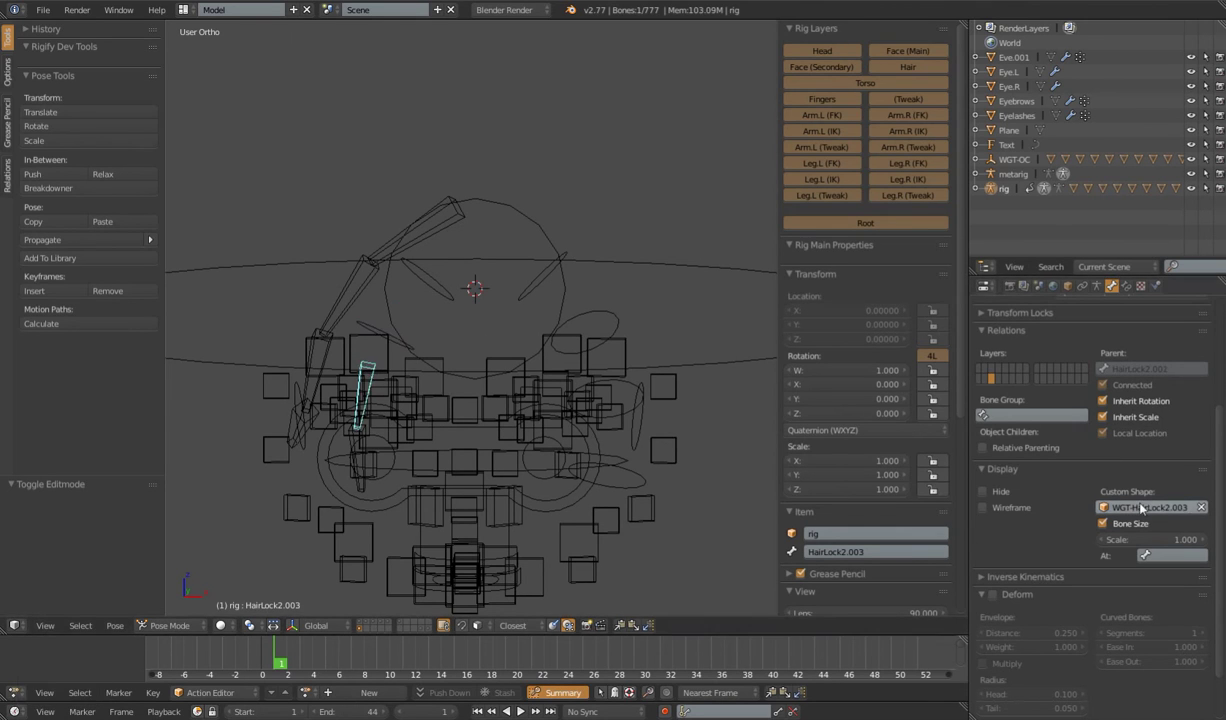
type("WGT-ponytail.001")
scroll(372, 298, "down", 1)
middle_click_drag(372, 298, 503, 391)
right_click(505, 391)
key("ctrl+v")
Assign WGT-ponytail.001 as the custom shape of the HairLock3.001 to HairLock3.004 bones
right_click(527, 238)
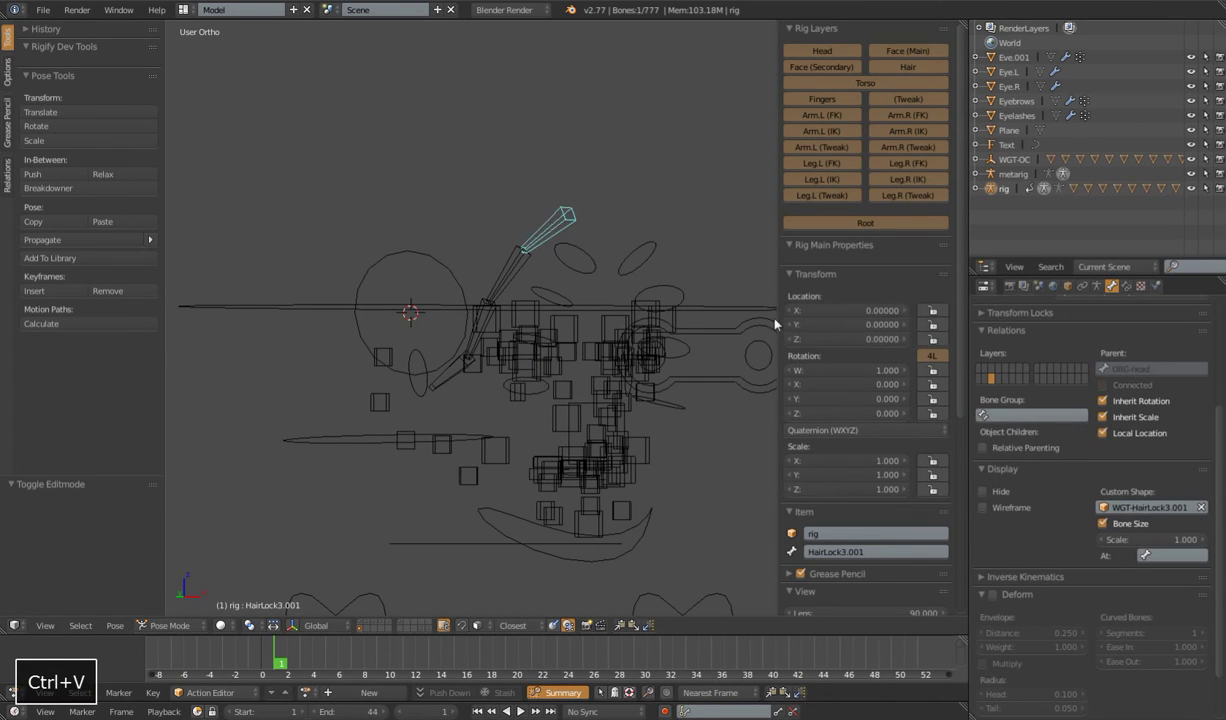
key("ctrl+v")
right_click(505, 277)
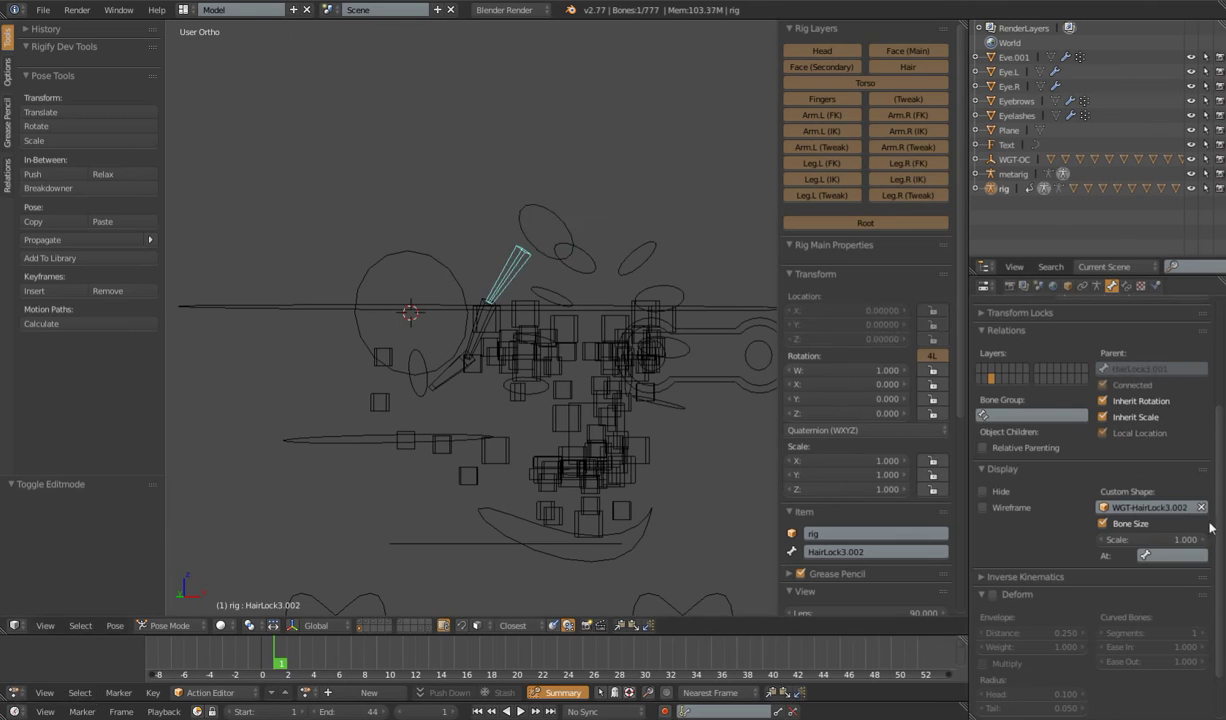
key("ctrl+v")
right_click(484, 314)
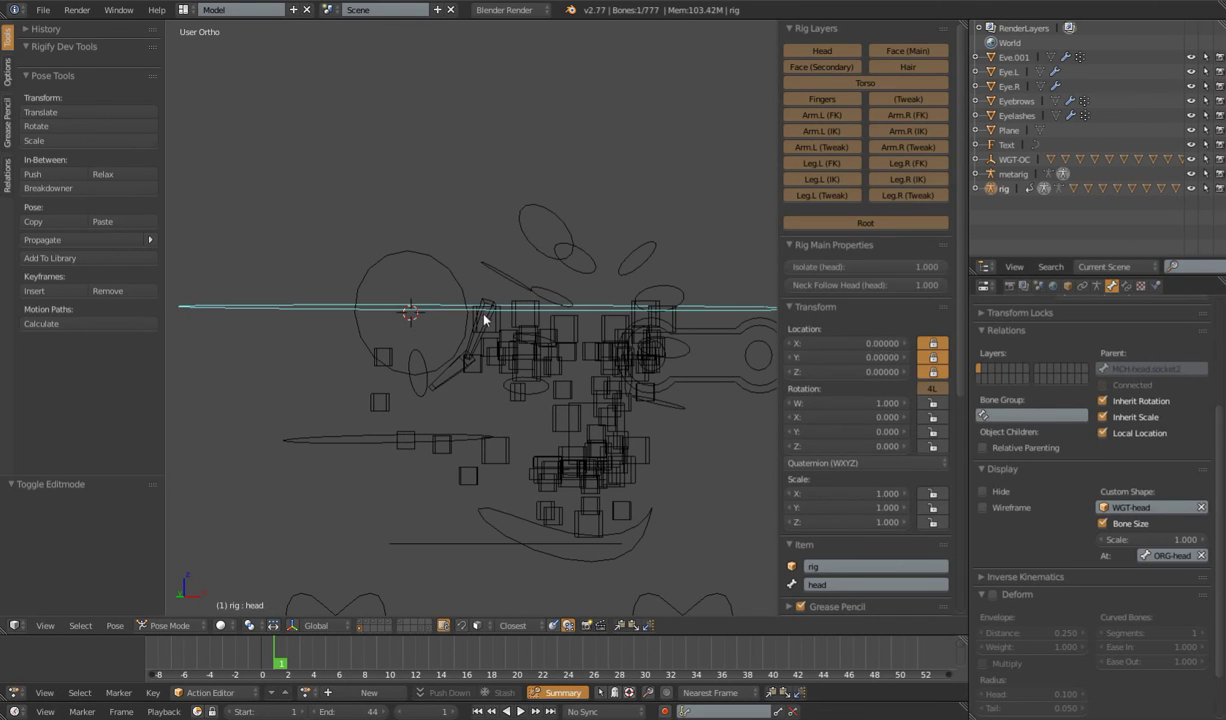
right_click(479, 327)
key("ctrl+v")
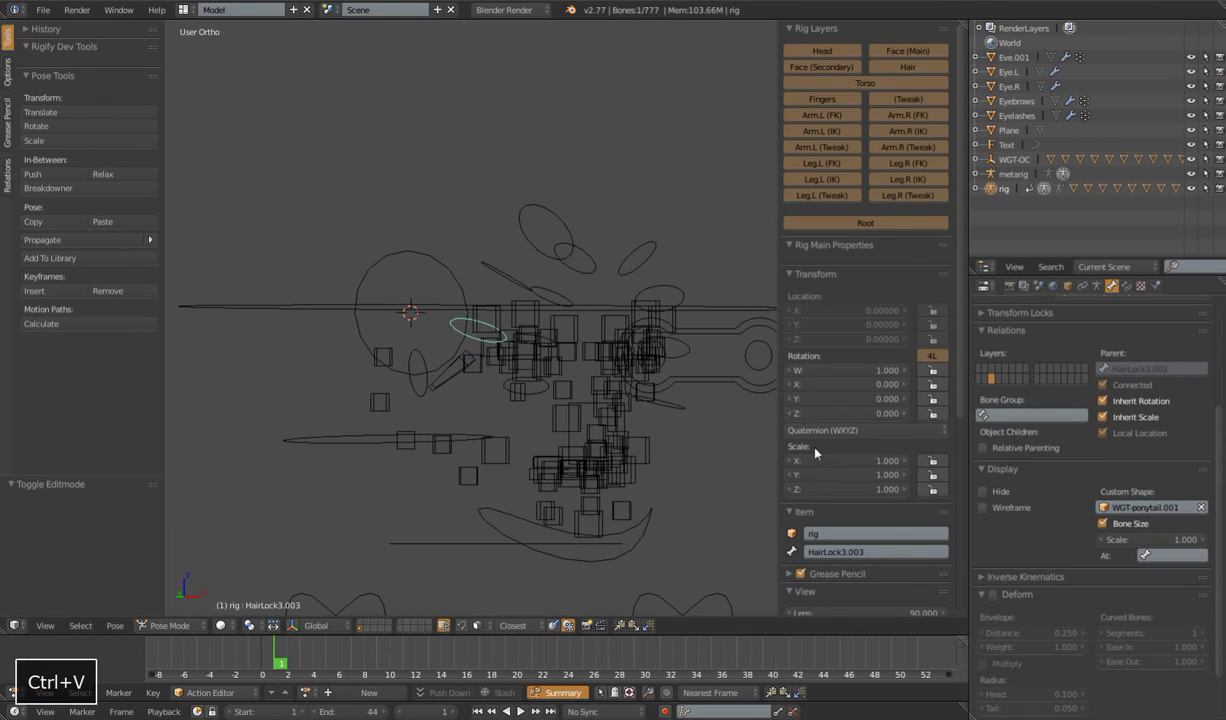
right_click(430, 356)
key("ctrl+v")
Show the character's mesh layer together with the rig and frame the head from the front
left_click(367, 622, "shift")
left_click(360, 622, "shift")
scroll(538, 428, "down", 5)
middle_click_drag(538, 428, 505, 359)
key("KP_1")
key("KP_3")
key("KP_1")
scroll(529, 383, "up", 6)
middle_click_drag(460, 410, 437, 503, "shift")
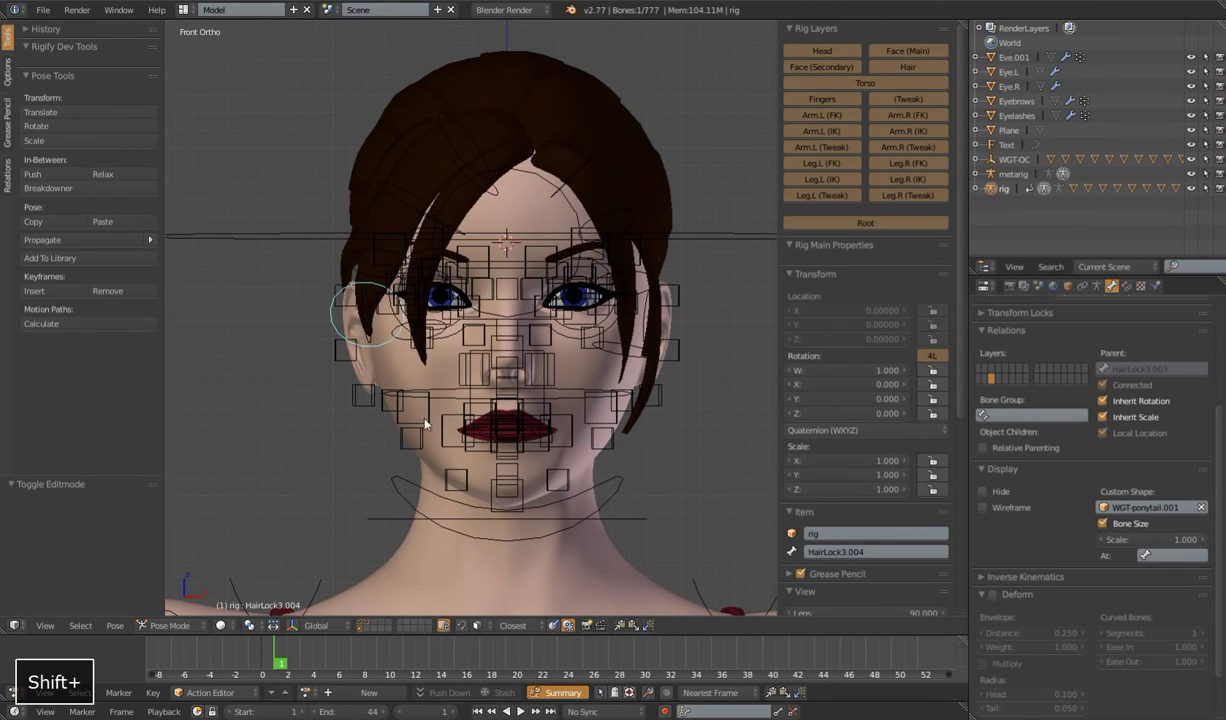
Test-rotate the HairLock3.004 and HairLock3.003 controls, cancelling each rotation
middle_click_drag(424, 429, 541, 427)
key("r")
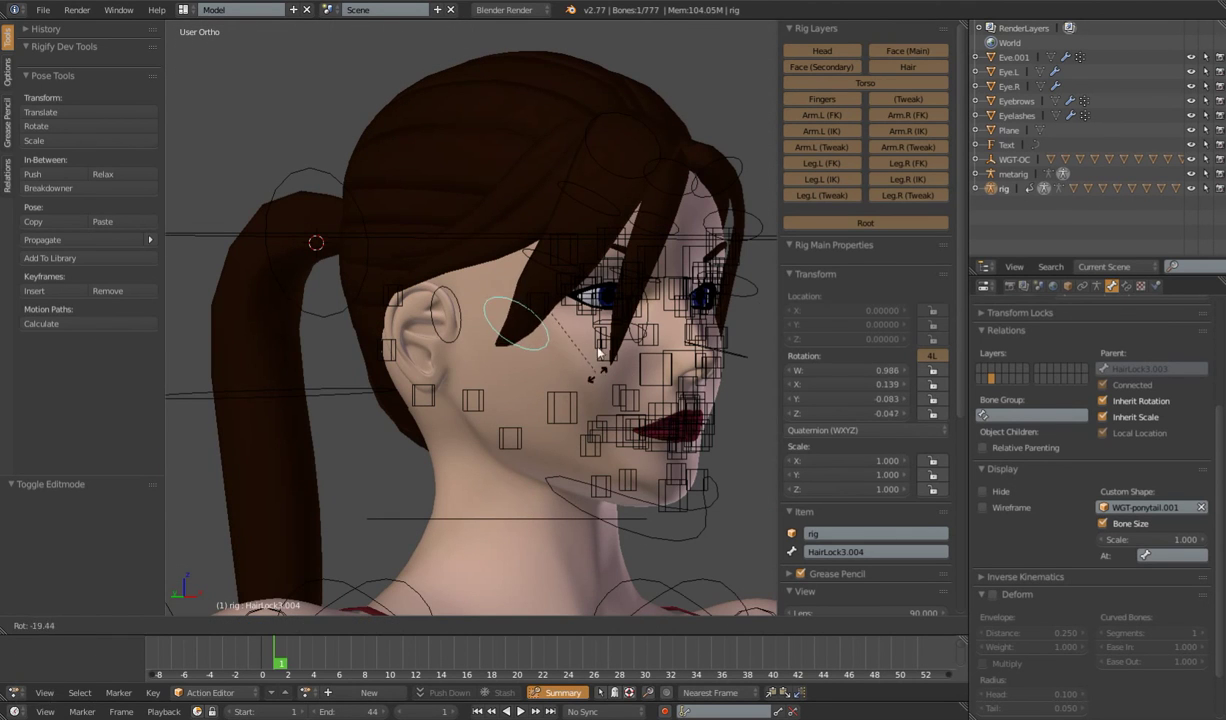
right_click(597, 366)
right_click(531, 250)
key("r")
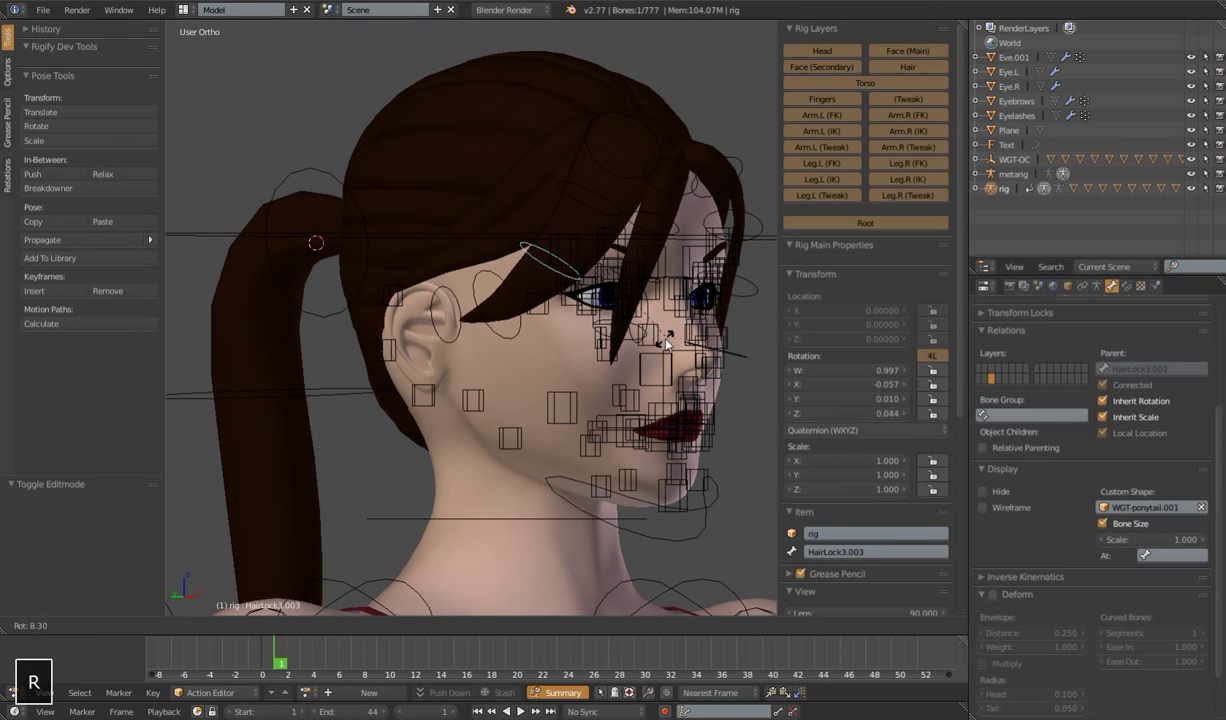
right_click(657, 330)
Select the HairLock3.002 control and turn off X-Ray display for the rig's armature
right_click(576, 195)
middle_click_drag(651, 266, 560, 318)
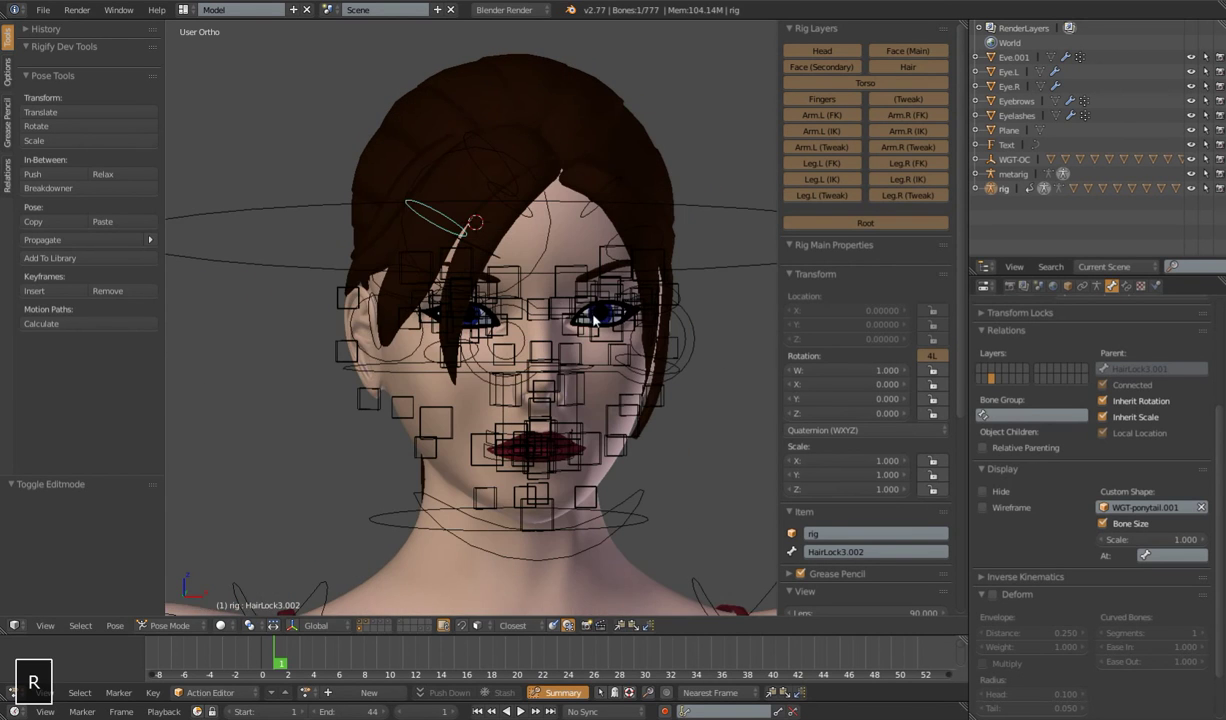
left_click(1098, 286)
left_click(1103, 540)
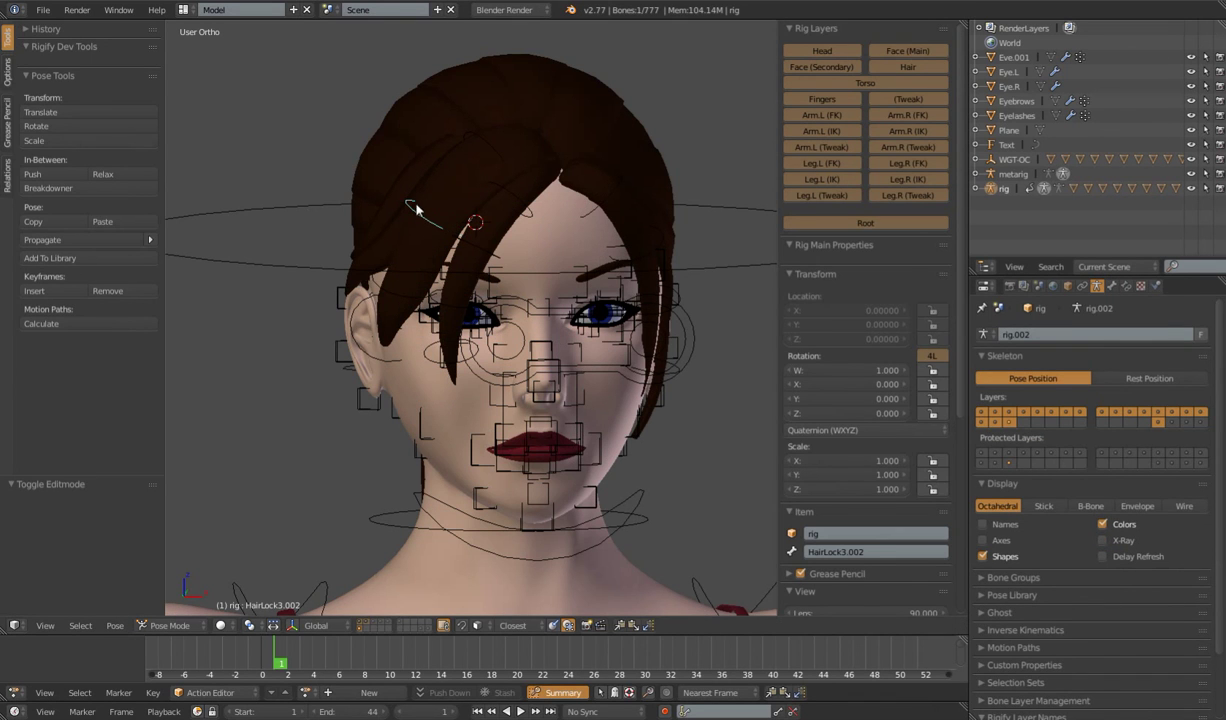
Test-rotate HairLock3.002 and a neighbouring hair control, cancel each rotation, and select HairLock2.001
key("r")
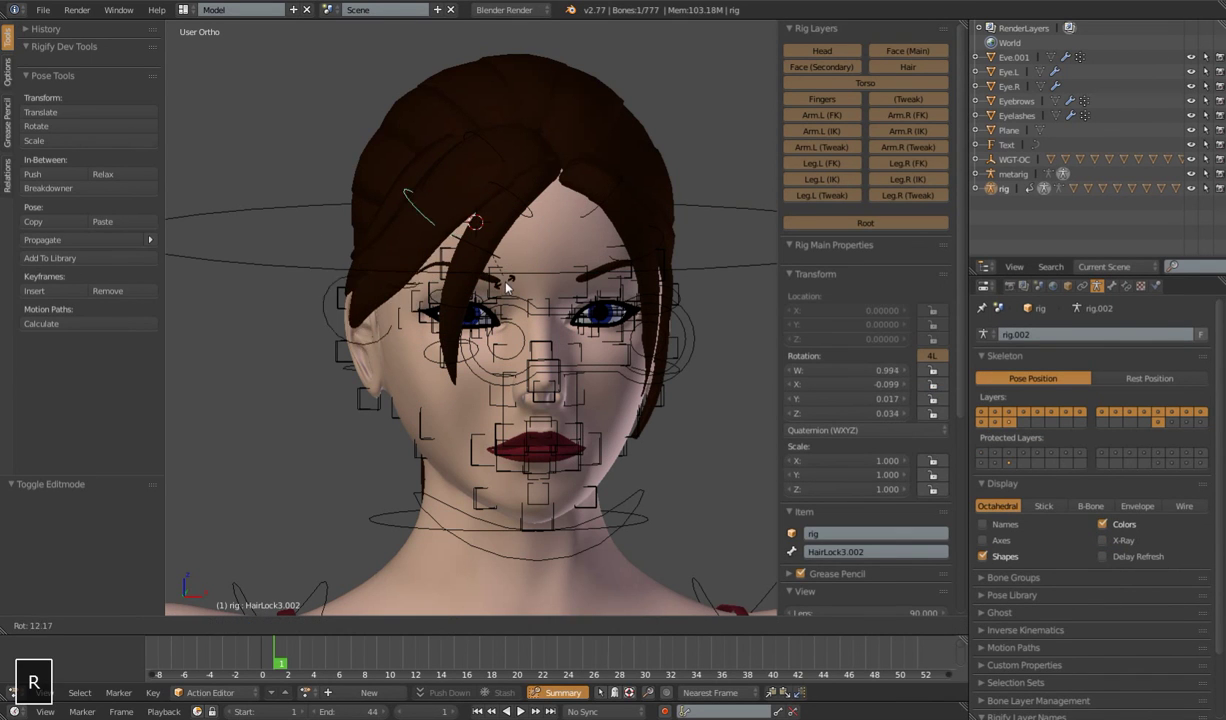
right_click(506, 284)
right_click(470, 243)
key("r")
right_click(522, 211)
right_click(512, 206)
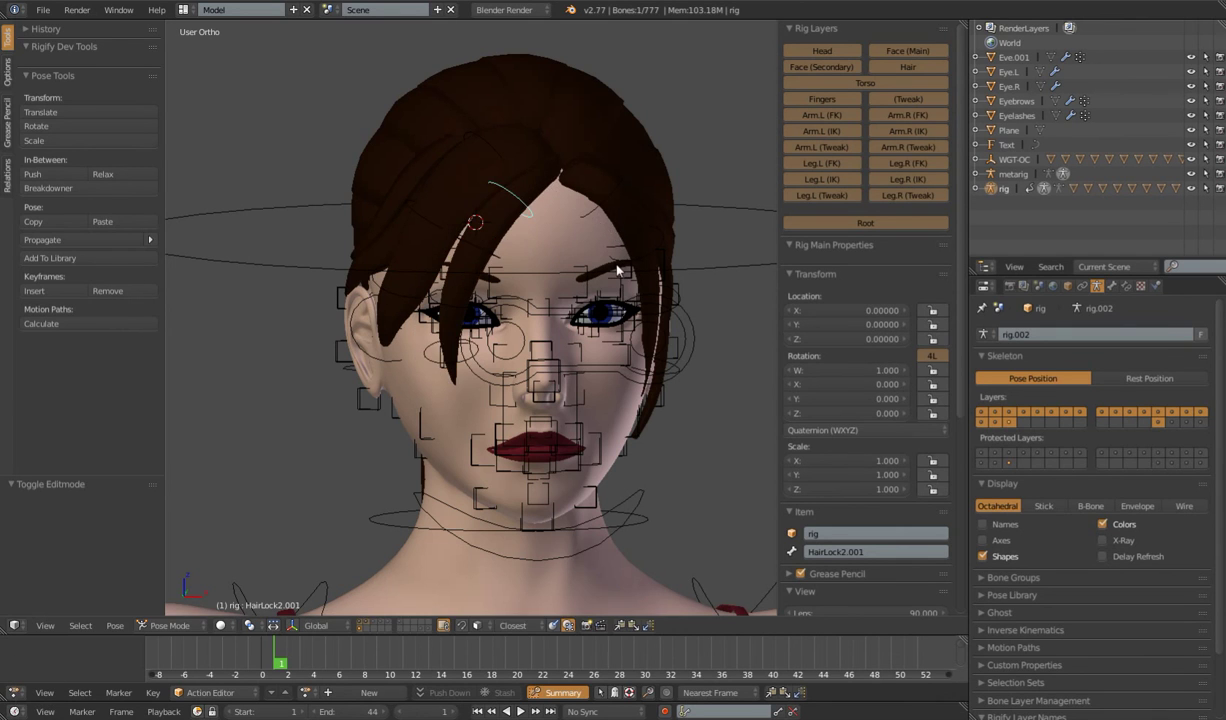
Frame the full character from the front and switch to the layer holding the rig's widget objects
scroll(617, 268, "down", 8)
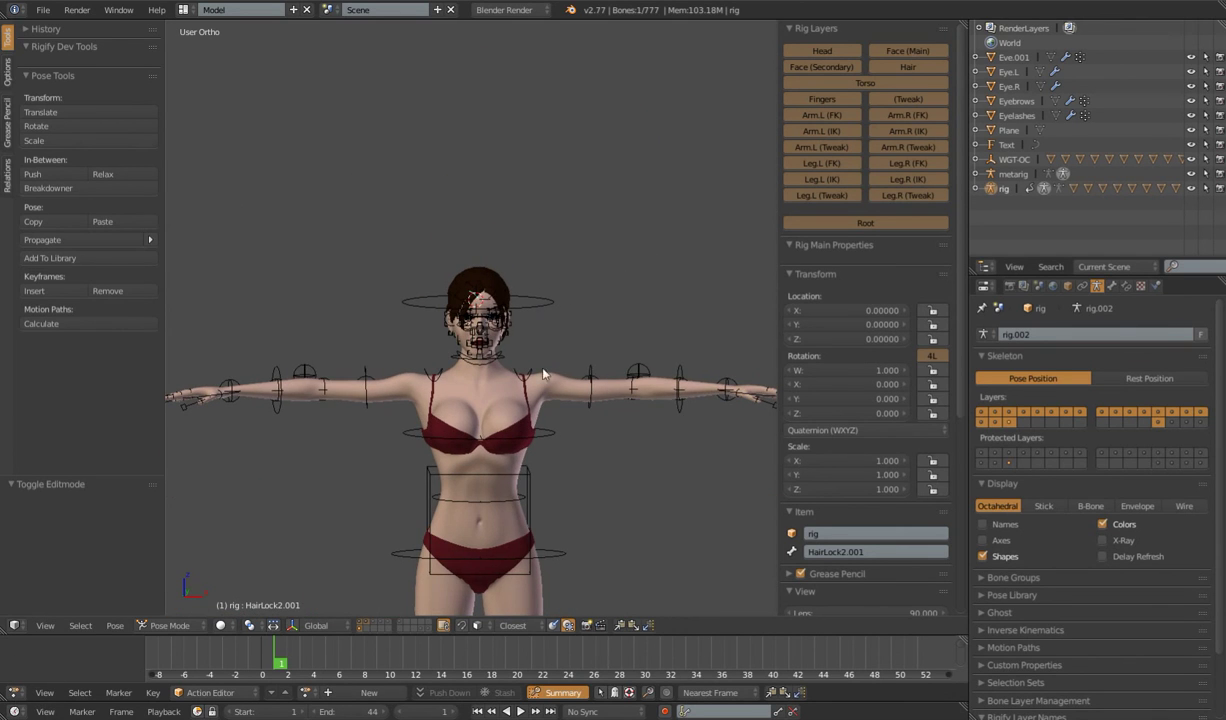
scroll(583, 448, "down", 5)
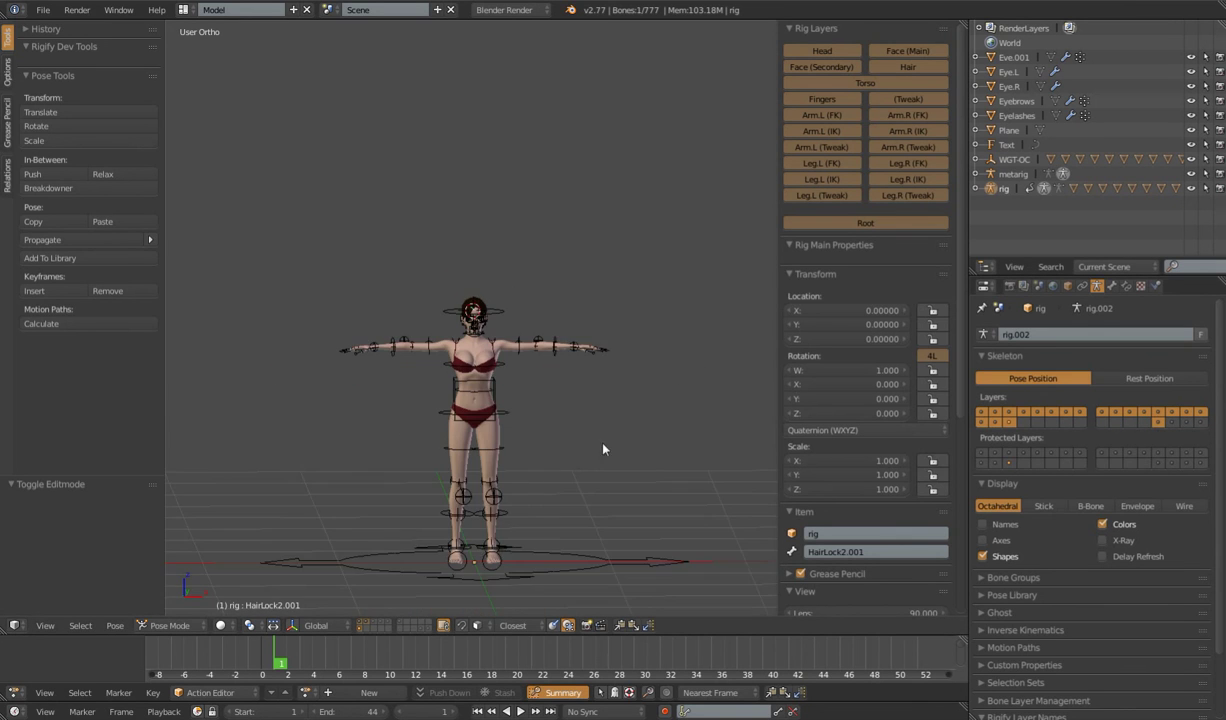
middle_click_drag(583, 448, 588, 408, "shift")
key("KP_1")
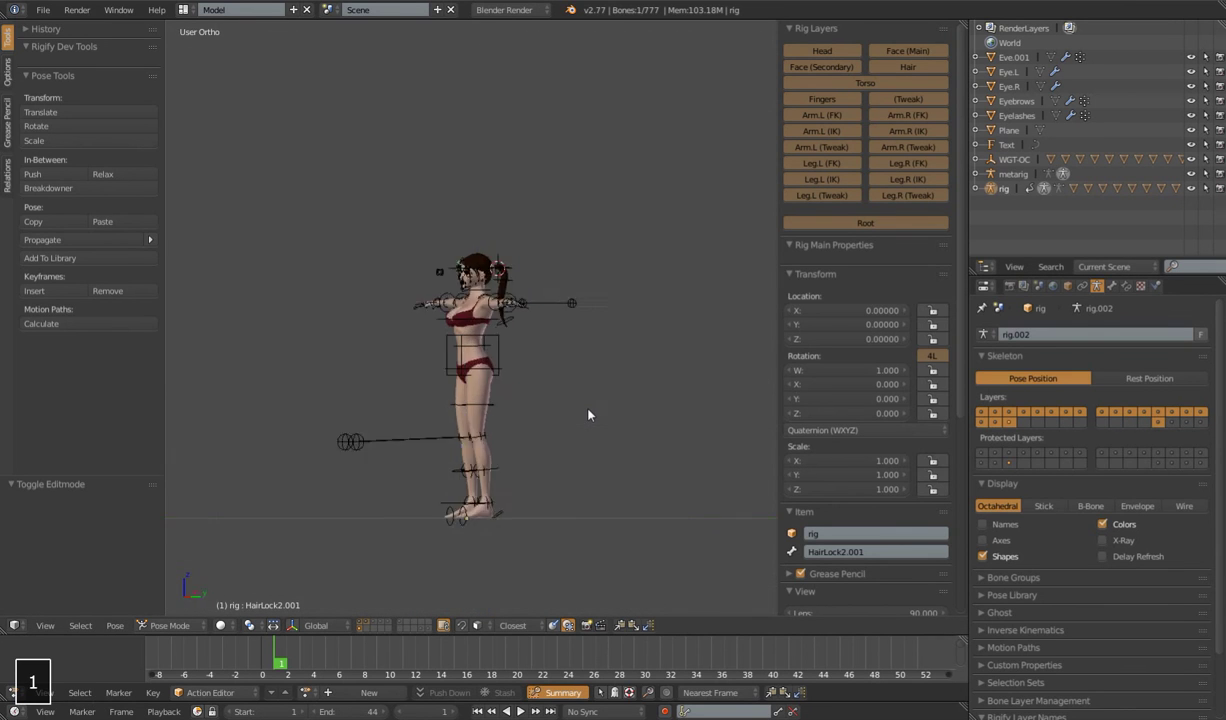
left_click(428, 628)
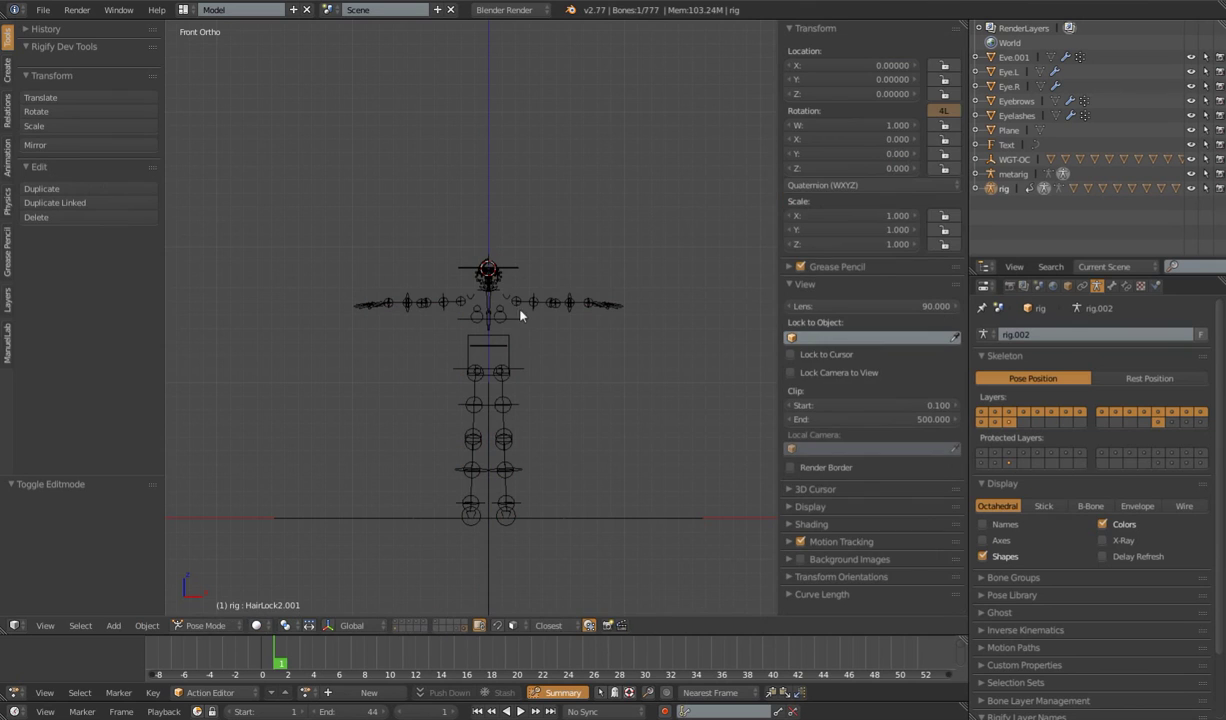
Inspect the neck widget's mesh and the left shoulder widget among the rig's widget objects
right_click(486, 287)
scroll(483, 273, "up", 8)
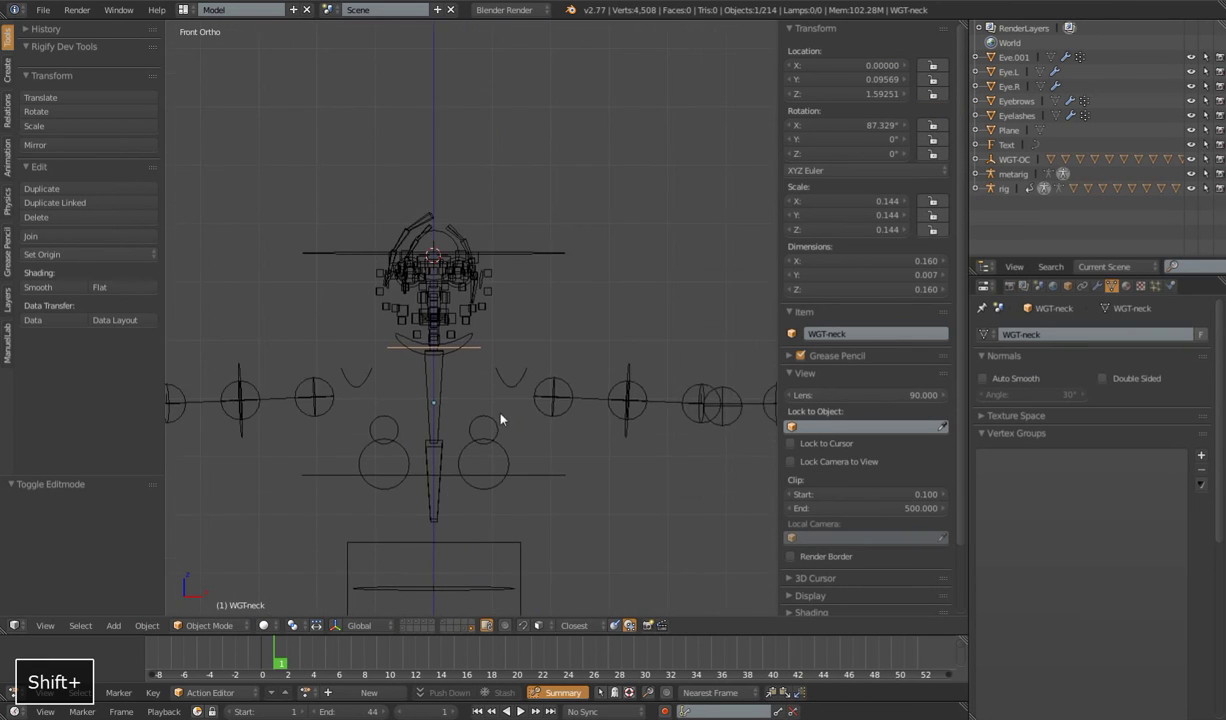
scroll(484, 389, "up", 3)
key("Tab")
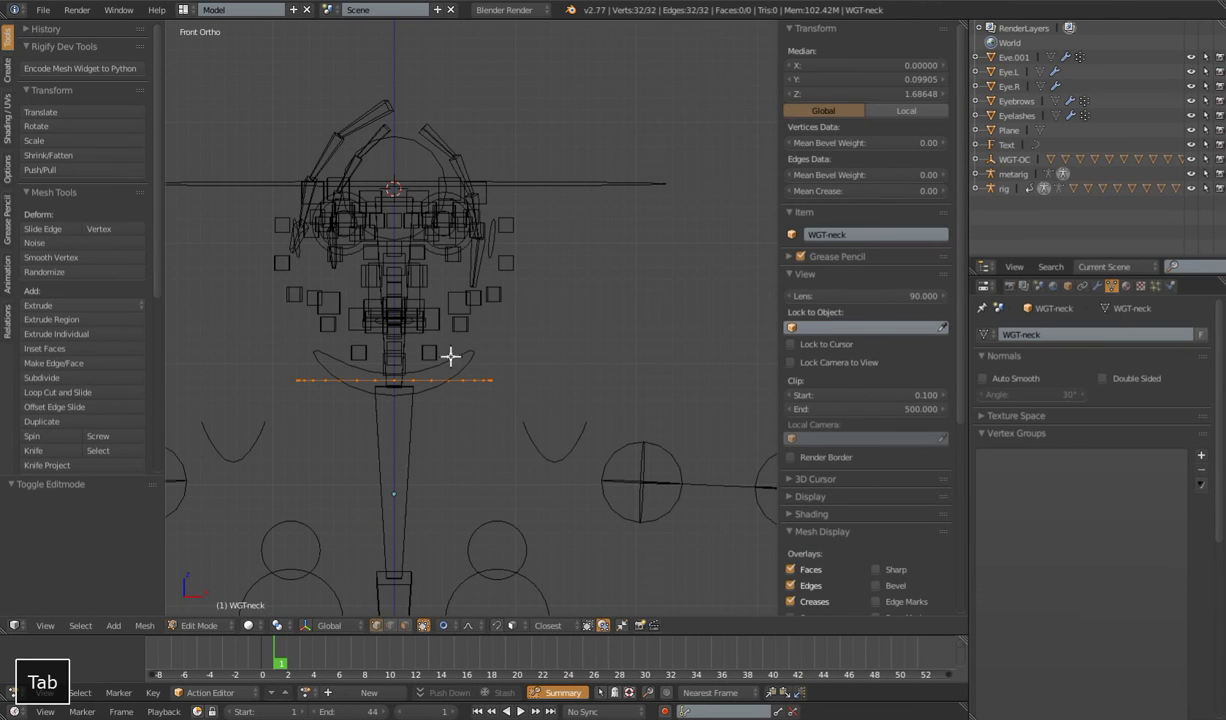
scroll(457, 350, "down", 6)
key("Tab")
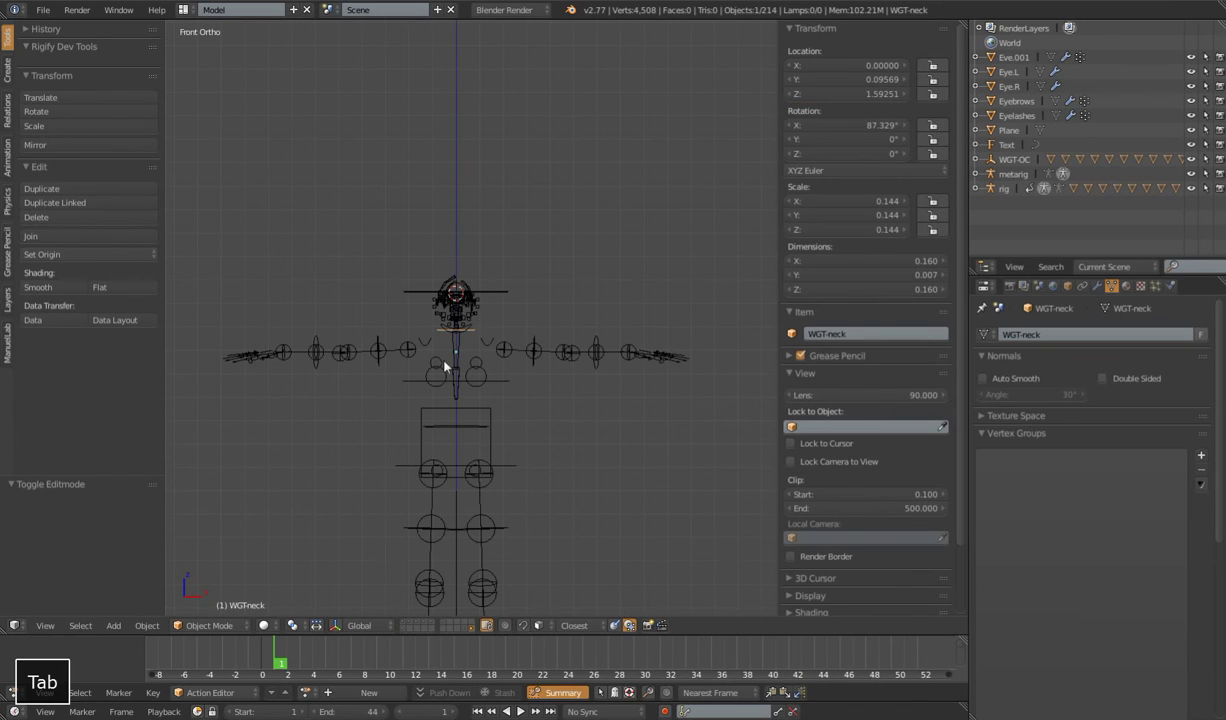
right_click(484, 347)
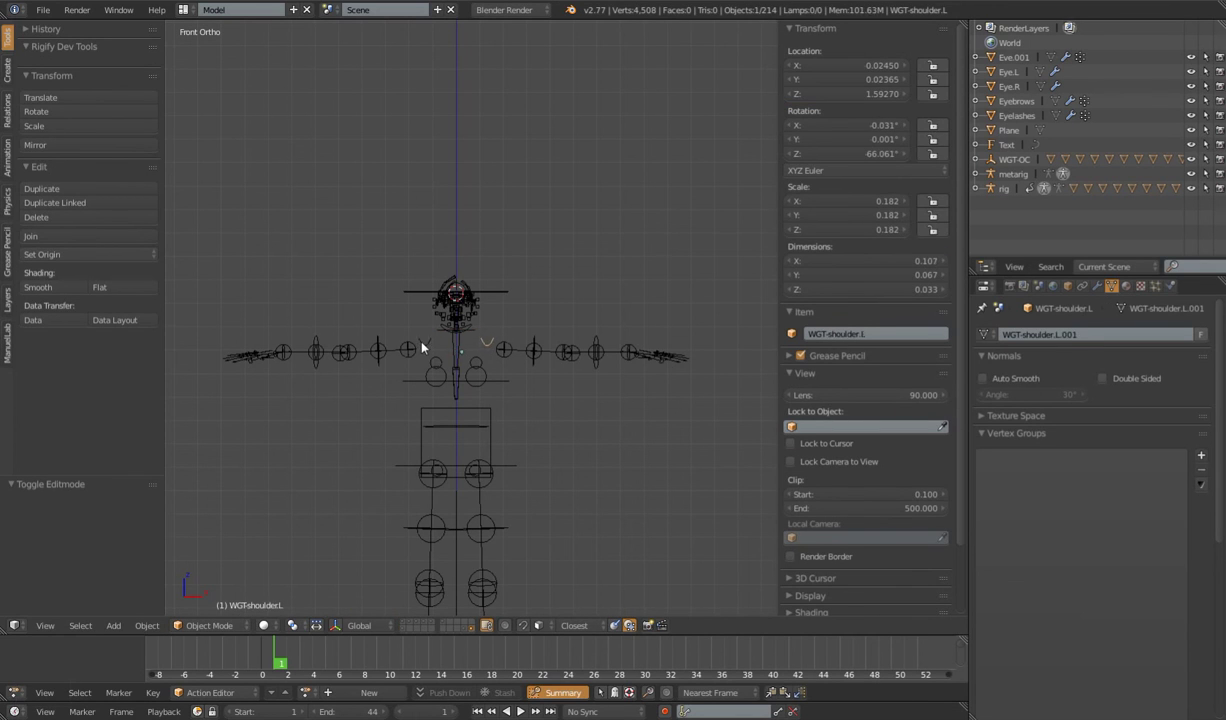
right_click(498, 346)
scroll(462, 330, "down", 4)
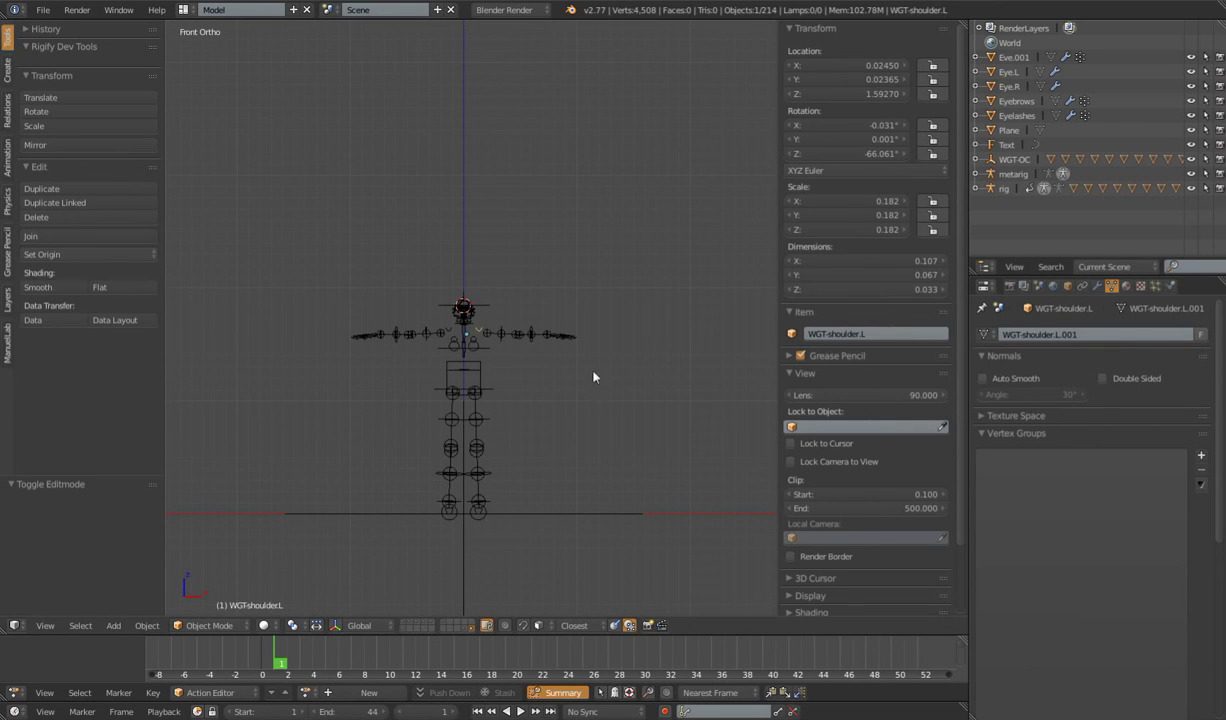
Bring back the character's mesh layer and turn on X-Ray display for the rig's armature
left_click(406, 627)
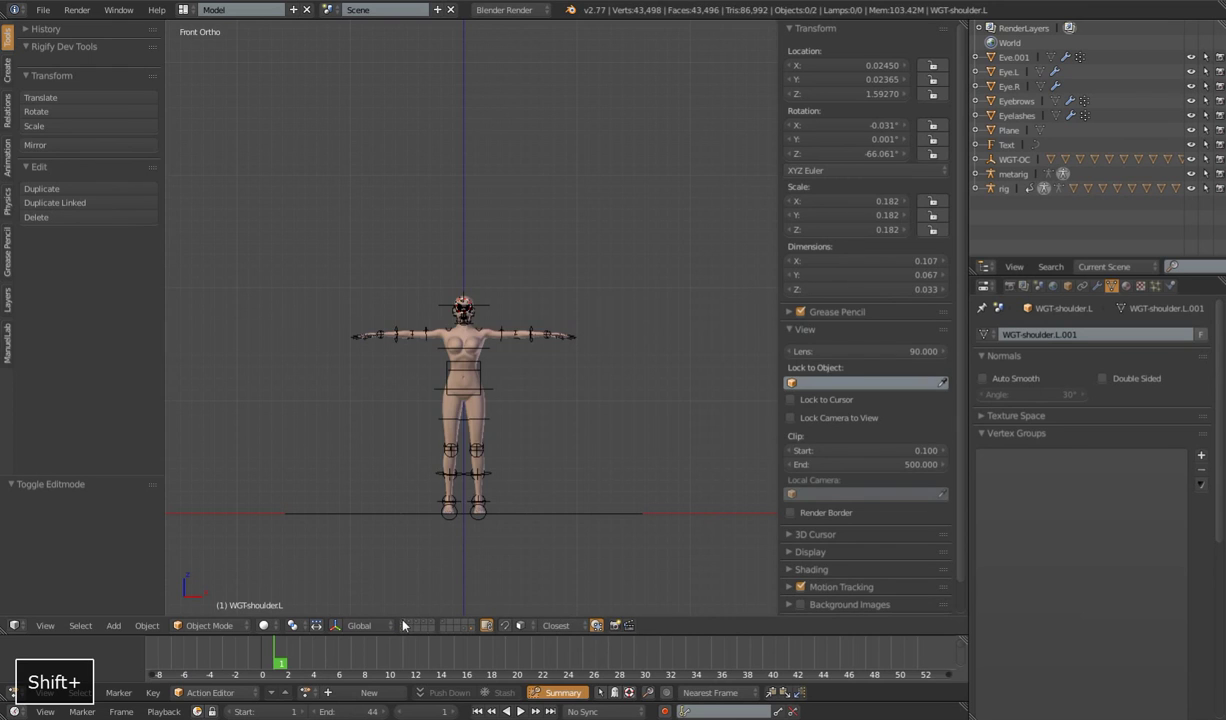
left_click(407, 623, "shift")
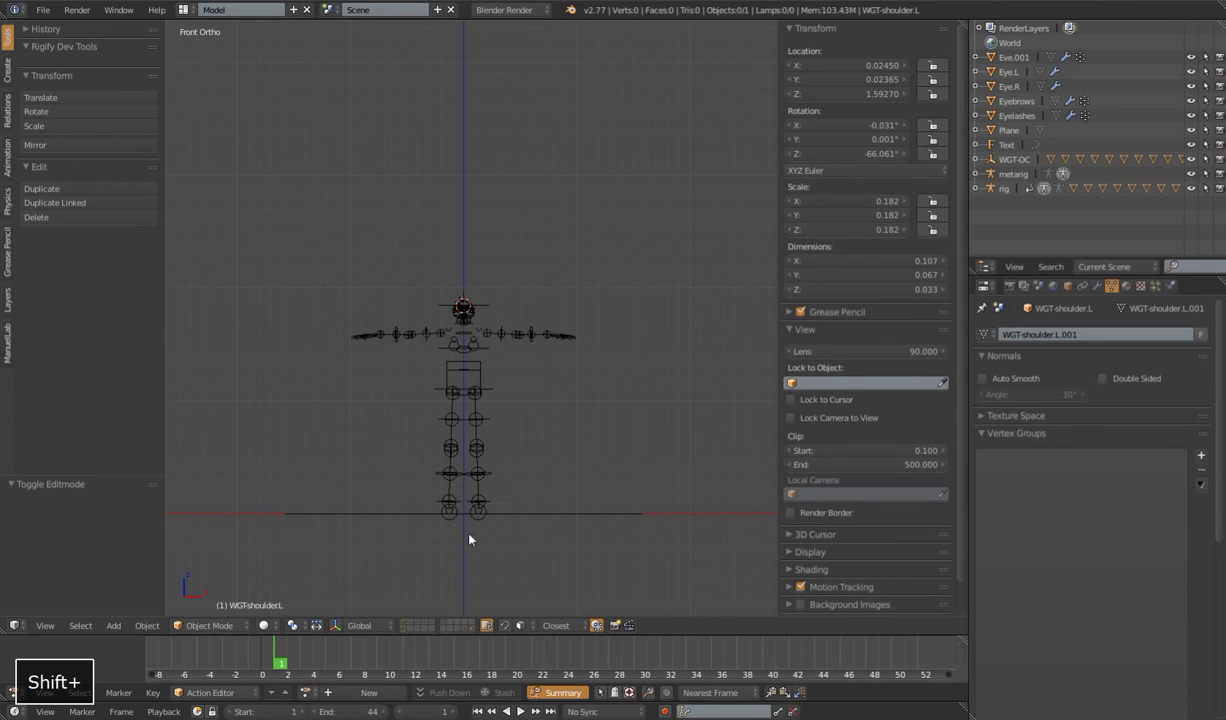
left_click(408, 625, "shift")
scroll(466, 507, "up", 3)
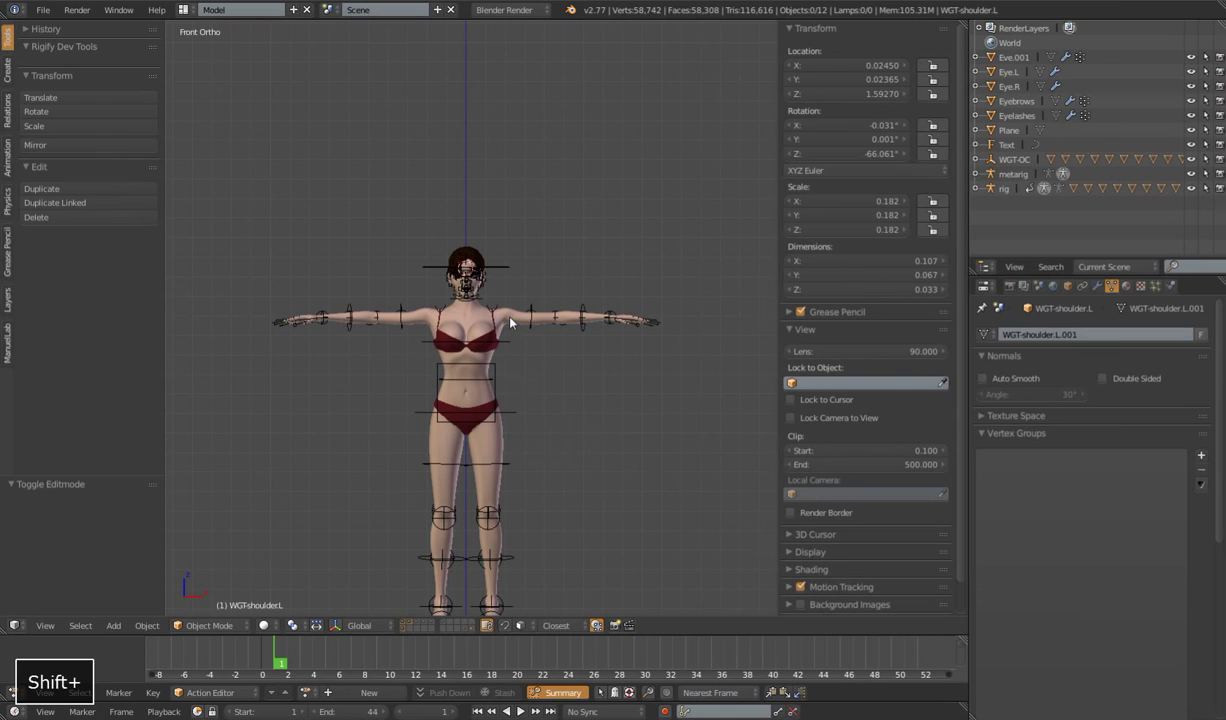
right_click(507, 412)
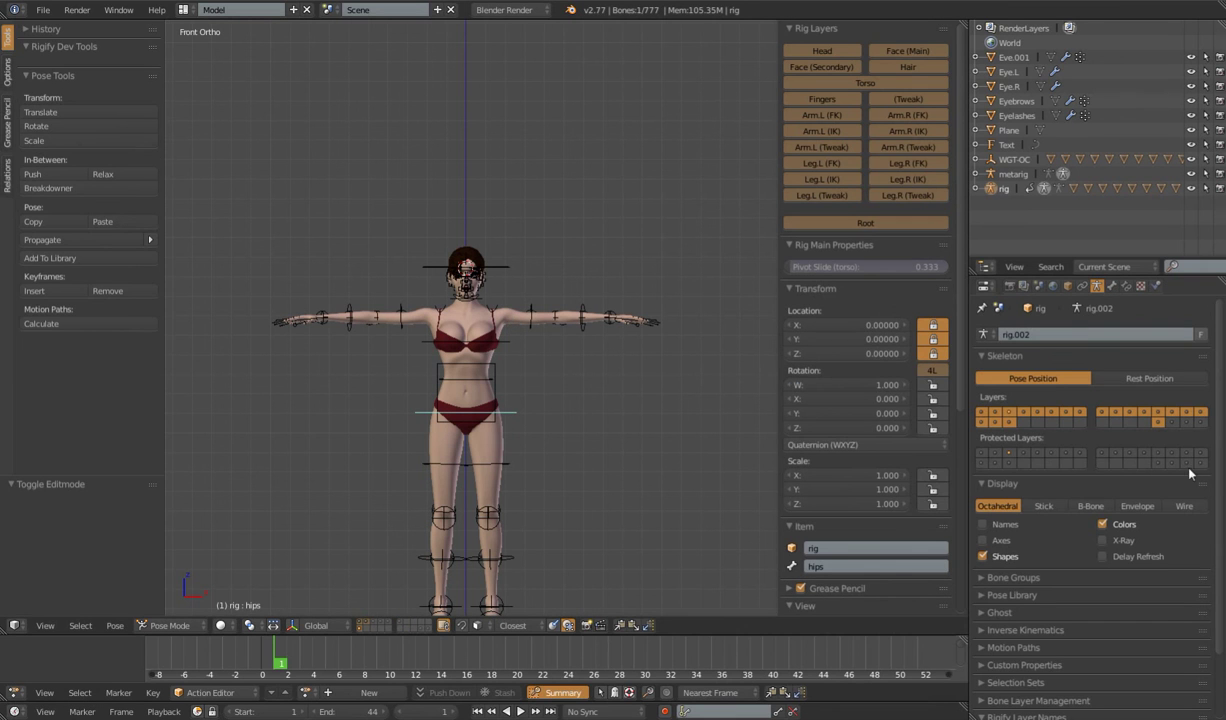
left_click(1104, 541)
Examine the rig's controls over the body from the front, checking the ponytail.003 control at the upper chest
middle_click_drag(599, 484, 649, 361, "shift")
scroll(649, 361, "up", 4)
middle_click_drag(621, 413, 600, 408, "shift")
scroll(611, 419, "down", 4)
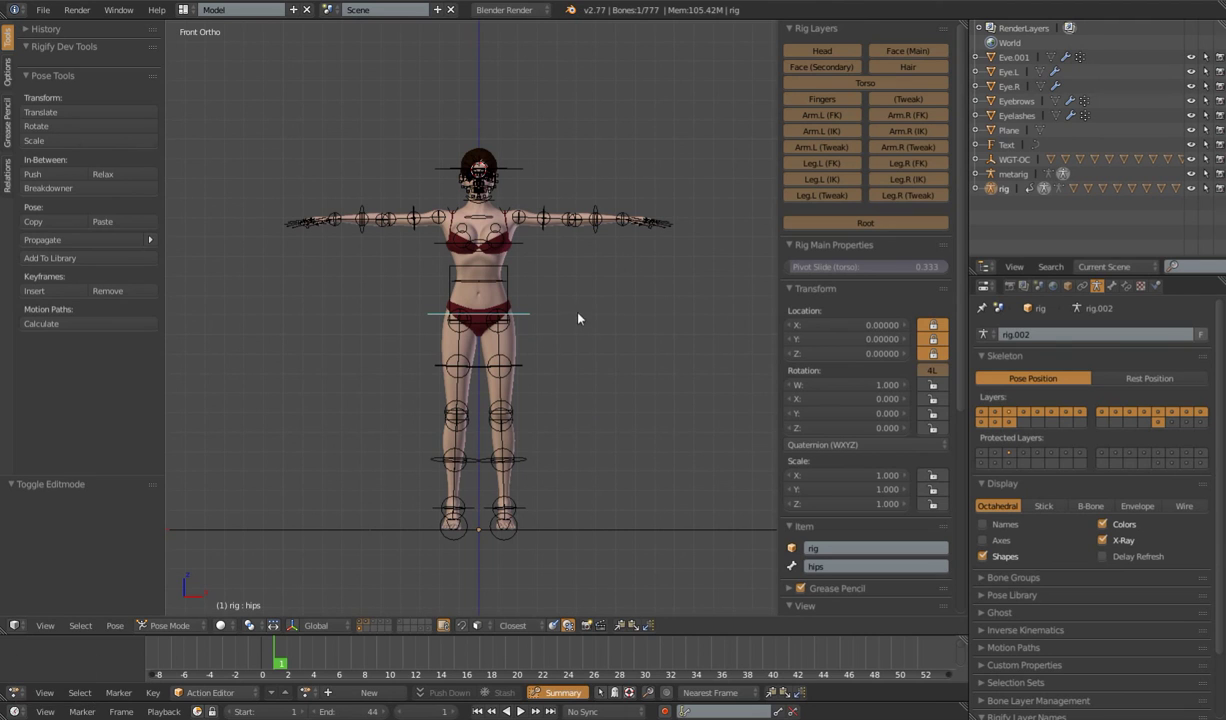
middle_click_drag(556, 319, 545, 386, "shift")
scroll(545, 386, "up", 4)
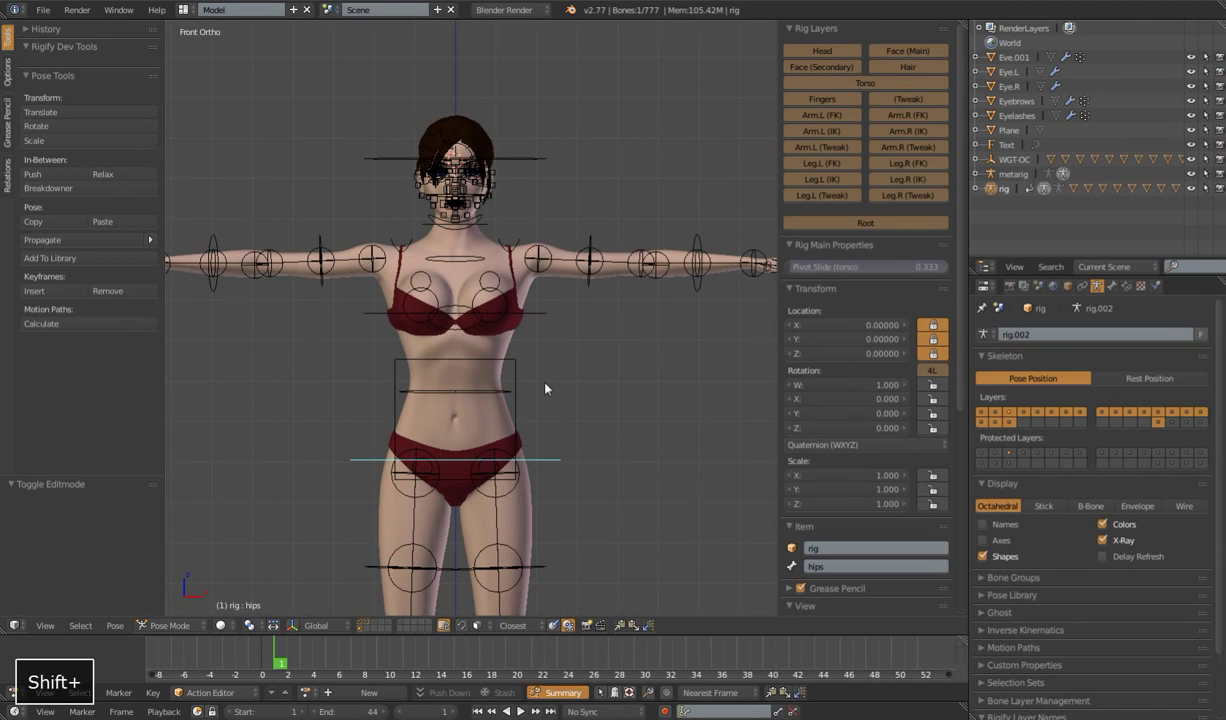
right_click(450, 260)
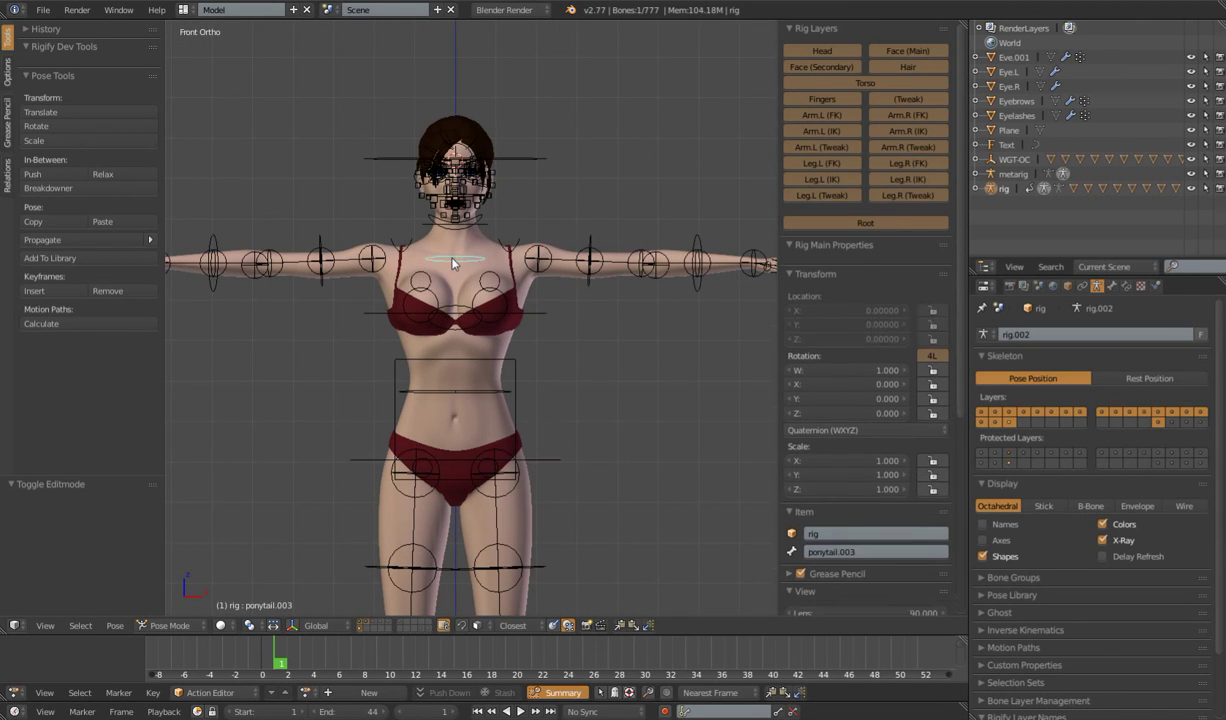
middle_click_drag(511, 371, 478, 370)
key("3")
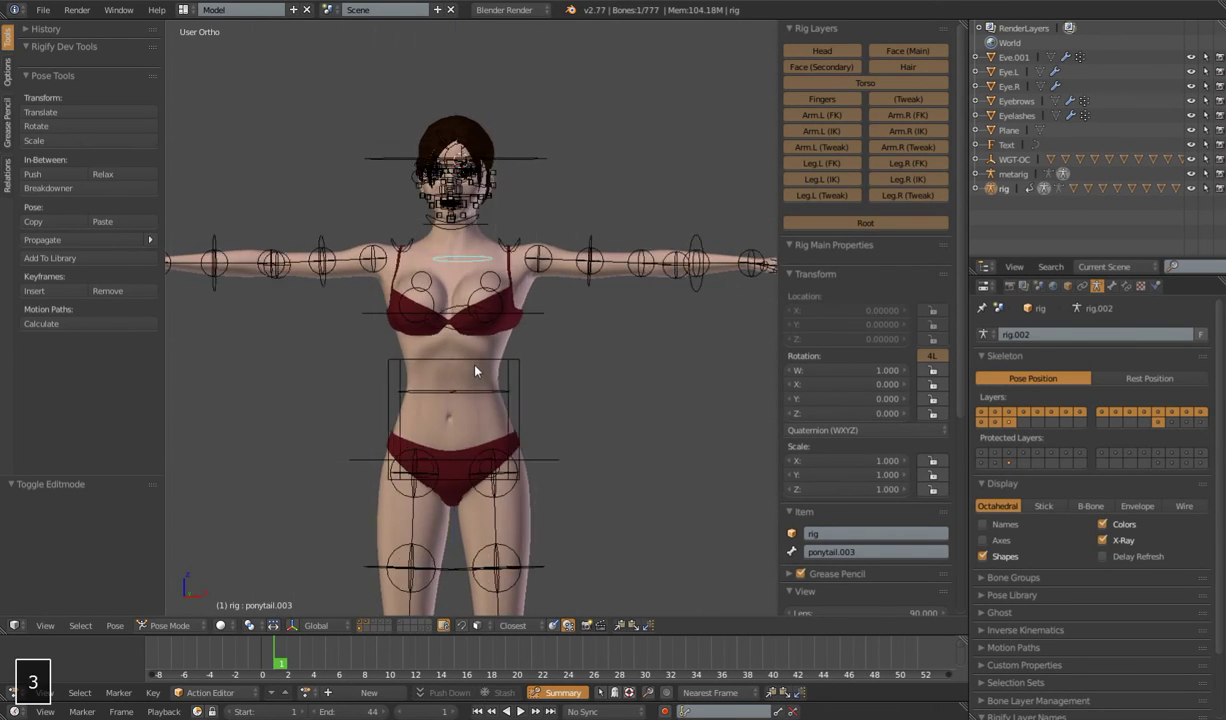
key("1")
scroll(571, 258, "down", 4)
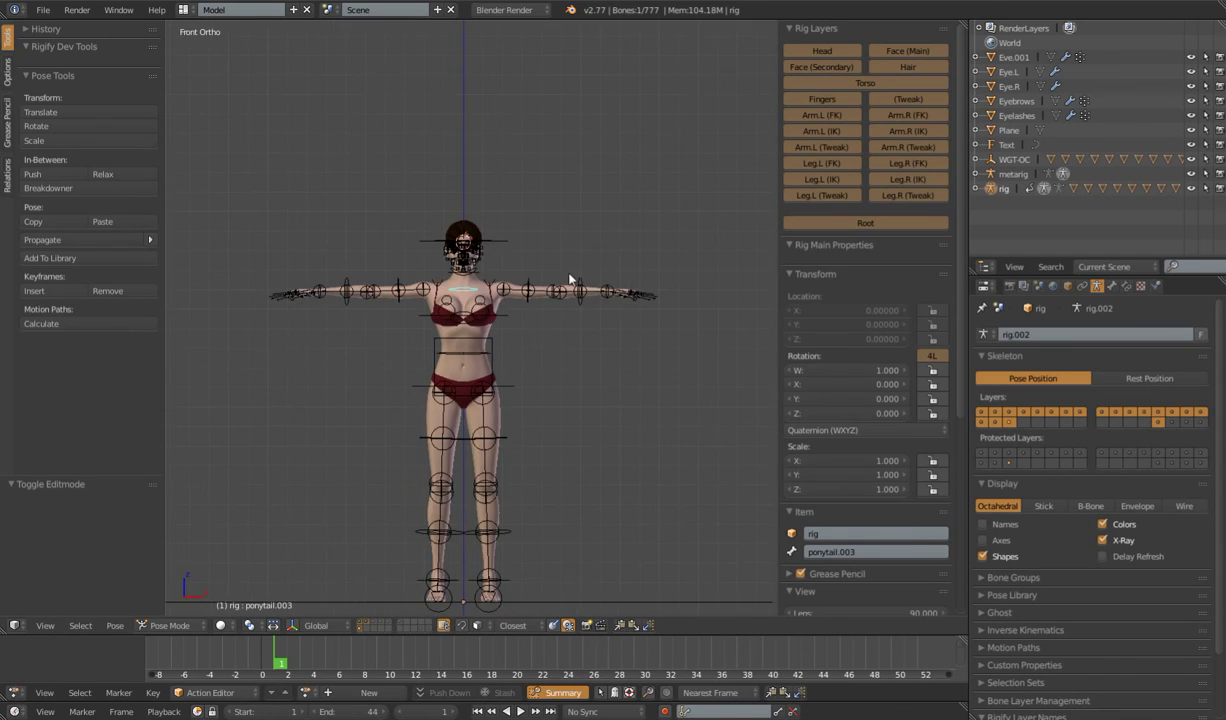
middle_click_drag(566, 284, 505, 308, "shift")
scroll(506, 310, "up", 3)
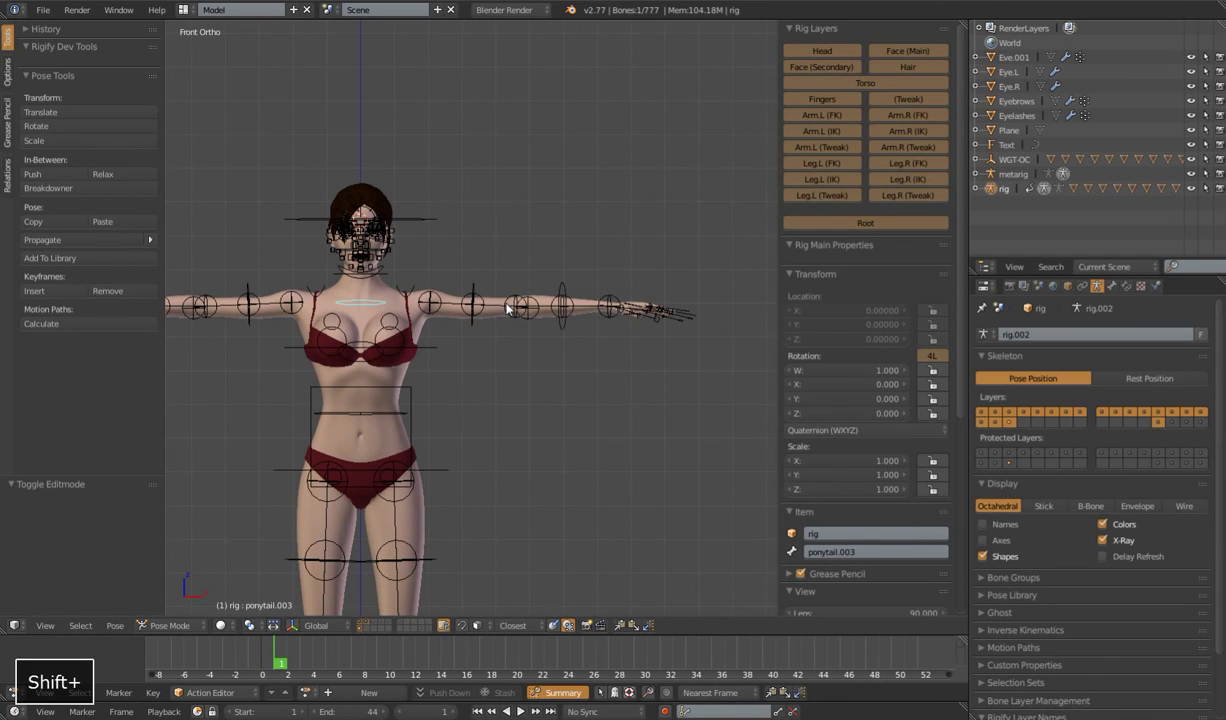
Add two bone groups to the rig's armature and enlarge the group list
left_click(1112, 287)
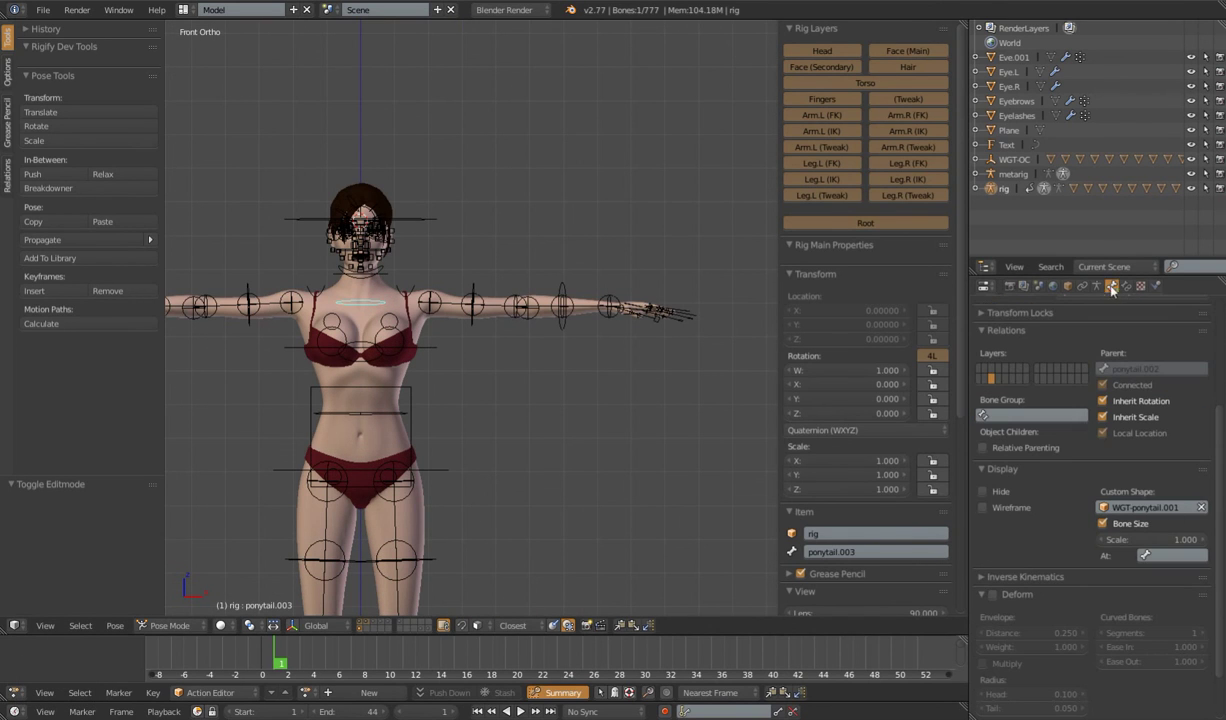
left_click(1096, 286)
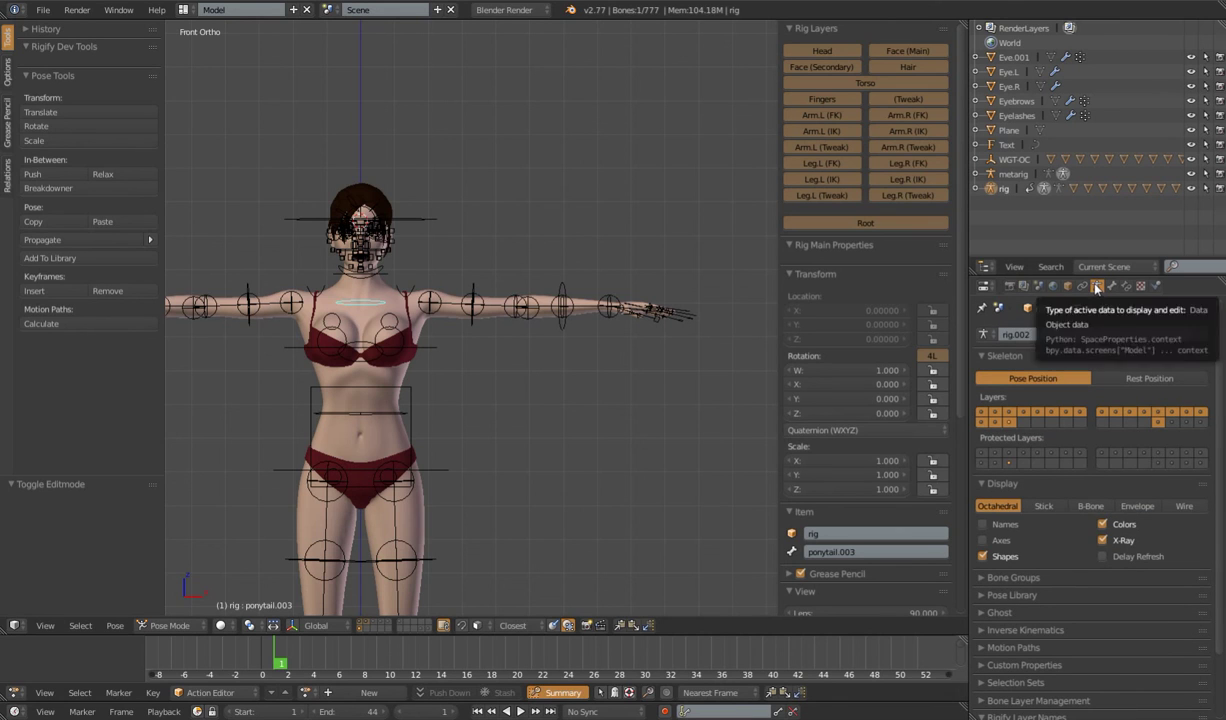
left_click(984, 578)
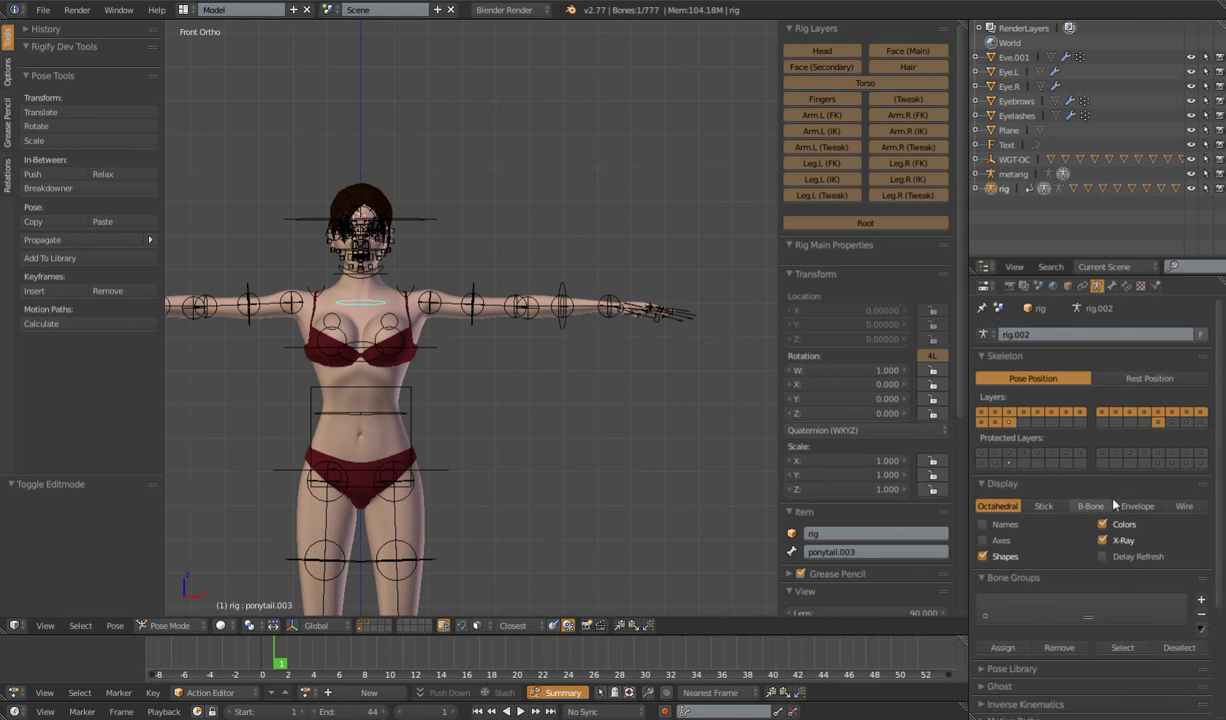
scroll(1097, 527, "down", 2)
left_click_drag(1088, 530, 1088, 574)
left_click(1201, 512)
left_click(1201, 512)
Name the first bone group Left and the second one Right
left_click(997, 517)
double_click(998, 517)
type("Left")
key("Return")
double_click(1013, 533)
type("Right")
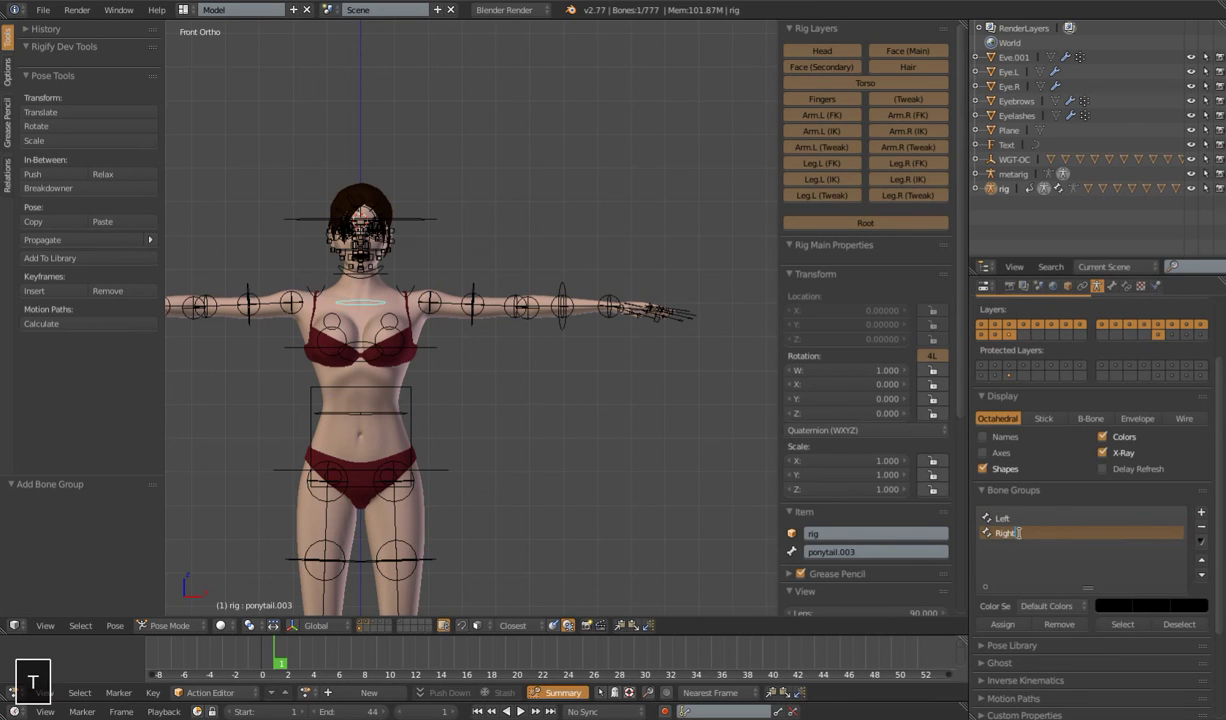
key("Return")
Assign all controls of the character's left arm and hand to the Left bone group
left_click(1010, 518)
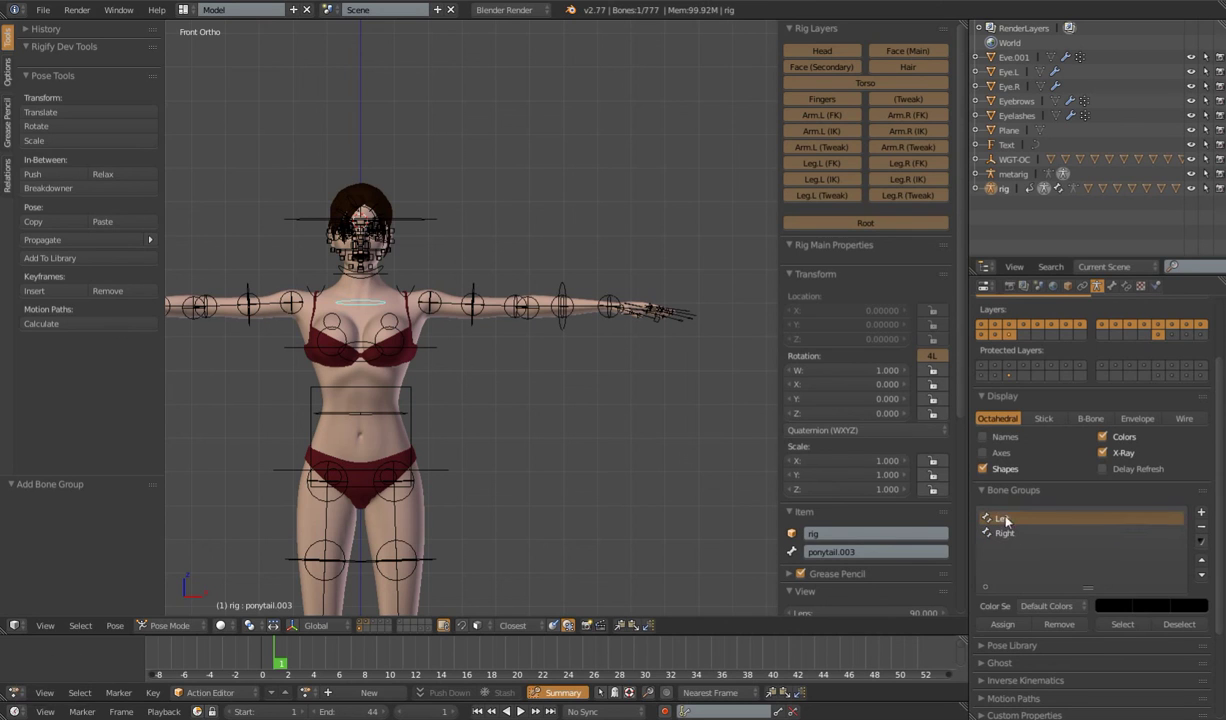
middle_click_drag(543, 353, 563, 341, "shift")
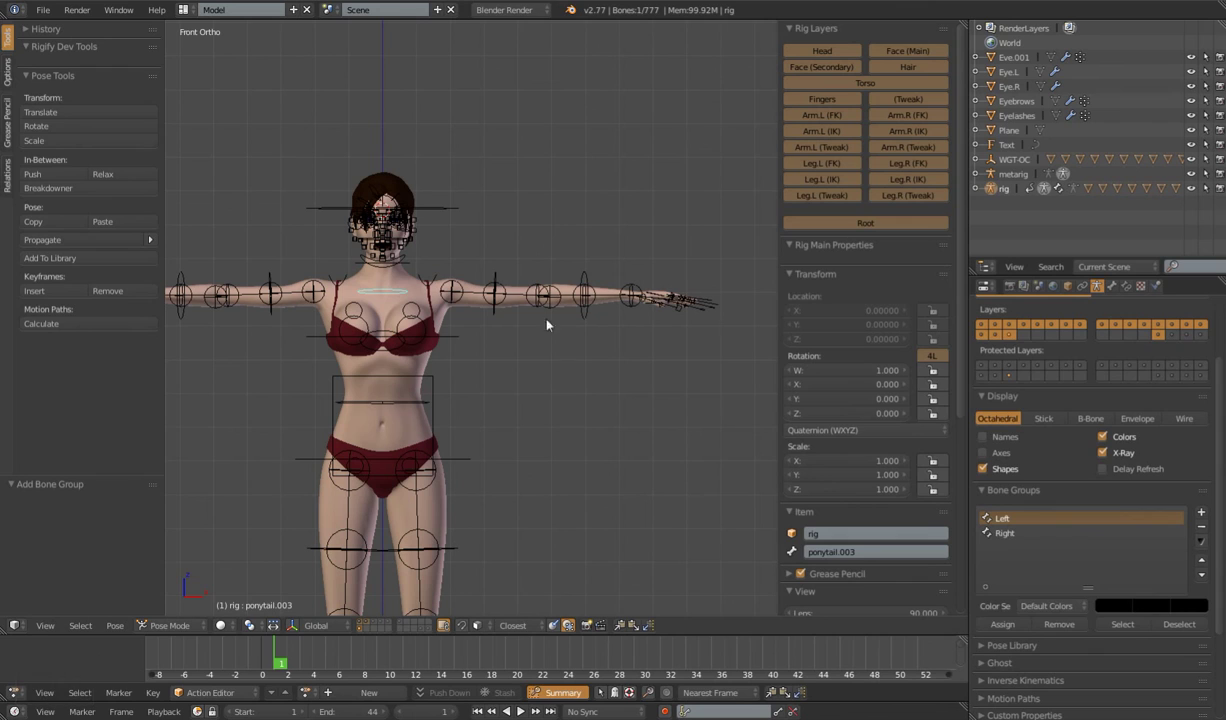
key("a")
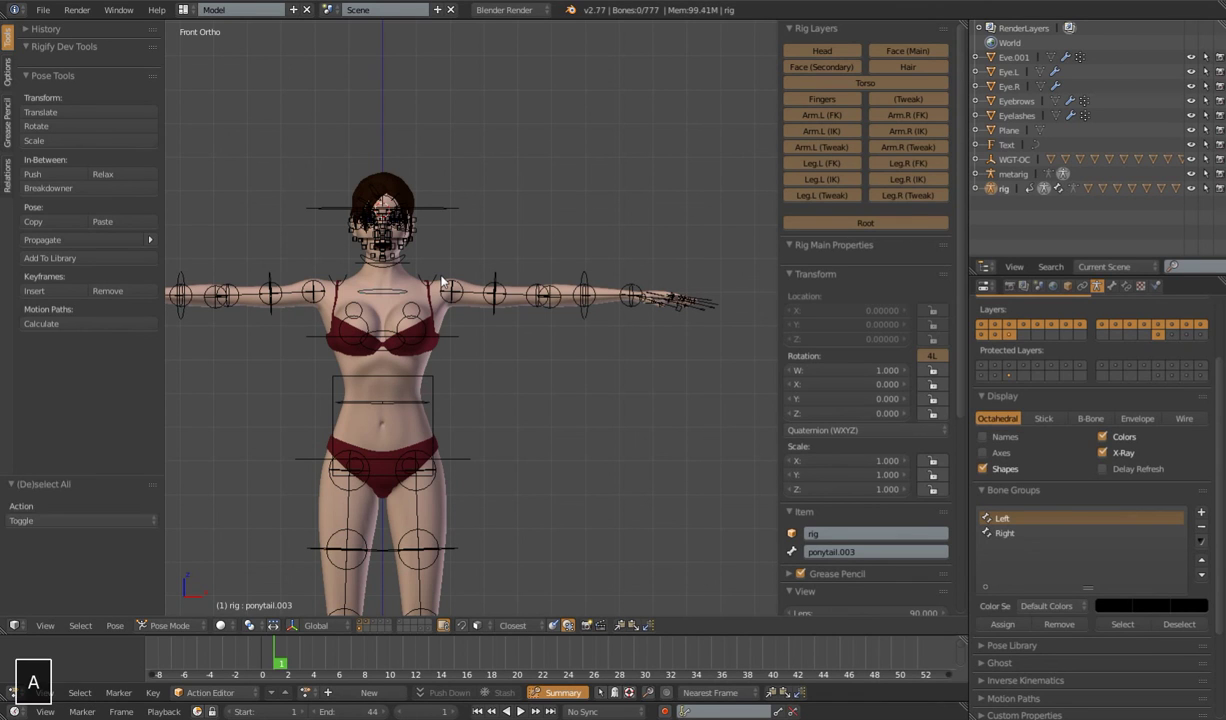
key("b")
left_click_drag(435, 269, 728, 310)
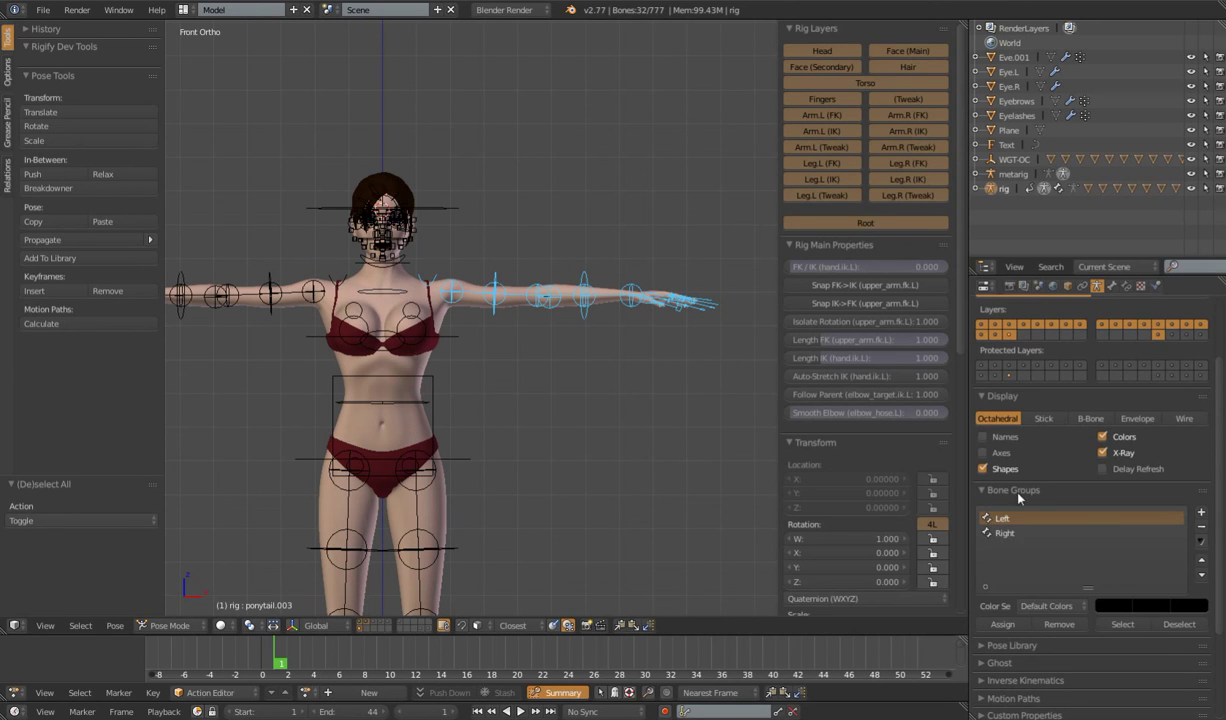
left_click(1003, 624)
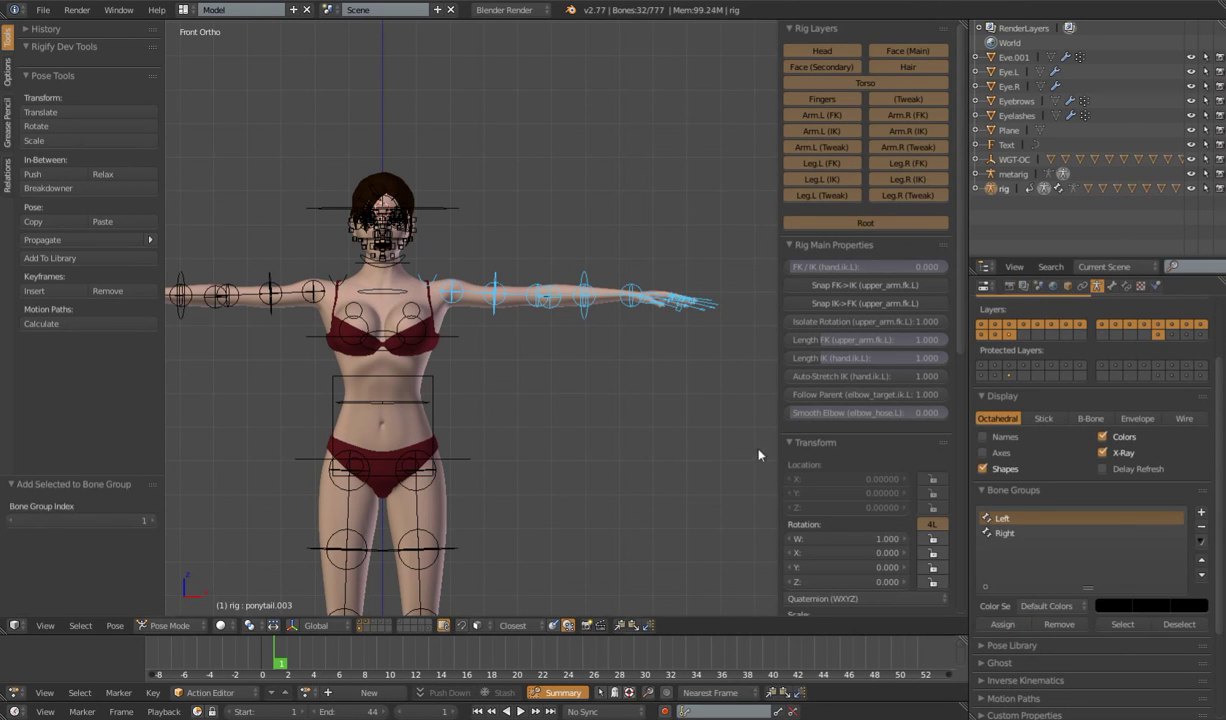
Give the Left bone group the 01 - Theme Color Set
middle_click_drag(524, 393, 615, 345, "shift")
left_click(1048, 606)
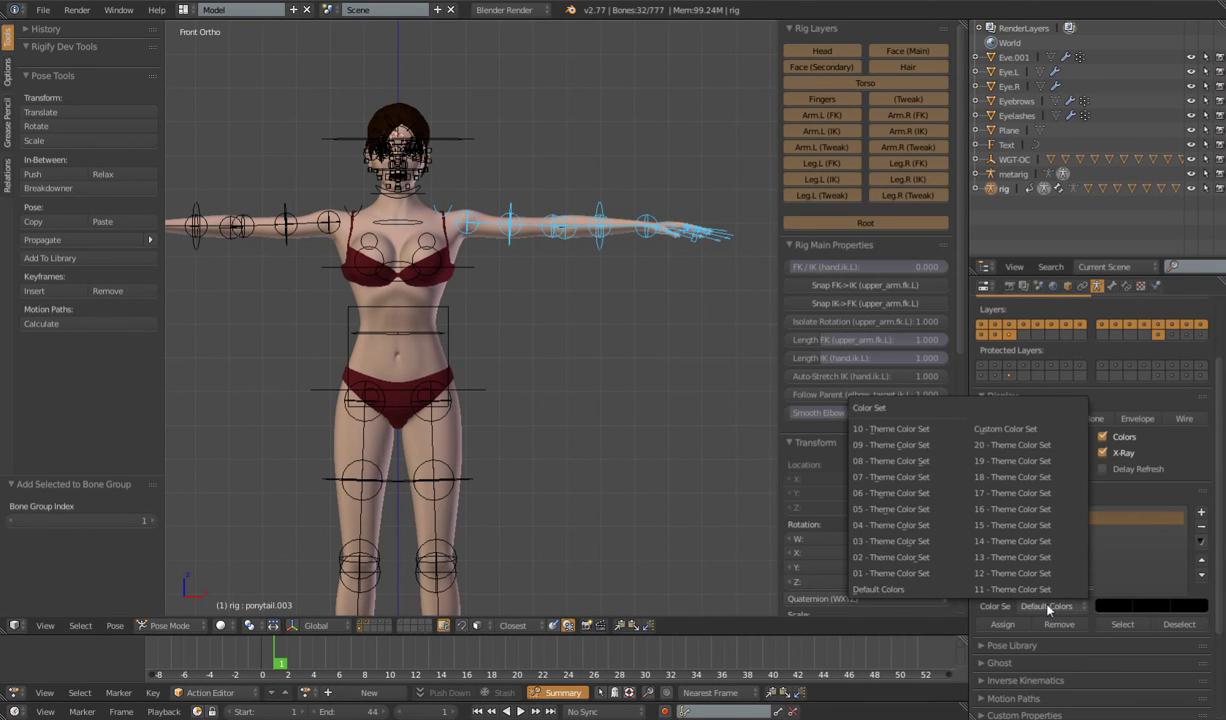
left_click(868, 575)
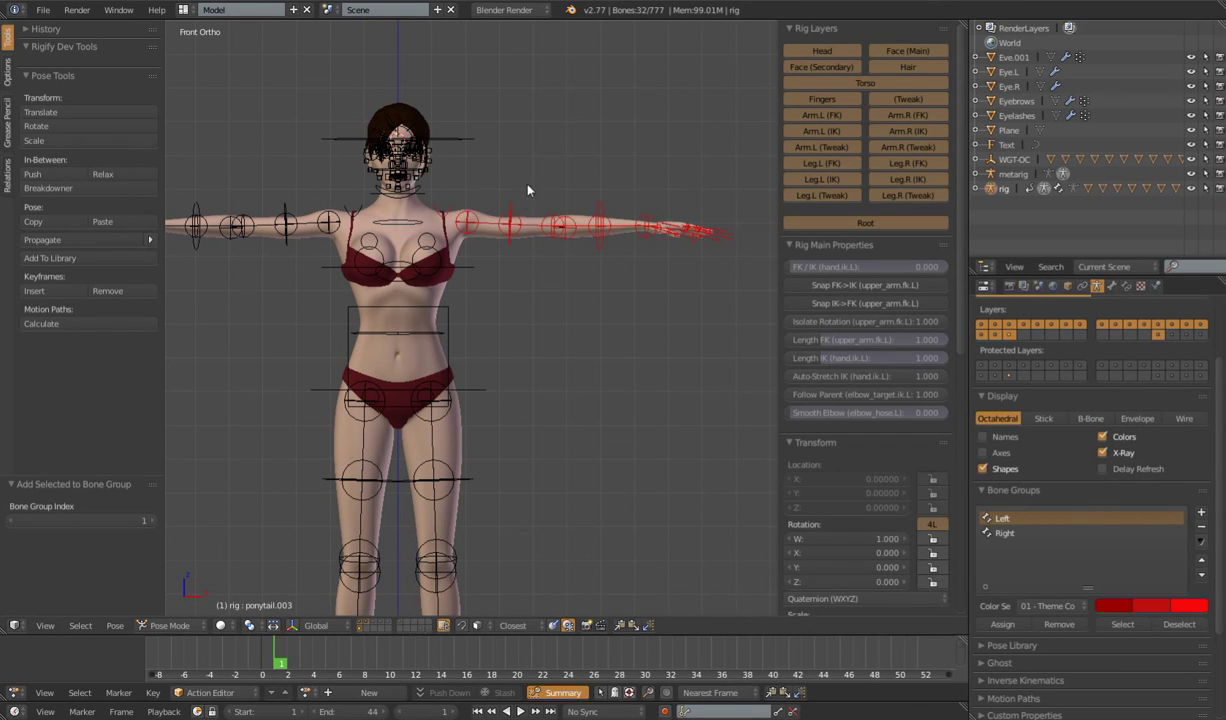
Test-rotate the upper_arm.fk.L control, cancelling each rotation
right_click(536, 222)
key("r")
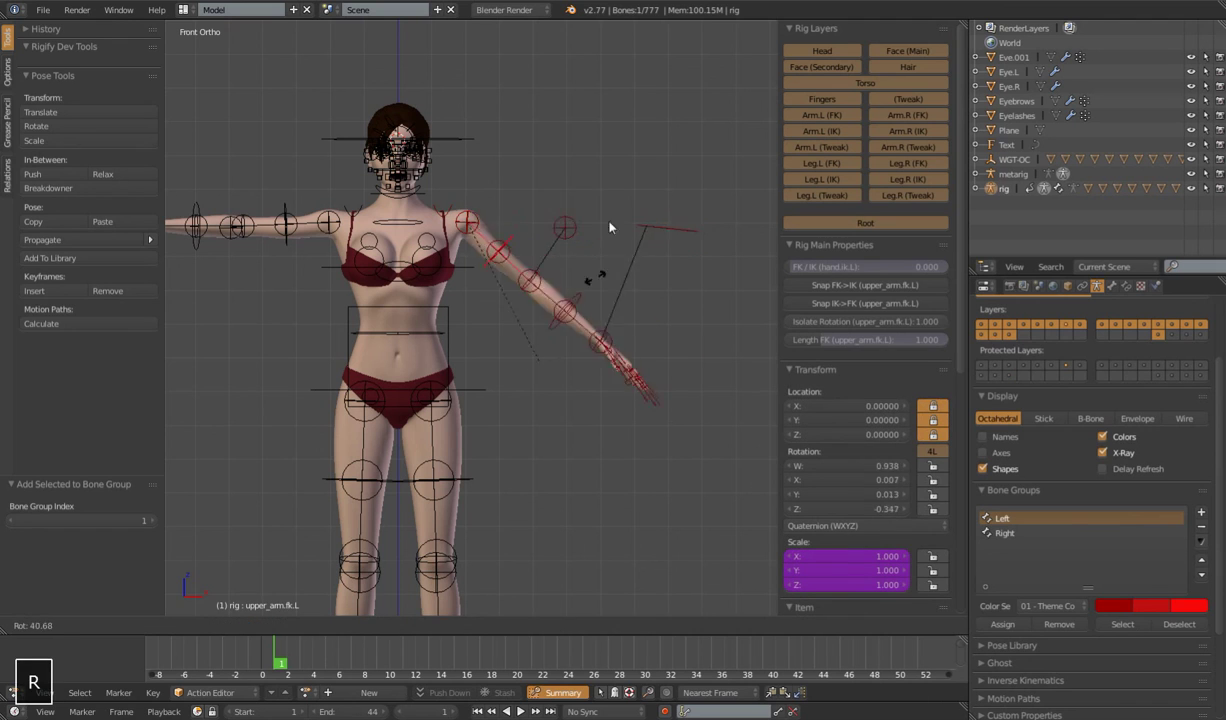
right_click(589, 305)
middle_click_drag(589, 307, 522, 362)
middle_click_drag(567, 222, 567, 342)
key("r")
right_click(558, 347)
Assign all controls of the character's right arm and hand to the Right bone group and give it the 04 - Theme Color Set
scroll(553, 365, "down", 3)
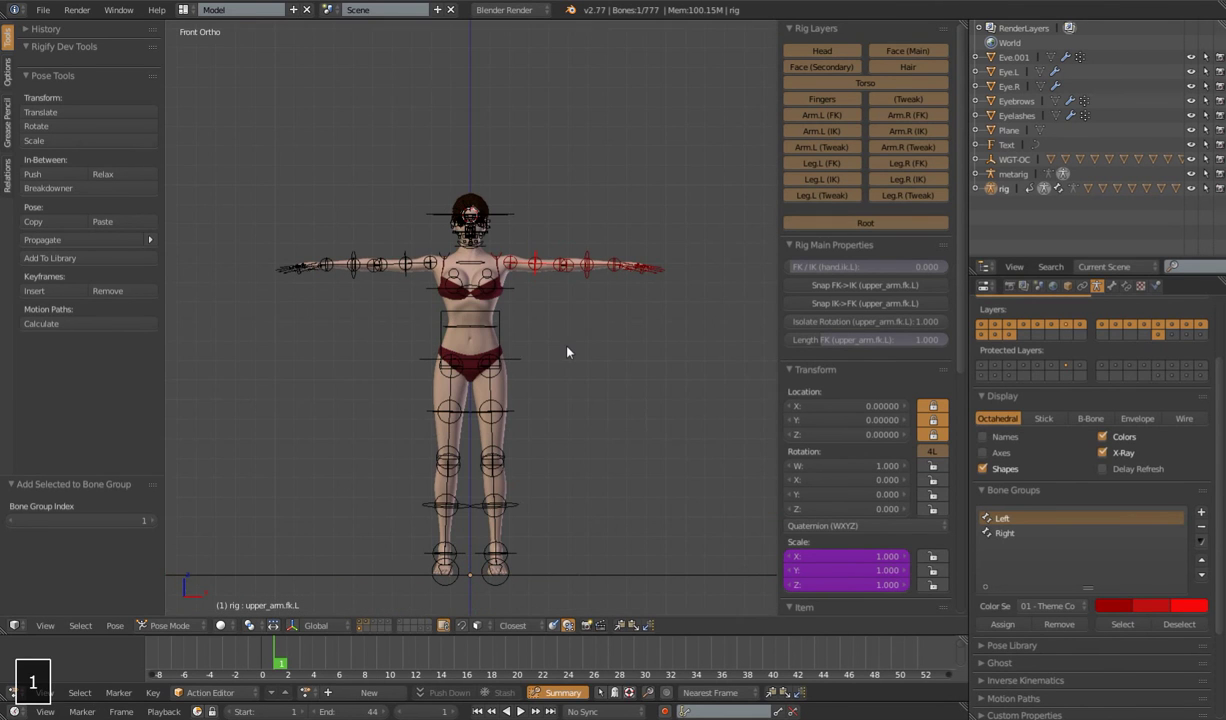
key("KP_1")
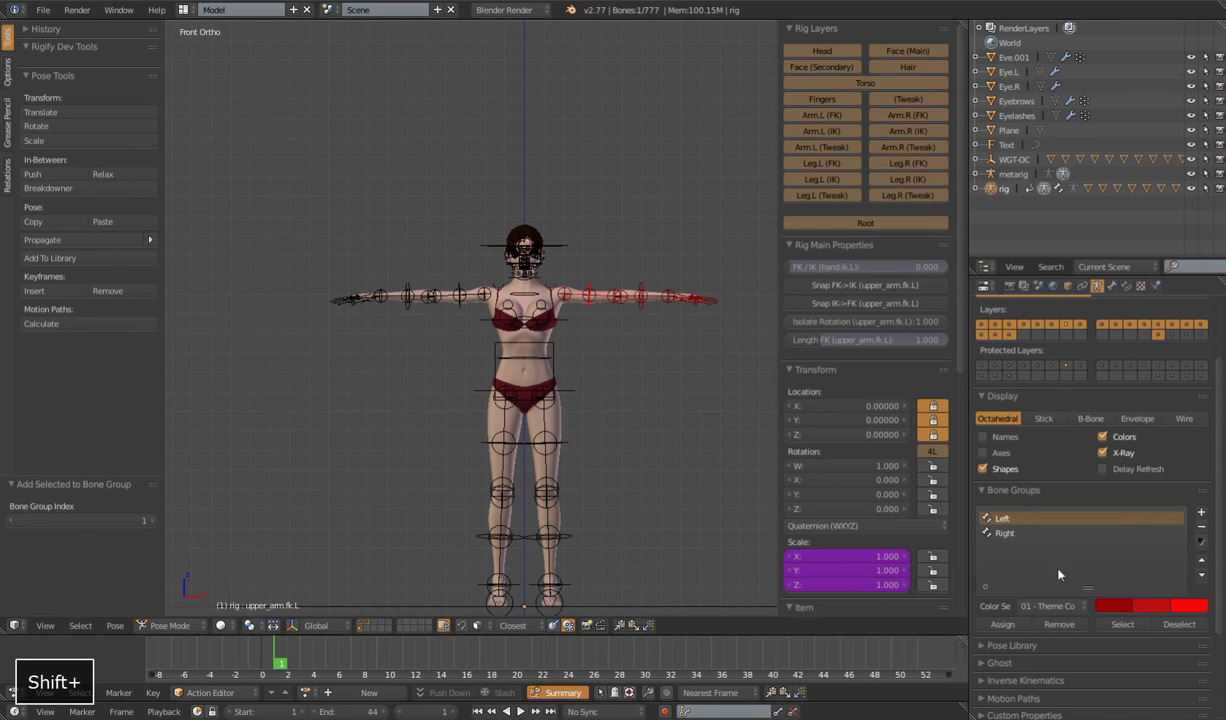
middle_click_drag(514, 338, 551, 355, "shift")
scroll(566, 305, "up", 5)
scroll(393, 295, "down", 3)
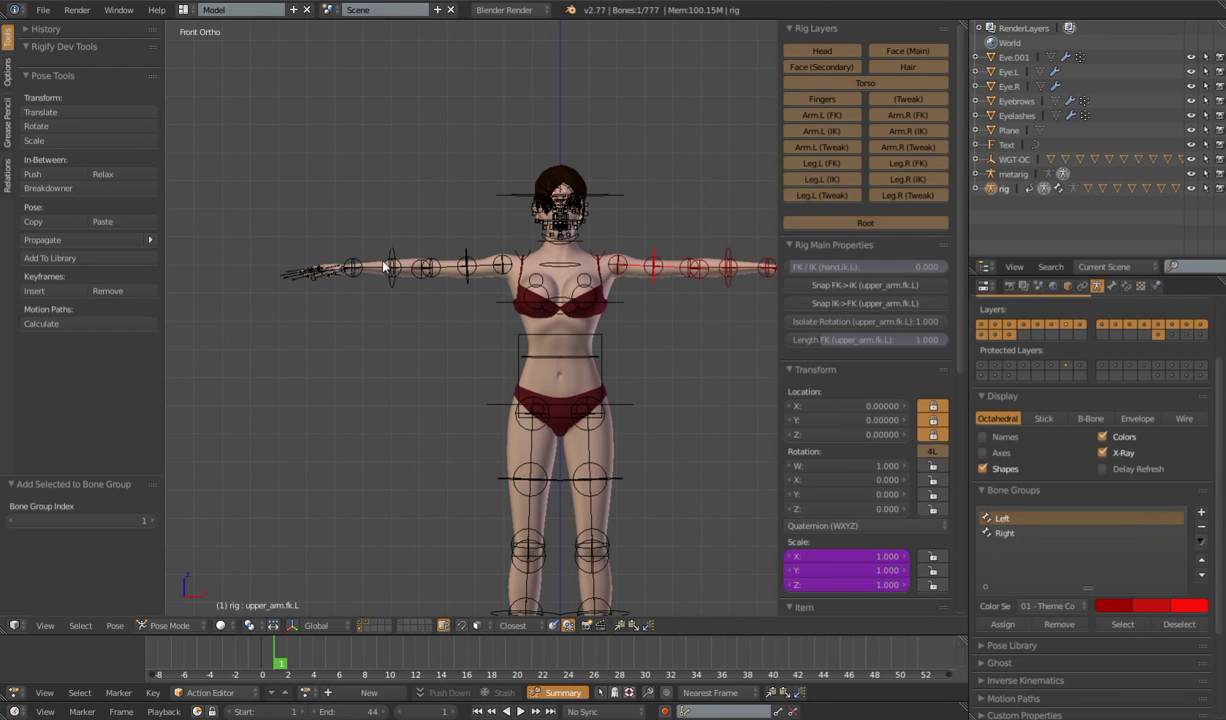
key("a")
key("b")
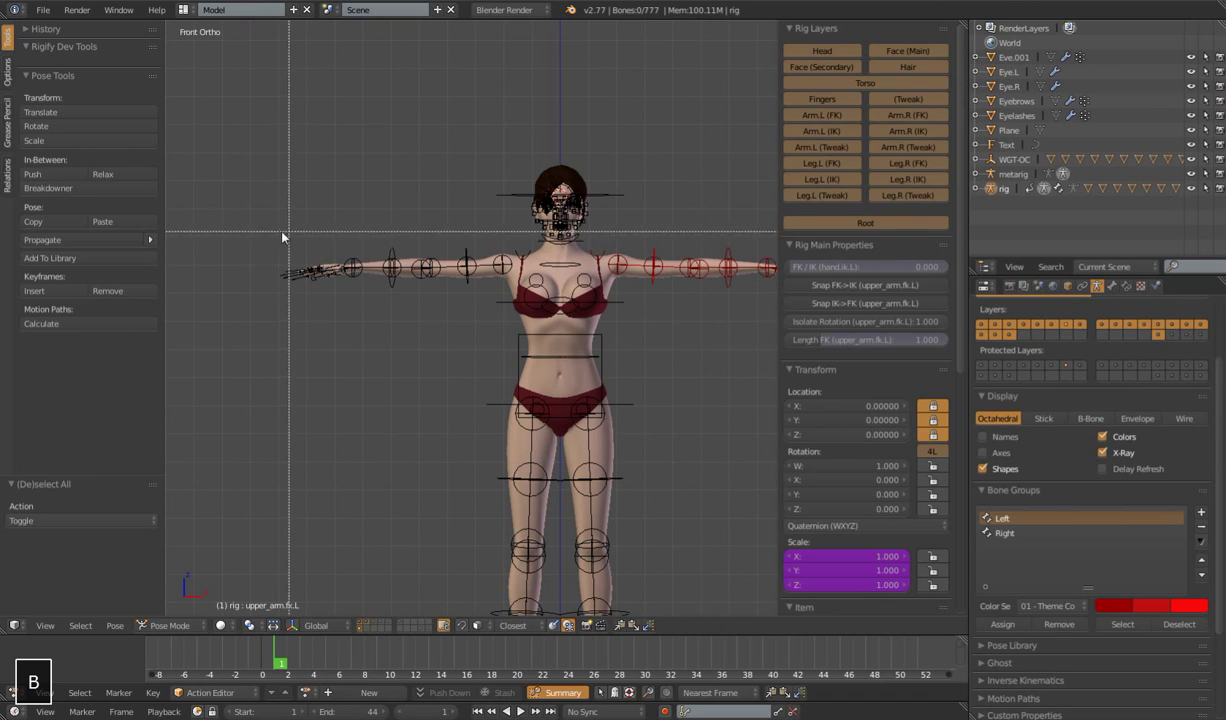
left_click_drag(279, 232, 519, 284)
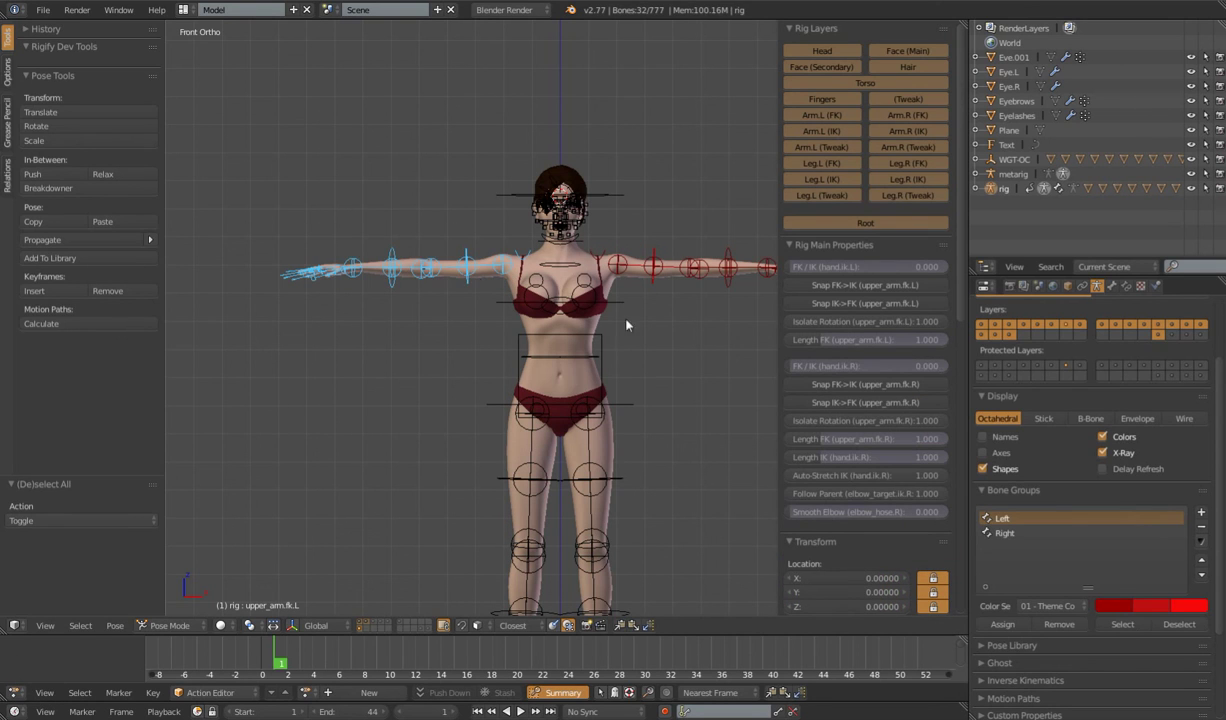
left_click(1005, 533)
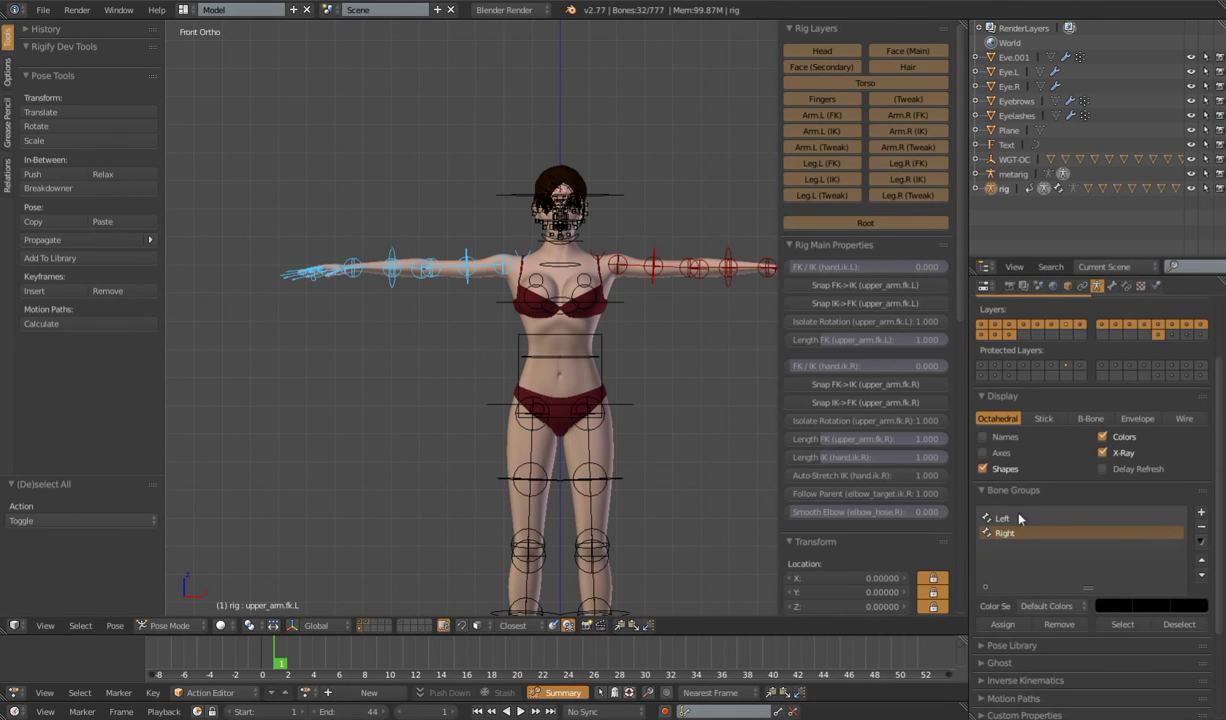
left_click(1003, 625)
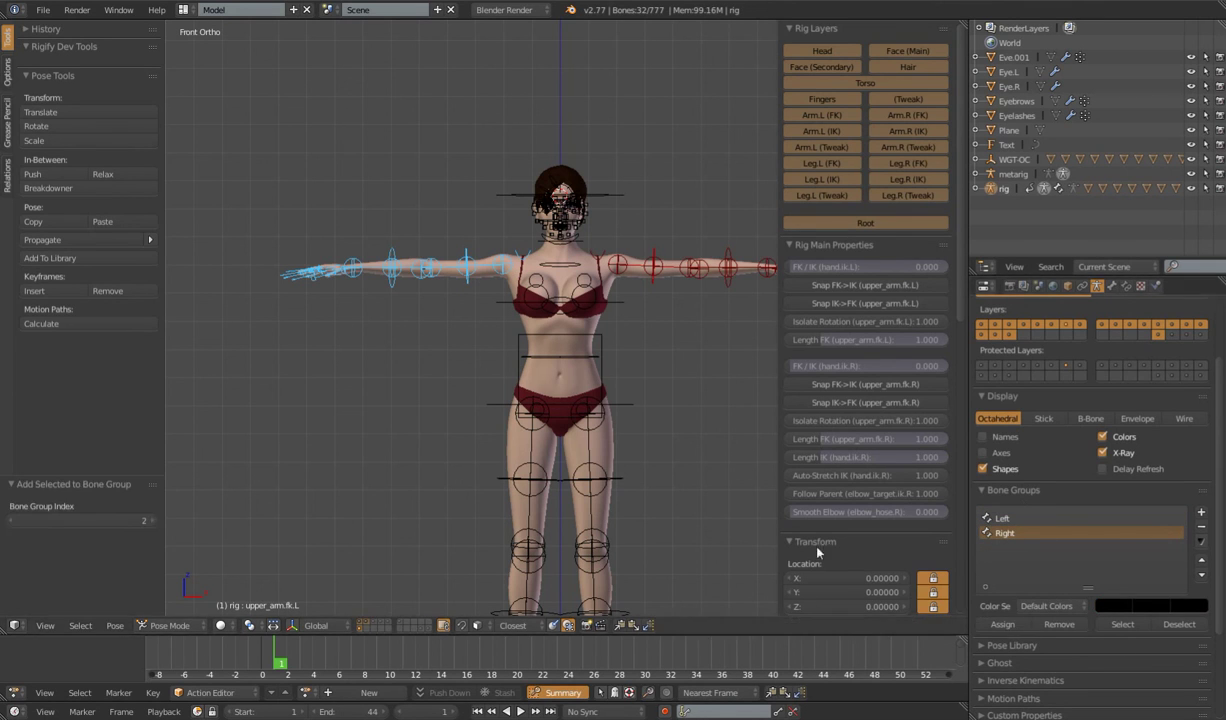
left_click(1047, 606)
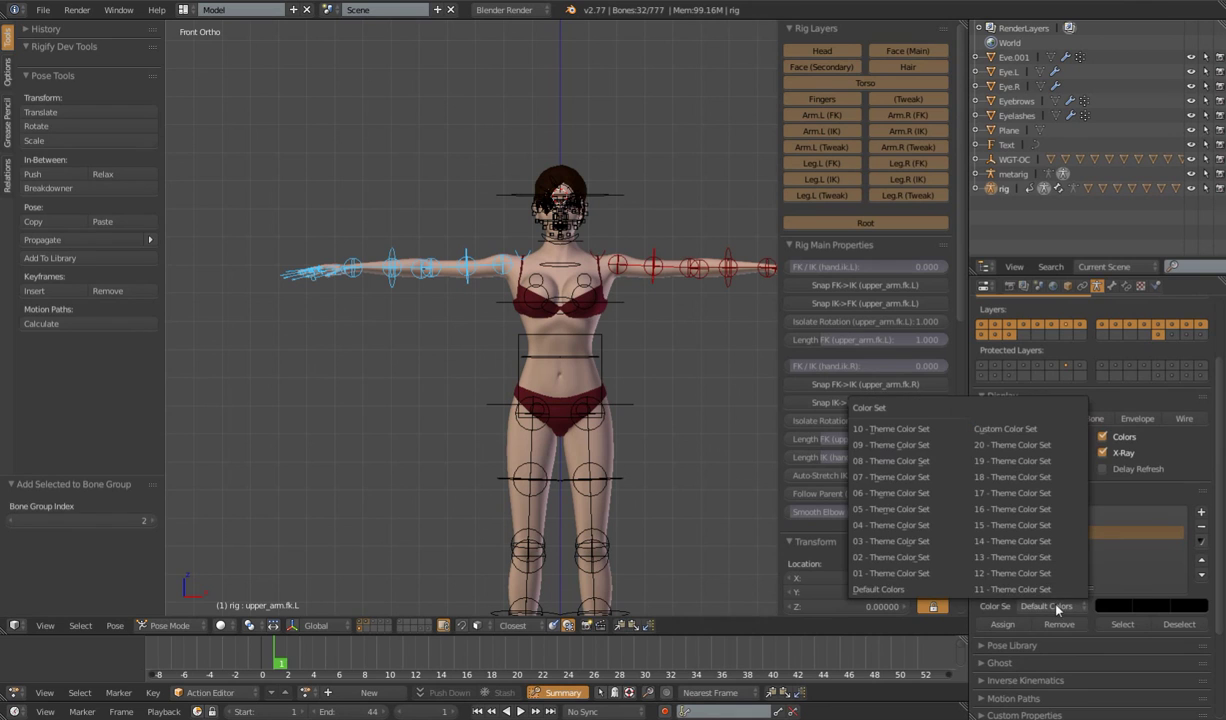
left_click(890, 526)
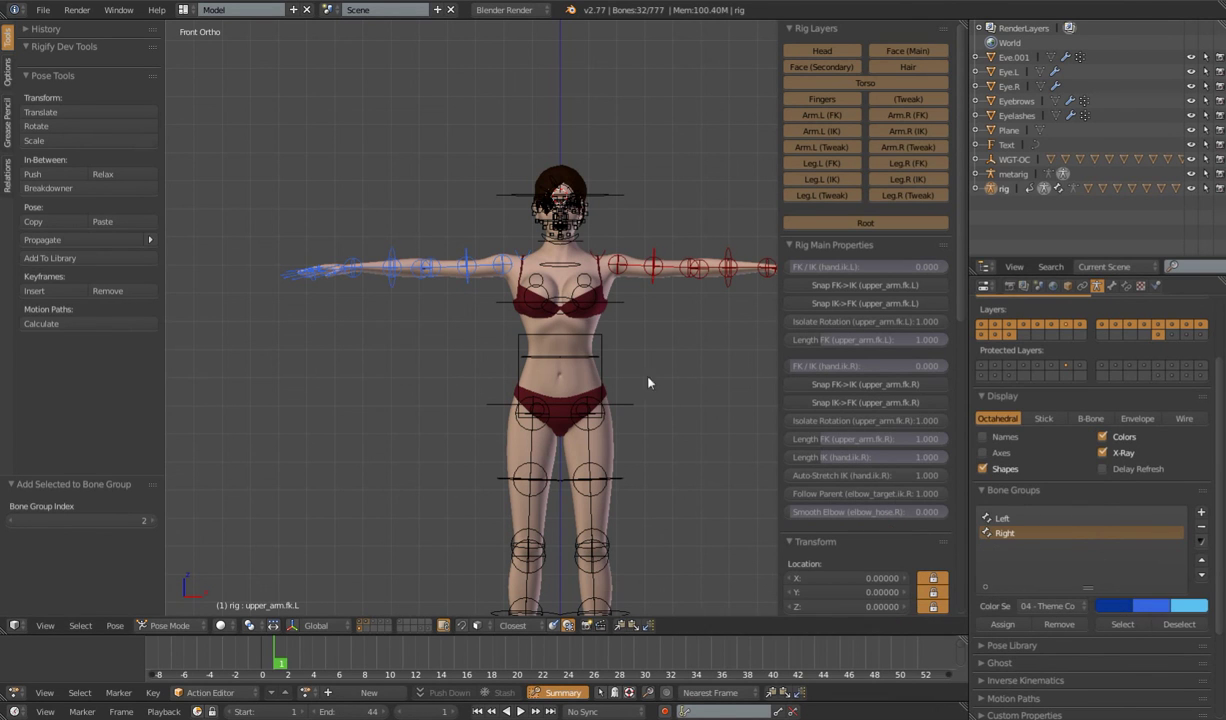
Test-rotate the upper_arm.fk.R control and test-move the elbow_target.ik.R control, cancelling both transforms
scroll(547, 325, "down", 2)
middle_click_drag(547, 325, 591, 379)
scroll(591, 379, "up", 4)
right_click(690, 247)
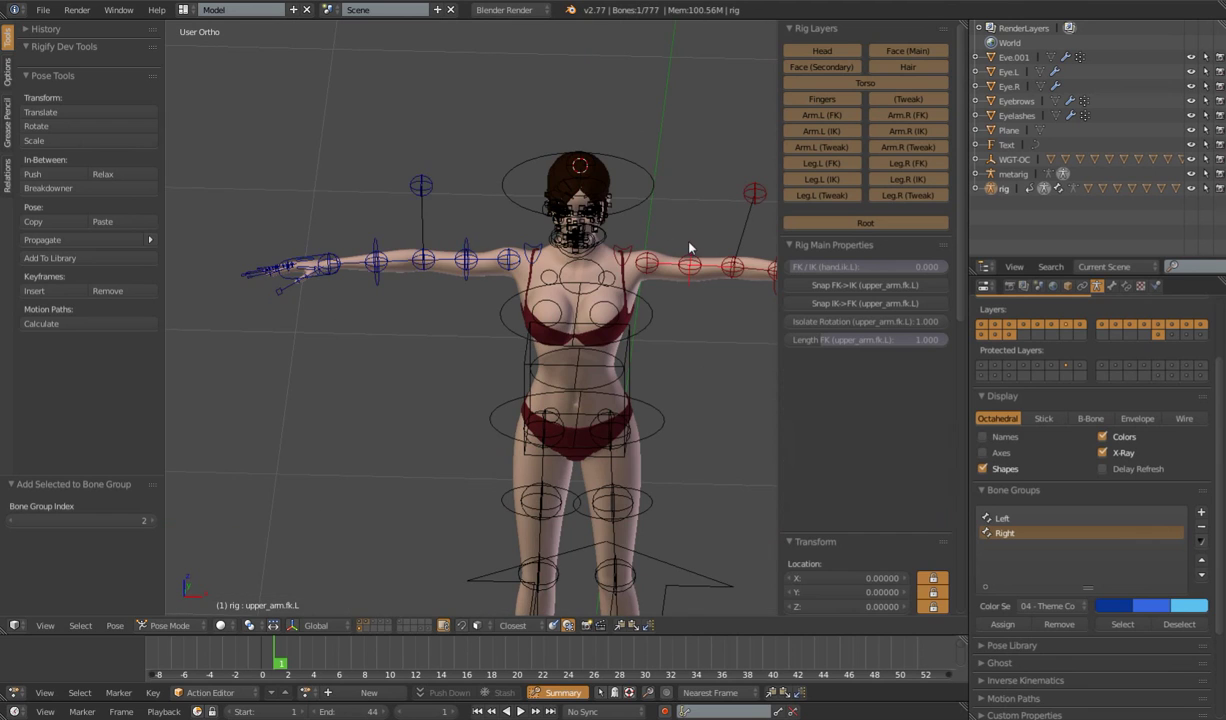
scroll(715, 301, "down", 2)
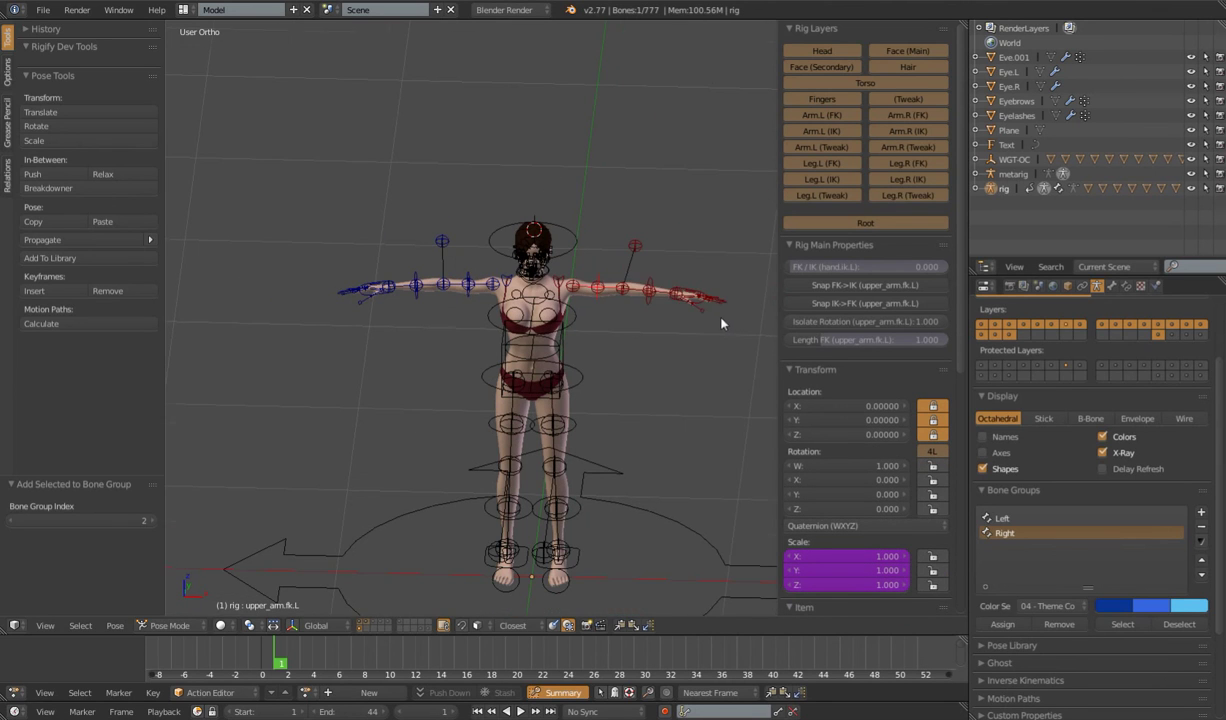
right_click(478, 285)
key("r")
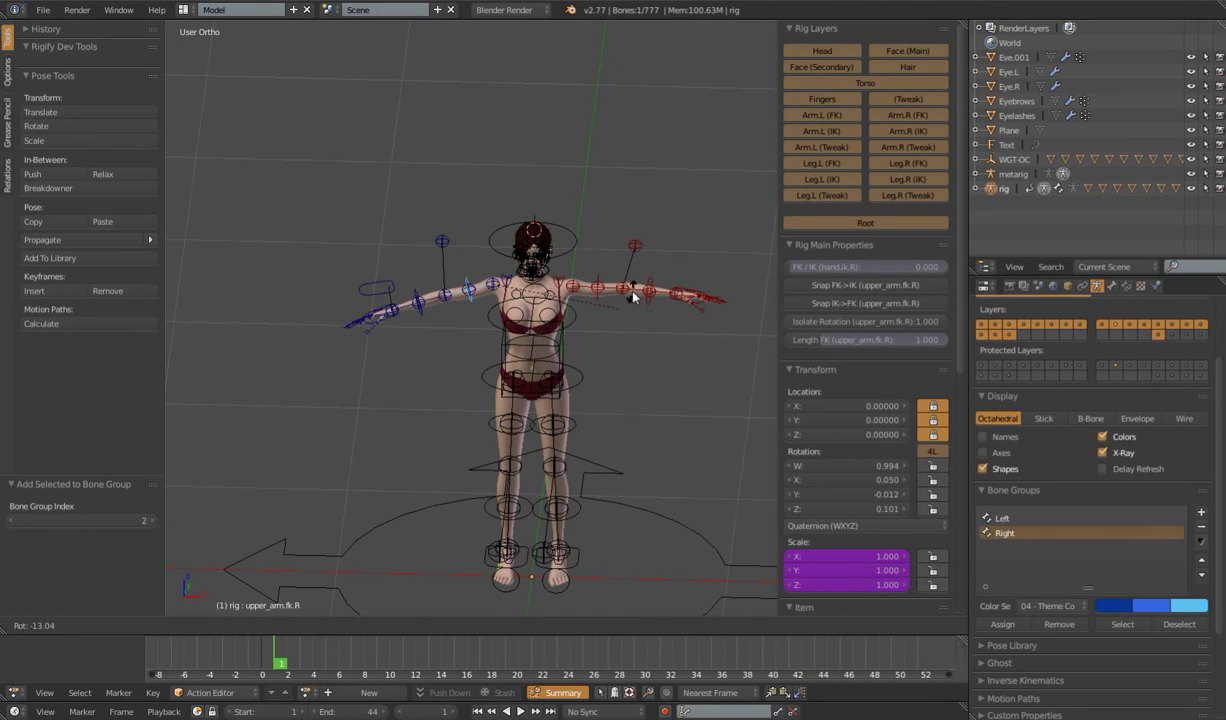
right_click(632, 293)
middle_click_drag(632, 293, 605, 316)
right_click(627, 321)
key("g")
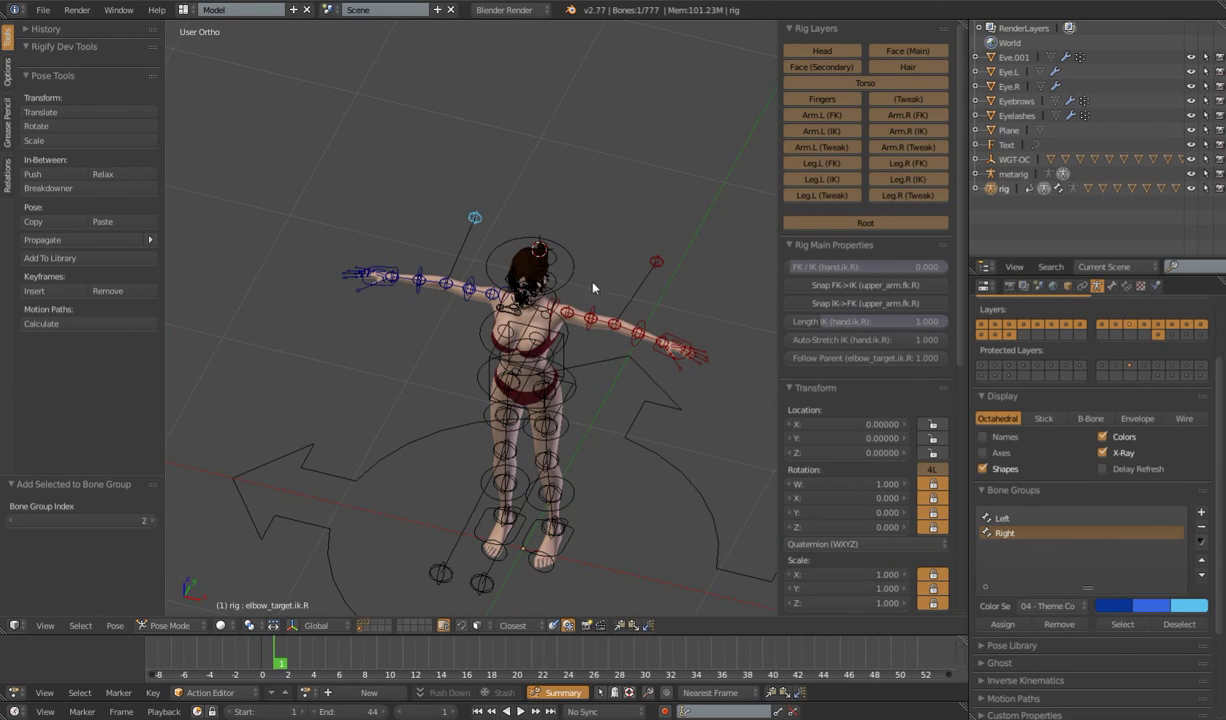
Select the upper_arm.fk.L control on the character's left arm in the front view
middle_click_drag(593, 288, 496, 236)
scroll(578, 369, "down", 3)
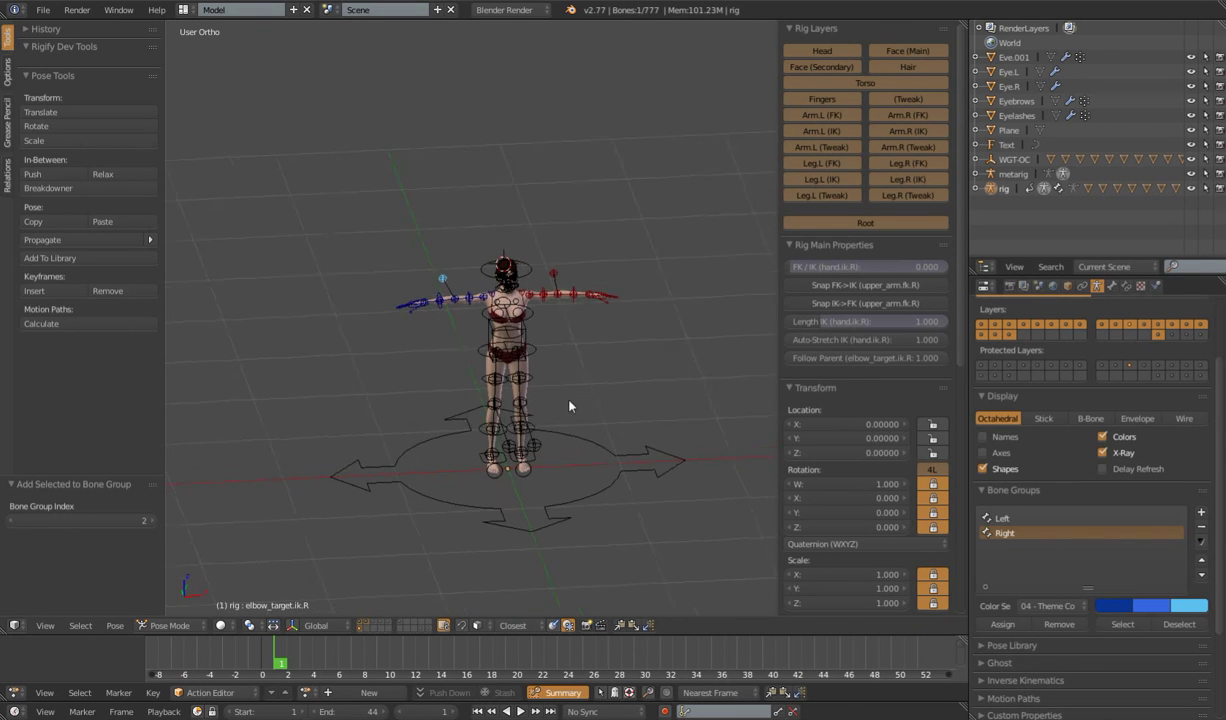
key("KP_1")
key("KP_3")
key("KP_1")
middle_click_drag(593, 400, 588, 344, "shift")
scroll(588, 344, "up", 4)
middle_click_drag(644, 205, 606, 214, "shift")
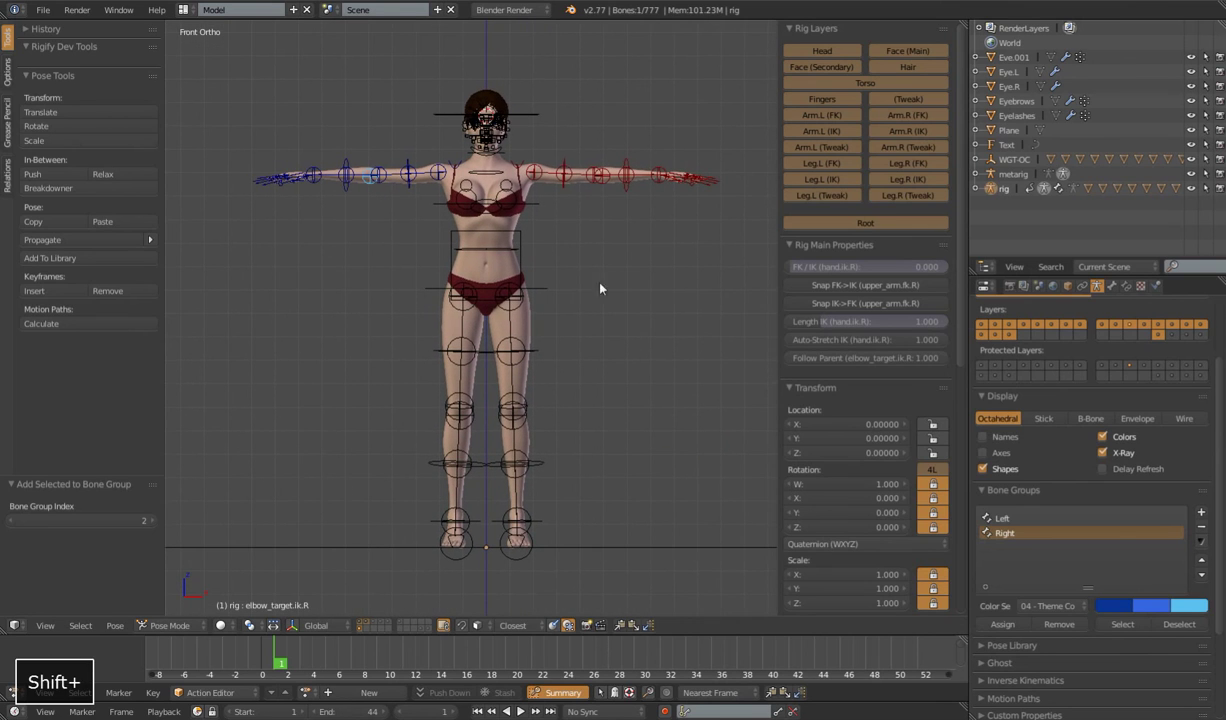
right_click(573, 172)
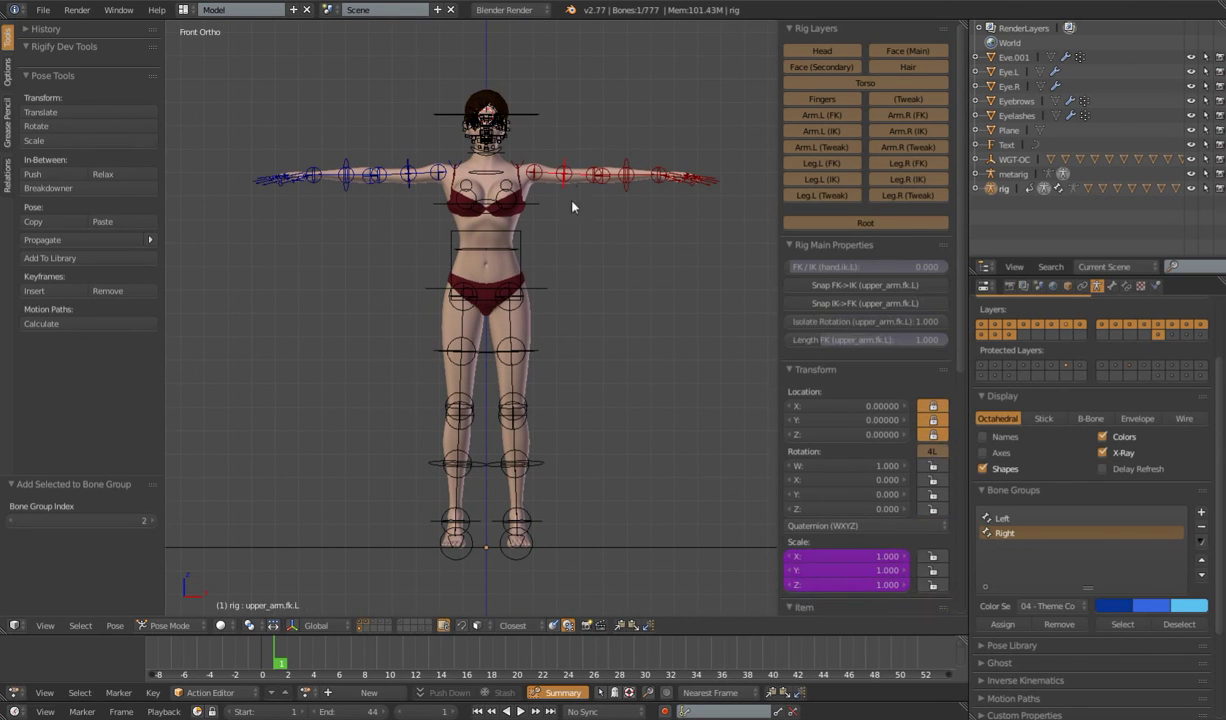